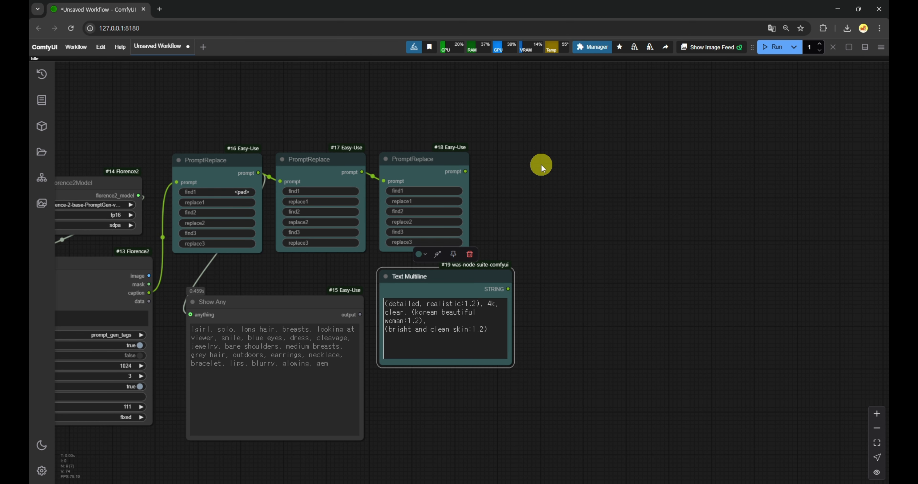
# Add a Text Concatenate node, feeding the last PromptReplace output into text_a and the Text Multiline output into text_b.
pyautogui.doubleClick(540, 164)
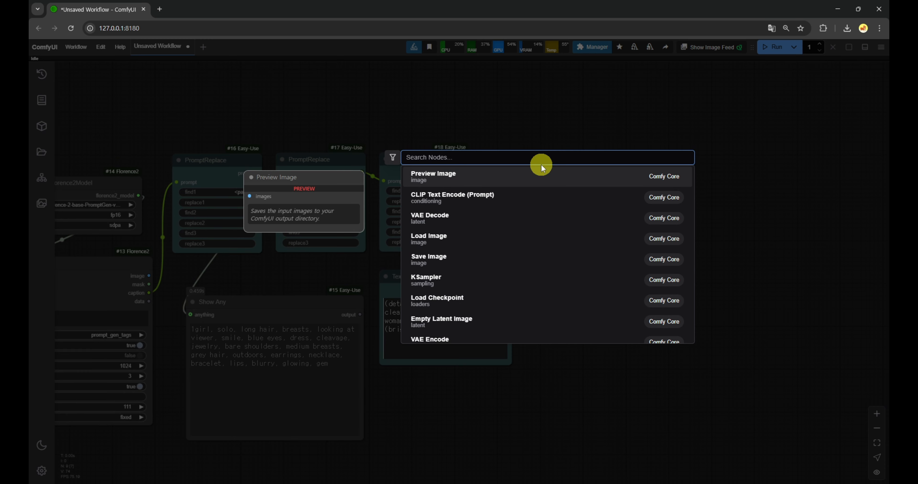
pyautogui.write('text c')
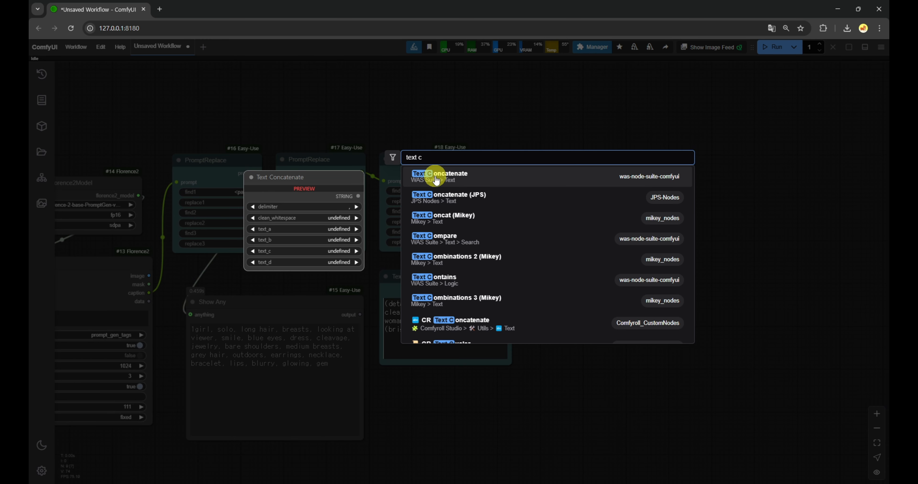
pyautogui.click(435, 176)
pyautogui.moveTo(574, 164); pyautogui.dragTo(548, 158)
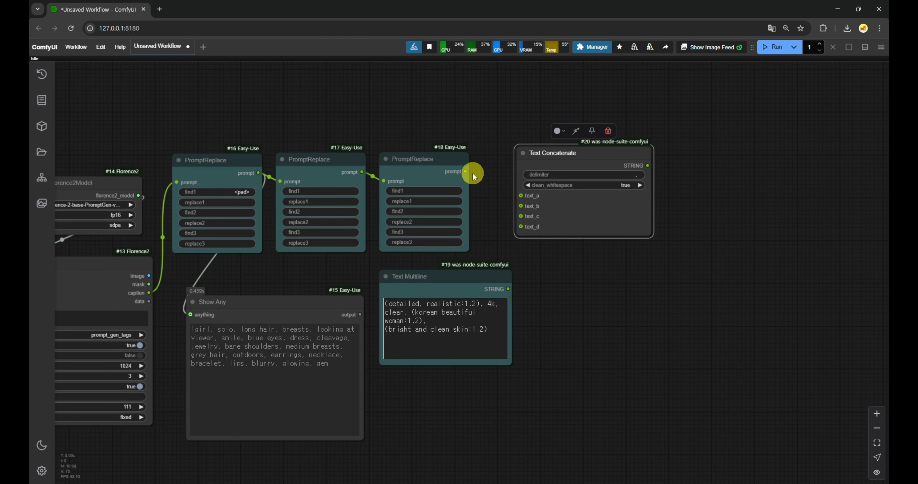
pyautogui.moveTo(528, 201); pyautogui.dragTo(520, 206)
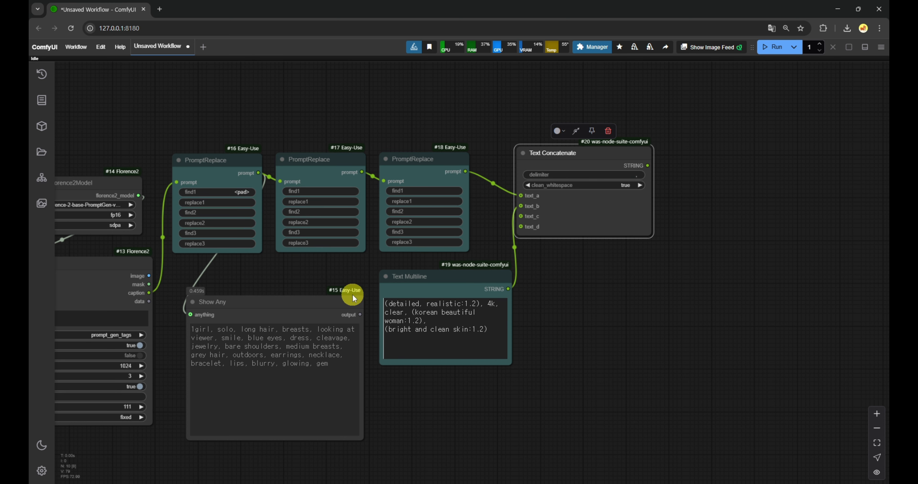
# Place the Show Any node after Text Concatenate, connect the concatenated string to it, run the workflow, and check the combined prompt and delimiter.
pyautogui.moveTo(307, 303); pyautogui.dragTo(786, 149)
pyautogui.moveTo(670, 161); pyautogui.dragTo(648, 165)
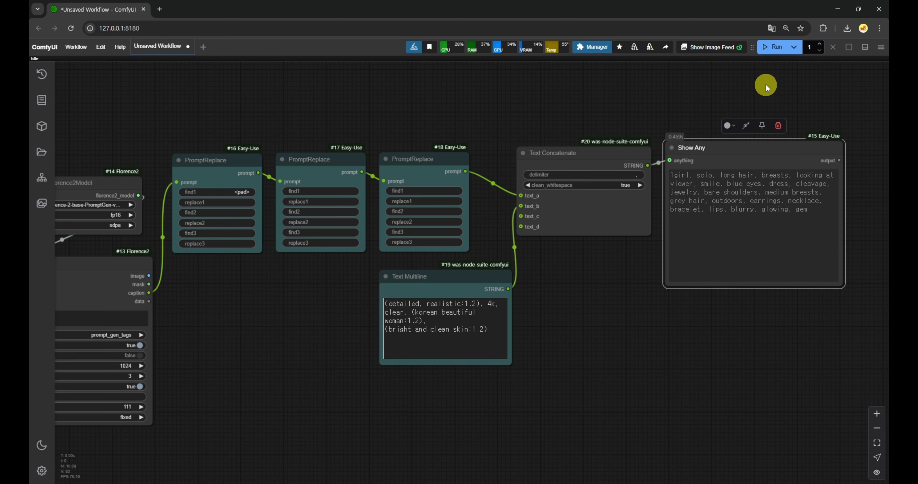
pyautogui.click(772, 46)
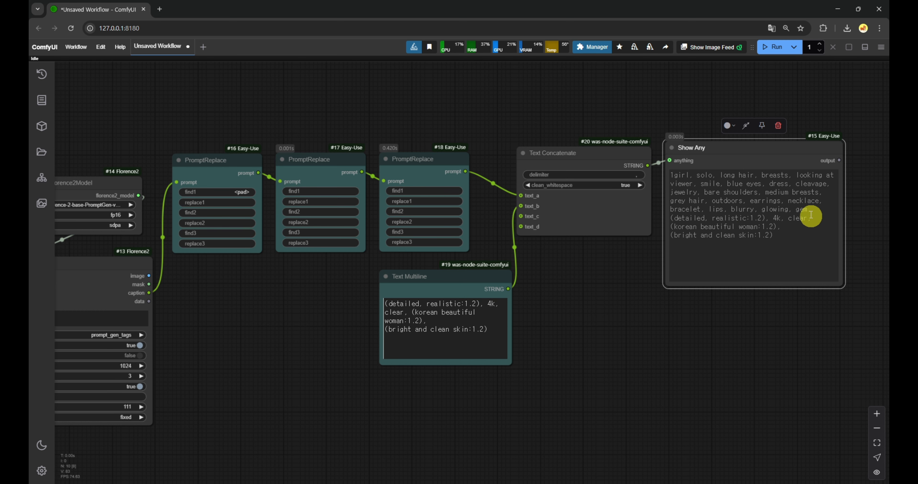
pyautogui.scroll(10, 645, 180)
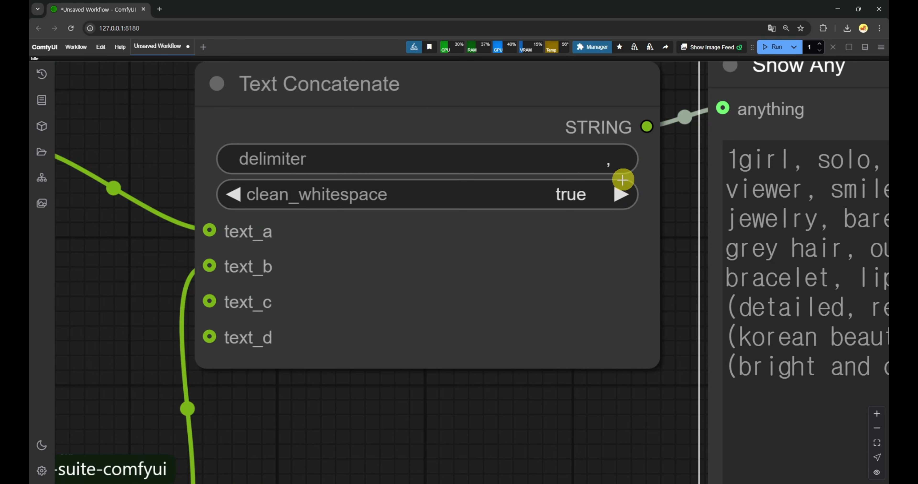
pyautogui.scroll(-10, 623, 180)
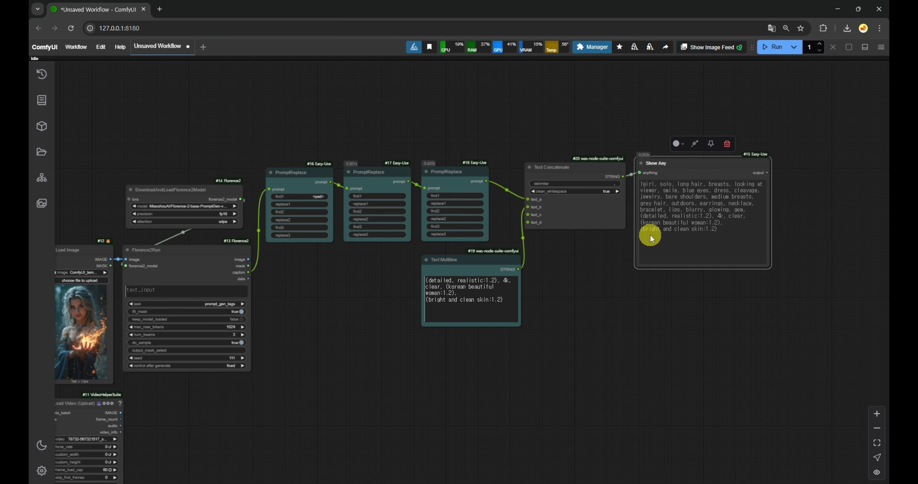
# Color the Text Concatenate node green, make it narrower, and place it close to the last PromptReplace node.
pyautogui.moveTo(593, 178); pyautogui.dragTo(571, 180)
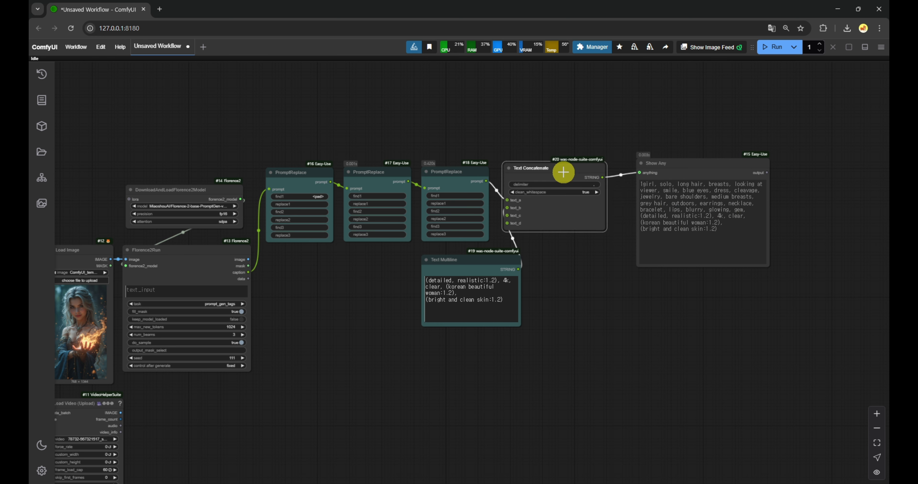
pyautogui.click(529, 150)
pyautogui.click(515, 134)
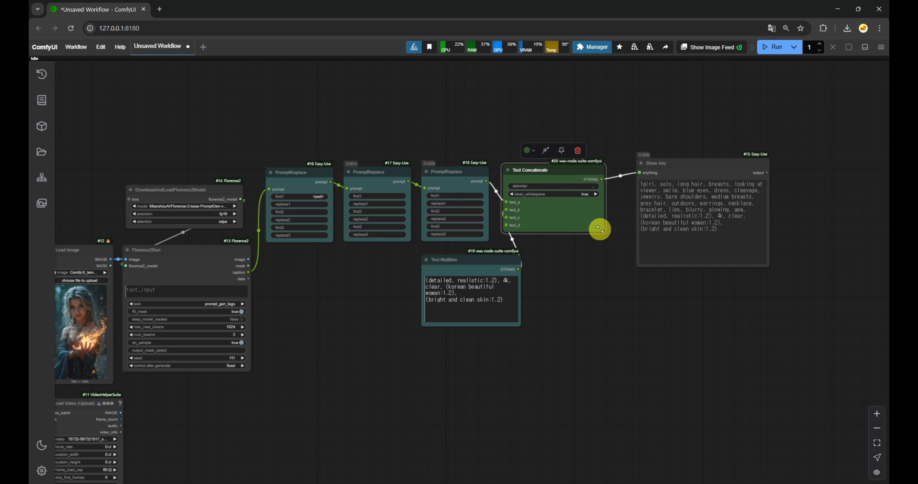
pyautogui.moveTo(600, 231); pyautogui.dragTo(561, 209)
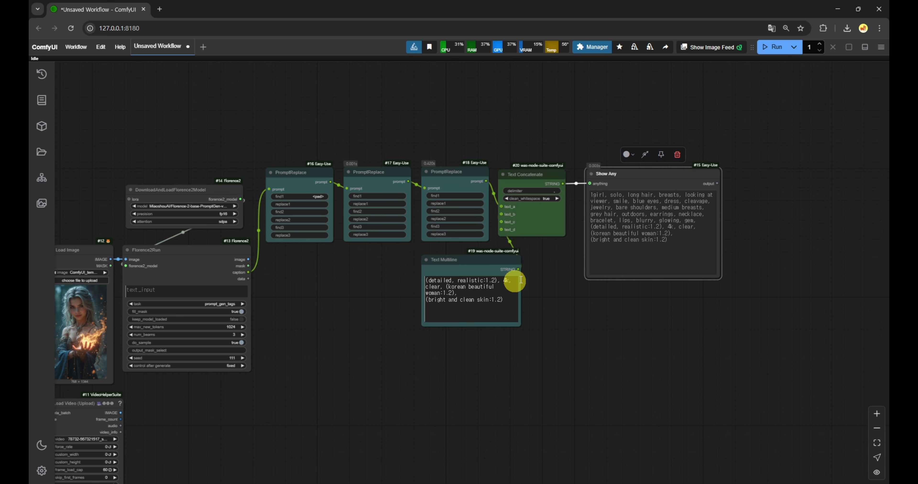
# Color the Show Any node purple and shrink it, and nudge the Text Multiline node slightly.
pyautogui.click(634, 155)
pyautogui.click(625, 137)
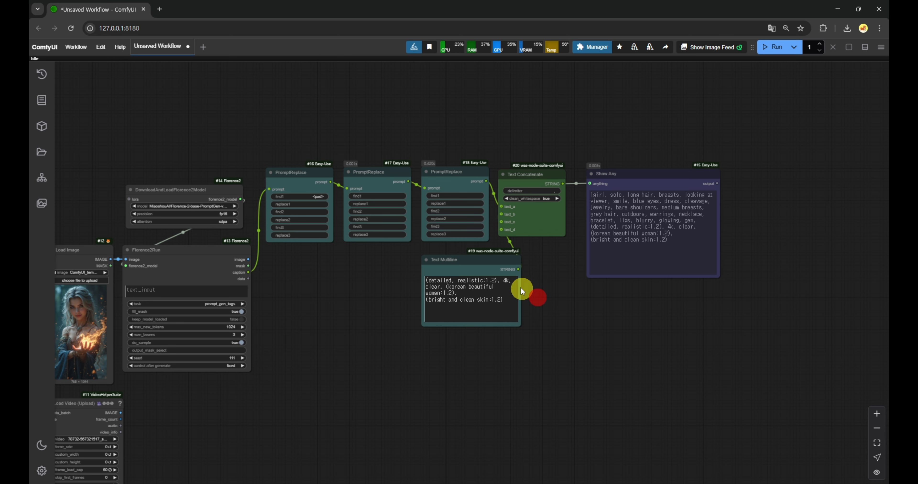
pyautogui.click(482, 261)
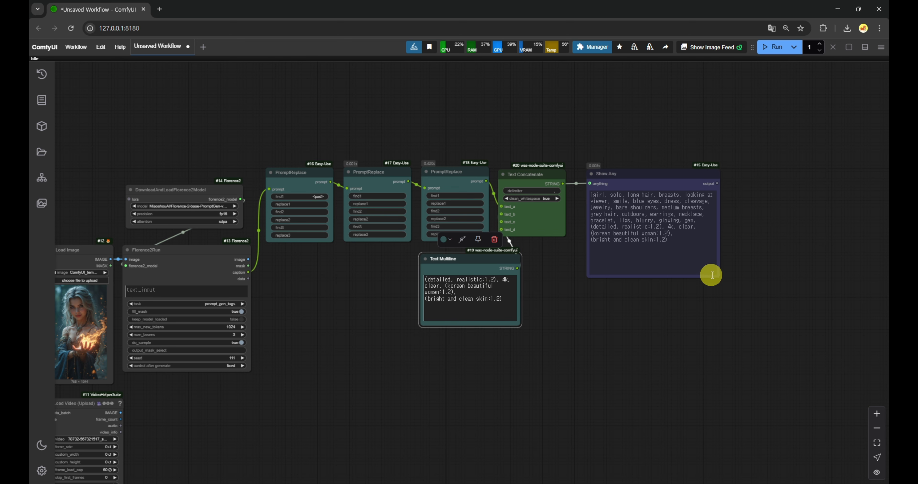
pyautogui.moveTo(716, 277); pyautogui.dragTo(707, 256)
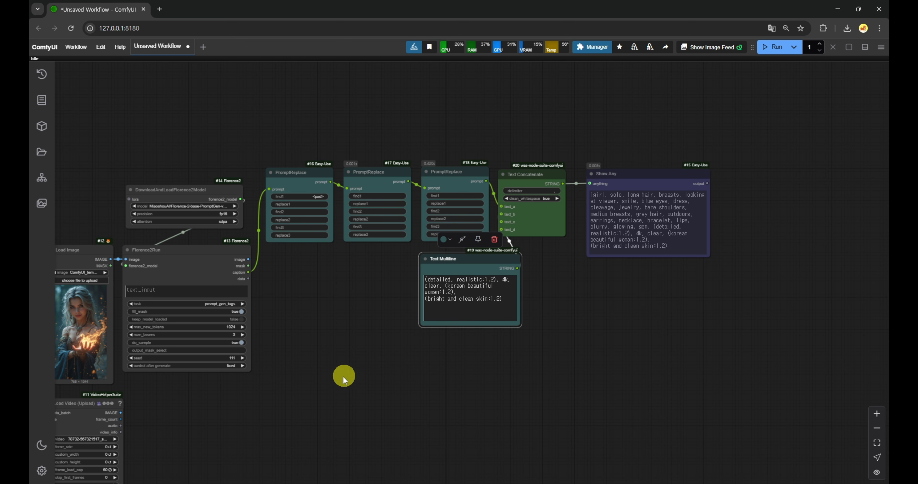
# Move the PromptReplace, Text Concatenate, Text Multiline and Show Any nodes together closer to the Florence2 nodes.
pyautogui.scroll(-4, 344, 377)
pyautogui.moveTo(344, 377); pyautogui.dragTo(384, 300)
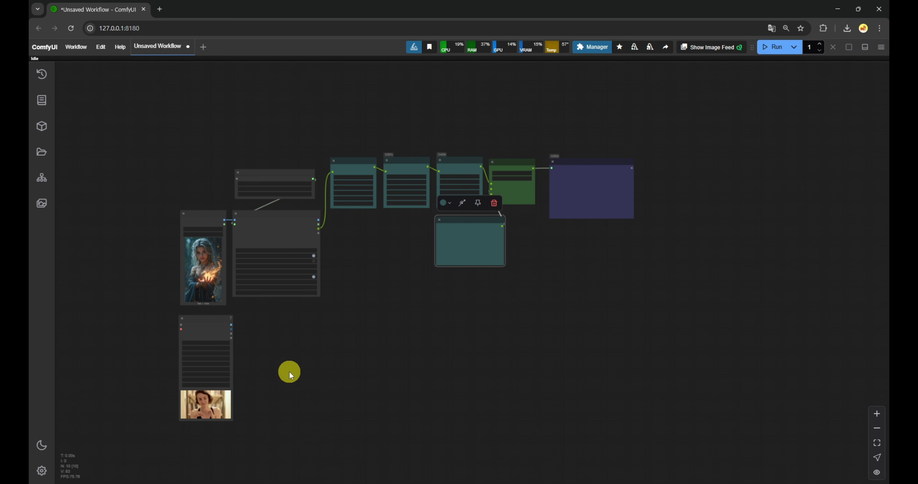
pyautogui.scroll(4, 383, 282)
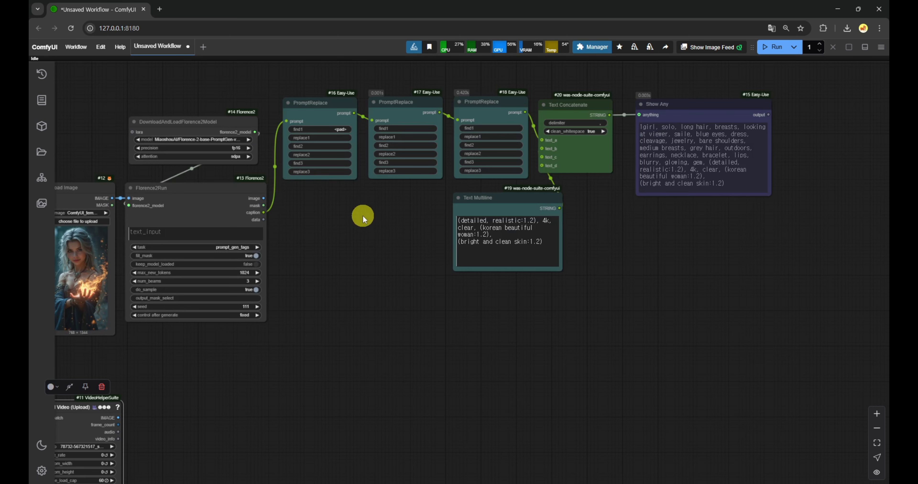
pyautogui.scroll(-3, 363, 215)
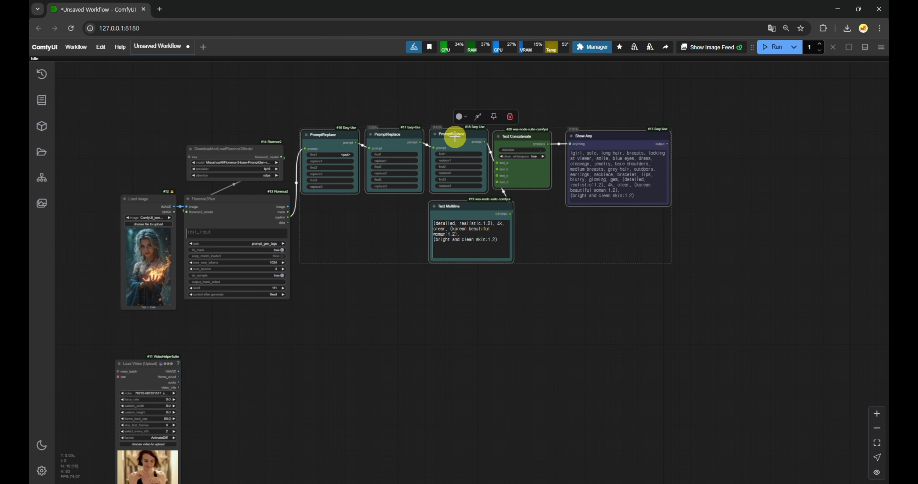
pyautogui.moveTo(455, 136); pyautogui.dragTo(450, 150)
pyautogui.click(389, 270)
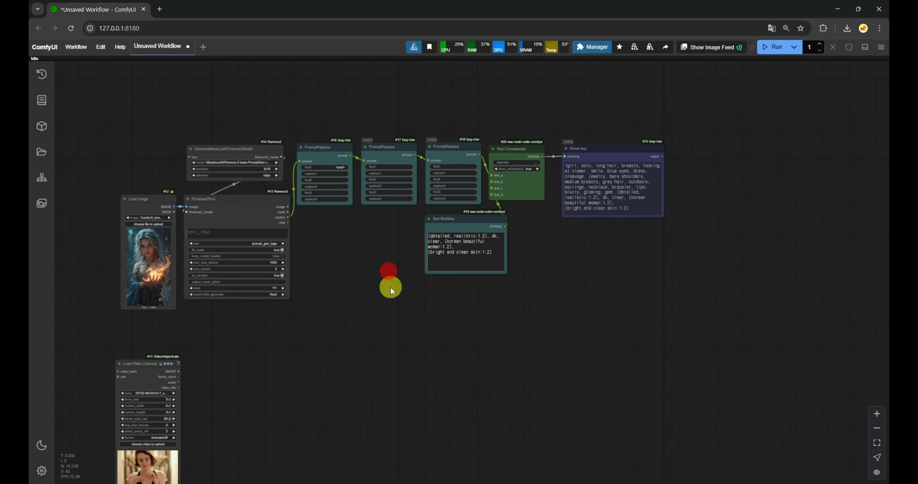
# Group the Florence2 nodes and all prompt text nodes, leaving out Load Image, and title the group "prompt".
pyautogui.keyDown('ctrl'); pyautogui.moveTo(235, 119); pyautogui.dragTo(651, 273); pyautogui.keyUp('ctrl')
pyautogui.hotkey('ctrl', 'g')
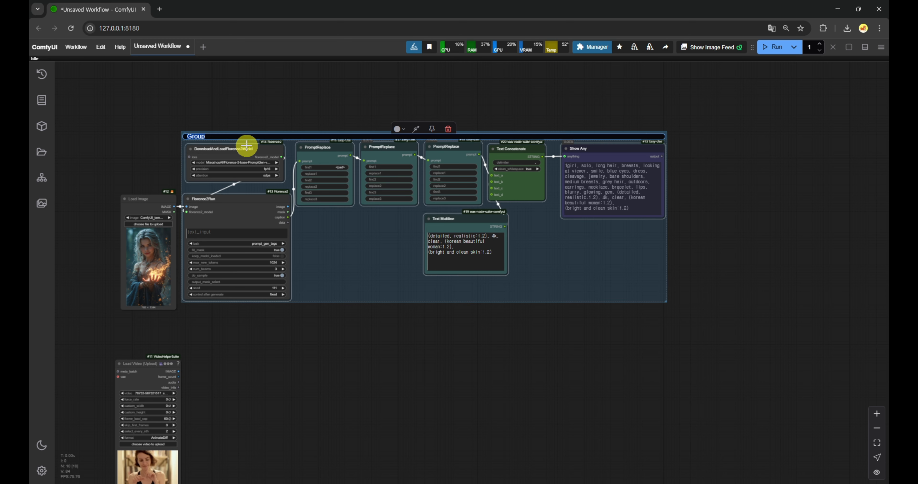
pyautogui.write('prompt')
pyautogui.press('Return')
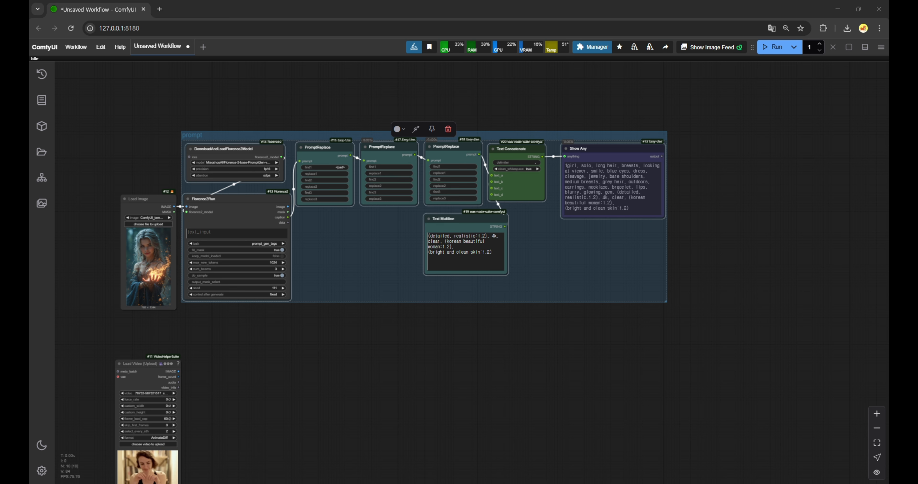
# Move the Load Video (Upload) node up, closer beneath the Load Image node.
pyautogui.moveTo(217, 410); pyautogui.dragTo(293, 269)
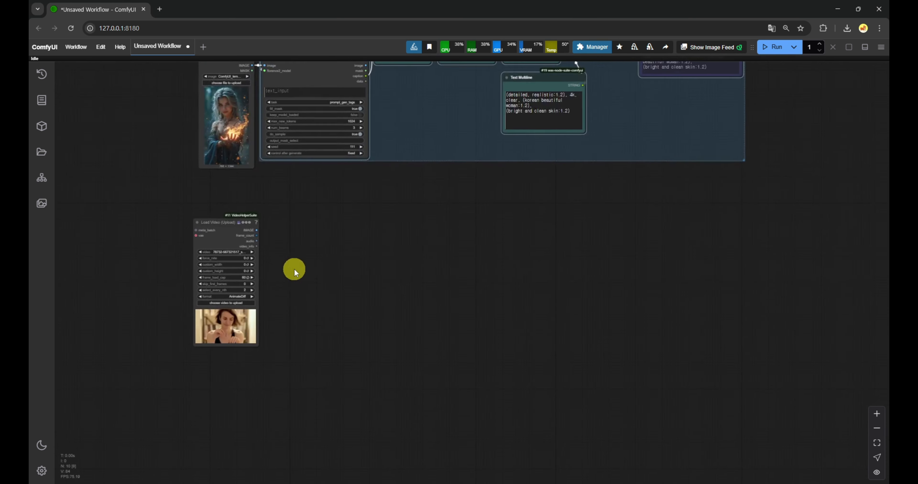
pyautogui.scroll(3, 293, 269)
pyautogui.moveTo(196, 196); pyautogui.dragTo(192, 171)
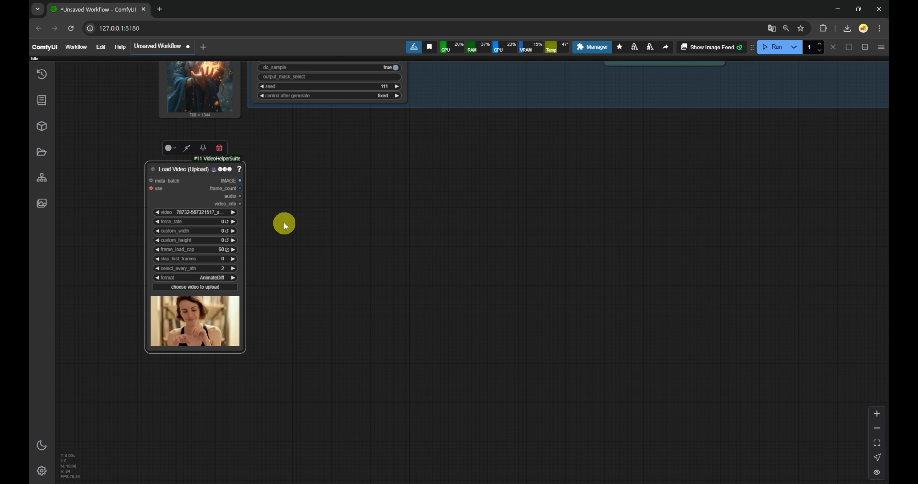
pyautogui.scroll(3, 274, 209)
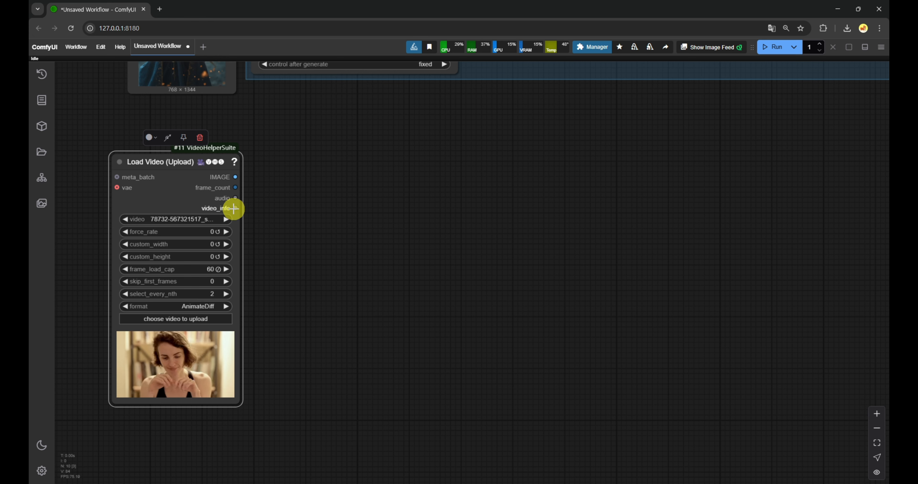
# Add a Video Info (Loaded) node from Load Video's video_info output and place it beside the video node.
pyautogui.moveTo(233, 209); pyautogui.dragTo(283, 199)
pyautogui.click(297, 206)
pyautogui.write('video')
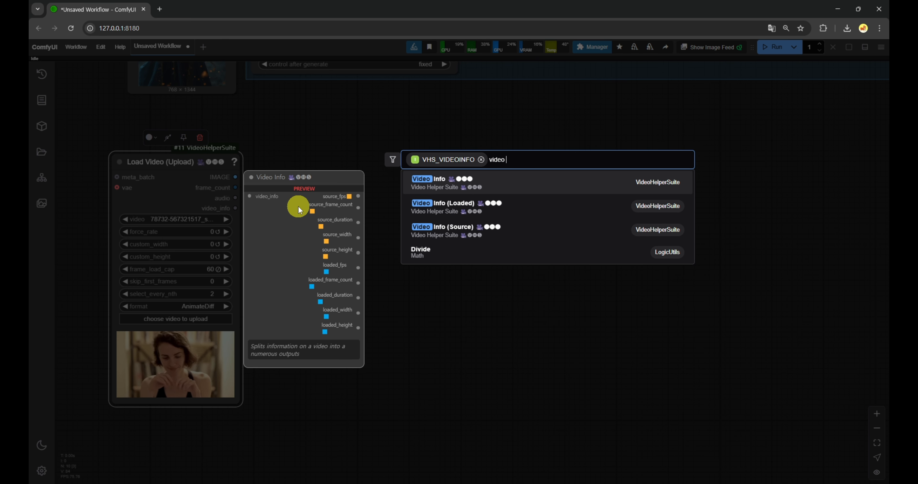
pyautogui.click(463, 214)
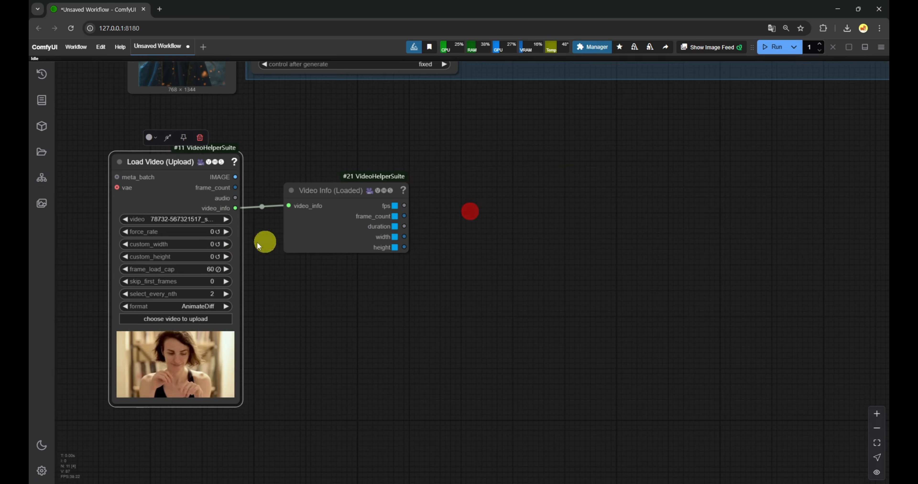
pyautogui.moveTo(314, 199); pyautogui.dragTo(319, 157)
# Add a Video Info (Source) node from the same video_info output and align it below Video Info (Loaded).
pyautogui.moveTo(241, 211); pyautogui.dragTo(259, 235)
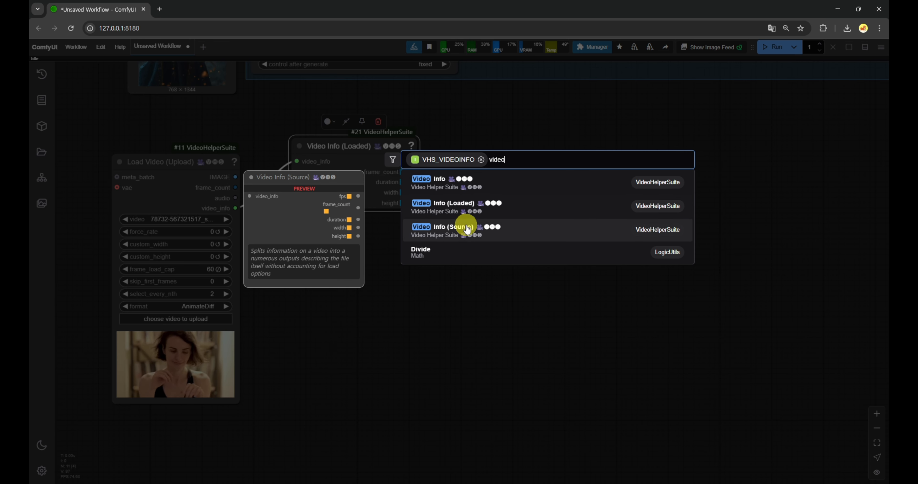
pyautogui.click(468, 229)
pyautogui.moveTo(318, 230); pyautogui.dragTo(349, 240)
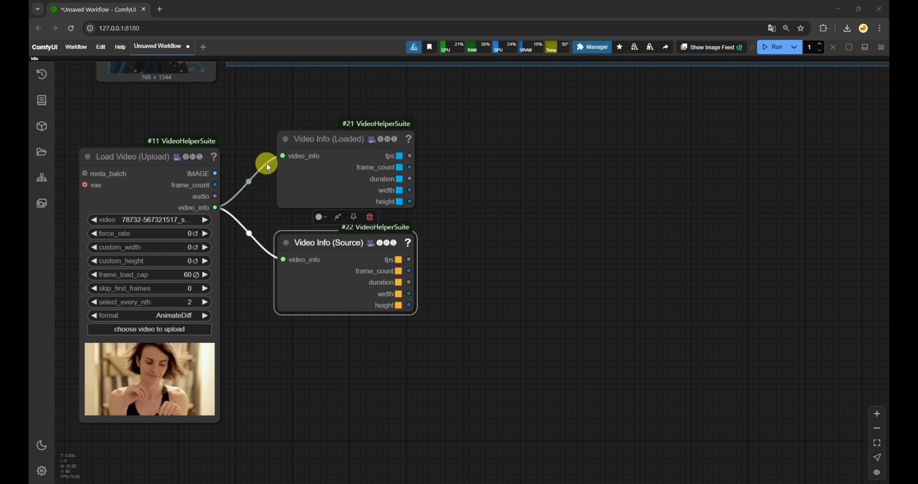
# Convert the custom_width and custom_height widgets of the Load Video node to inputs.
pyautogui.scroll(-3, 244, 203)
pyautogui.moveTo(238, 262); pyautogui.dragTo(364, 261)
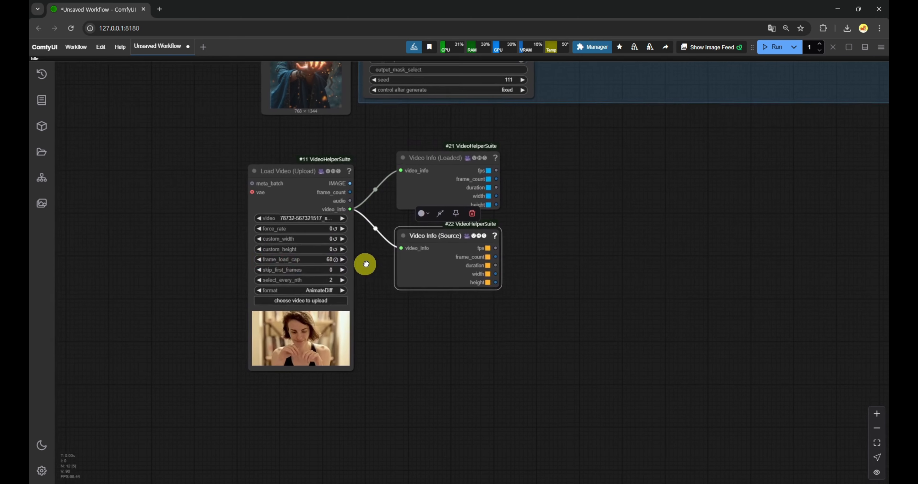
pyautogui.scroll(8, 303, 237)
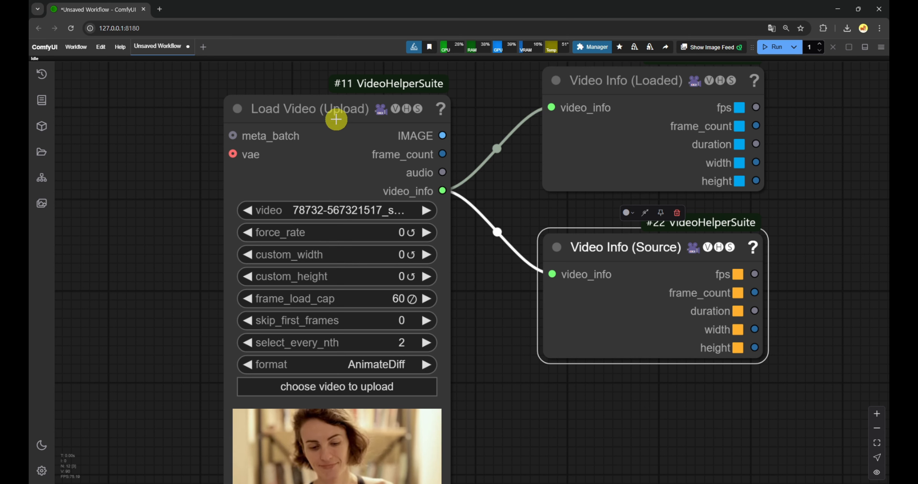
pyautogui.rightClick(325, 109)
pyautogui.click(353, 380)
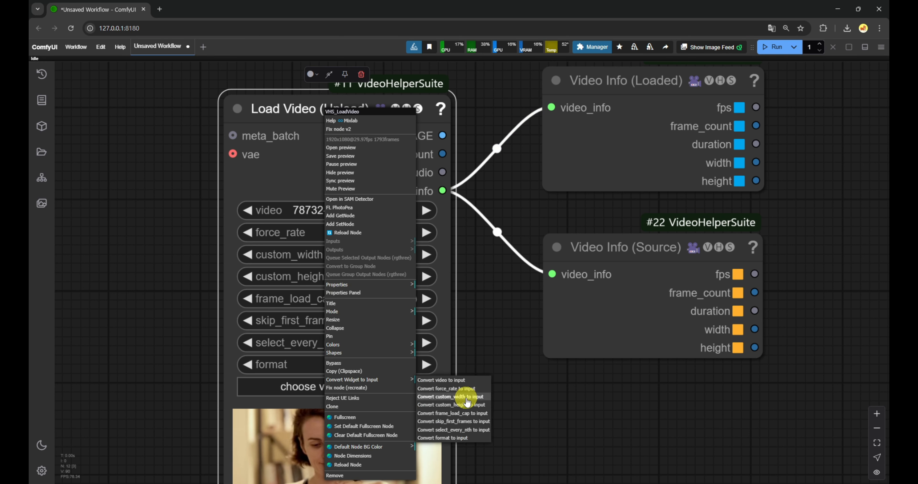
pyautogui.click(466, 397)
pyautogui.rightClick(323, 96)
pyautogui.click(353, 379)
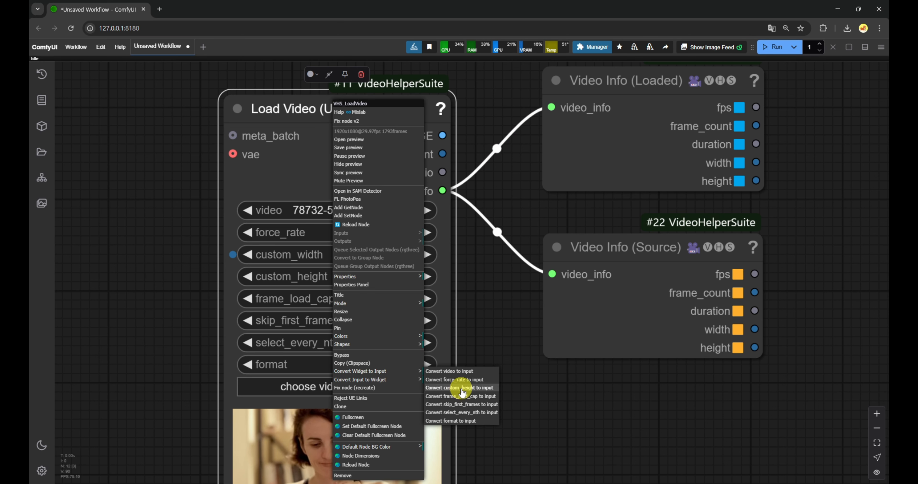
pyautogui.click(463, 405)
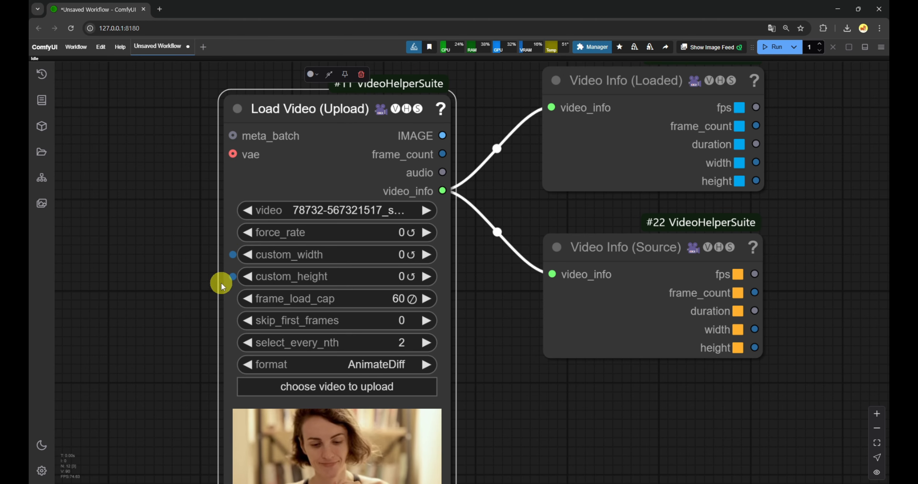
# Add a ComfyLiterals Int node and an Easy-Use Int node before Load Video, with the Easy-Use one connected to custom_width.
pyautogui.moveTo(164, 246); pyautogui.dragTo(308, 263)
pyautogui.moveTo(358, 267); pyautogui.dragTo(288, 242)
pyautogui.click(290, 243)
pyautogui.write('int')
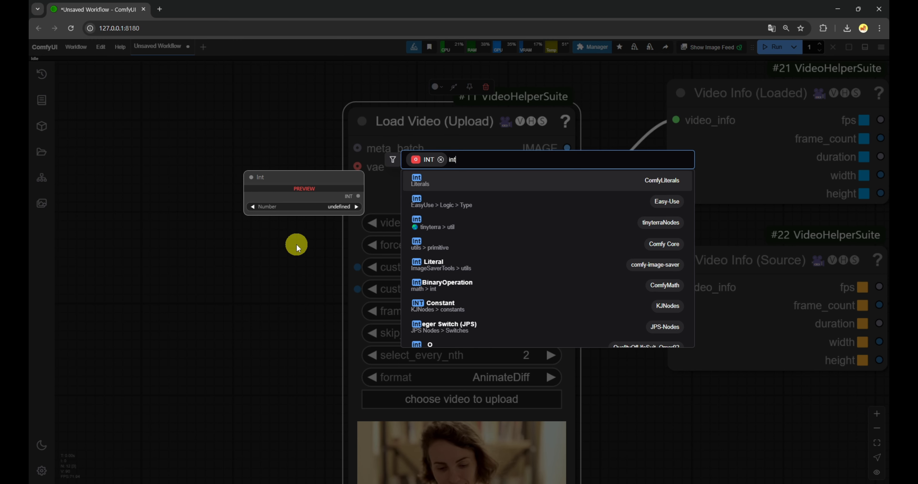
pyautogui.click(494, 186)
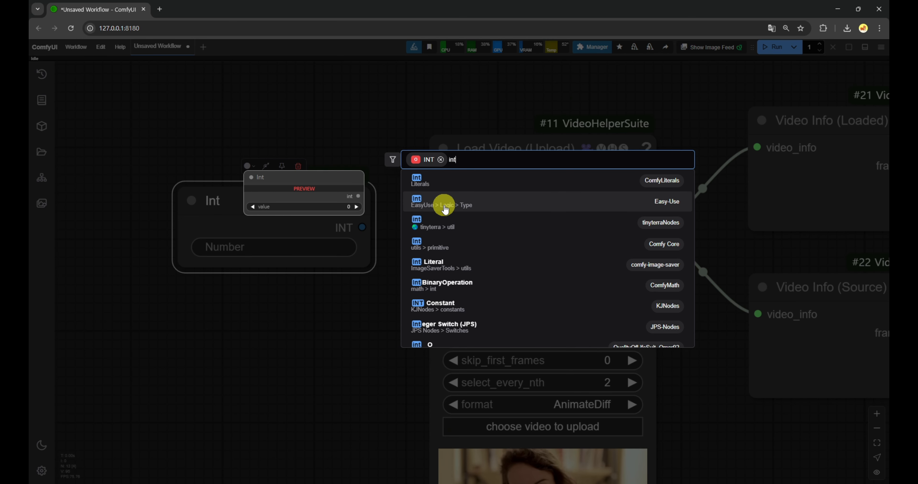
pyautogui.click(443, 205)
pyautogui.moveTo(414, 279); pyautogui.dragTo(120, 314)
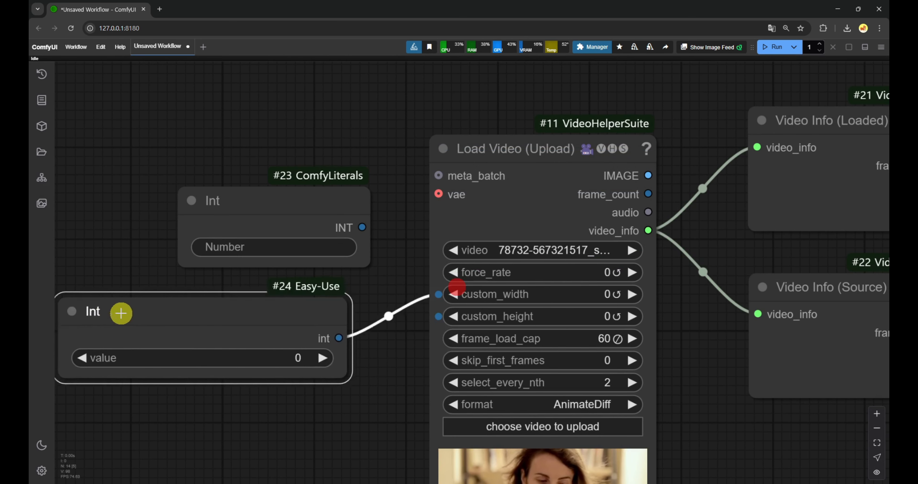
# Delete the ComfyLiterals Int node, then place the Easy-Use Int node by Load Video with a copy below it connected to custom_height.
pyautogui.click(251, 212)
pyautogui.press('Delete')
pyautogui.moveTo(219, 311); pyautogui.dragTo(301, 177)
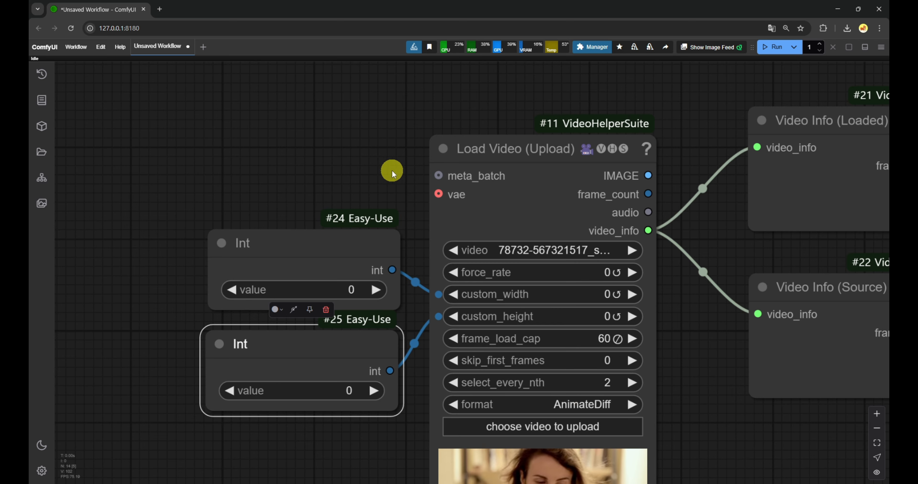
# Set the Int node feeding custom_width to 832 and the Int node feeding custom_height to 480.
pyautogui.moveTo(392, 170); pyautogui.dragTo(443, 105)
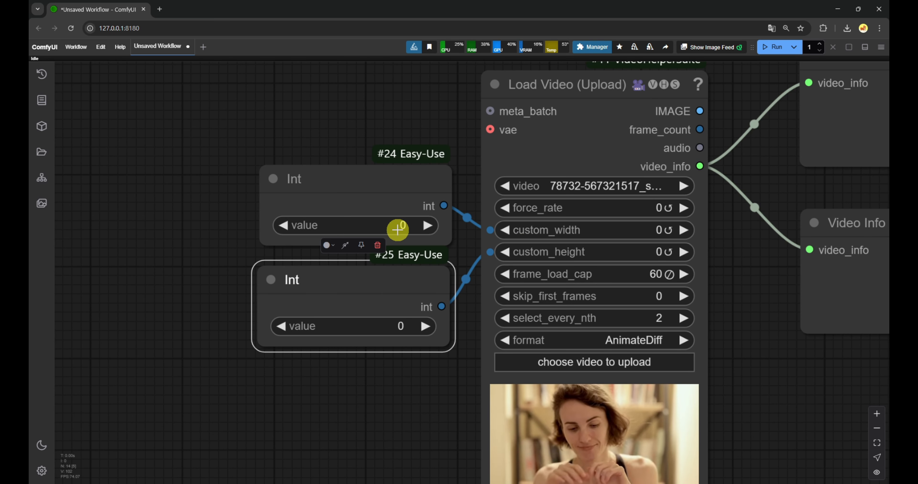
pyautogui.click(398, 226)
pyautogui.write('832')
pyautogui.press('Return')
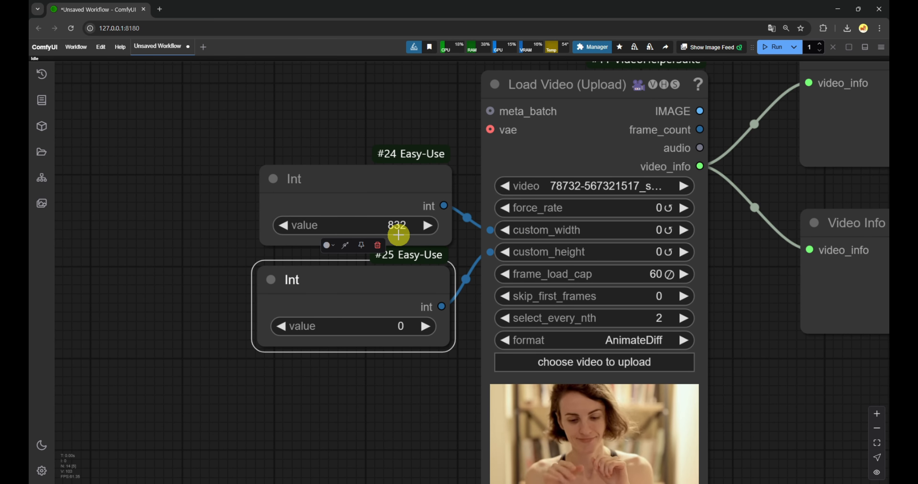
pyautogui.click(396, 325)
pyautogui.write('480')
pyautogui.press('Return')
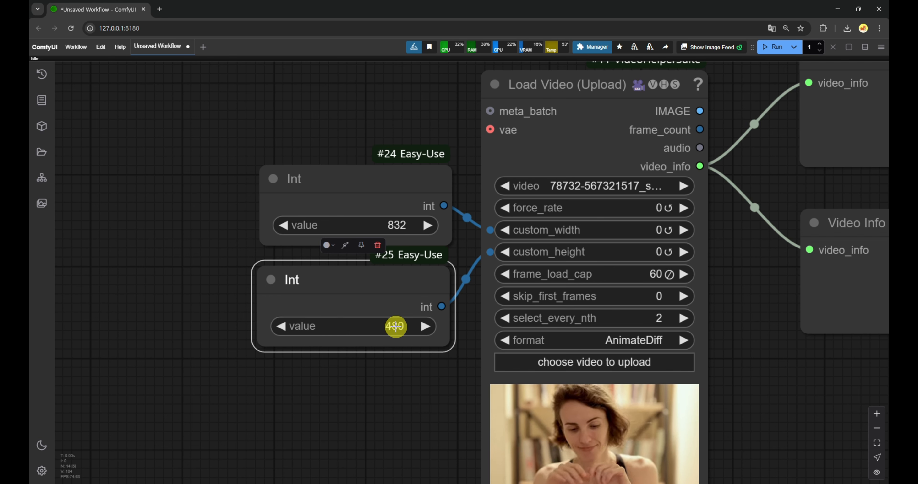
# Rename the two Easy-Use Int nodes as Int_width and Int_height, matching the Load Video inputs they feed.
pyautogui.scroll(-4, 396, 326)
pyautogui.doubleClick(341, 228)
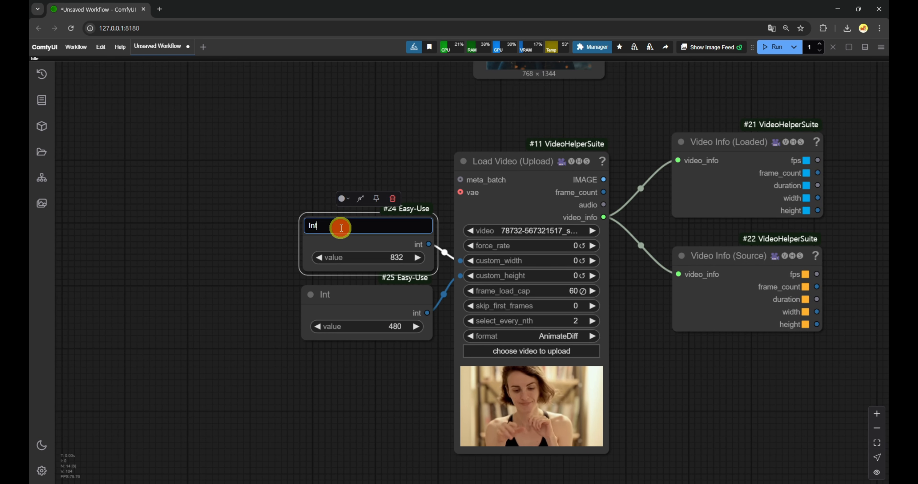
pyautogui.write('_width')
pyautogui.press('Return')
pyautogui.click(336, 293)
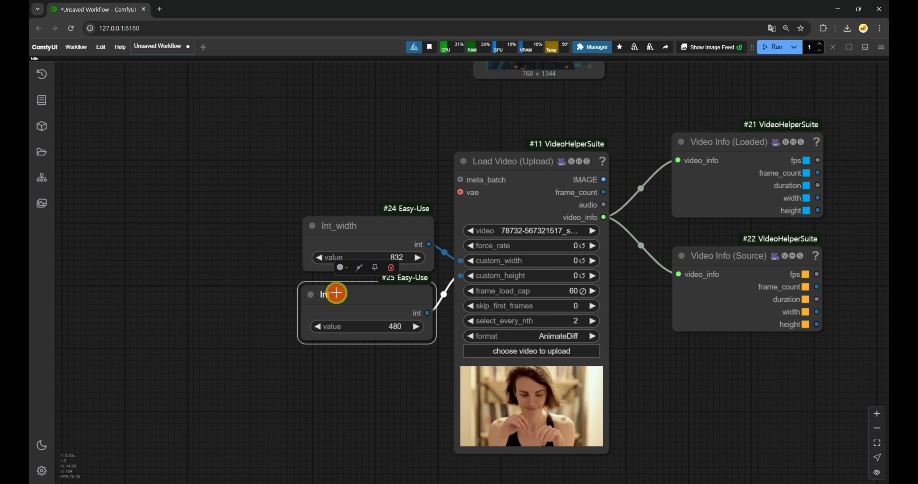
pyautogui.doubleClick(336, 293)
pyautogui.write('_height')
pyautogui.press('Return')
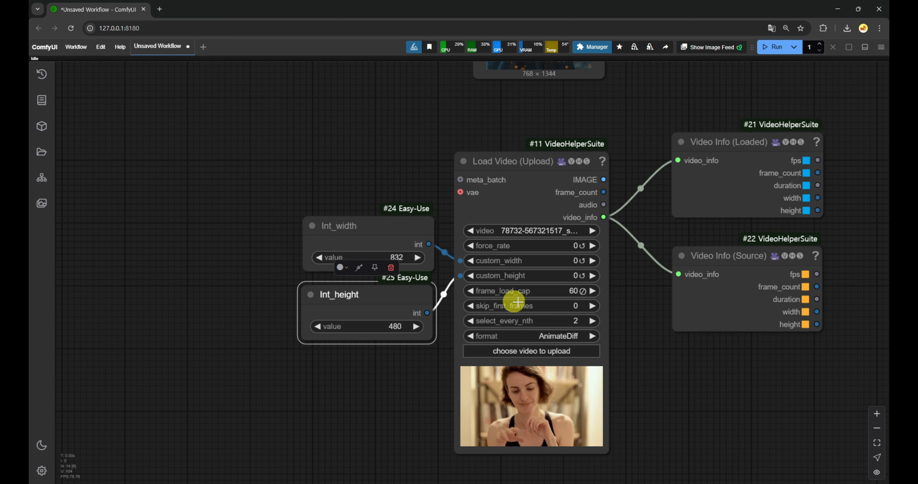
# Add a Video Combine node from Load Video's IMAGE output and place it below Video Info (Source).
pyautogui.moveTo(641, 291); pyautogui.dragTo(434, 309)
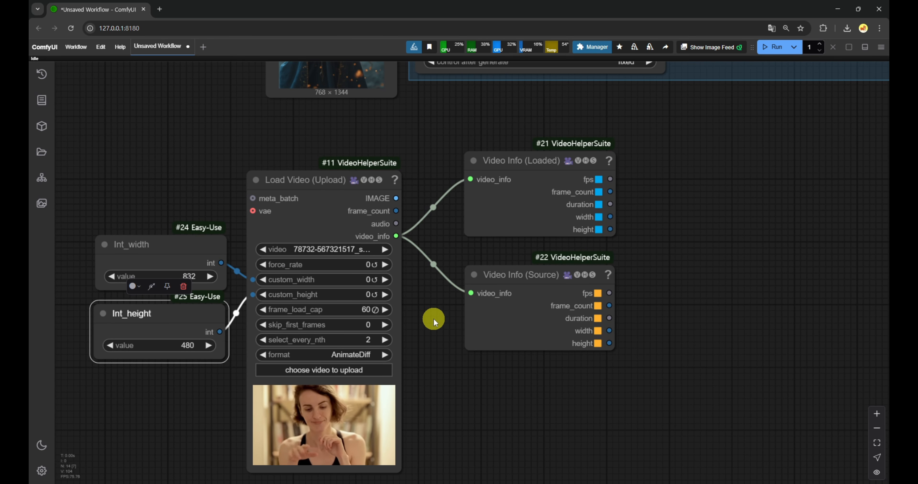
pyautogui.moveTo(396, 198); pyautogui.dragTo(479, 396)
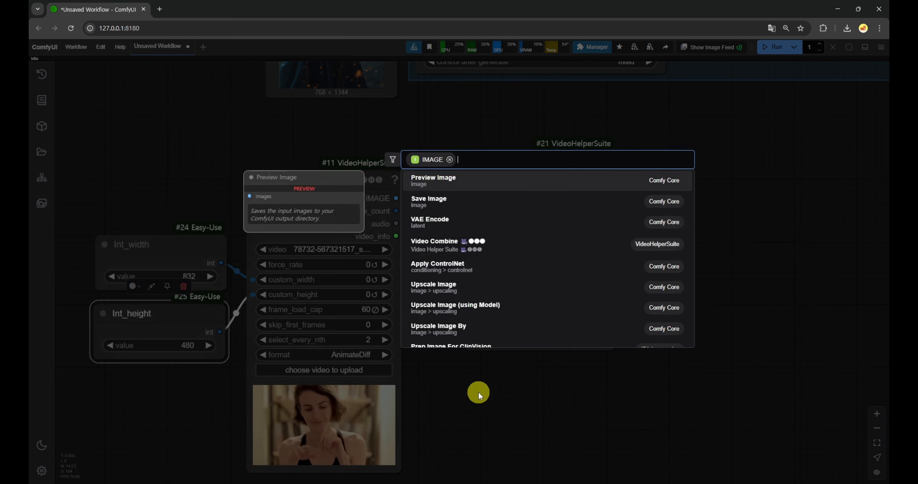
pyautogui.click(455, 241)
pyautogui.moveTo(660, 415); pyautogui.dragTo(674, 262)
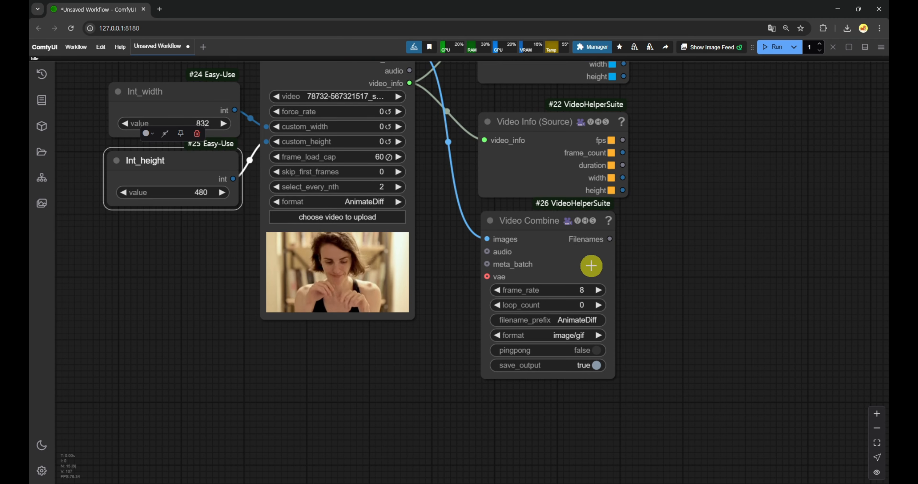
pyautogui.scroll(2, 467, 313)
pyautogui.scroll(-2, 467, 313)
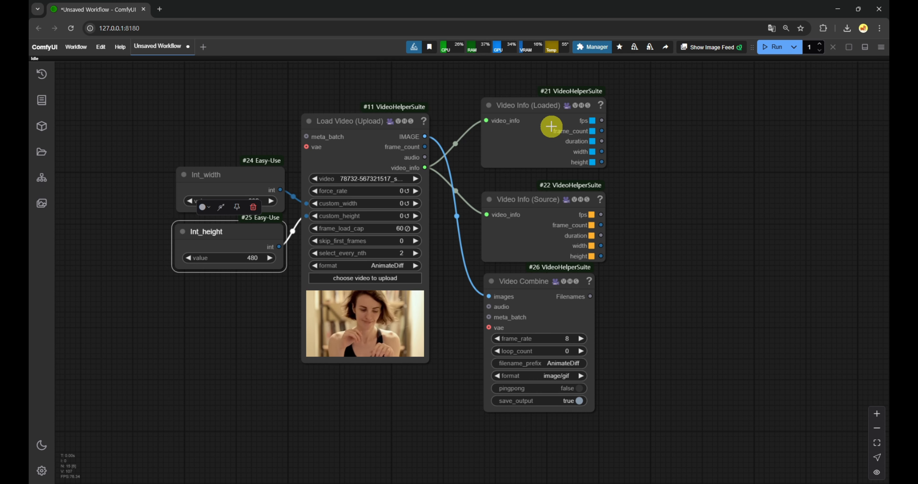
pyautogui.scroll(6, 388, 225)
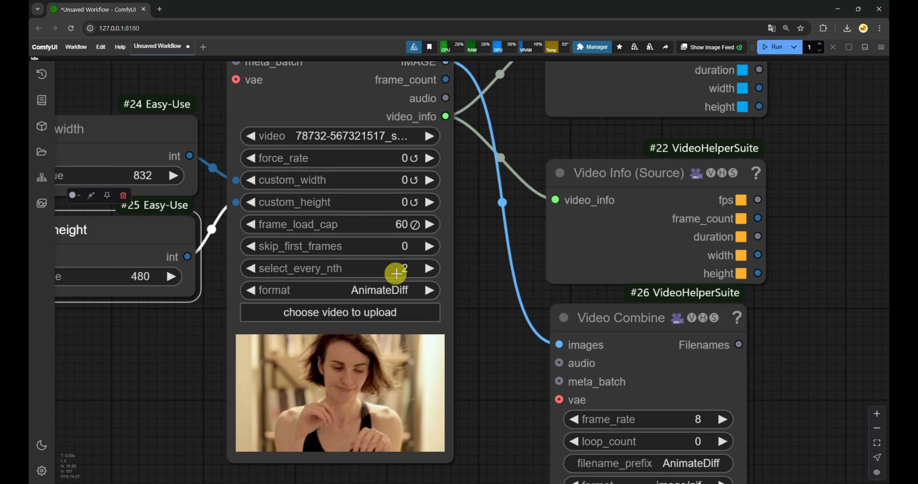
pyautogui.scroll(-6, 402, 274)
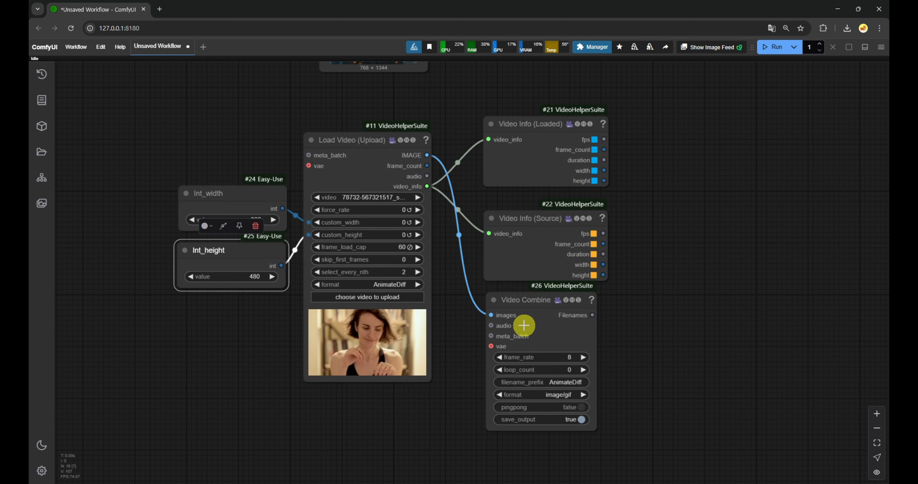
pyautogui.rightClick(528, 308)
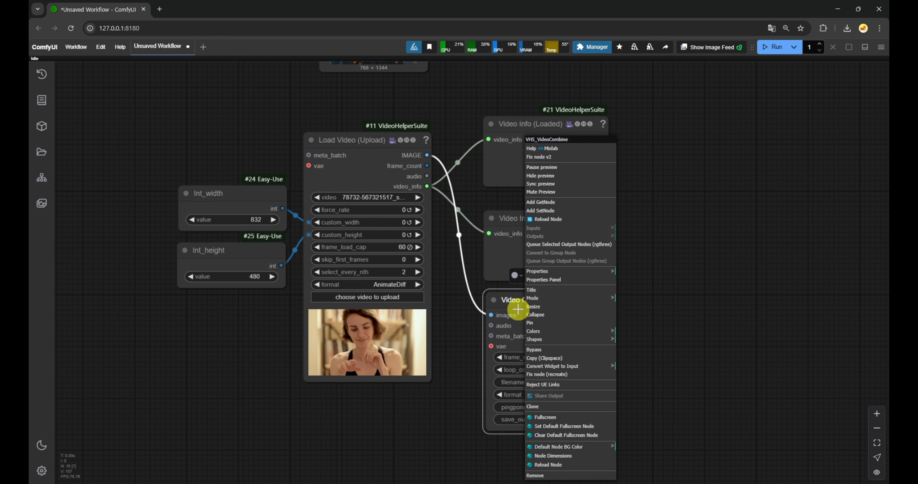
pyautogui.click(555, 356)
pyautogui.click(652, 281)
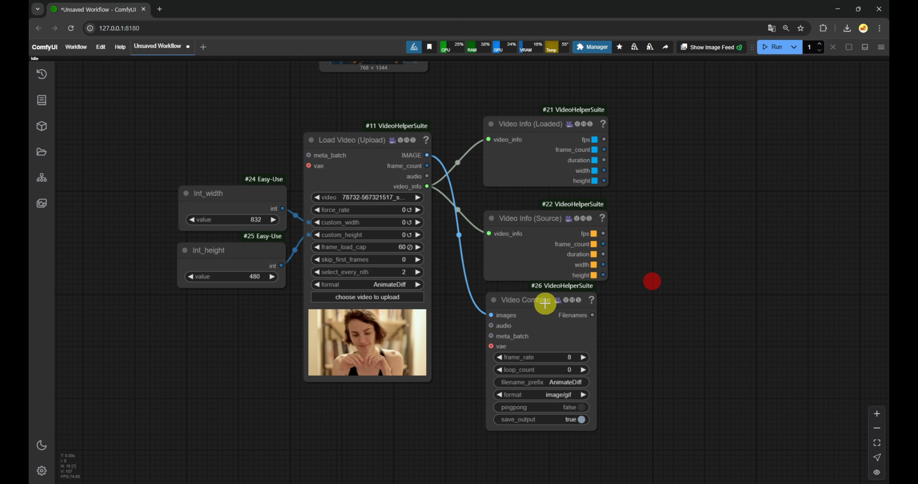
# Convert Video Combine's frame_rate widget to an input and feed it from the fps output of Video Info (Loaded).
pyautogui.rightClick(545, 304)
pyautogui.click(581, 366)
pyautogui.click(644, 368)
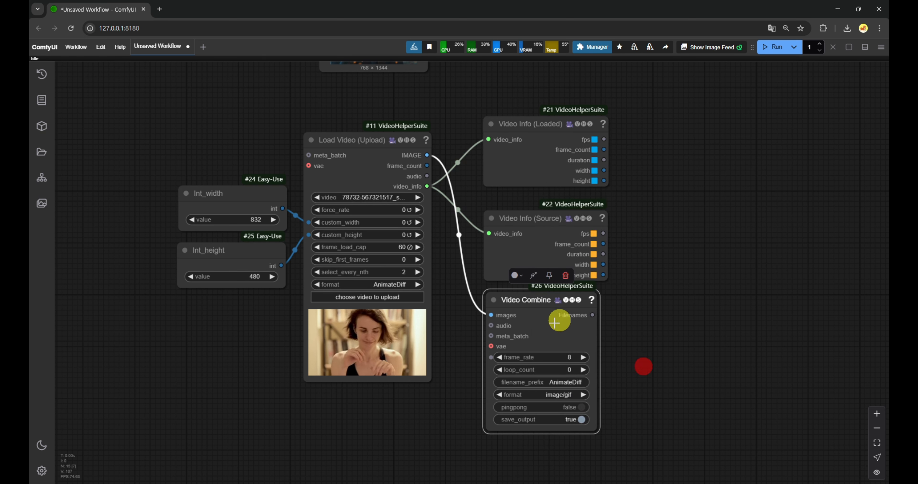
pyautogui.moveTo(608, 139); pyautogui.dragTo(605, 139)
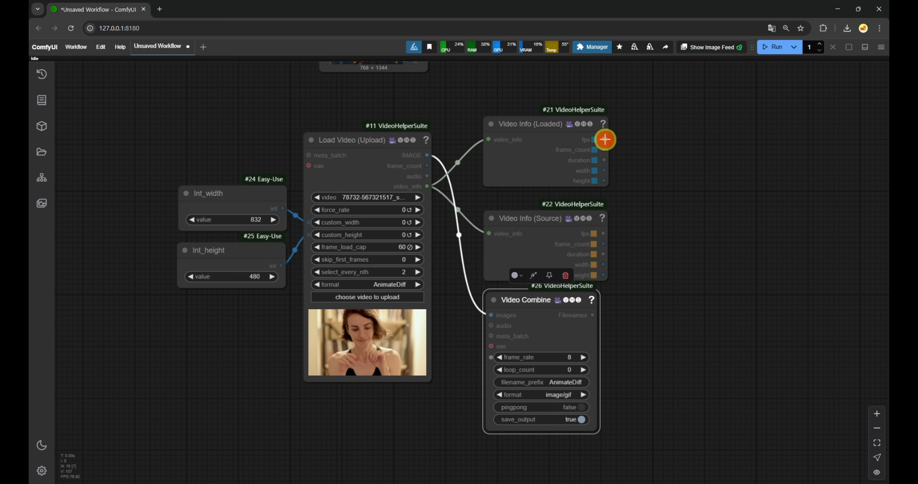
pyautogui.moveTo(547, 262); pyautogui.dragTo(588, 357)
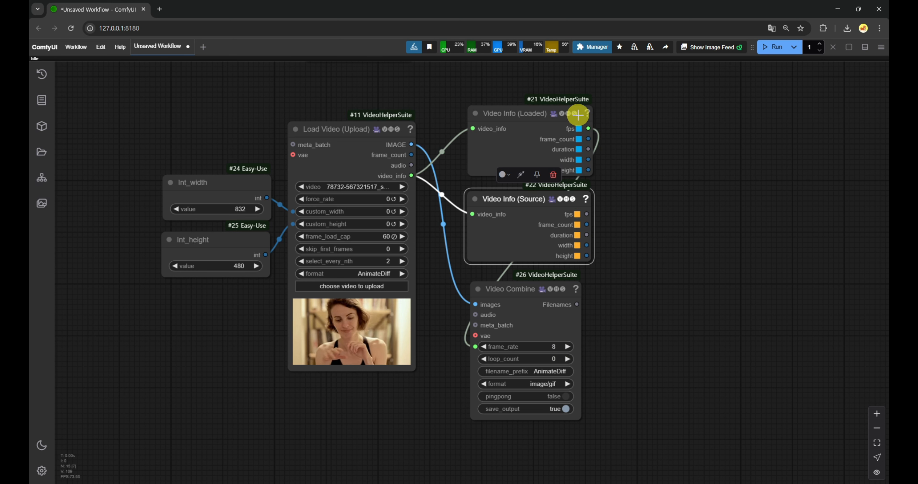
# Set Video Combine's format to image/webp with save_output off, then run the workflow and check the combined video preview.
pyautogui.click(551, 384)
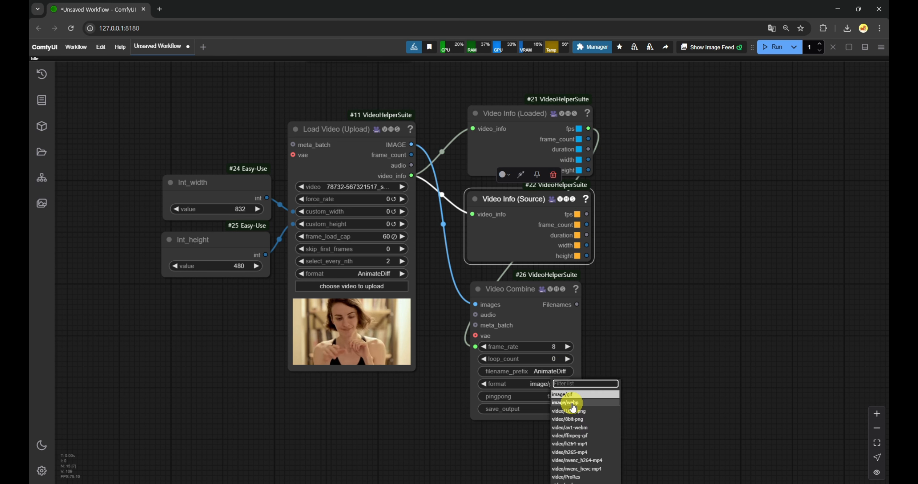
pyautogui.click(571, 402)
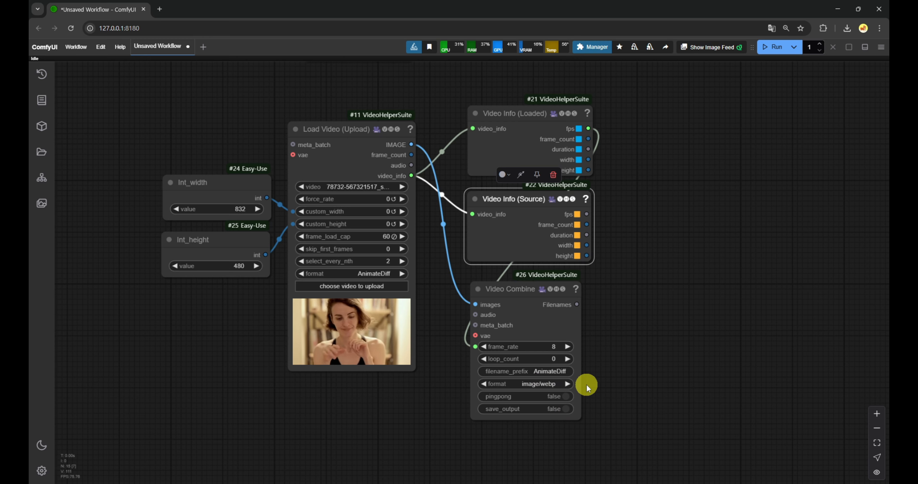
pyautogui.moveTo(588, 387); pyautogui.dragTo(600, 310)
pyautogui.click(775, 47)
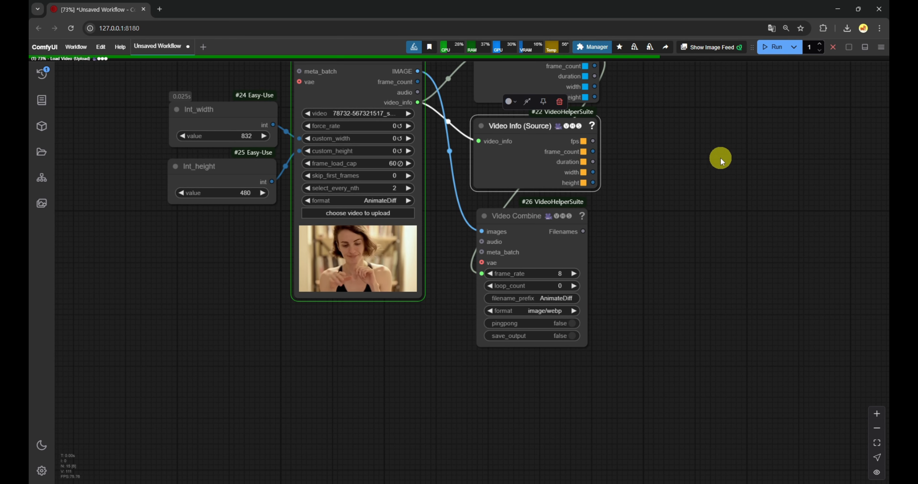
pyautogui.scroll(3, 695, 180)
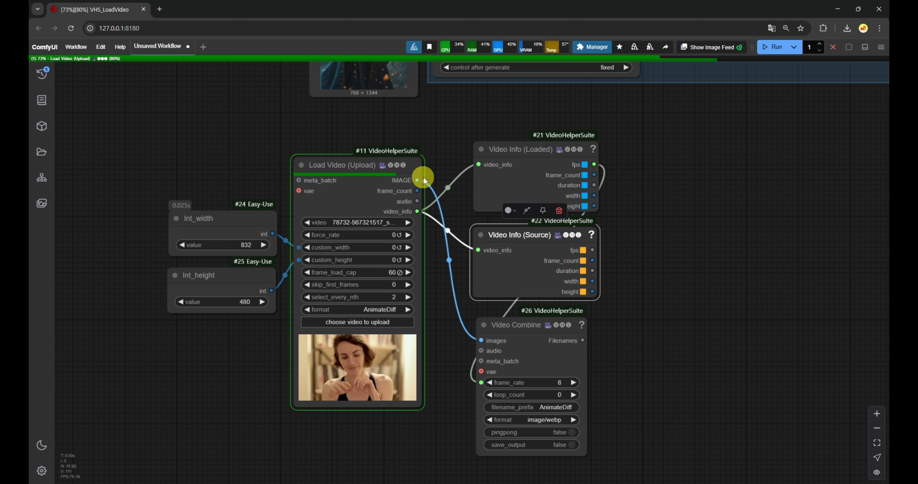
pyautogui.scroll(-4, 628, 324)
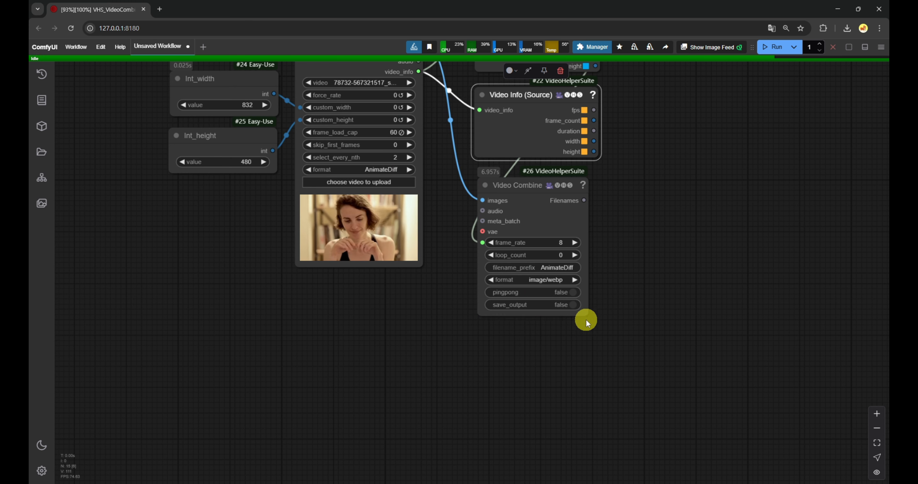
pyautogui.scroll(9, 588, 392)
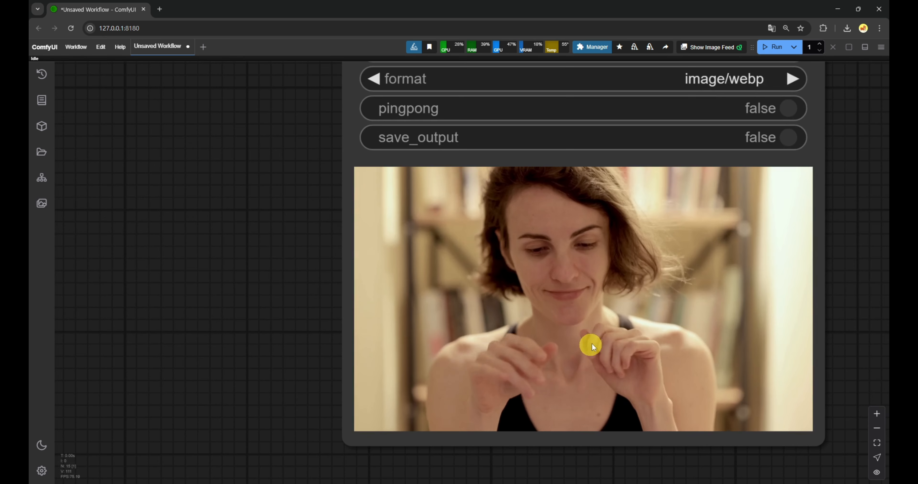
pyautogui.scroll(-12, 621, 301)
# Add a Depth Anything V2 - Relative node connected to Load Video's IMAGE output, to the right of the Video Info nodes.
pyautogui.moveTo(762, 191); pyautogui.dragTo(620, 301)
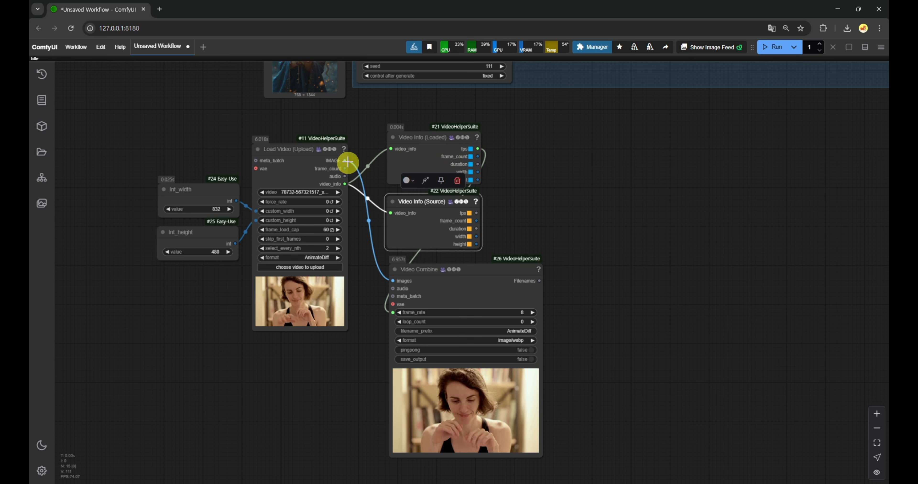
pyautogui.moveTo(347, 161); pyautogui.dragTo(507, 161)
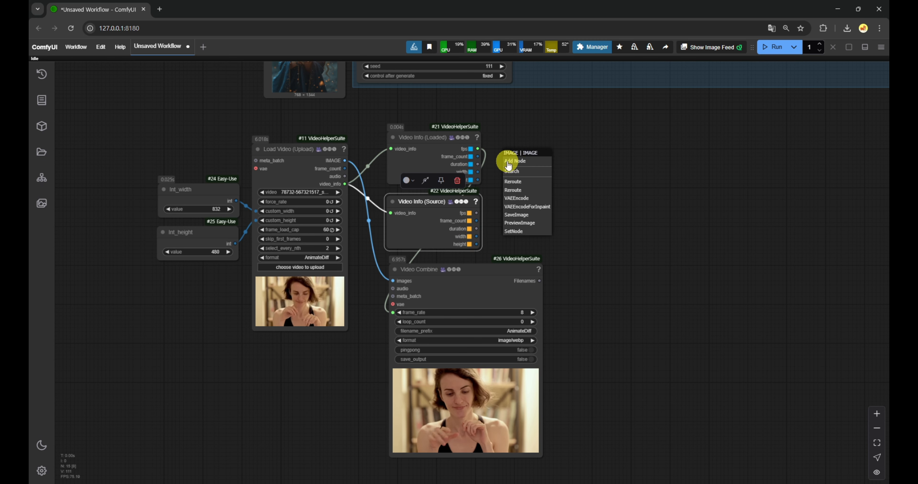
pyautogui.click(524, 172)
pyautogui.write('depth')
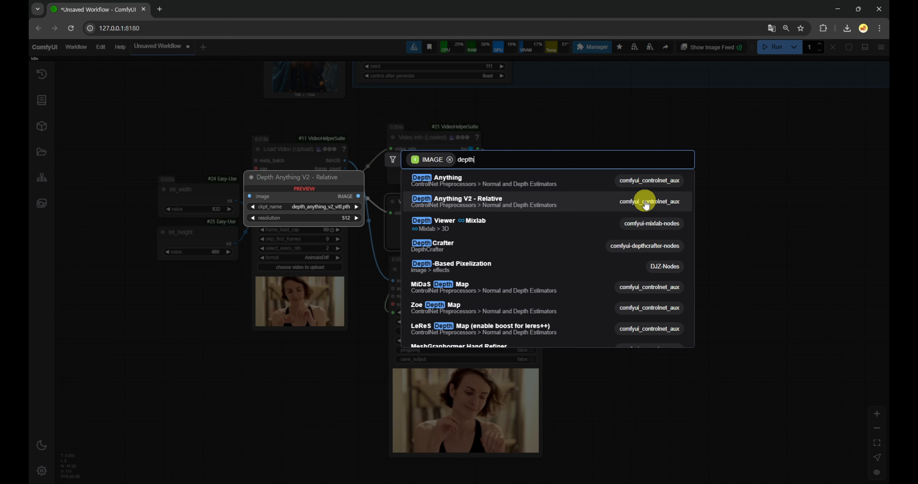
pyautogui.click(550, 202)
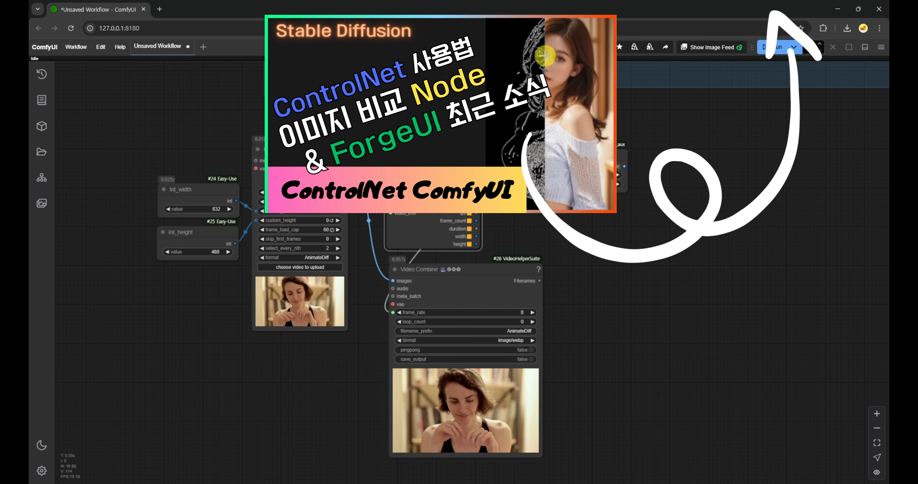
# Configure the Depth Anything V2 node with the depth_anything_v2_vits.pth checkpoint and a resolution of 960.
pyautogui.scroll(5, 575, 198)
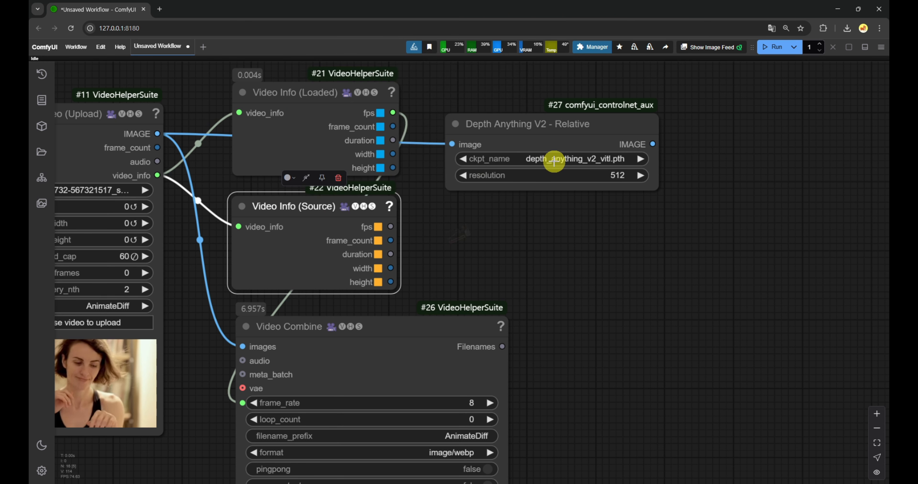
pyautogui.click(554, 159)
pyautogui.click(580, 187)
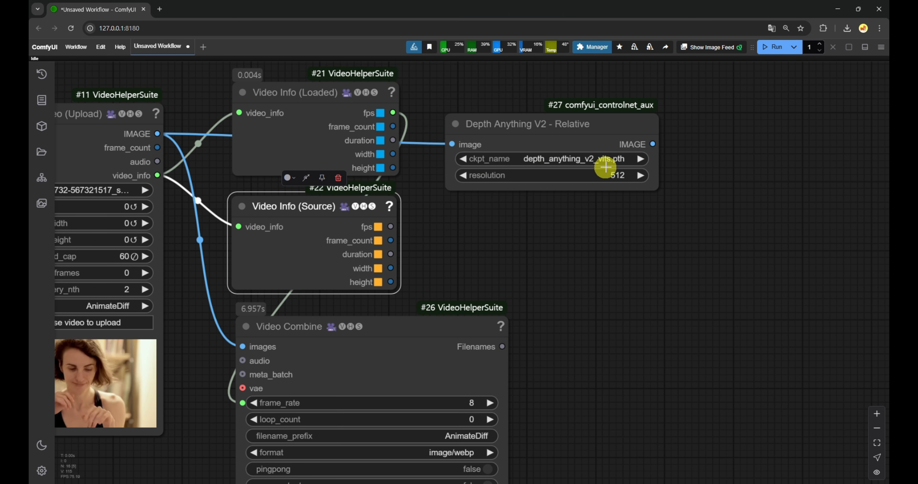
pyautogui.click(613, 175)
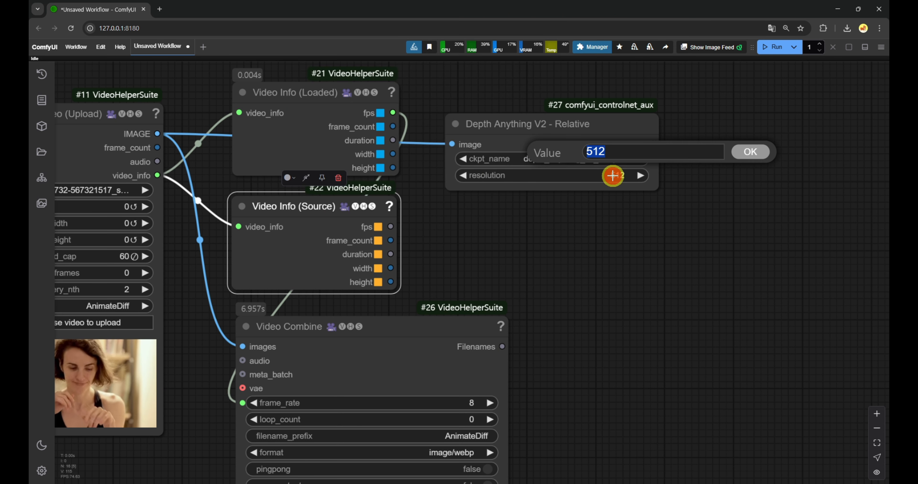
pyautogui.scroll(-3, 568, 234)
pyautogui.moveTo(498, 233); pyautogui.dragTo(562, 247)
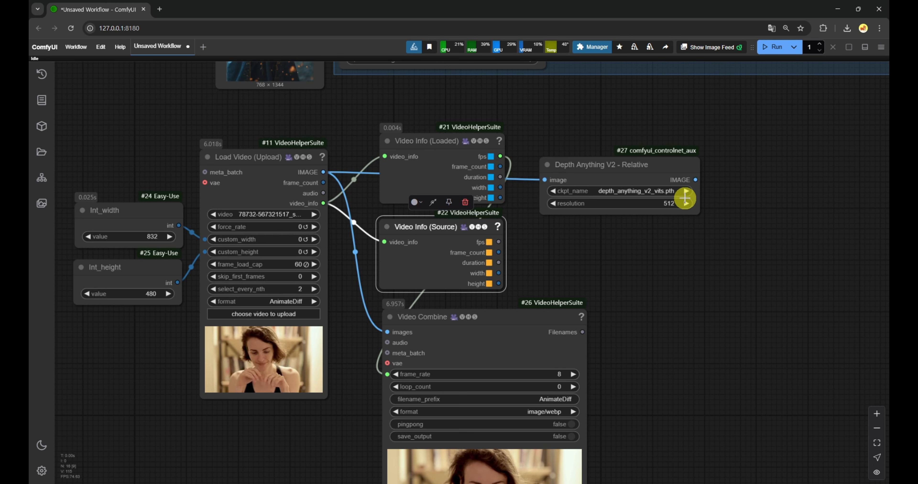
pyautogui.click(667, 203)
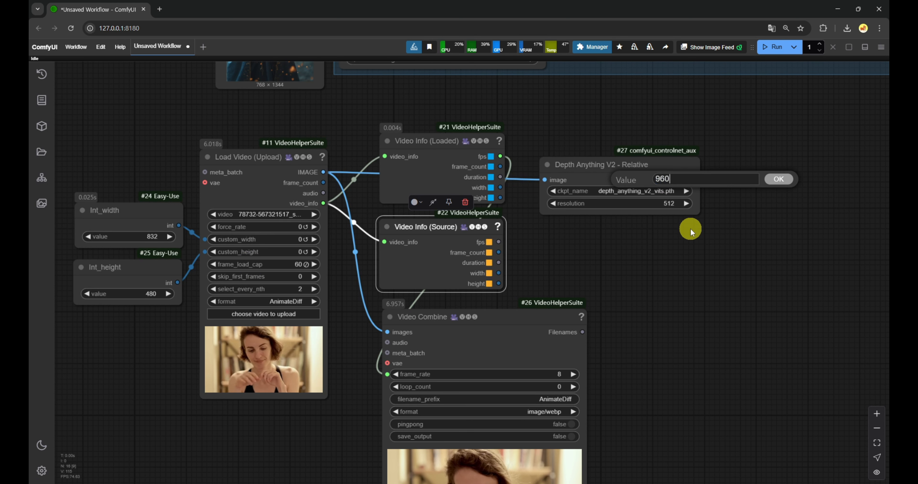
pyautogui.write('960')
pyautogui.press('Return')
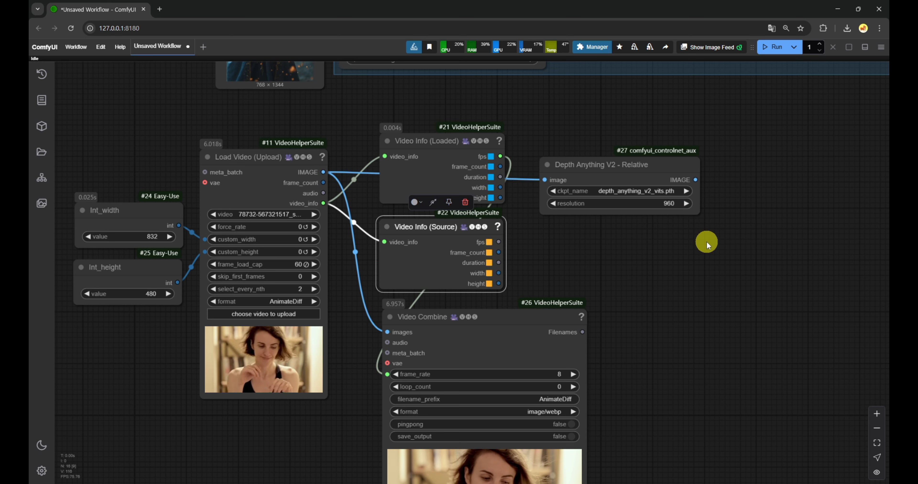
# Add an Upscale Image node from the Depth Anything V2 IMAGE output and place it beside that node.
pyautogui.moveTo(702, 242); pyautogui.dragTo(561, 246)
pyautogui.moveTo(556, 185); pyautogui.dragTo(563, 183)
pyautogui.moveTo(563, 184); pyautogui.dragTo(617, 166)
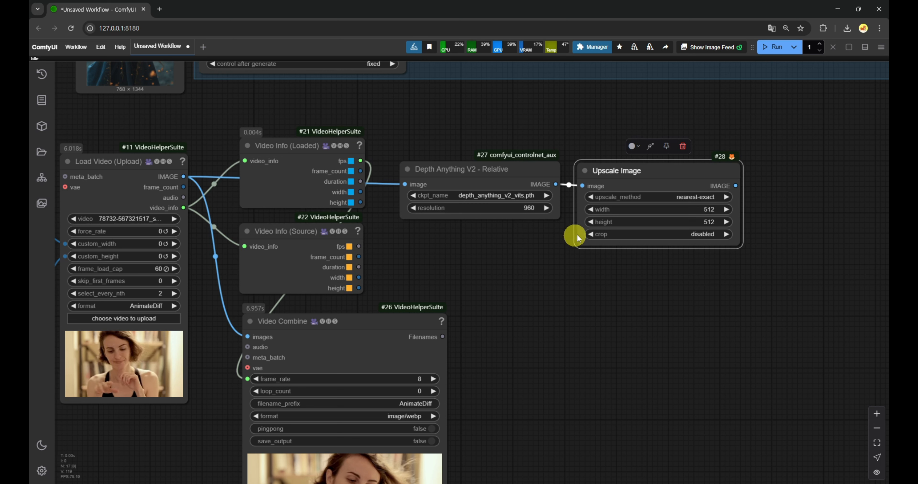
pyautogui.rightClick(652, 173)
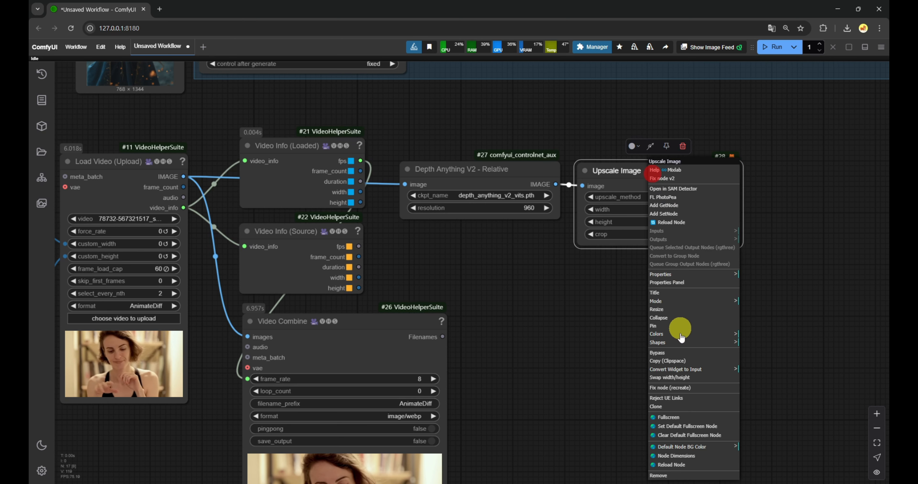
pyautogui.click(695, 369)
pyautogui.click(770, 379)
pyautogui.rightClick(661, 171)
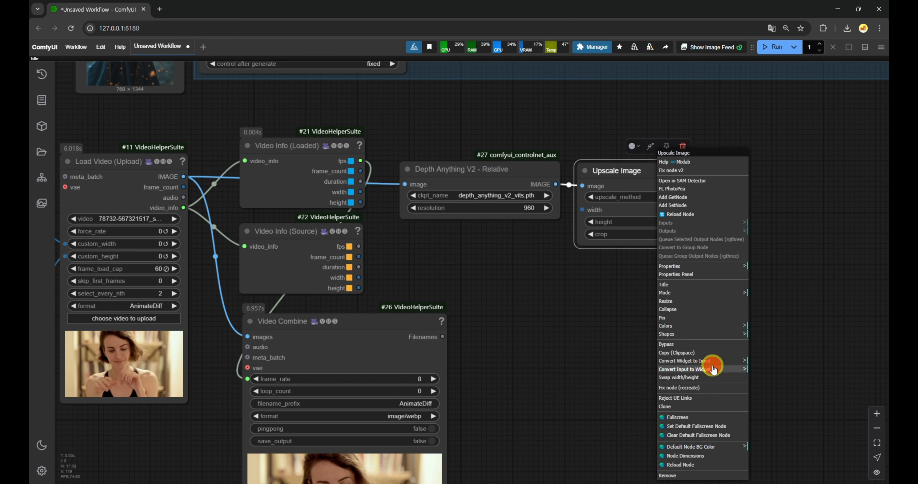
pyautogui.click(713, 370)
pyautogui.click(771, 364)
# Convert Upscale Image's width and height widgets to inputs and feed them from the matching outputs of Video Info (Loaded).
pyautogui.rightClick(658, 184)
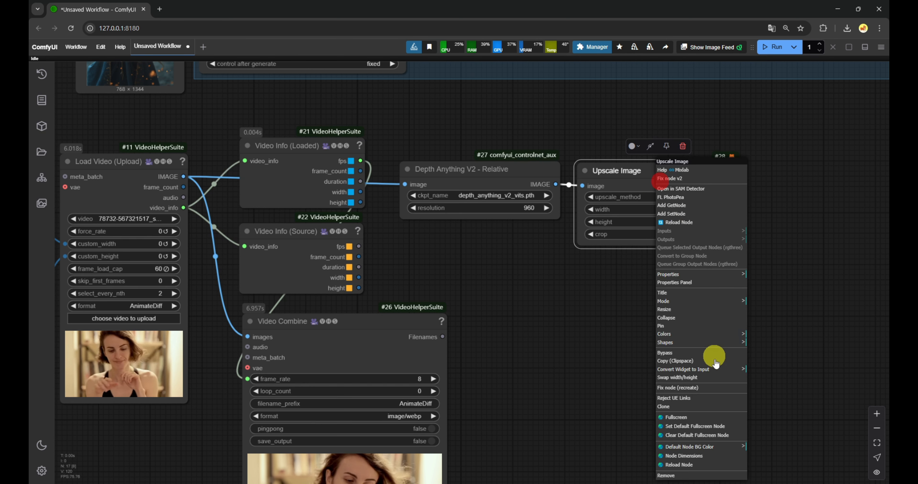
pyautogui.click(723, 372)
pyautogui.click(767, 377)
pyautogui.rightClick(683, 174)
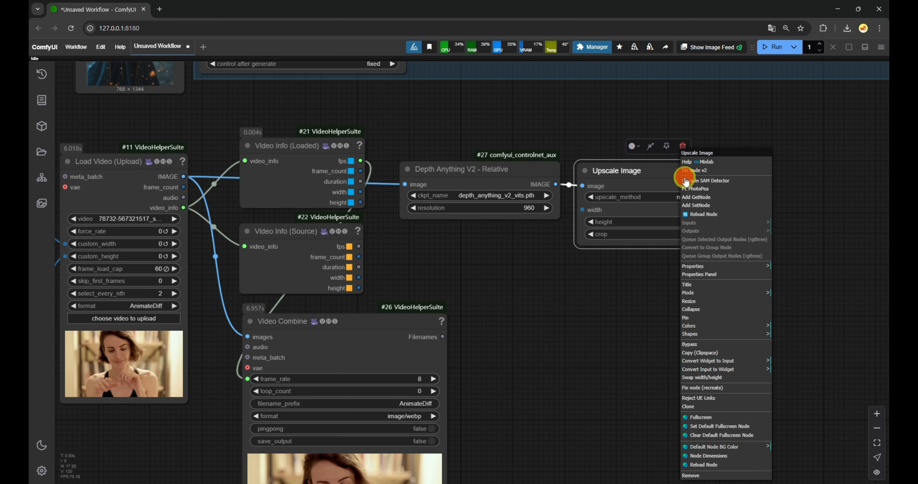
pyautogui.click(745, 363)
pyautogui.click(799, 371)
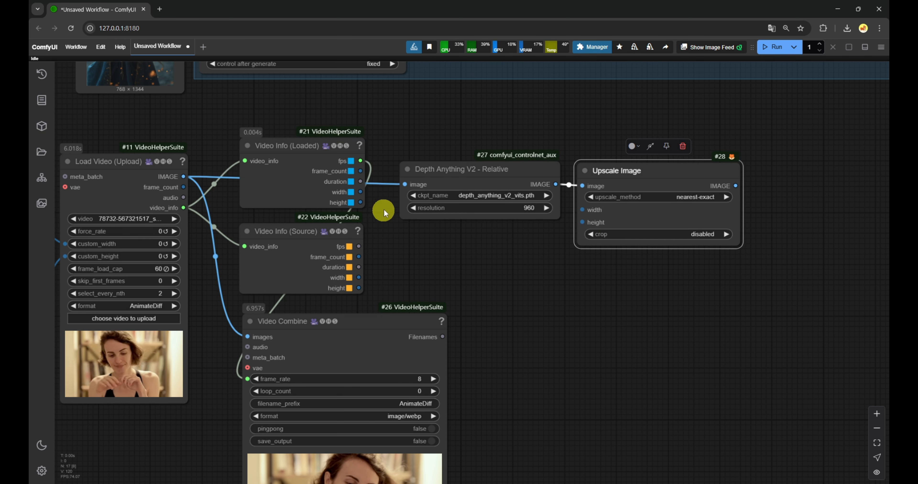
pyautogui.moveTo(363, 193); pyautogui.dragTo(582, 209)
pyautogui.moveTo(361, 203); pyautogui.dragTo(583, 222)
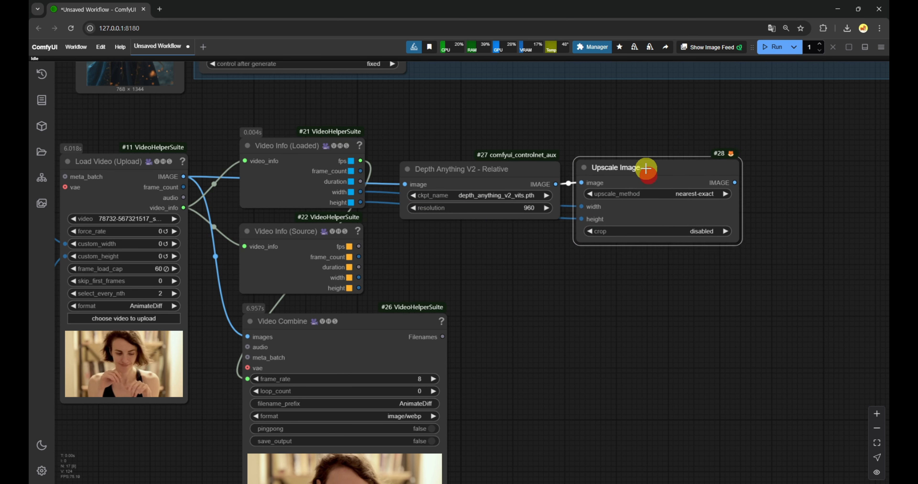
# Set the Upscale Image node's upscale_method to lanczos.
pyautogui.scroll(5, 697, 209)
pyautogui.click(583, 172)
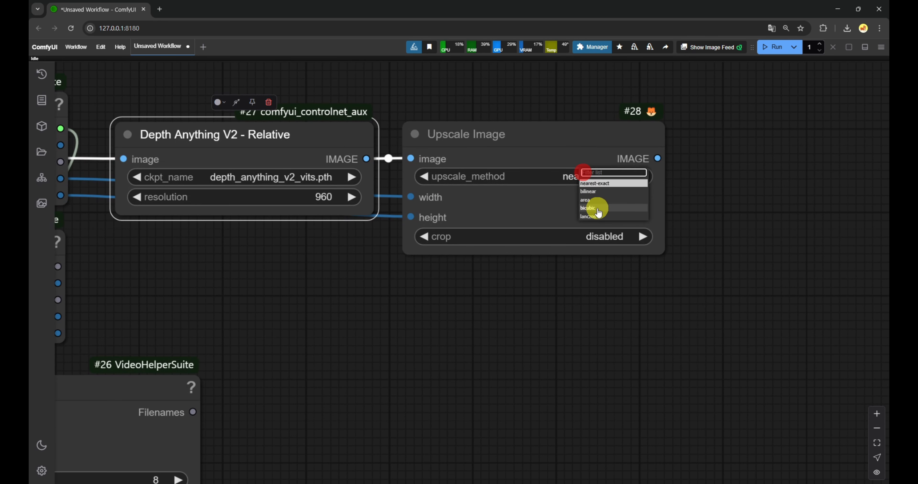
pyautogui.click(582, 214)
pyautogui.scroll(-6, 507, 257)
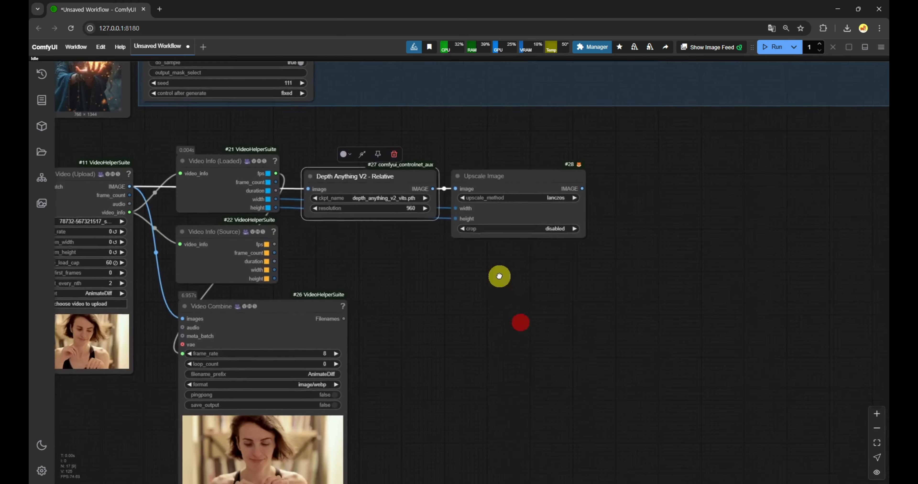
# Duplicate the Video Combine node with its connections below Upscale Image and feed its images input from Upscale Image's IMAGE output.
pyautogui.click(275, 293)
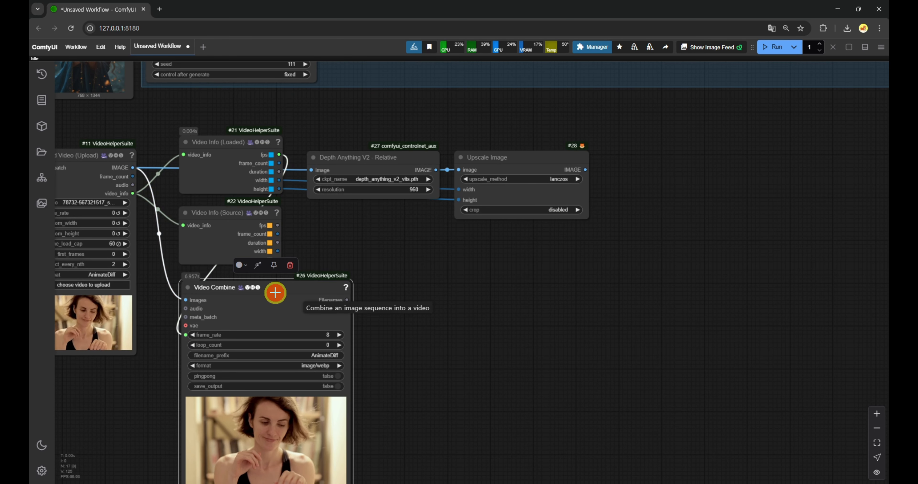
pyautogui.hotkey('ctrl', 'shift', 'v')
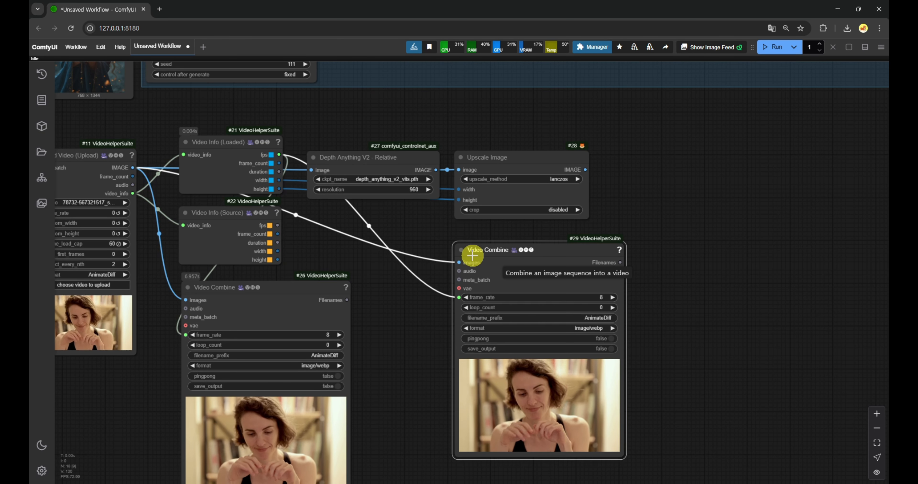
pyautogui.moveTo(585, 171); pyautogui.dragTo(461, 262)
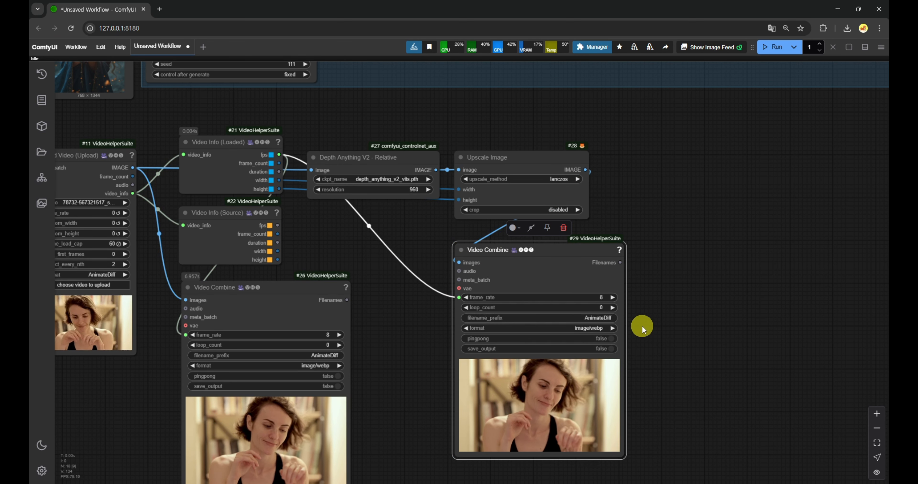
# Run the workflow and check the depth-map preview in the second Video Combine node.
pyautogui.scroll(-2, 646, 328)
pyautogui.moveTo(661, 360); pyautogui.dragTo(648, 329)
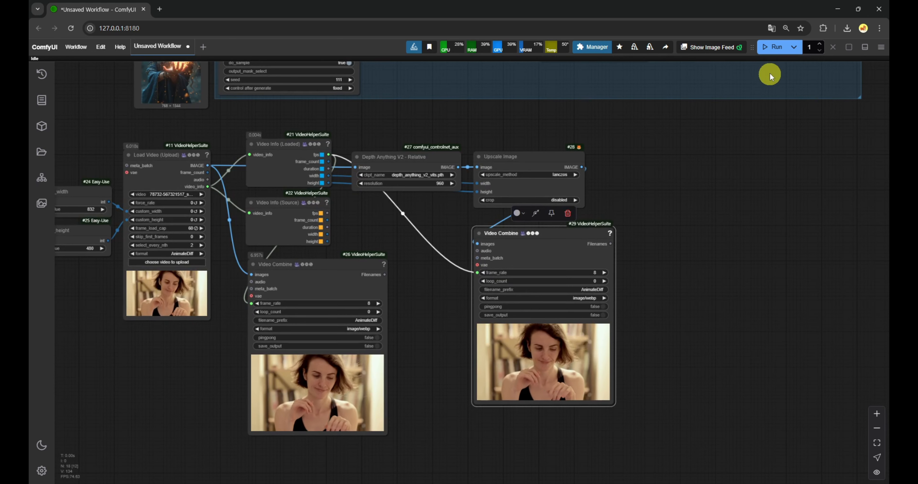
pyautogui.click(770, 49)
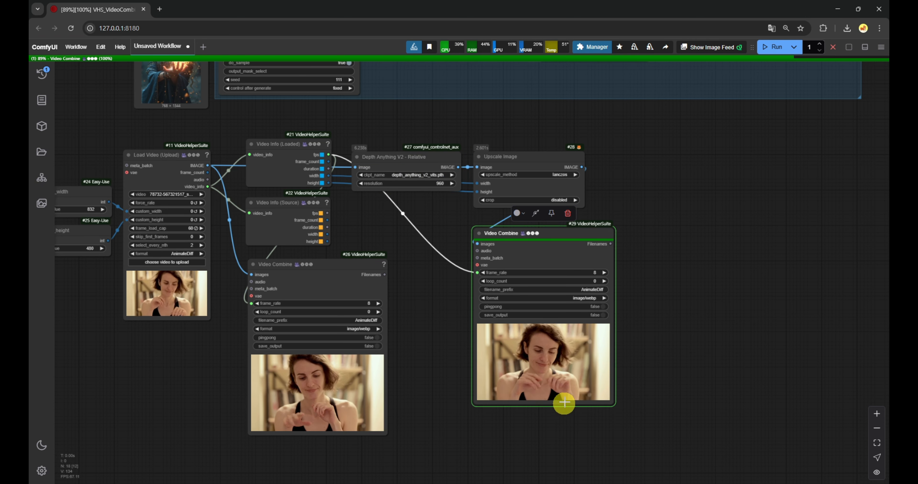
pyautogui.scroll(6, 552, 419)
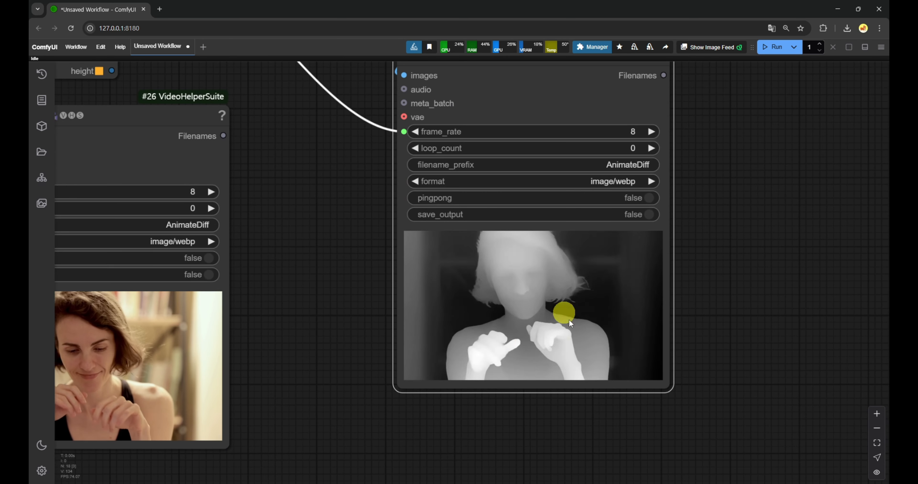
pyautogui.scroll(-7, 520, 301)
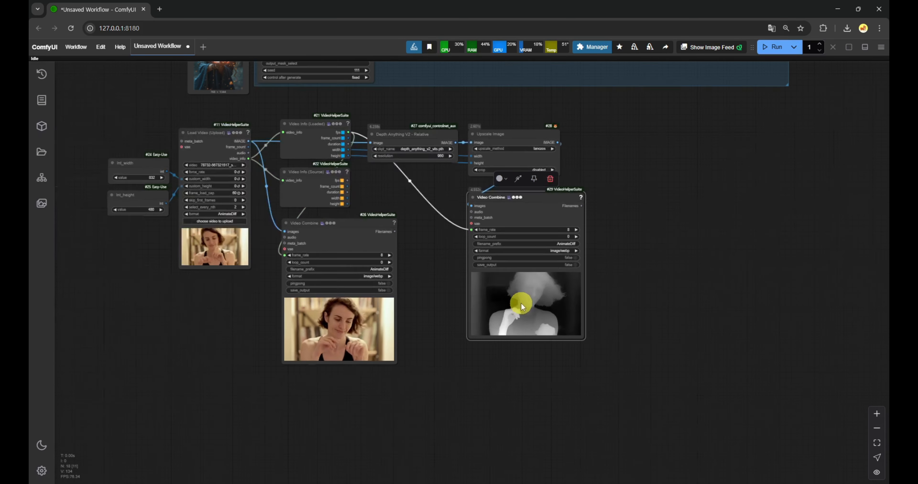
# Group all the video nodes under the title Video and place the group beneath the prompt group.
pyautogui.moveTo(127, 125); pyautogui.dragTo(566, 332)
pyautogui.moveTo(416, 138); pyautogui.dragTo(500, 140)
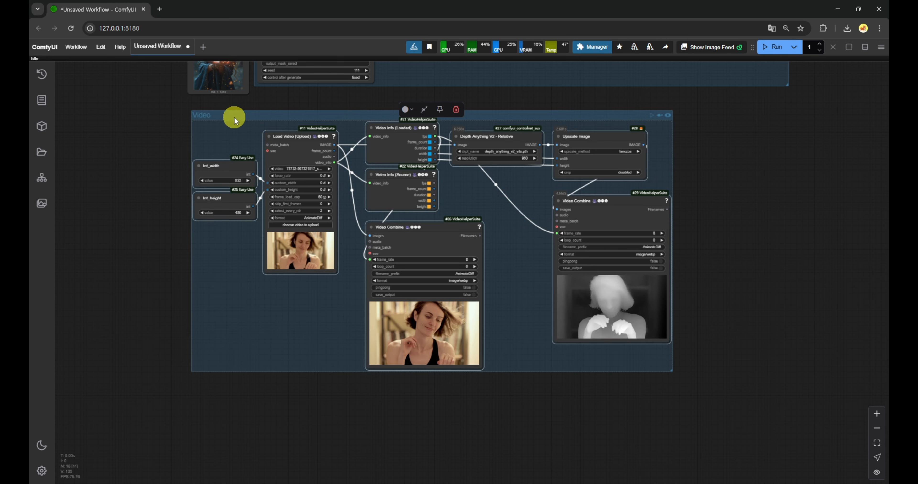
pyautogui.moveTo(778, 186); pyautogui.dragTo(680, 272)
pyautogui.scroll(-5, 646, 292)
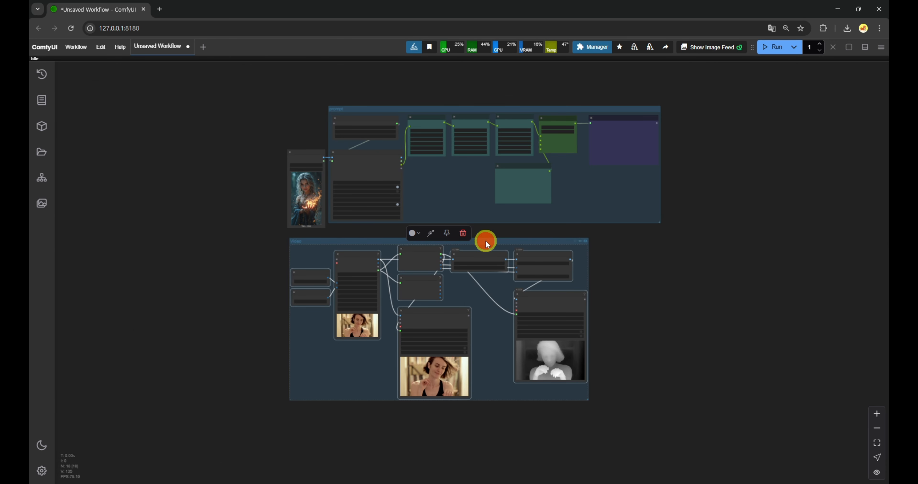
pyautogui.moveTo(486, 242); pyautogui.dragTo(522, 242)
# Move Load Video (Upload) outside the left edge of the Video group and tighten the remaining nodes and group frame.
pyautogui.scroll(6, 332, 196)
pyautogui.moveTo(331, 196); pyautogui.dragTo(166, 171)
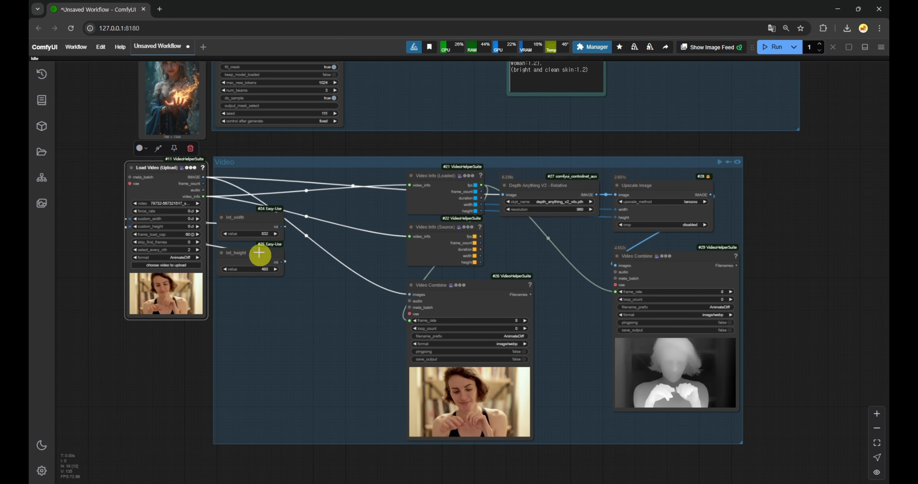
pyautogui.click(246, 220)
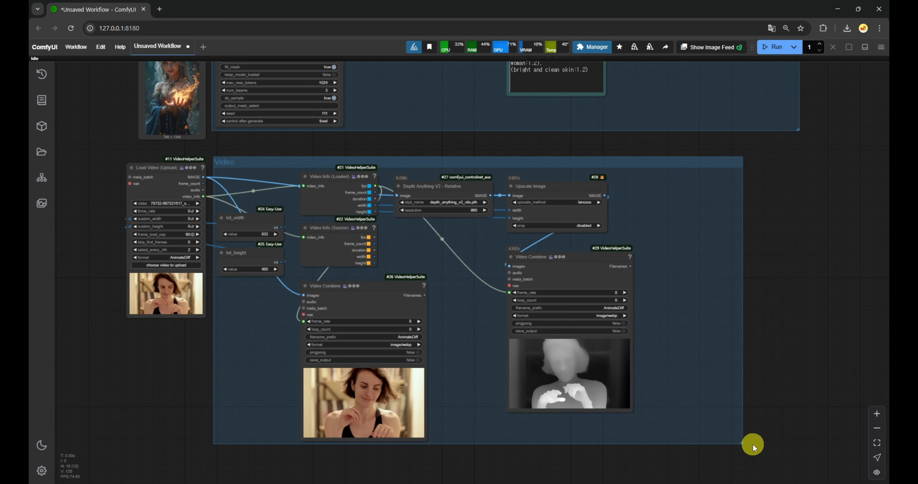
pyautogui.moveTo(742, 444); pyautogui.dragTo(646, 455)
pyautogui.scroll(-3, 621, 344)
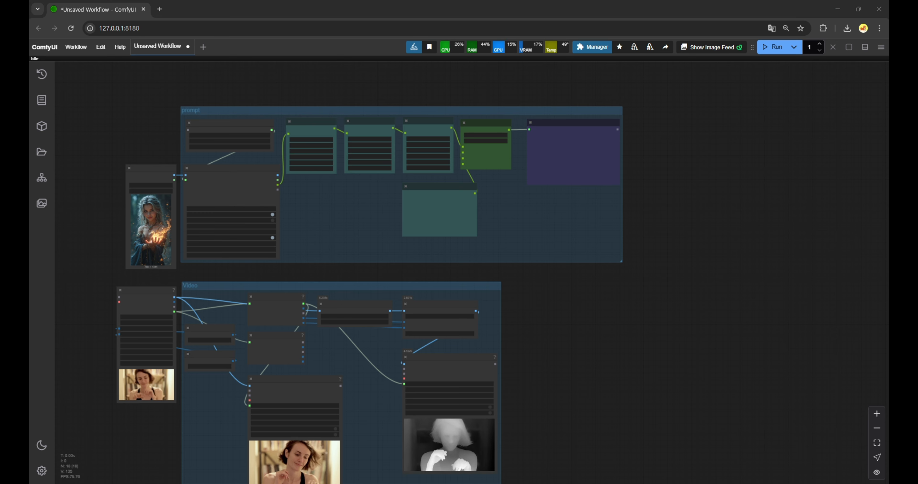
# Add a Load Diffusion Model node in the empty canvas area to the right of the two groups.
pyautogui.moveTo(641, 352); pyautogui.dragTo(414, 277)
pyautogui.scroll(-5, 471, 318)
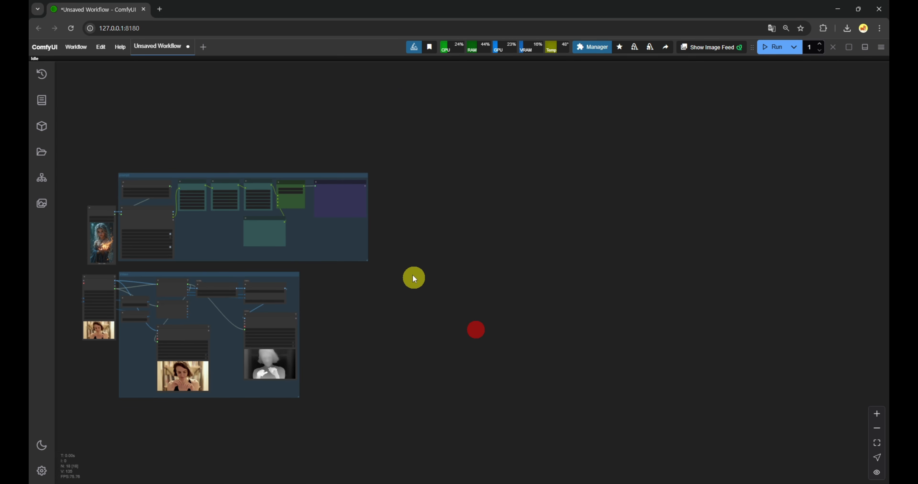
pyautogui.doubleClick(380, 281)
pyautogui.write('load di')
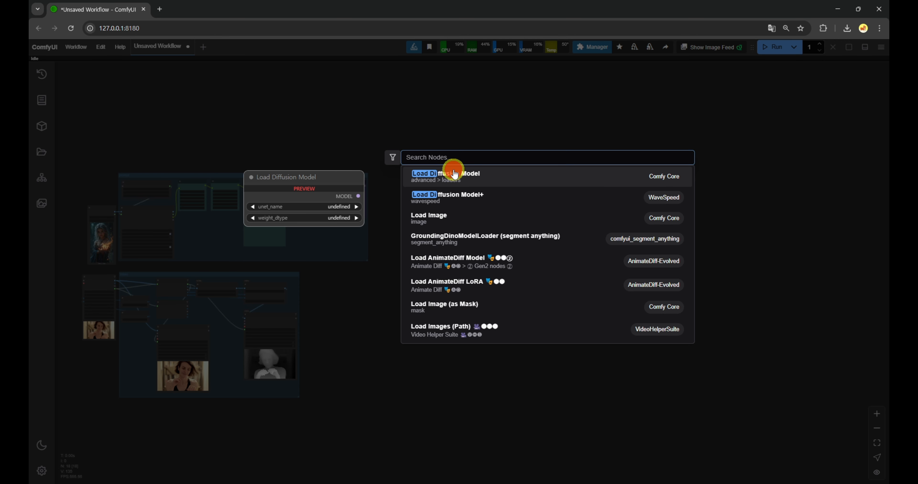
pyautogui.click(453, 174)
# Add a Load CLIP node and a Load VAE node, stacked beneath Load Diffusion Model.
pyautogui.scroll(5, 402, 225)
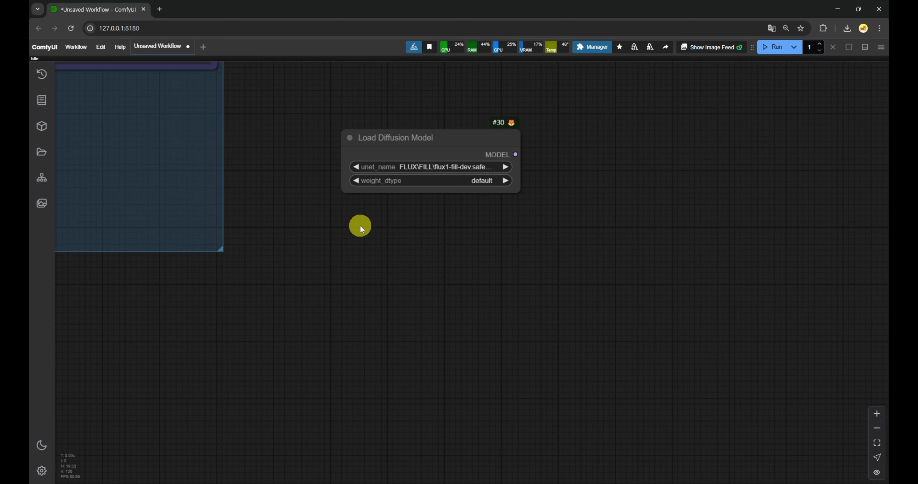
pyautogui.doubleClick(360, 225)
pyautogui.write('load clip')
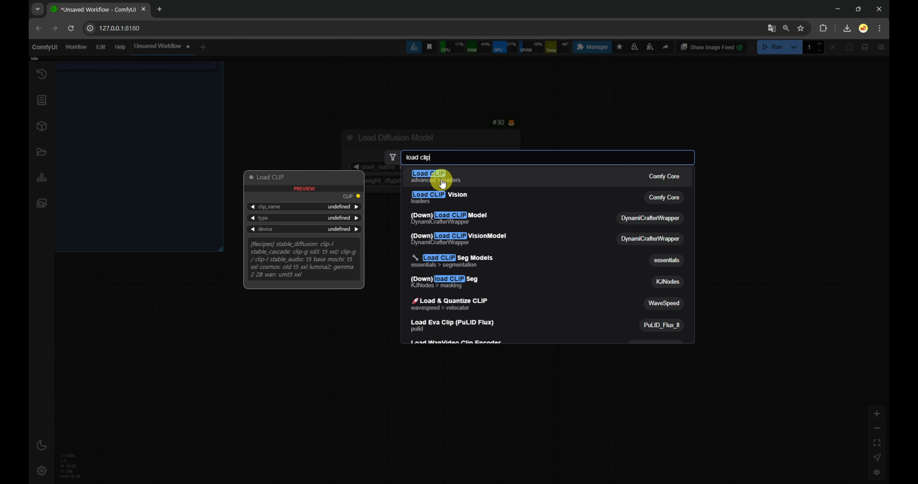
pyautogui.click(443, 184)
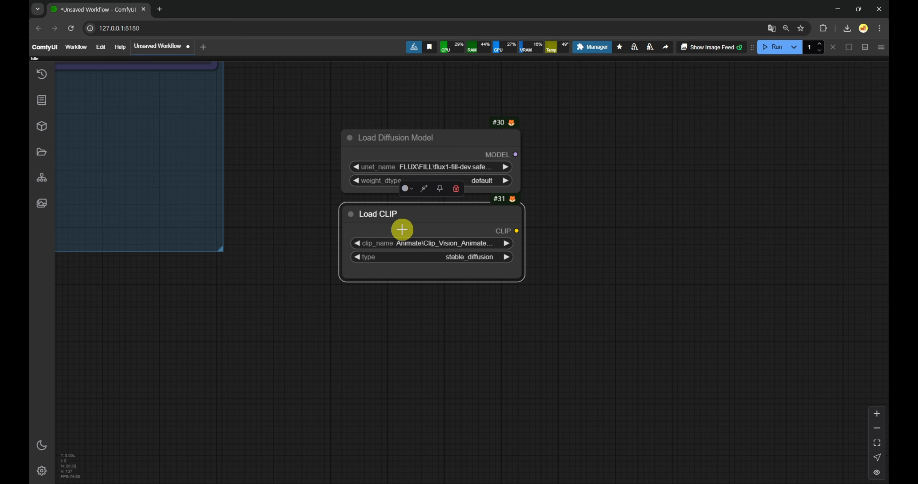
pyautogui.doubleClick(351, 308)
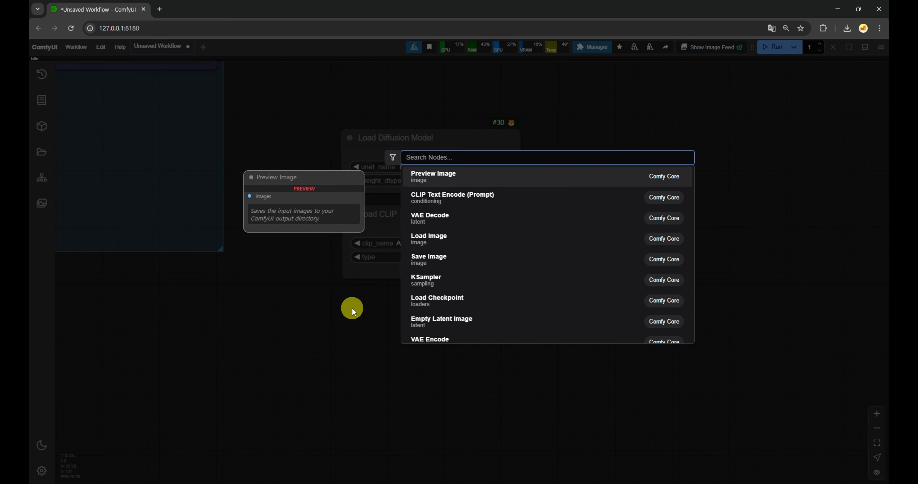
pyautogui.write('load')
pyautogui.click(433, 216)
pyautogui.moveTo(426, 300); pyautogui.dragTo(414, 305)
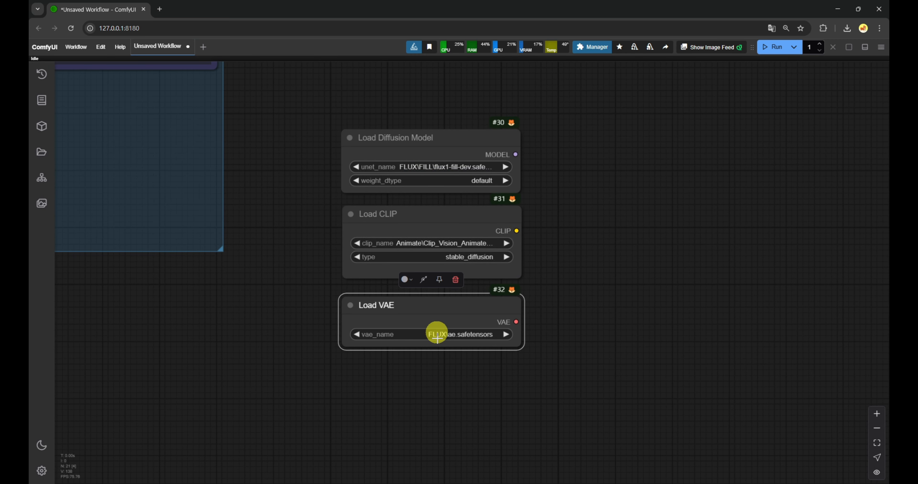
# Set Load Diffusion Model's unet_name to Wan2_1-T2V-1_3B_bf16.safetensors and widen that node and Load CLIP to about the same width.
pyautogui.click(309, 262)
pyautogui.click(419, 170)
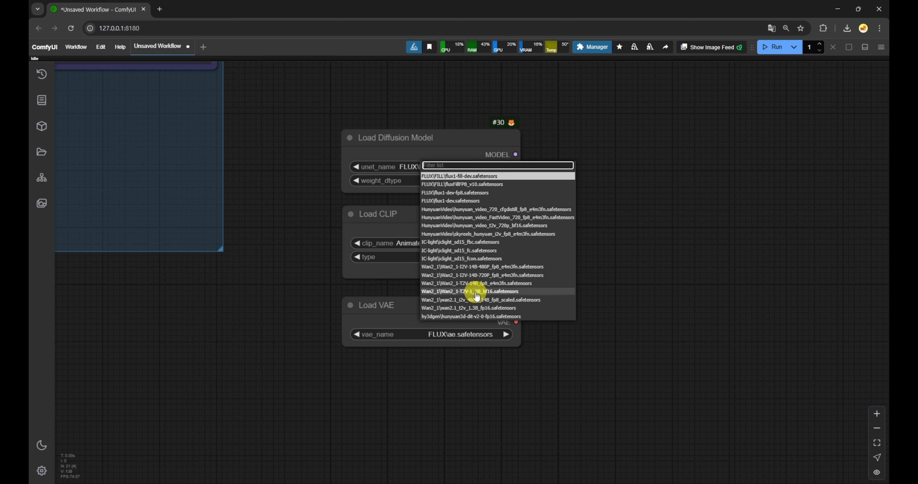
pyautogui.click(488, 292)
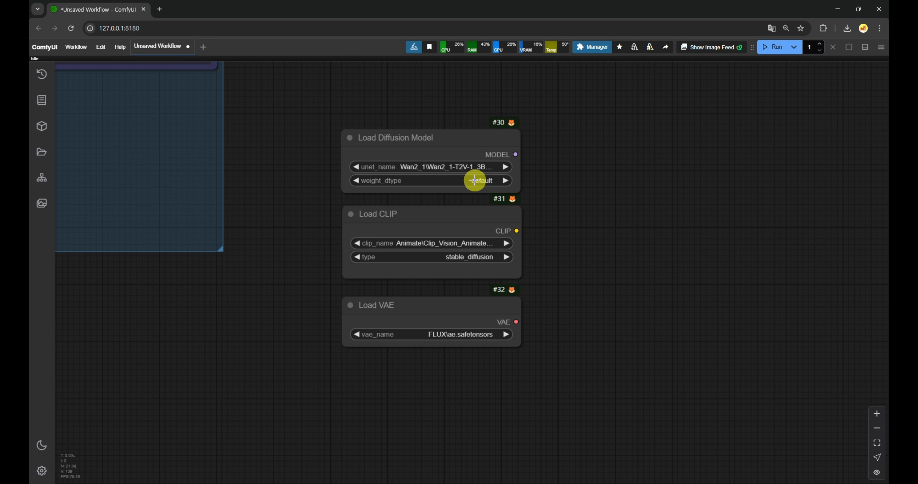
pyautogui.moveTo(515, 193); pyautogui.dragTo(567, 186)
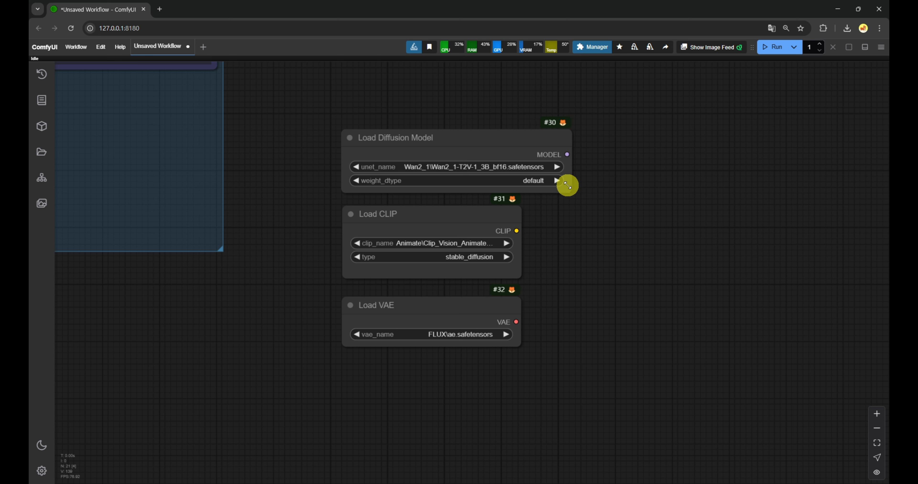
pyautogui.moveTo(521, 276); pyautogui.dragTo(567, 259)
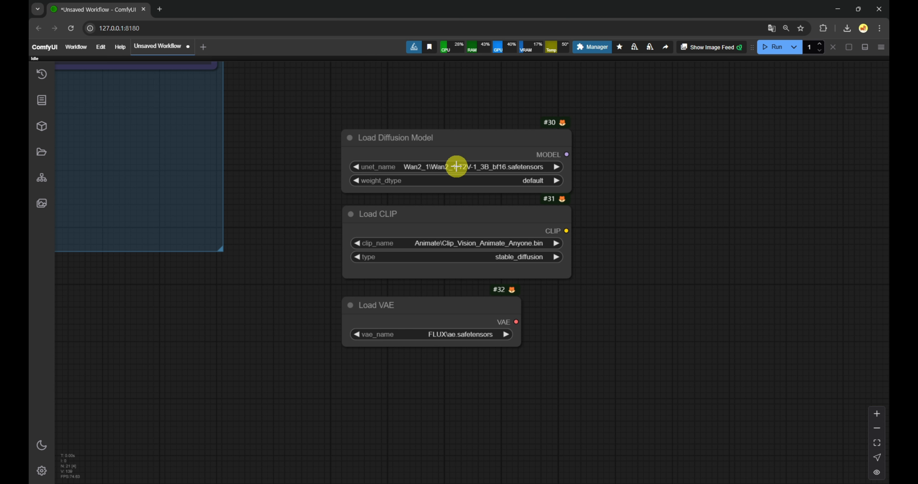
# Look up the Wan2_1-T2V-1_3B_bf16.safetensors download in Hugging Face's WanVideo_comfy repository in a new browser tab, and return to the workflow.
pyautogui.click(160, 11)
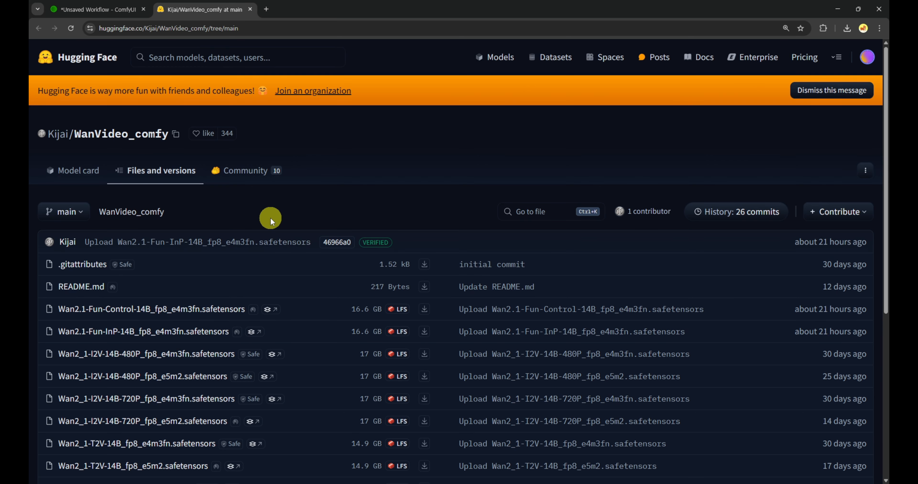
pyautogui.scroll(-10, 270, 217)
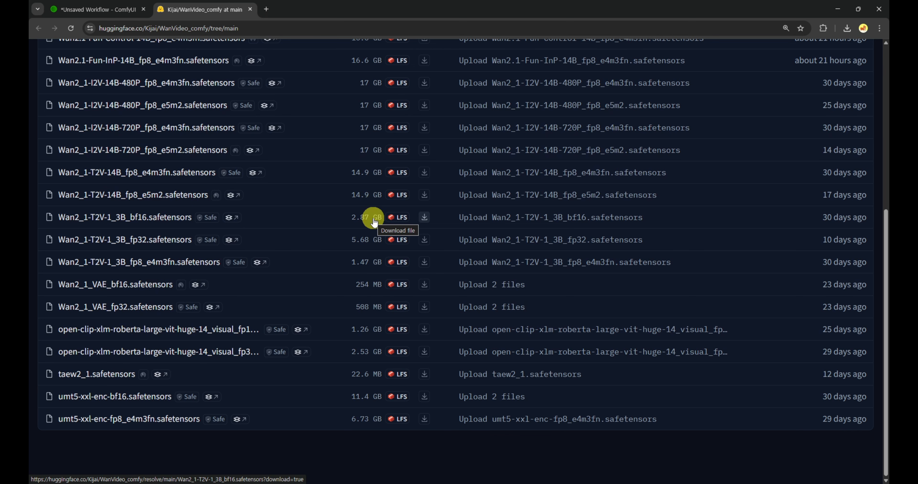
pyautogui.click(96, 9)
# Set Load CLIP's clip_name to Wan2_1\umt5_xxl_fp8_e4m3fn_scaled.safetensors.
pyautogui.scroll(5, 476, 249)
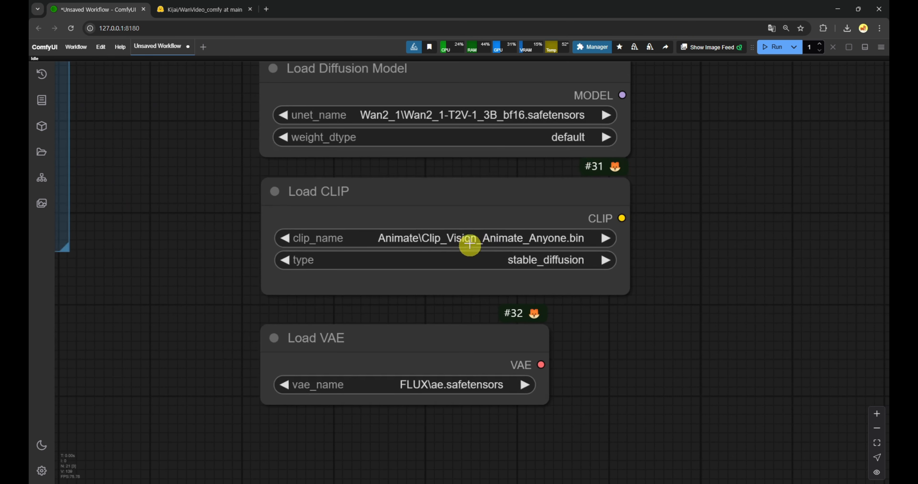
pyautogui.click(471, 238)
pyautogui.scroll(-1, 516, 403)
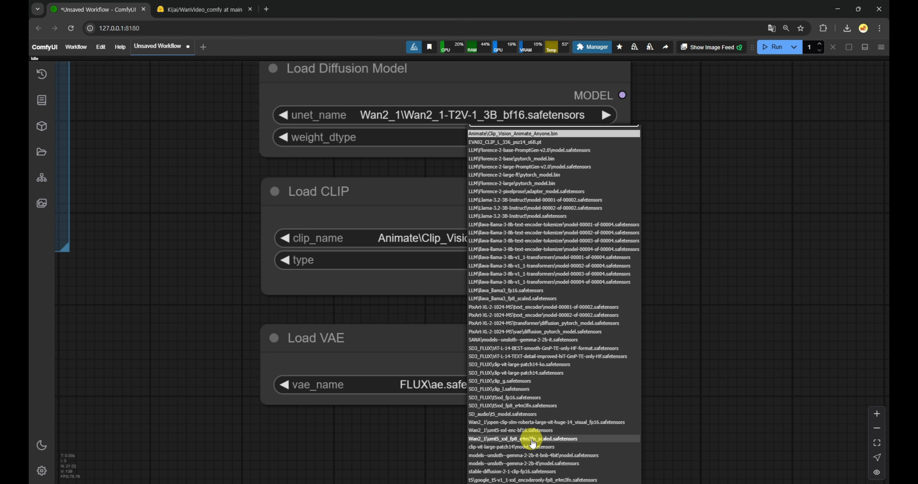
pyautogui.click(544, 440)
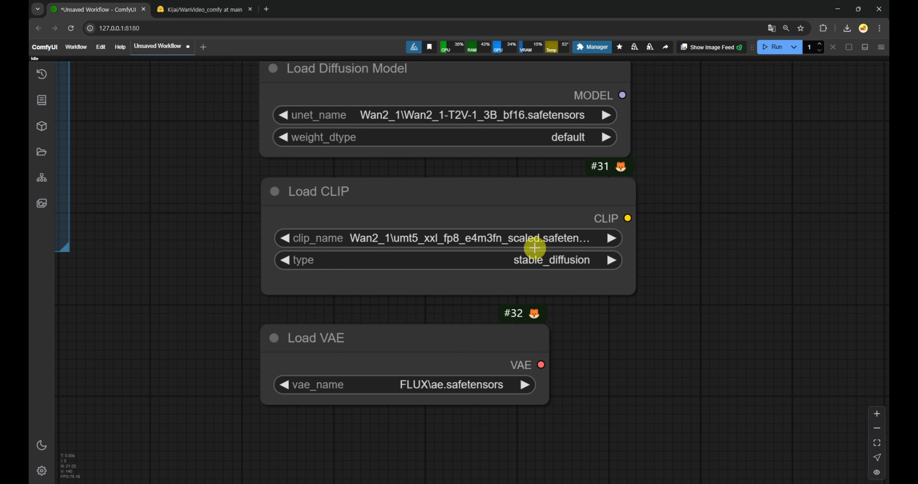
# Consult the Wan2.1 model file list on the ComfyUI blog in a new browser tab, and set Load CLIP's type to wan.
pyautogui.click(267, 10)
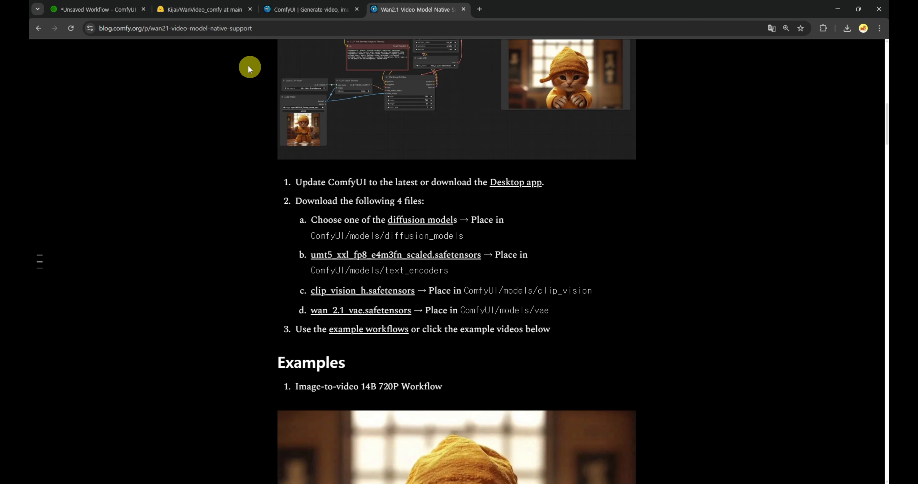
pyautogui.click(266, 28)
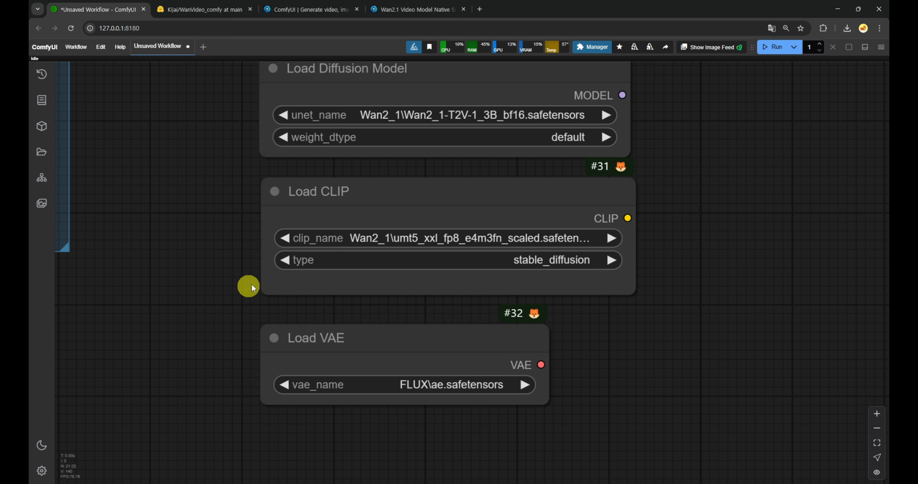
pyautogui.click(534, 264)
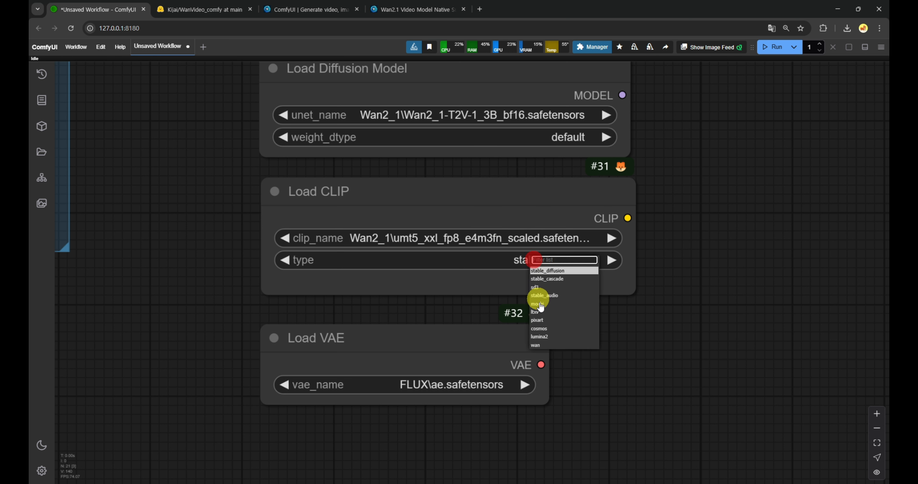
pyautogui.click(542, 347)
# Set Load VAE's vae_name to Wan2_1\wan_2.1_vae.safetensors and widen the node to about the width of Load CLIP.
pyautogui.click(445, 385)
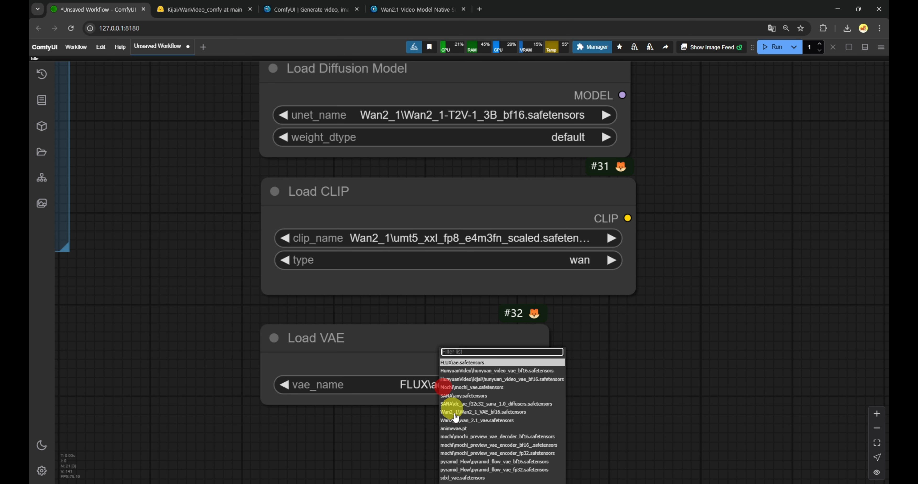
pyautogui.click(467, 470)
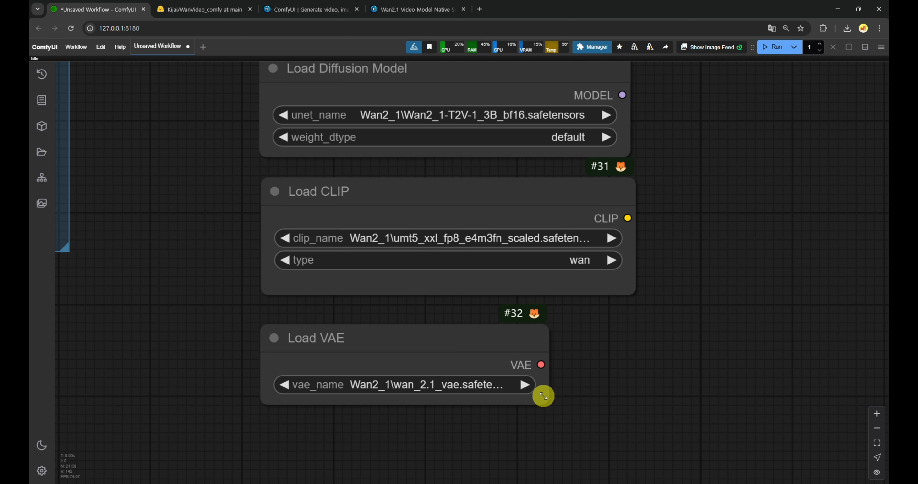
pyautogui.moveTo(544, 398); pyautogui.dragTo(628, 387)
# Add an Anything Everywhere node fed by Load Diffusion Model's MODEL output, and narrow it to fit its title.
pyautogui.scroll(-6, 686, 321)
pyautogui.moveTo(725, 260); pyautogui.dragTo(620, 307)
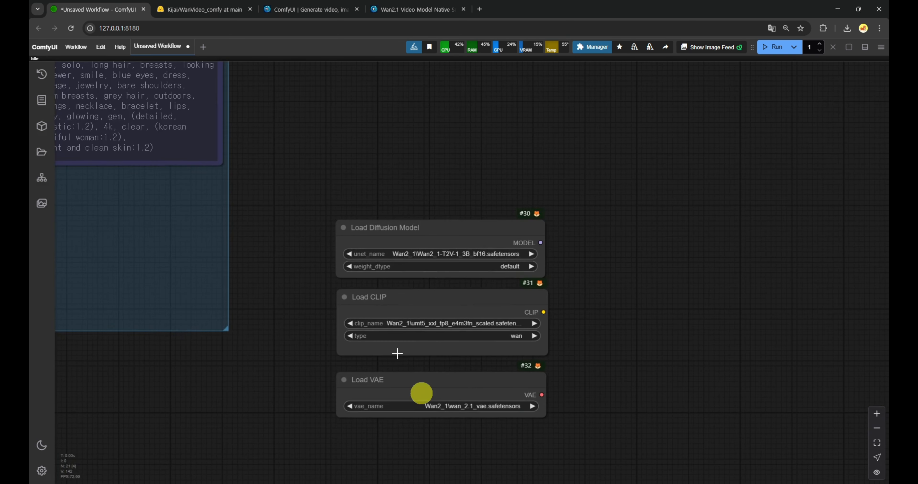
pyautogui.moveTo(390, 235); pyautogui.dragTo(416, 236)
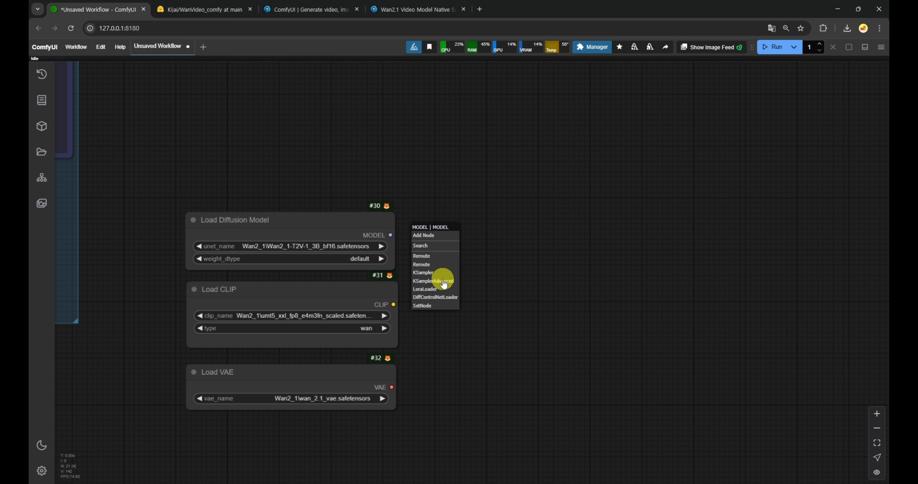
pyautogui.click(430, 246)
pyautogui.write('every')
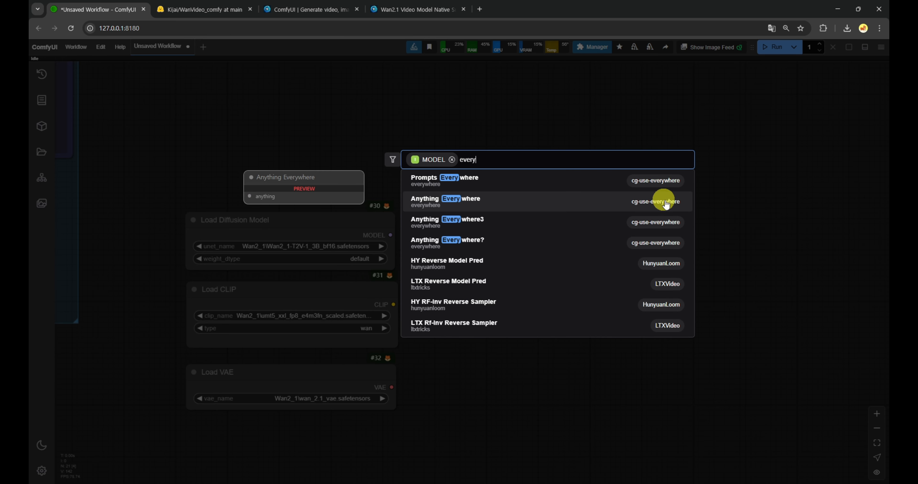
pyautogui.click(459, 202)
pyautogui.click(475, 227)
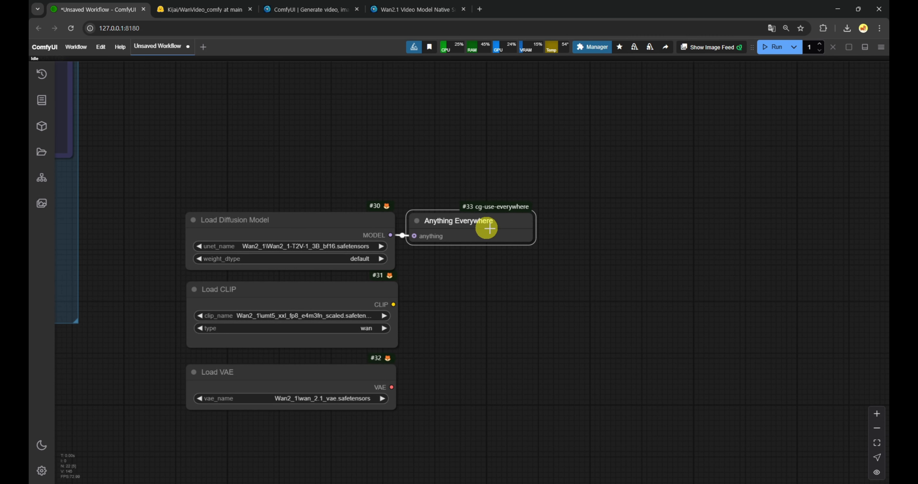
pyautogui.moveTo(532, 243); pyautogui.dragTo(493, 242)
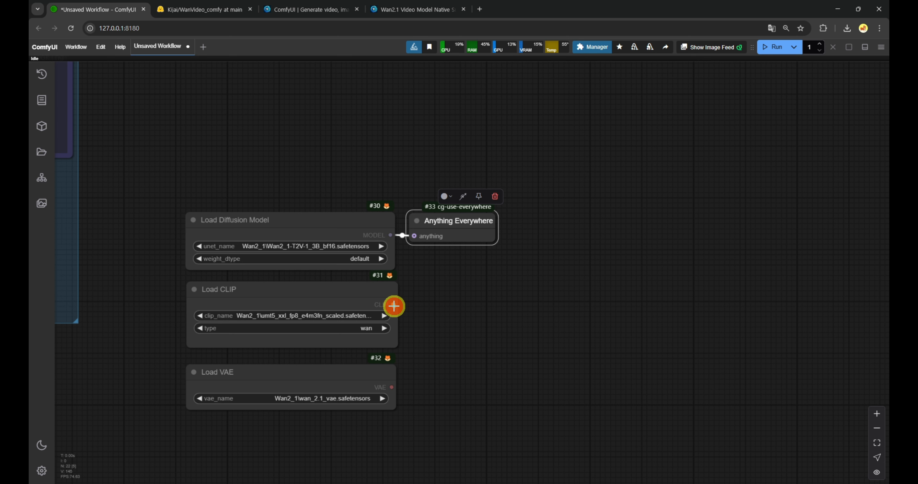
# Paste a copy of the Anything Everywhere node beside Load CLIP and connect the CLIP output to its input.
pyautogui.hotkey('ctrl', 'v')
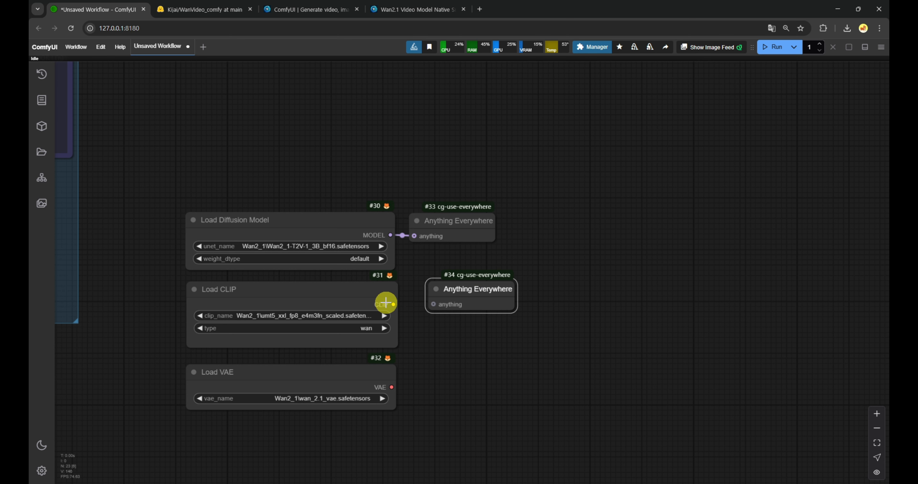
pyautogui.moveTo(432, 296); pyautogui.dragTo(433, 295)
pyautogui.moveTo(458, 288); pyautogui.dragTo(442, 290)
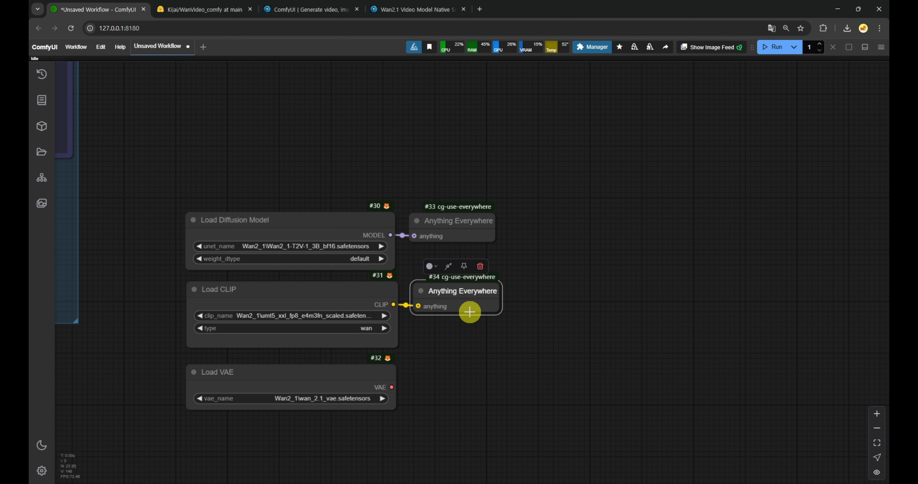
# Add a CLIP Text Encode (Prompt) node just to the right of the CLIP loader's Anything Everywhere node.
pyautogui.moveTo(475, 330); pyautogui.dragTo(357, 285)
pyautogui.scroll(4, 383, 291)
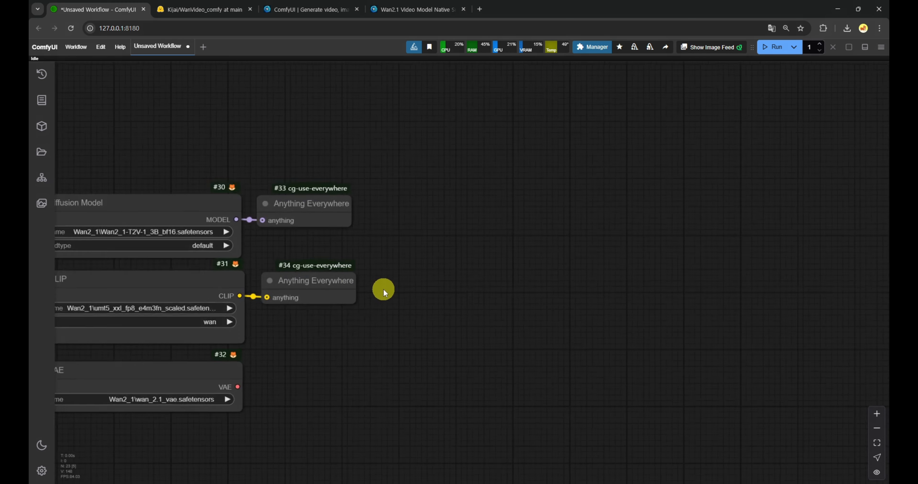
pyautogui.doubleClick(383, 293)
pyautogui.click(436, 198)
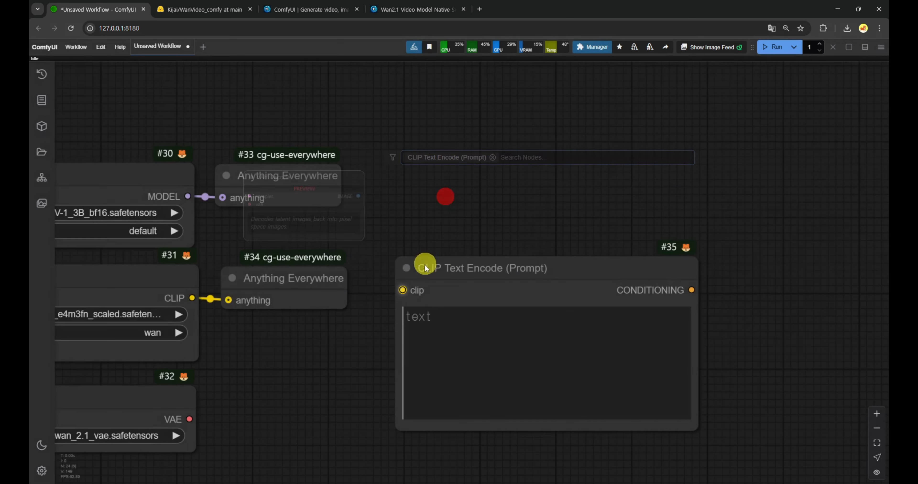
pyautogui.moveTo(447, 266); pyautogui.dragTo(396, 278)
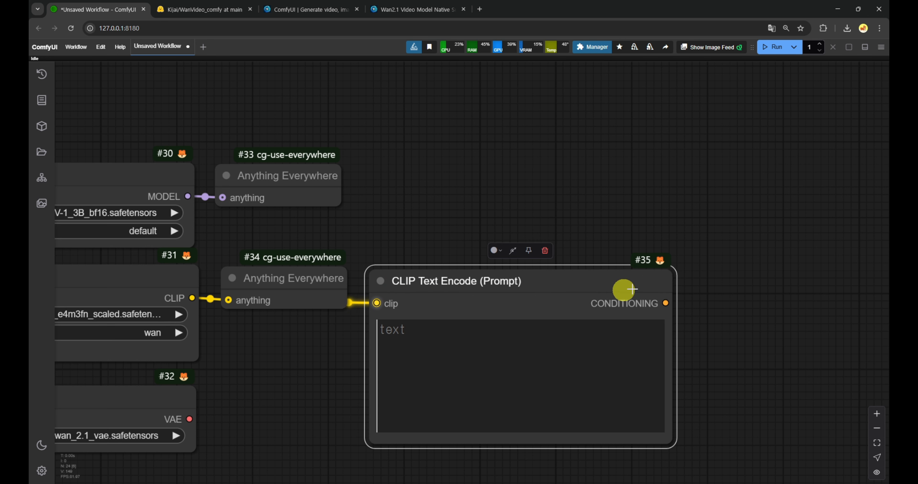
# Convert the CLIP Text Encode node's text widget to an input and connect Text Concatenate's STRING output to it.
pyautogui.rightClick(477, 300)
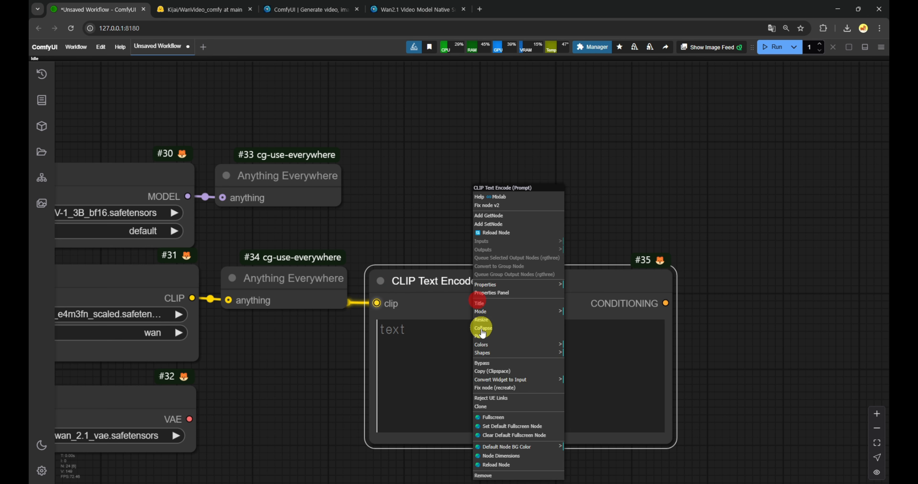
pyautogui.click(573, 383)
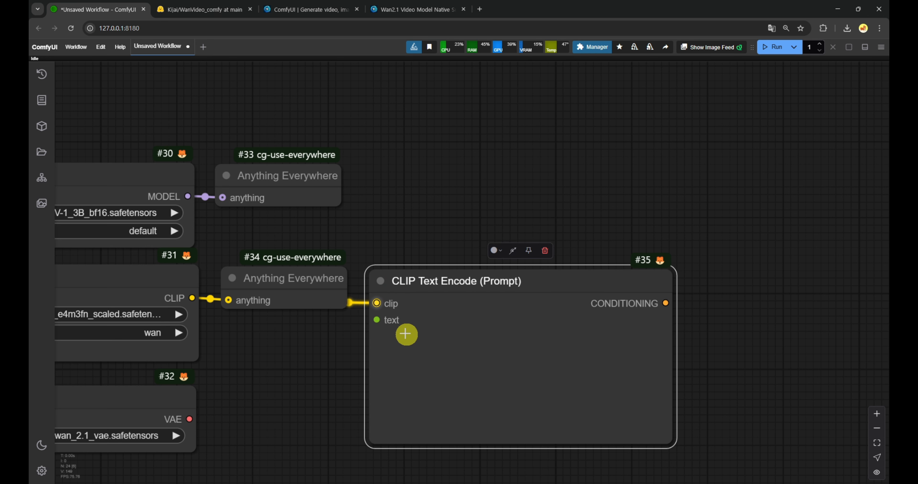
pyautogui.scroll(-8, 406, 334)
pyautogui.scroll(10, 357, 296)
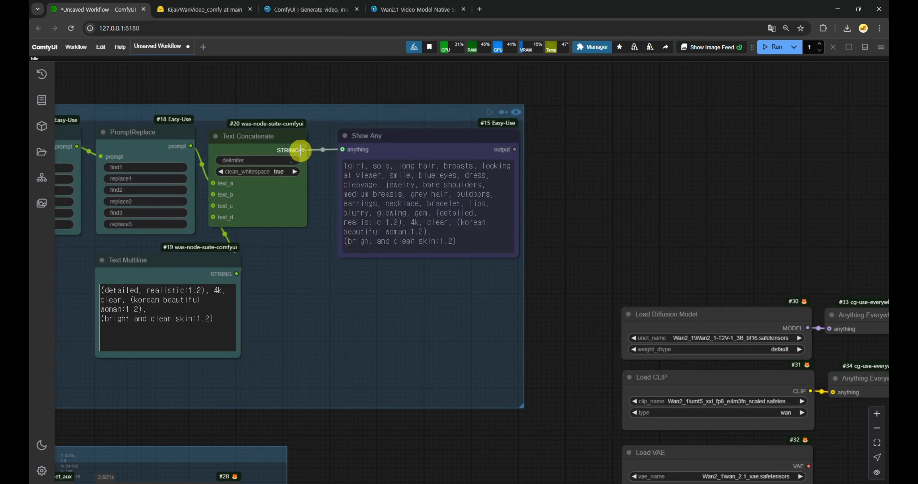
pyautogui.scroll(-3, 596, 244)
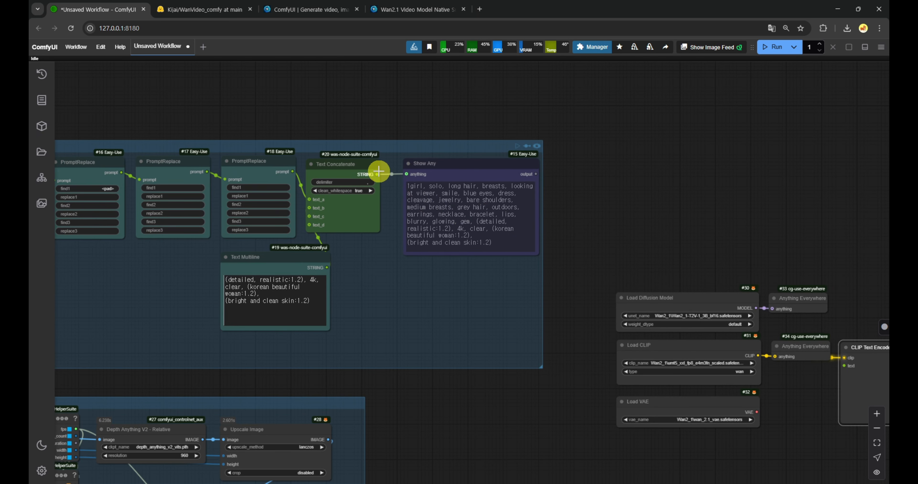
pyautogui.moveTo(377, 173); pyautogui.dragTo(845, 365)
# Color the CLIP Text Encode node green, collapse it, and place it directly beneath the CLIP loader's Anything Everywhere node.
pyautogui.moveTo(833, 283); pyautogui.dragTo(594, 250)
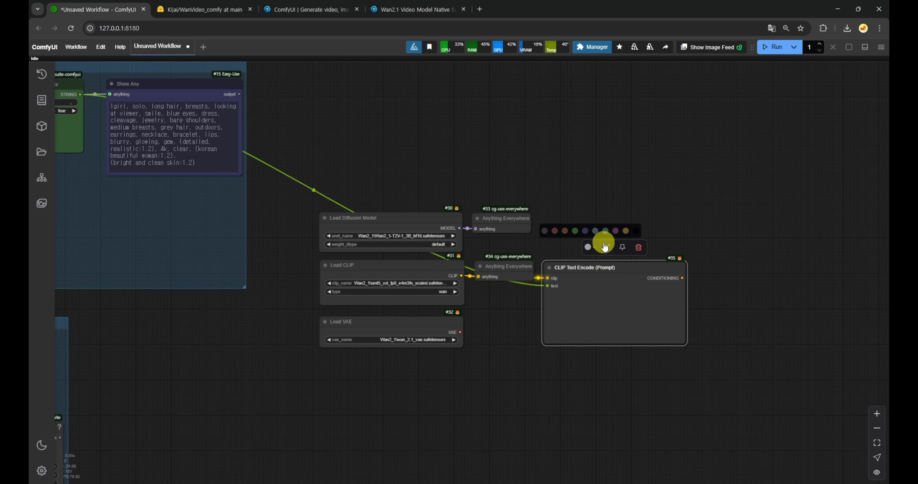
pyautogui.click(575, 231)
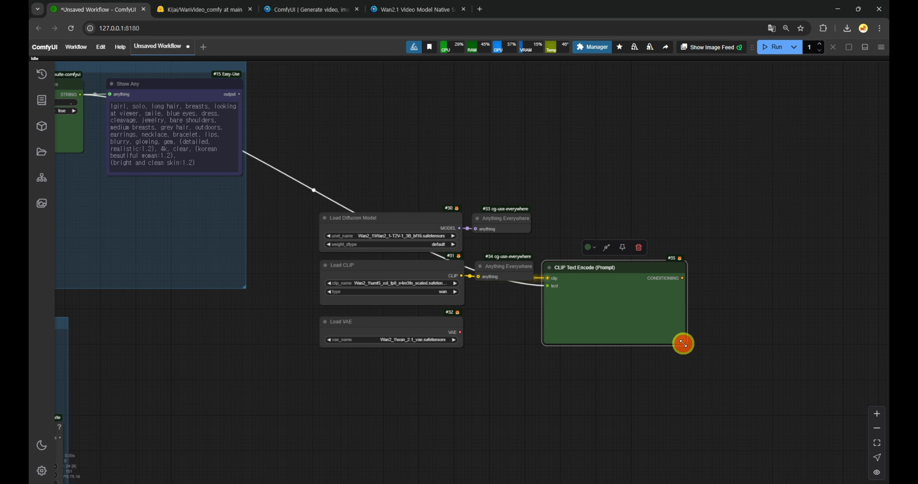
pyautogui.moveTo(683, 344); pyautogui.dragTo(510, 295)
pyautogui.click(549, 267)
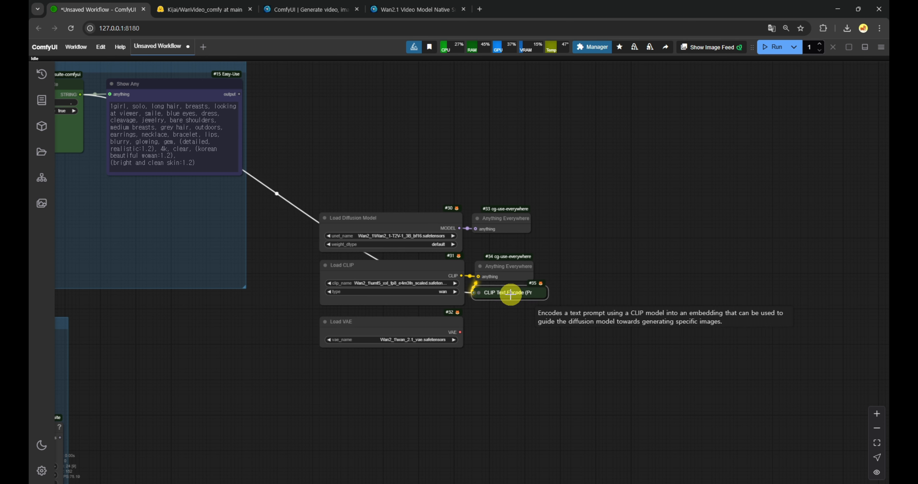
# Collapse both Anything Everywhere nodes, the one on CLIP and the one on MODEL.
pyautogui.scroll(5, 507, 307)
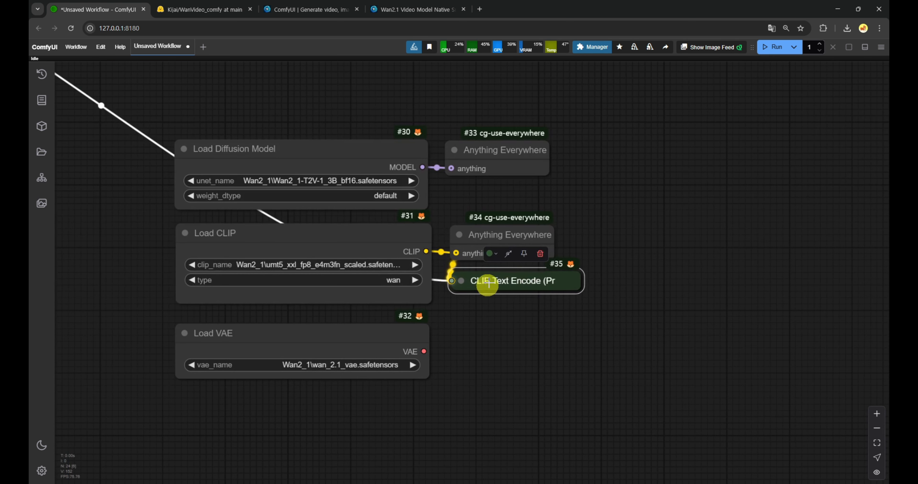
pyautogui.click(459, 235)
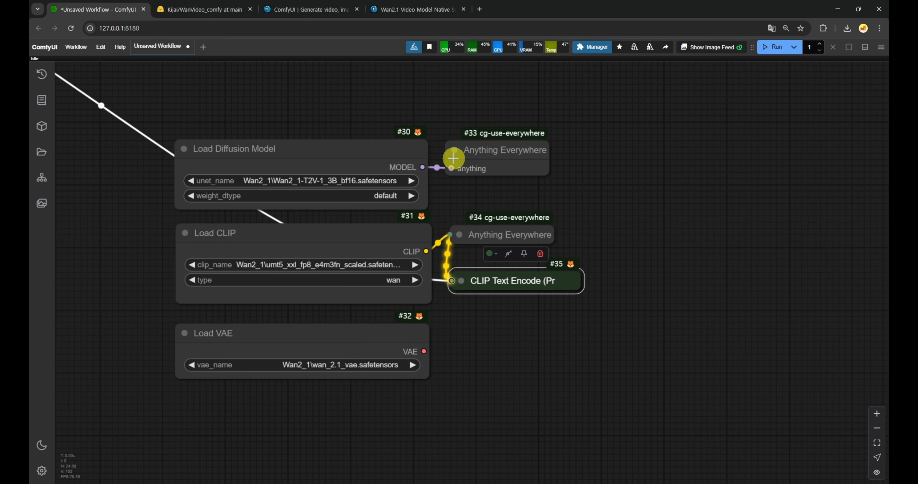
pyautogui.click(453, 149)
# Add a second CLIP Text Encode (Prompt) node beneath the green one and paste in the negative prompt ending "many people in the background, walking backwards".
pyautogui.scroll(3, 477, 281)
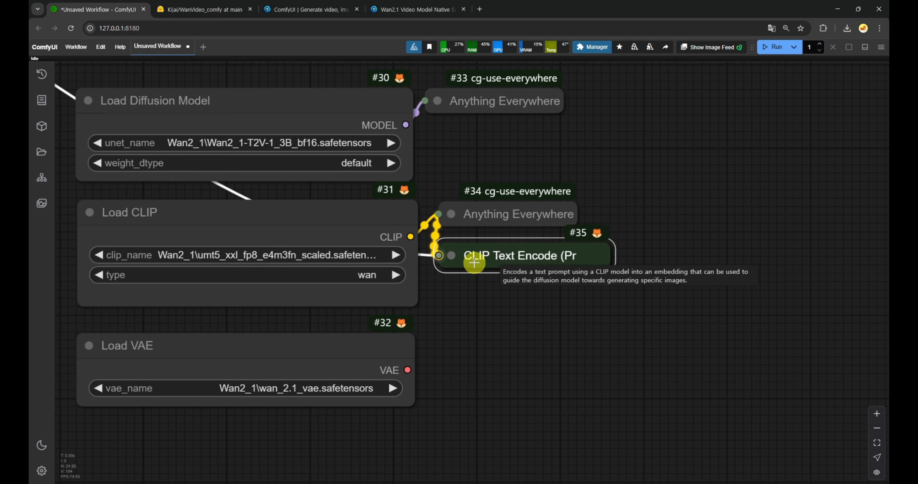
pyautogui.doubleClick(457, 300)
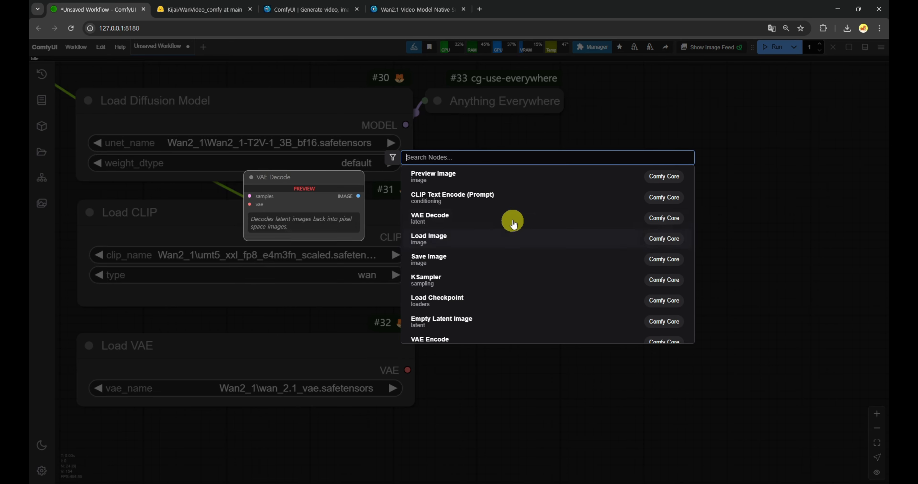
pyautogui.click(488, 198)
pyautogui.moveTo(533, 291); pyautogui.dragTo(519, 293)
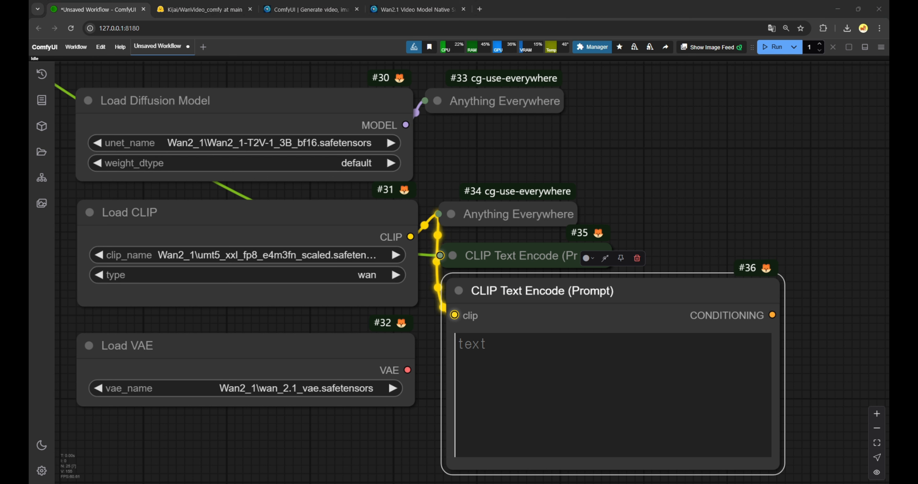
pyautogui.click(590, 353)
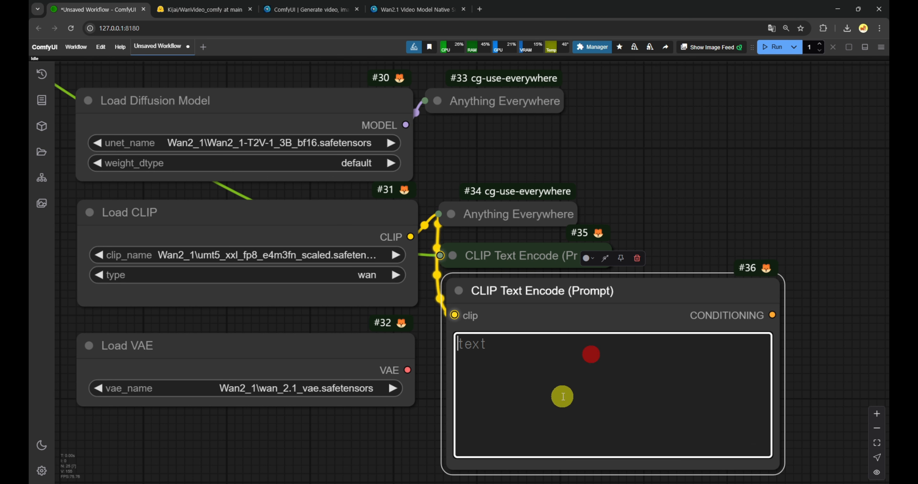
pyautogui.hotkey('ctrl', 'v')
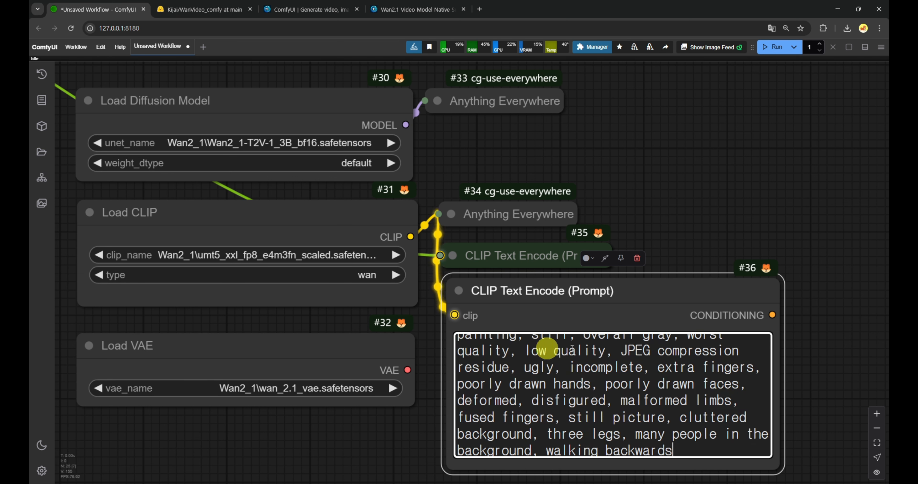
# Collapse the negative-prompt CLIP Text Encode node and color it red.
pyautogui.click(459, 290)
pyautogui.click(501, 259)
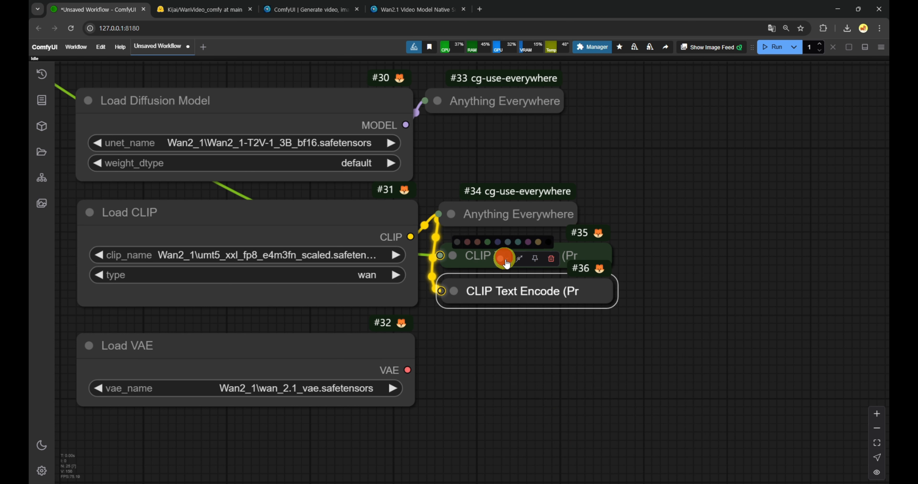
pyautogui.click(478, 244)
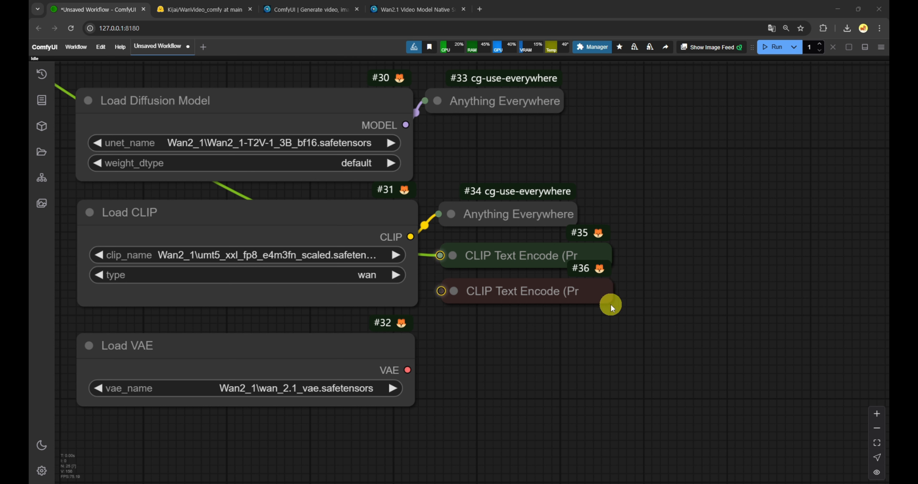
pyautogui.scroll(-3, 670, 292)
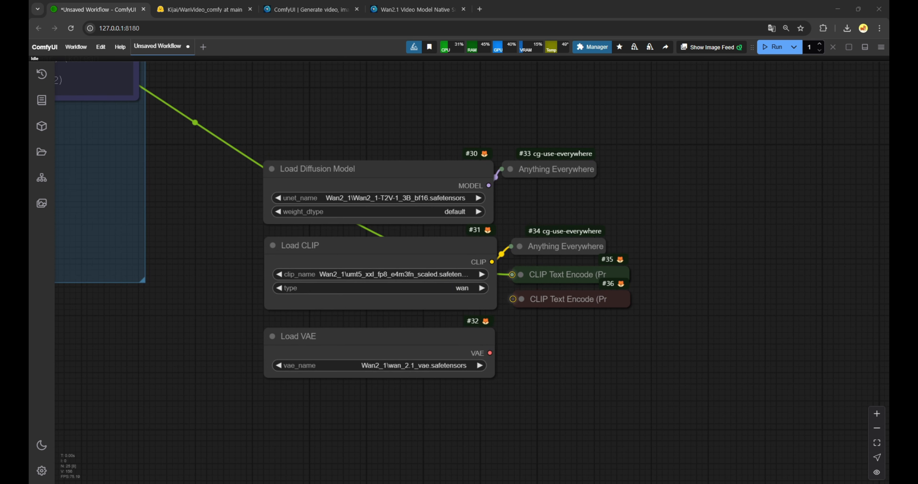
# Add a SamplerCustom node in the empty area beside the InstructPix-free space right of the text encoders.
pyautogui.moveTo(797, 317); pyautogui.dragTo(606, 288)
pyautogui.doubleClick(606, 290)
pyautogui.write('sampler')
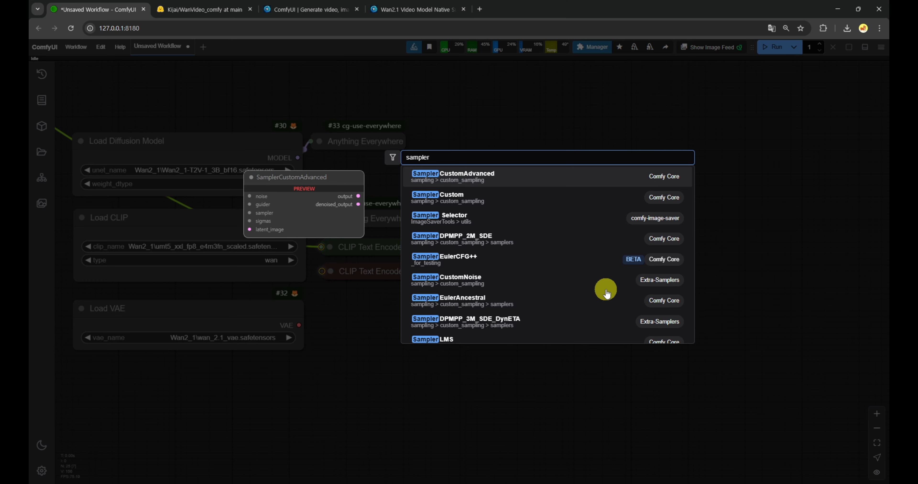
pyautogui.click(458, 199)
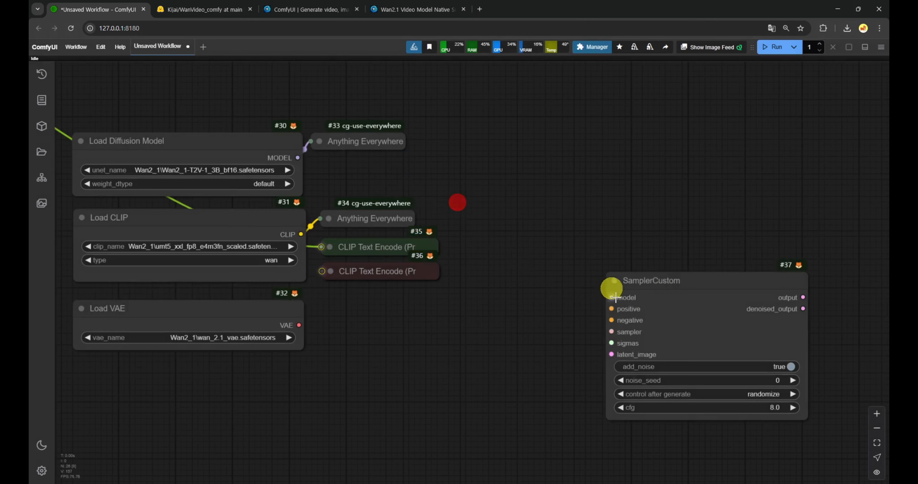
pyautogui.moveTo(681, 281); pyautogui.dragTo(630, 258)
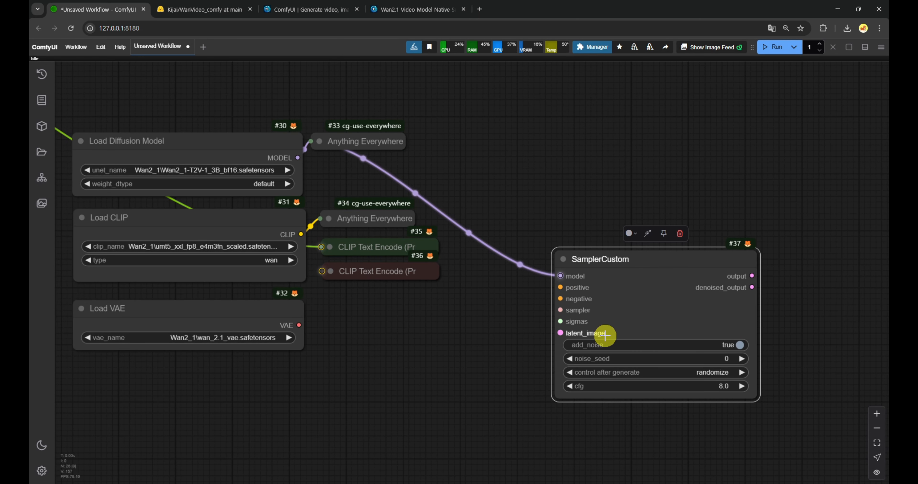
# Add an InstructPixToPixConditioning node and connect its positive, negative and latent outputs to the matching SamplerCustom inputs.
pyautogui.scroll(-4, 427, 374)
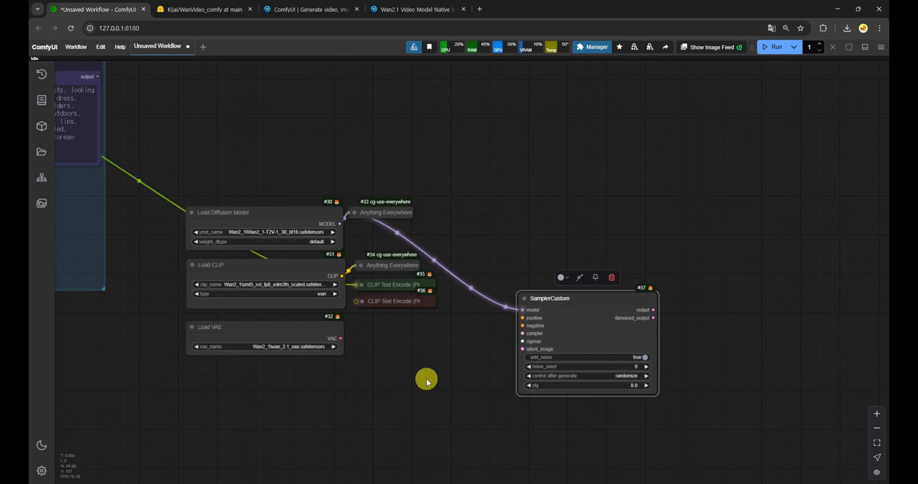
pyautogui.moveTo(426, 379); pyautogui.dragTo(475, 290)
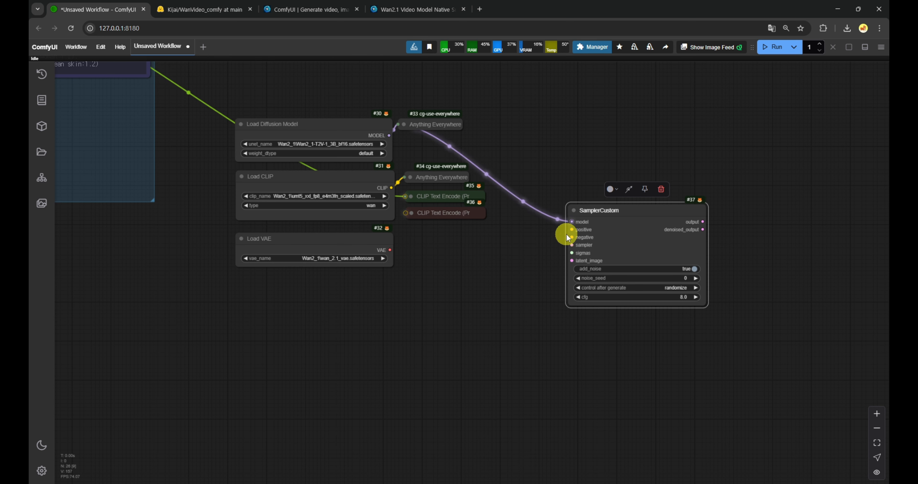
pyautogui.scroll(-6, 368, 318)
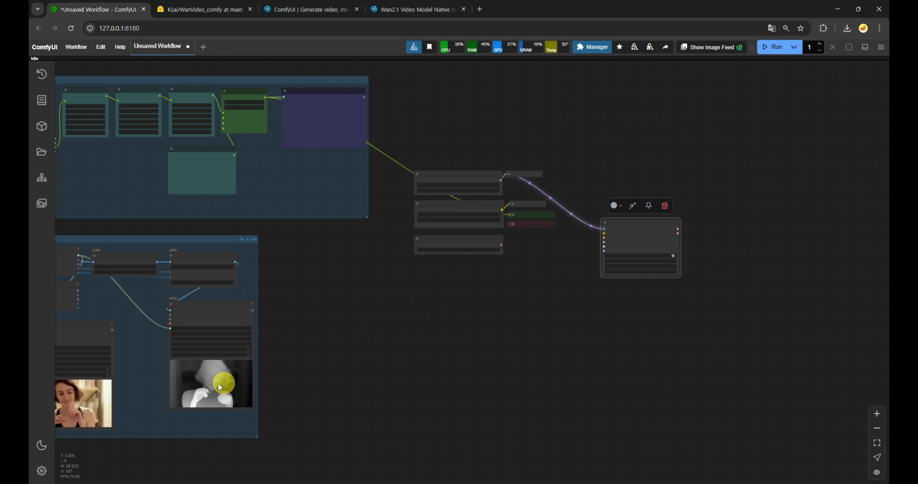
pyautogui.scroll(5, 604, 251)
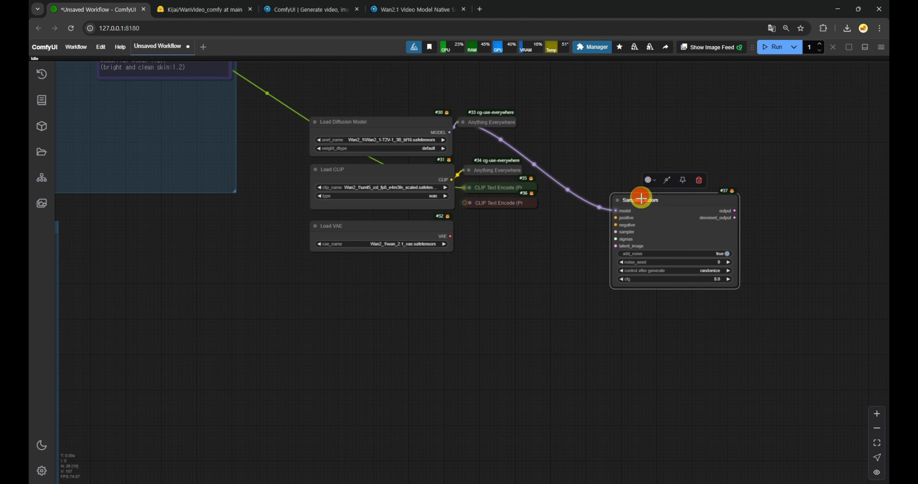
pyautogui.moveTo(641, 199); pyautogui.dragTo(642, 213)
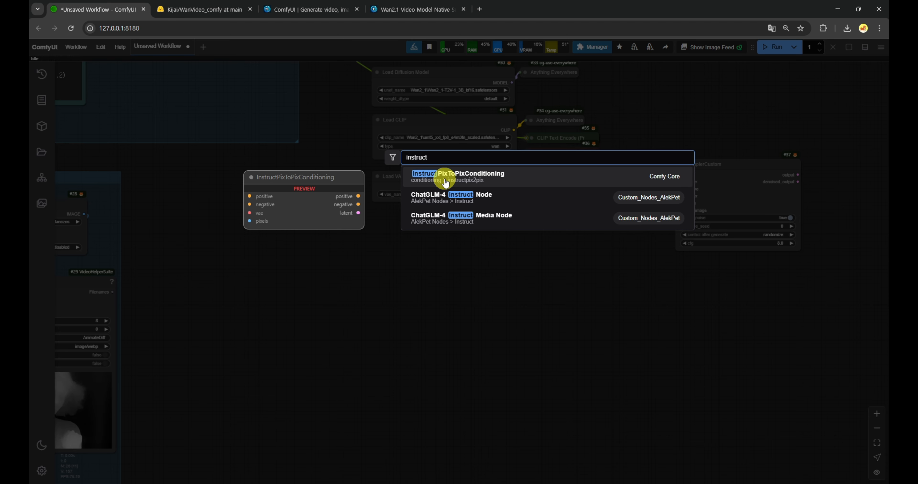
pyautogui.click(450, 183)
pyautogui.moveTo(496, 283); pyautogui.dragTo(675, 211)
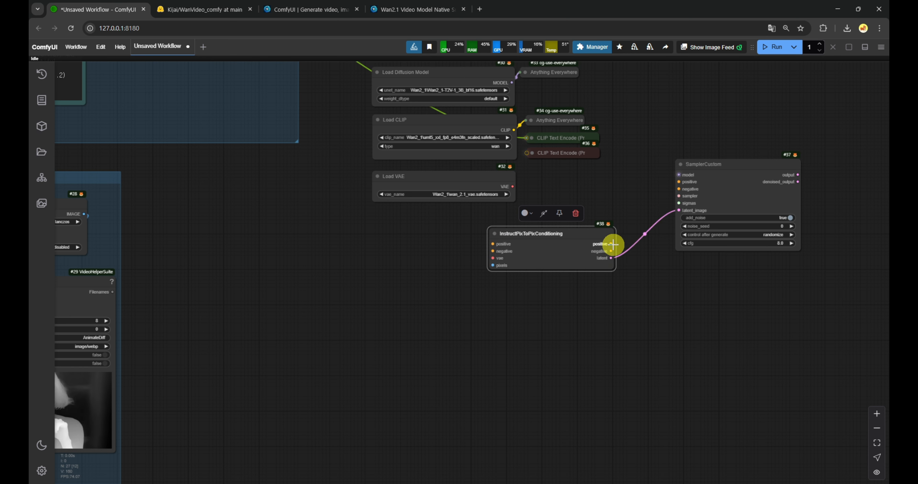
pyautogui.moveTo(612, 244); pyautogui.dragTo(679, 189)
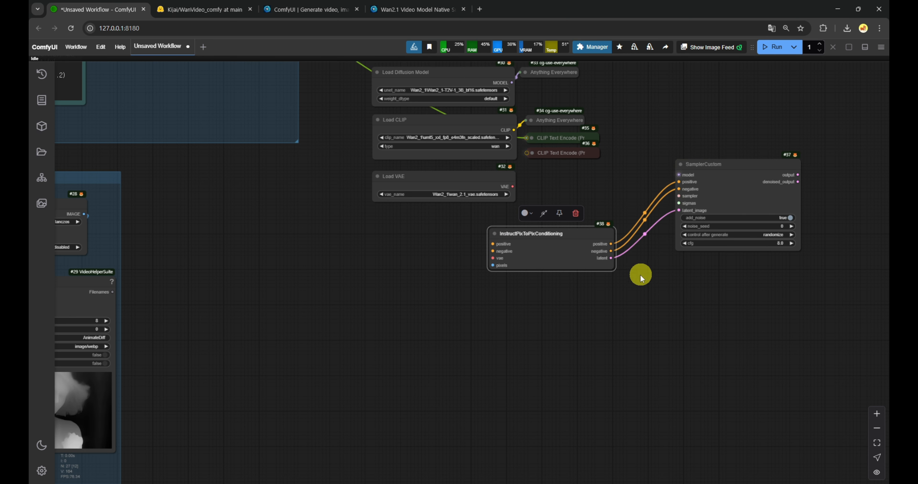
# Connect the green and red CLIP Text Encode nodes to the InstructPixToPixConditioning positive and negative inputs, leaving both encoders collapsed.
pyautogui.click(530, 138)
pyautogui.moveTo(614, 149); pyautogui.dragTo(493, 244)
pyautogui.click(531, 138)
pyautogui.click(532, 153)
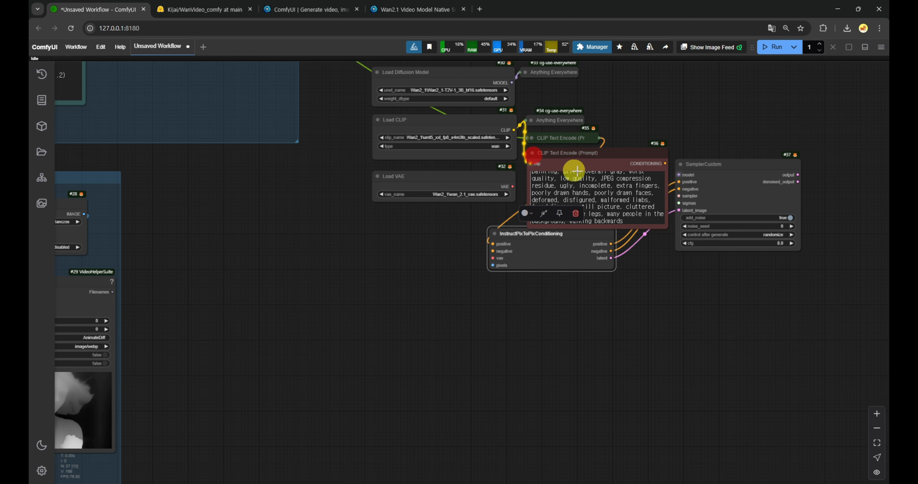
pyautogui.moveTo(665, 164); pyautogui.dragTo(500, 251)
pyautogui.click(532, 153)
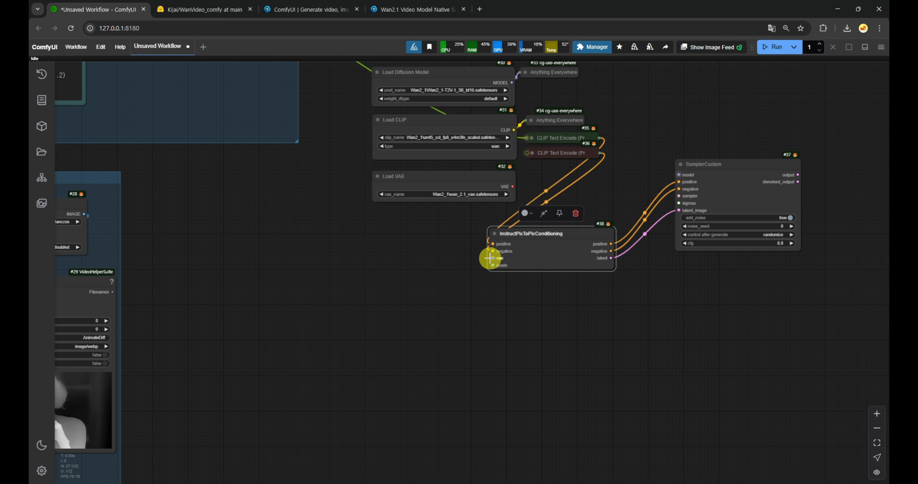
# Attach a Set node to the Load VAE node's VAE output.
pyautogui.scroll(3, 464, 196)
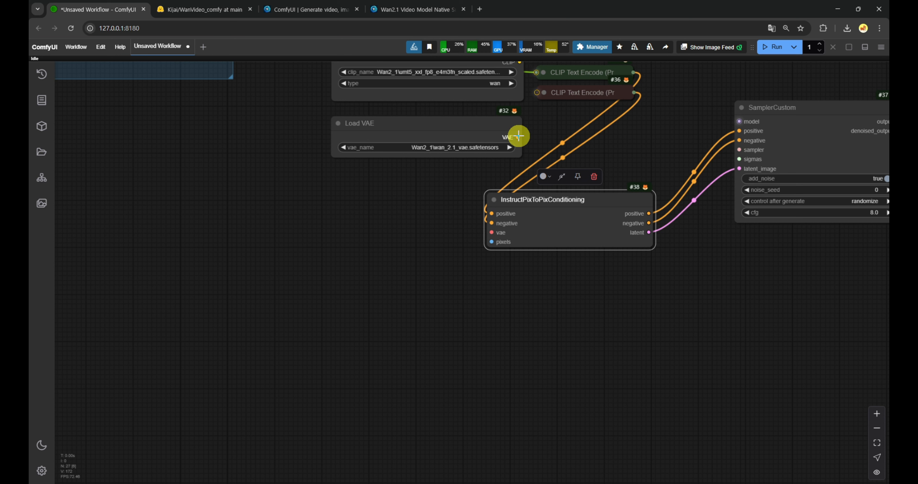
pyautogui.moveTo(519, 136); pyautogui.dragTo(536, 131)
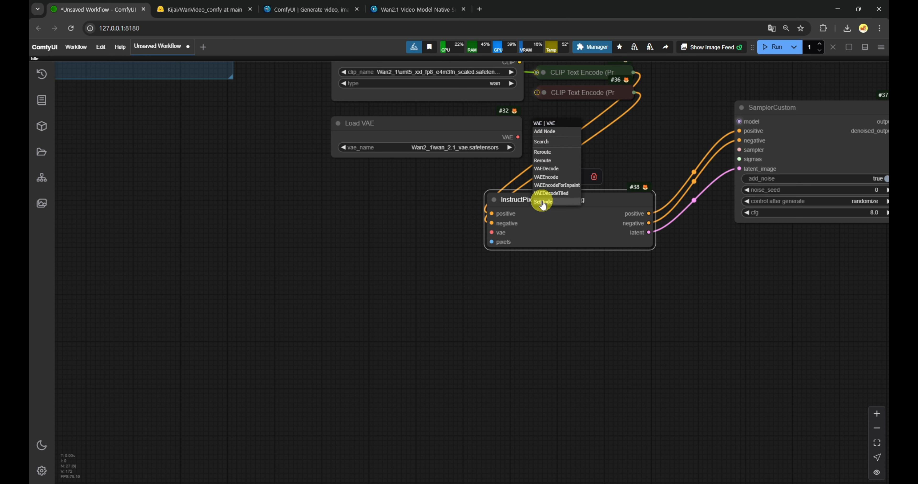
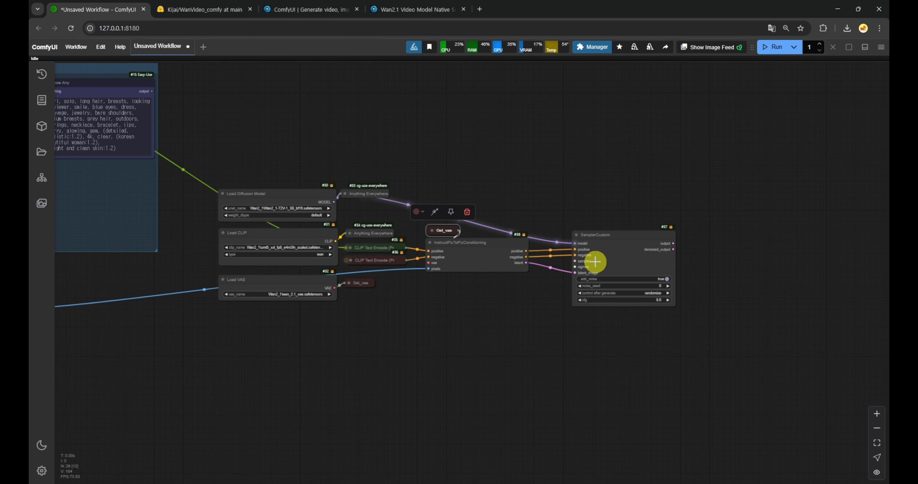
# Add a KSamplerSelect node linked to SamplerCustom's sampler input and place it above the sampler.
pyautogui.scroll(1, 306, 136)
pyautogui.moveTo(300, 130); pyautogui.dragTo(463, 377)
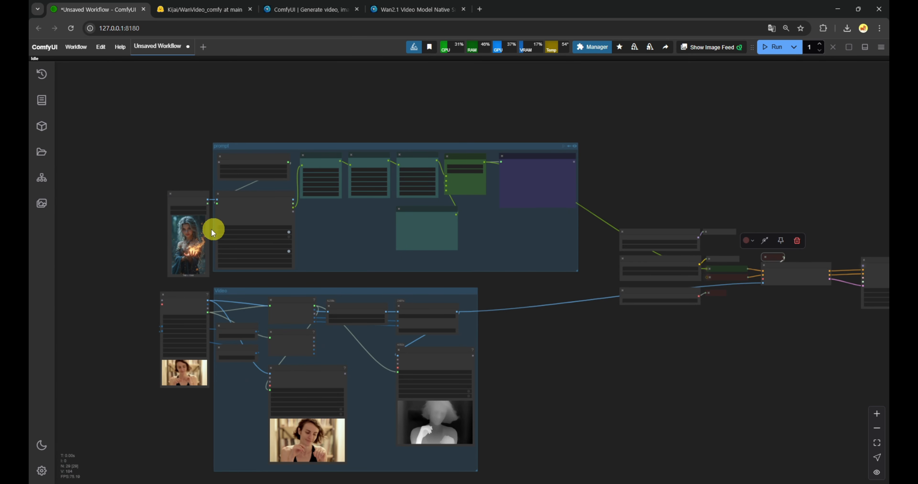
pyautogui.moveTo(828, 330); pyautogui.dragTo(684, 330)
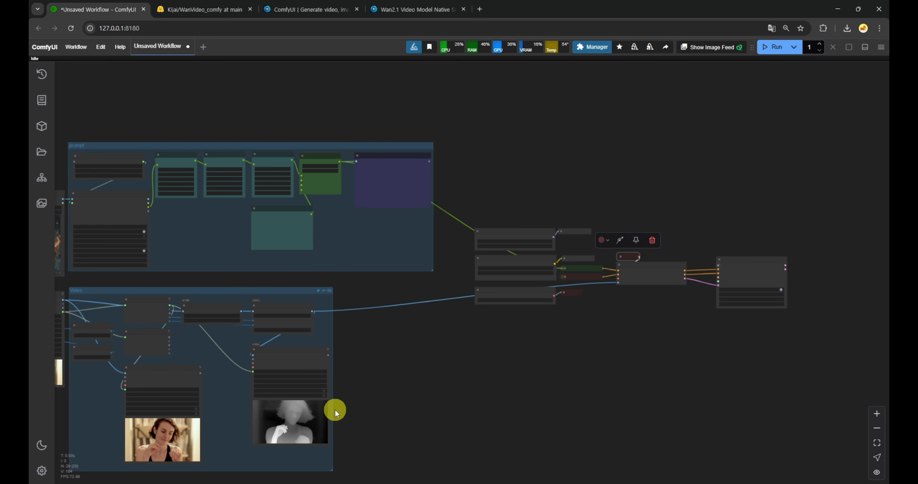
pyautogui.scroll(7, 639, 296)
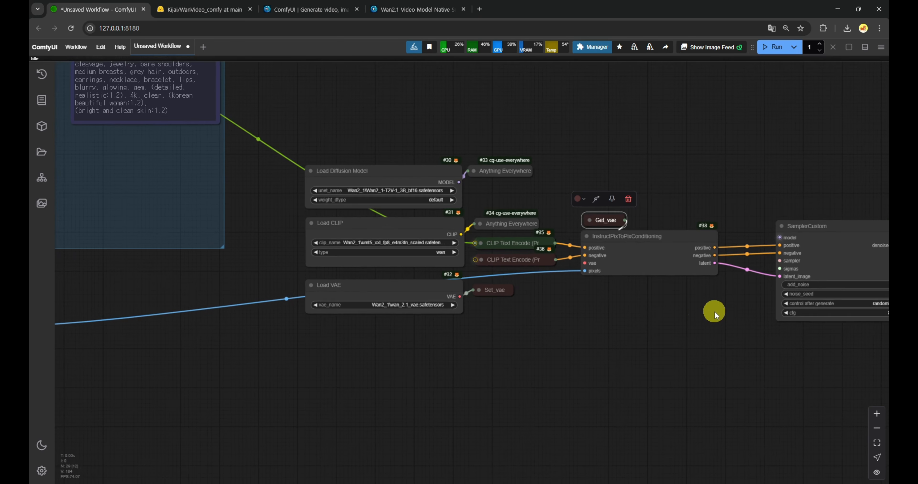
pyautogui.moveTo(719, 312); pyautogui.dragTo(629, 310)
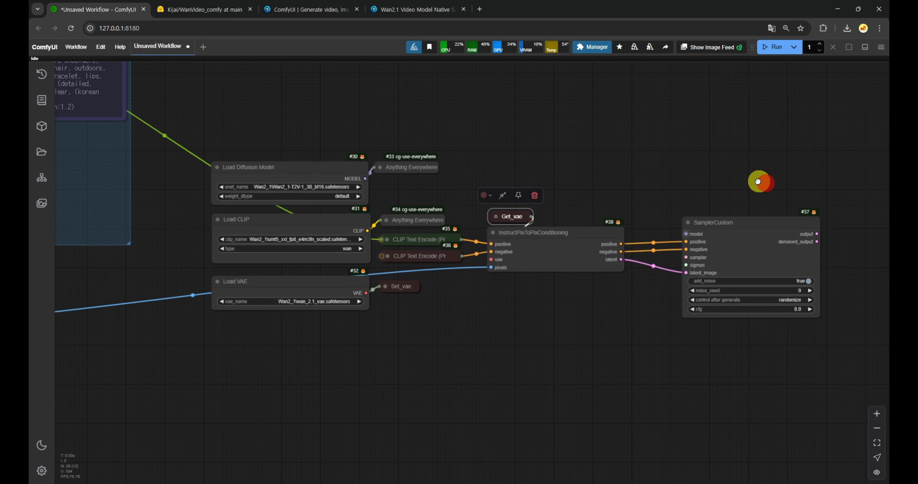
pyautogui.moveTo(759, 180); pyautogui.dragTo(629, 180)
pyautogui.scroll(4, 629, 180)
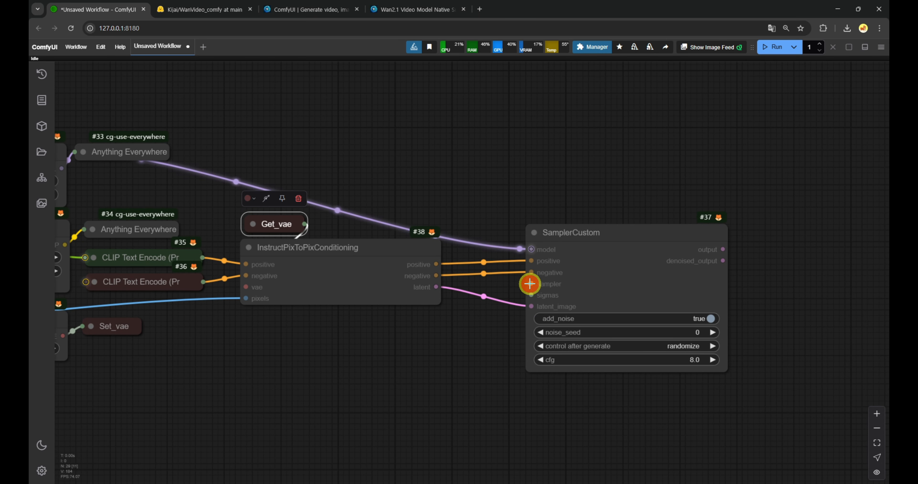
pyautogui.moveTo(531, 284); pyautogui.dragTo(531, 173)
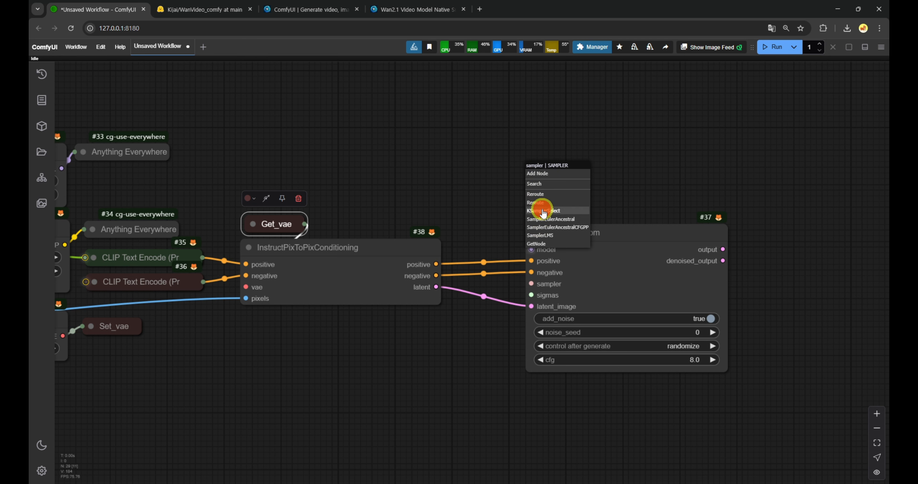
pyautogui.click(543, 211)
pyautogui.moveTo(690, 186); pyautogui.dragTo(610, 188)
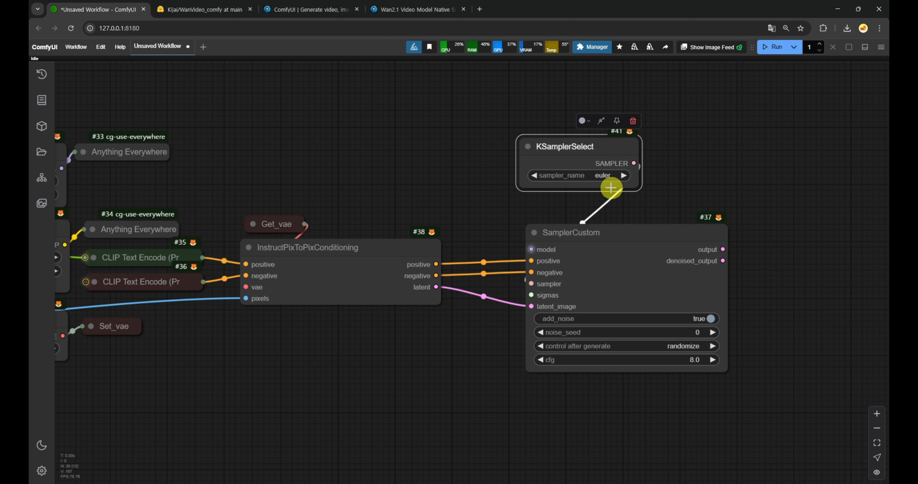
# Review the sampler_name options, keep euler, and align the KSamplerSelect node directly above SamplerCustom.
pyautogui.click(608, 177)
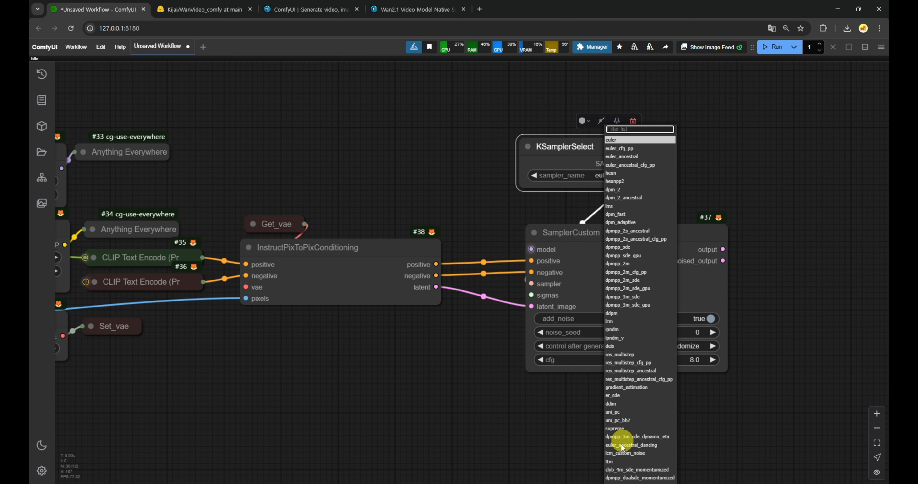
pyautogui.scroll(-1, 621, 463)
pyautogui.scroll(1, 621, 461)
pyautogui.scroll(-1, 622, 463)
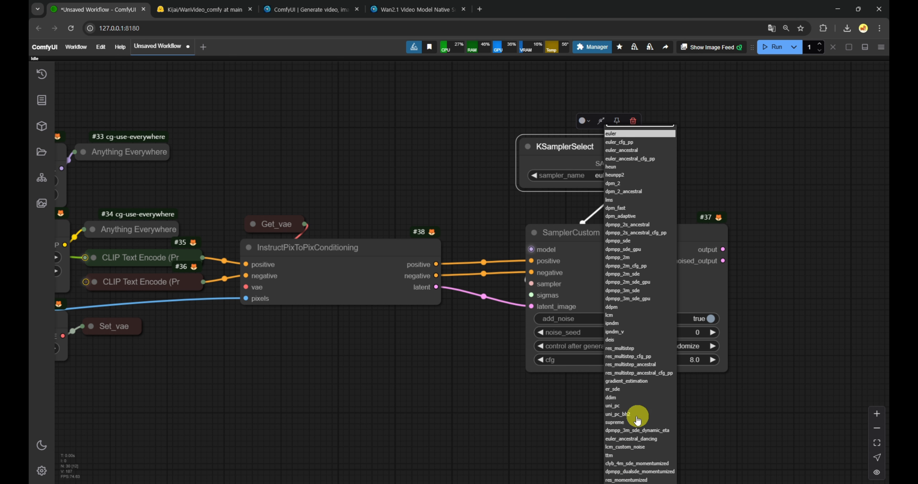
pyautogui.moveTo(595, 146); pyautogui.dragTo(608, 165)
# Add a BasicScheduler node linked to SamplerCustom's sigmas input and place it in the free space above the conditioning node.
pyautogui.scroll(-3, 634, 119)
pyautogui.moveTo(689, 107); pyautogui.dragTo(623, 236)
pyautogui.moveTo(581, 290); pyautogui.dragTo(506, 364)
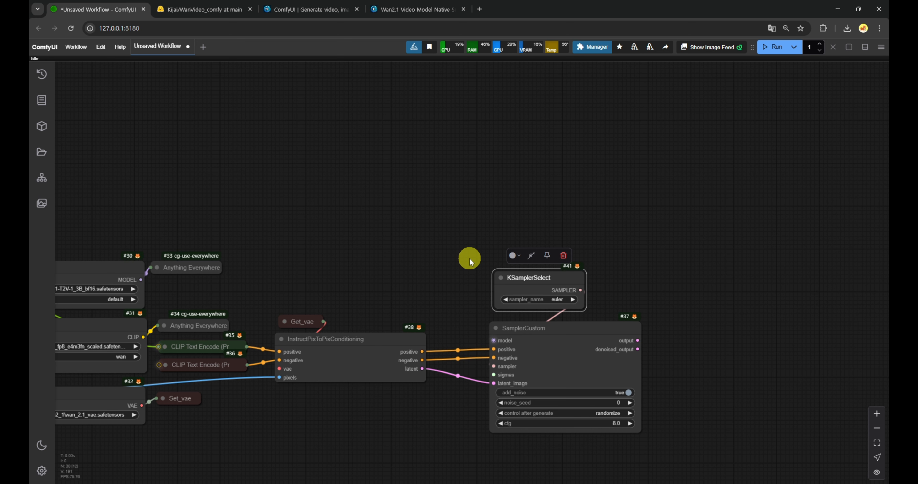
pyautogui.scroll(-3, 485, 212)
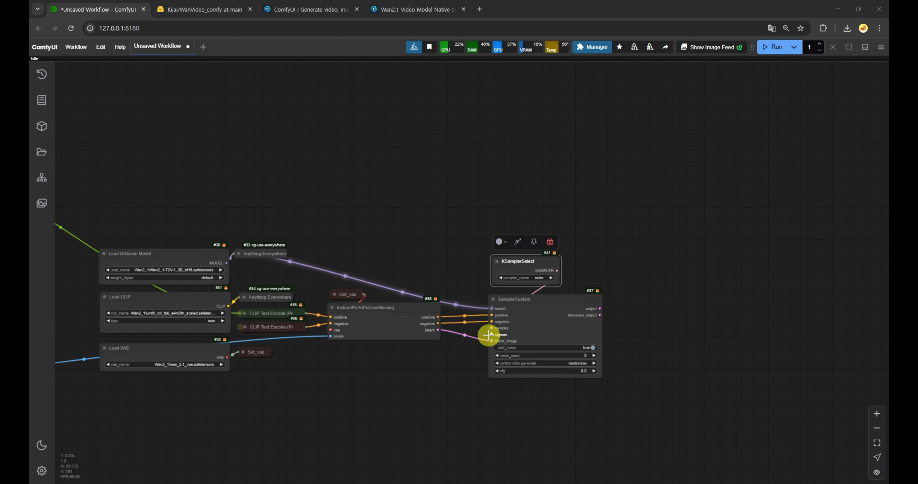
pyautogui.moveTo(489, 335); pyautogui.dragTo(602, 172)
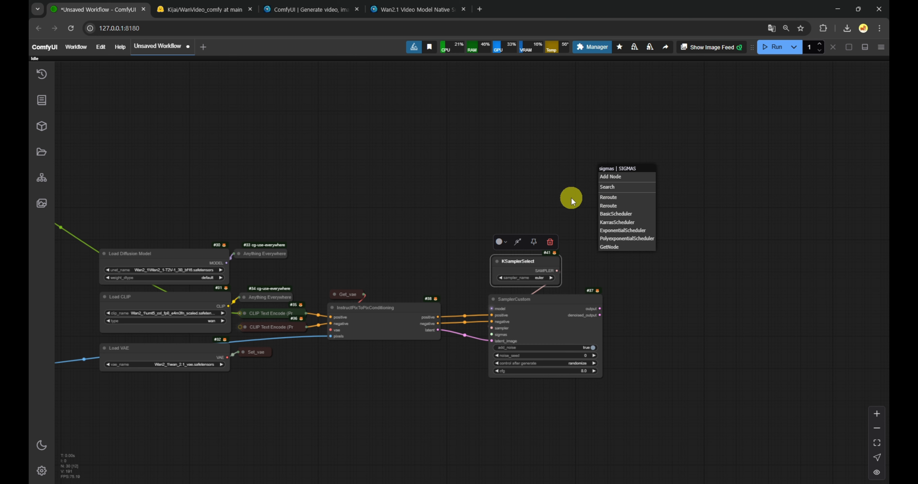
pyautogui.click(618, 214)
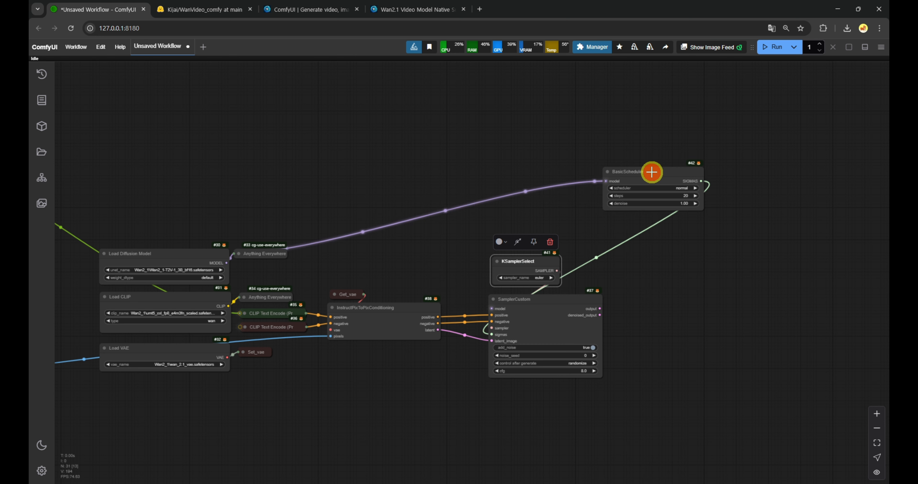
pyautogui.moveTo(650, 172); pyautogui.dragTo(422, 110)
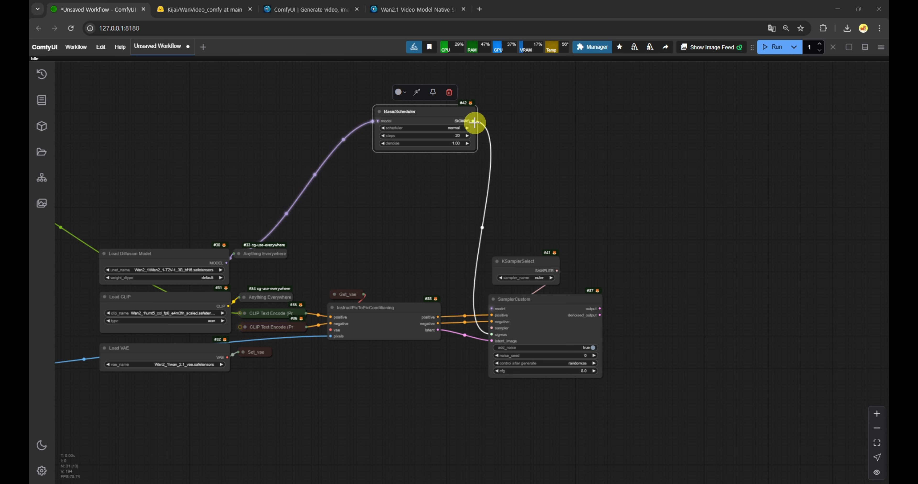
# Add a SplitSigmas node fed by the BasicScheduler's SIGMAS output and set its step to 10.
pyautogui.moveTo(471, 121); pyautogui.dragTo(495, 119)
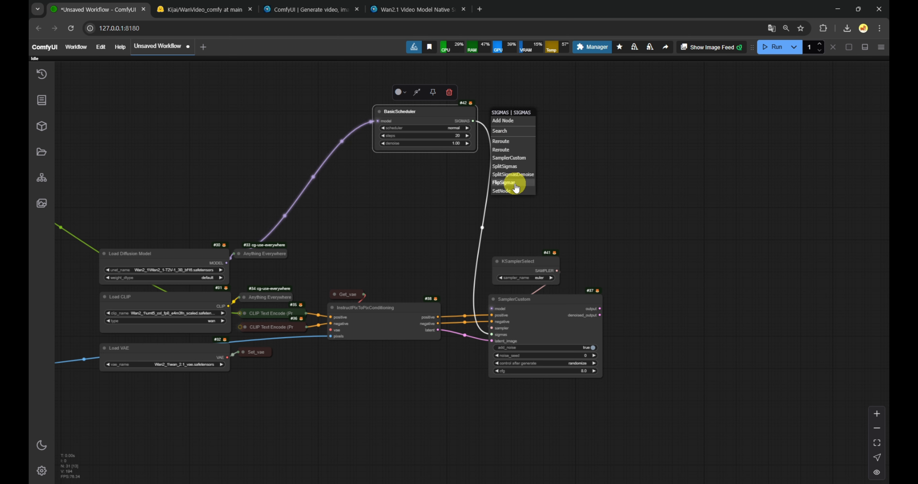
pyautogui.click(505, 166)
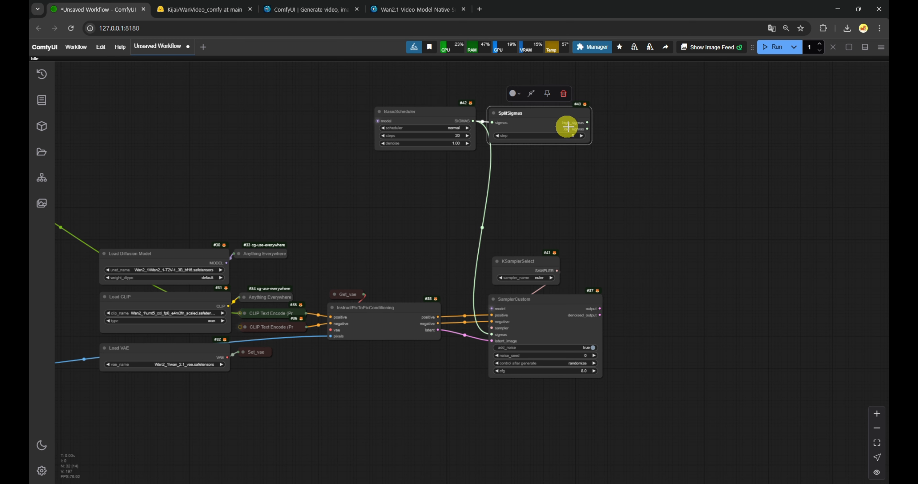
pyautogui.scroll(4, 567, 128)
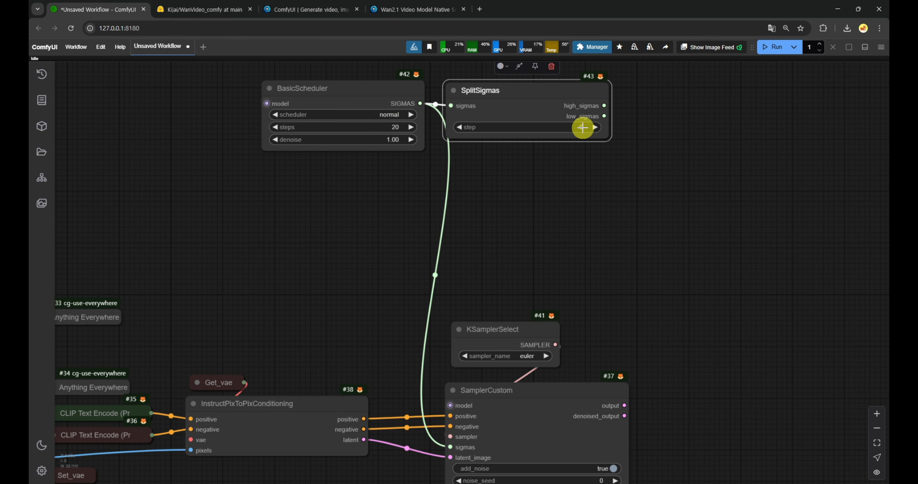
pyautogui.click(583, 127)
pyautogui.write('10')
pyautogui.press('Return')
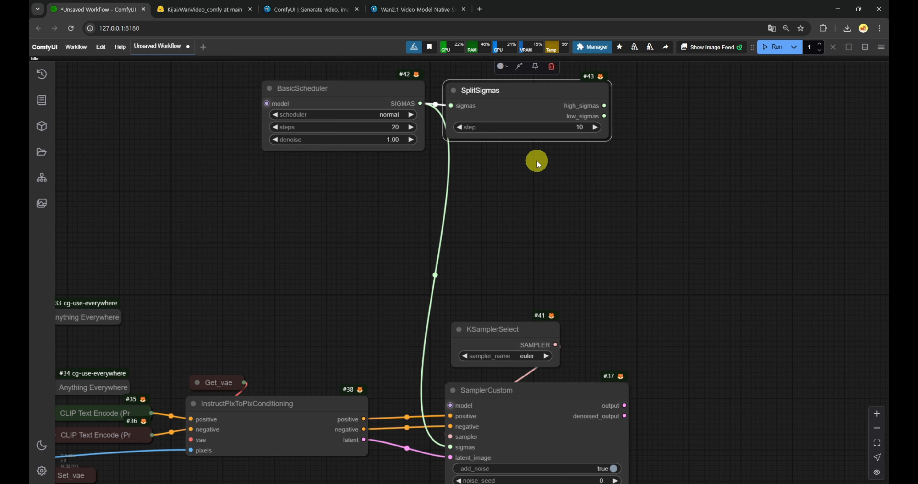
# Move BasicScheduler and SplitSigmas together down above KSamplerSelect, and connect high_sigmas to SamplerCustom's sigmas input.
pyautogui.moveTo(266, 82); pyautogui.dragTo(560, 168)
pyautogui.moveTo(493, 92); pyautogui.dragTo(500, 225)
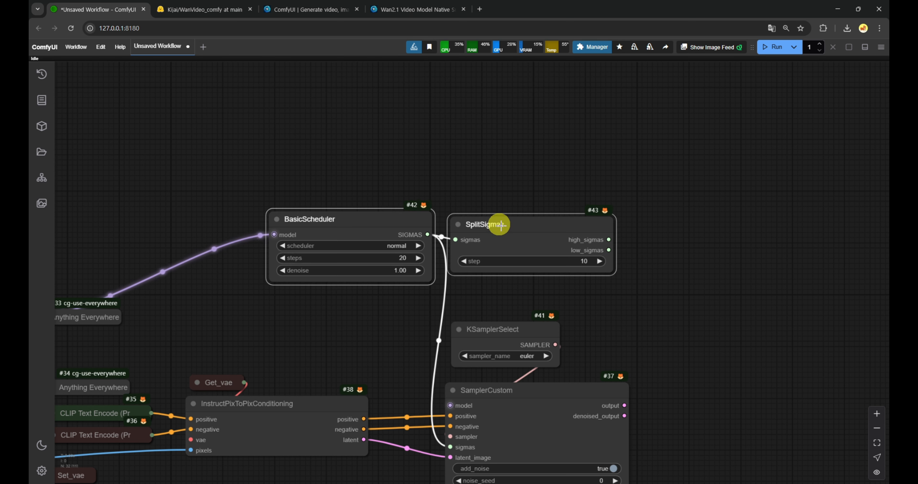
pyautogui.click(611, 327)
pyautogui.moveTo(634, 340); pyautogui.dragTo(634, 224)
pyautogui.moveTo(609, 124); pyautogui.dragTo(454, 330)
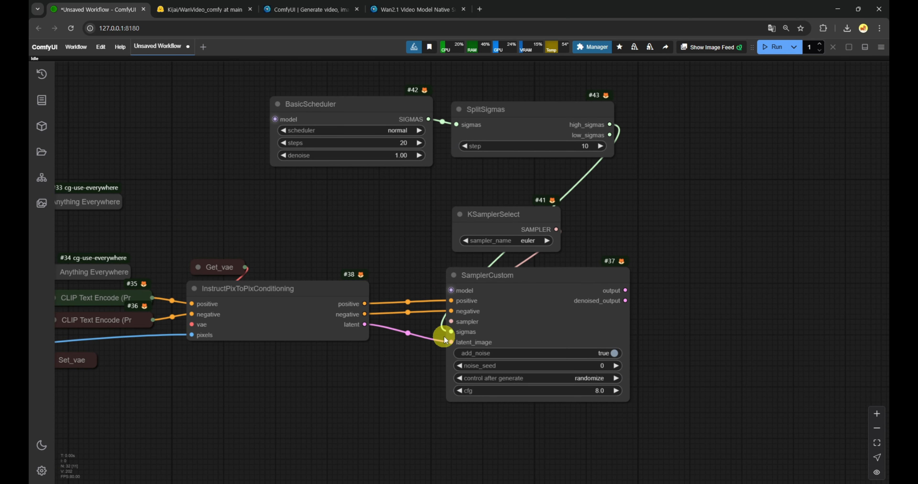
# Duplicate the SamplerCustom node with its incoming links, place it beside the original, and connect SplitSigmas' low_sigmas to the copy's sigmas input.
pyautogui.click(516, 303)
pyautogui.hotkey('ctrl', 'c')
pyautogui.hotkey('ctrl', 'shift', 'v')
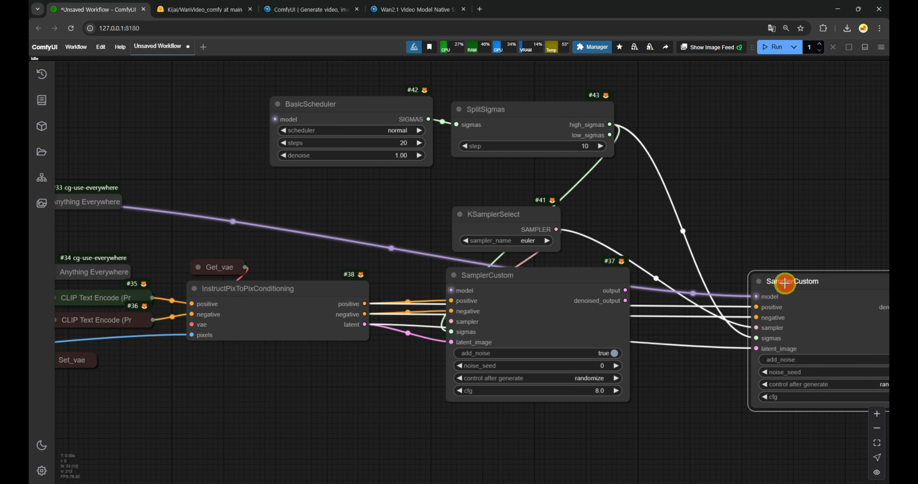
pyautogui.moveTo(786, 283); pyautogui.dragTo(701, 273)
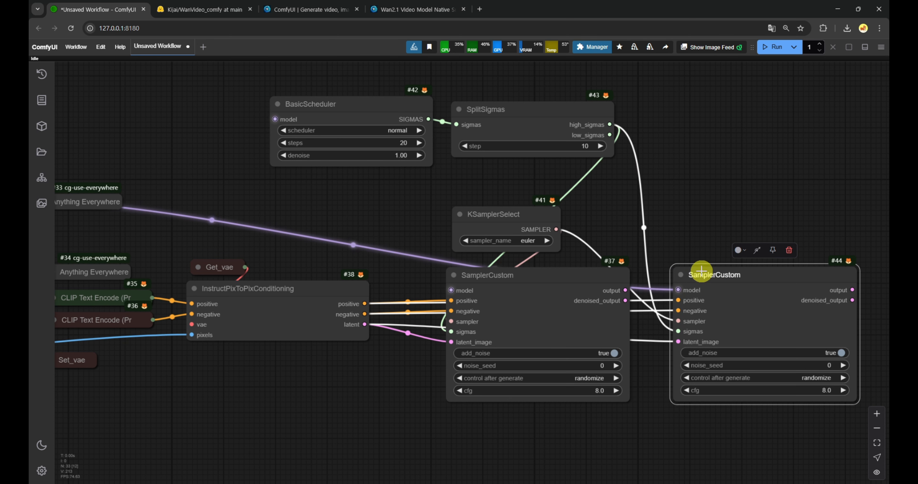
pyautogui.moveTo(609, 136); pyautogui.dragTo(679, 332)
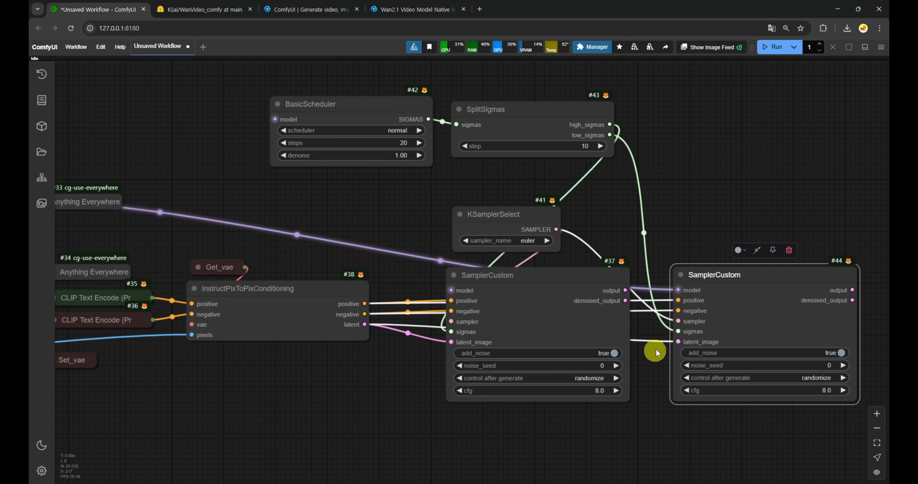
# Narrow the BasicScheduler and SplitSigmas nodes and move both above the two SamplerCustom nodes, freeing space before BasicScheduler.
pyautogui.moveTo(221, 168); pyautogui.dragTo(378, 249)
pyautogui.scroll(-3, 477, 200)
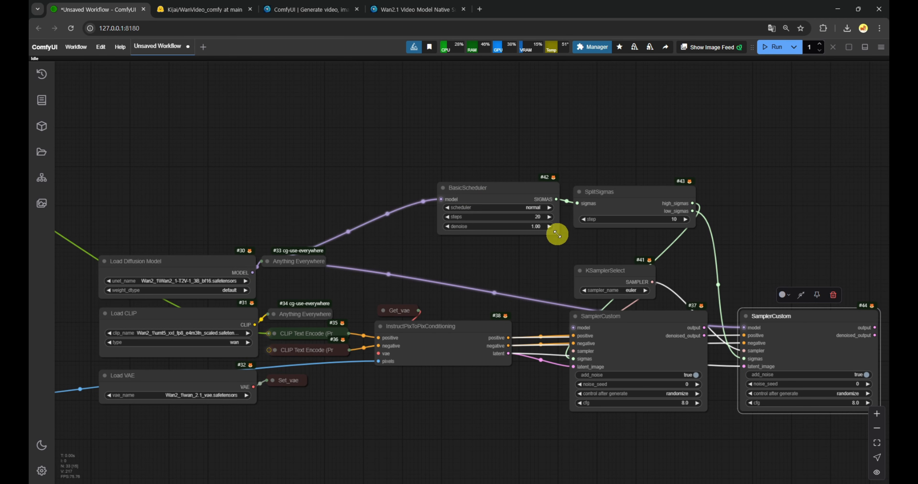
pyautogui.moveTo(557, 234); pyautogui.dragTo(522, 238)
pyautogui.moveTo(480, 187); pyautogui.dragTo(522, 192)
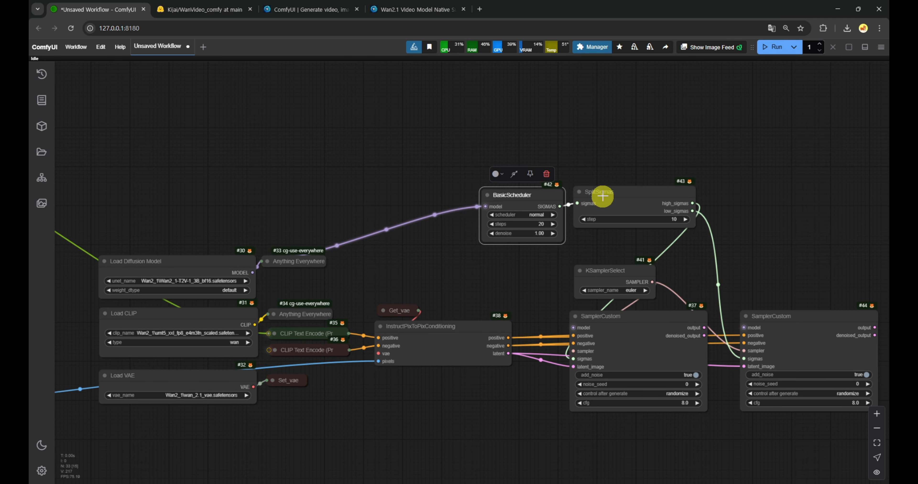
pyautogui.moveTo(691, 225); pyautogui.dragTo(657, 225)
pyautogui.moveTo(621, 200); pyautogui.dragTo(723, 195)
pyautogui.moveTo(522, 199); pyautogui.dragTo(619, 194)
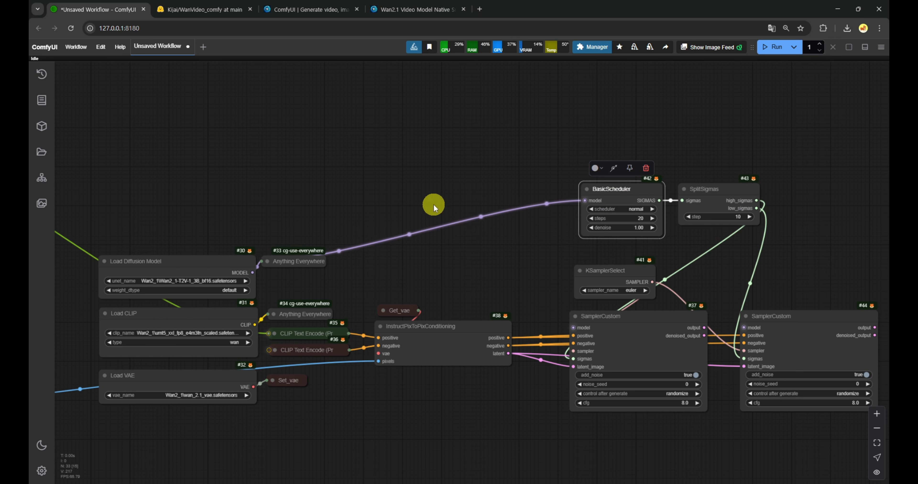
# Add a WanVideo Tea Cache (native) node in the free space before BasicScheduler and link its model output to BasicScheduler's model input.
pyautogui.doubleClick(455, 181)
pyautogui.write('wanvideo tea')
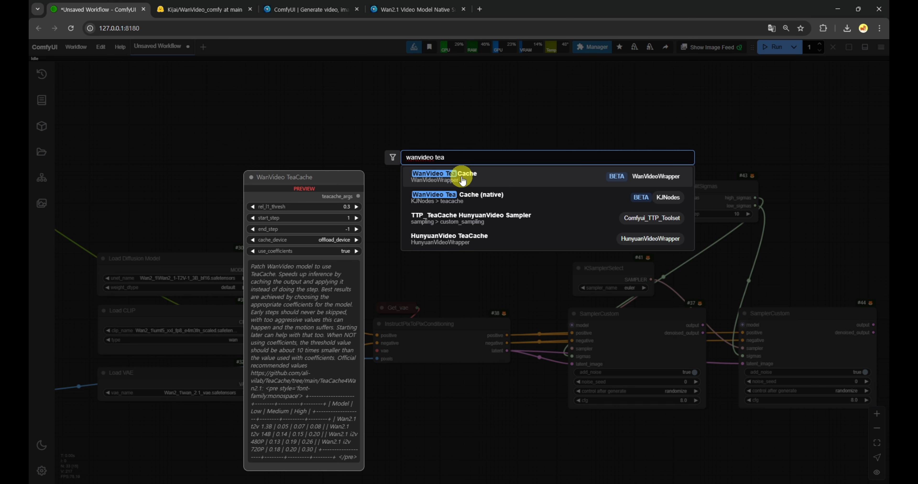
pyautogui.click(471, 203)
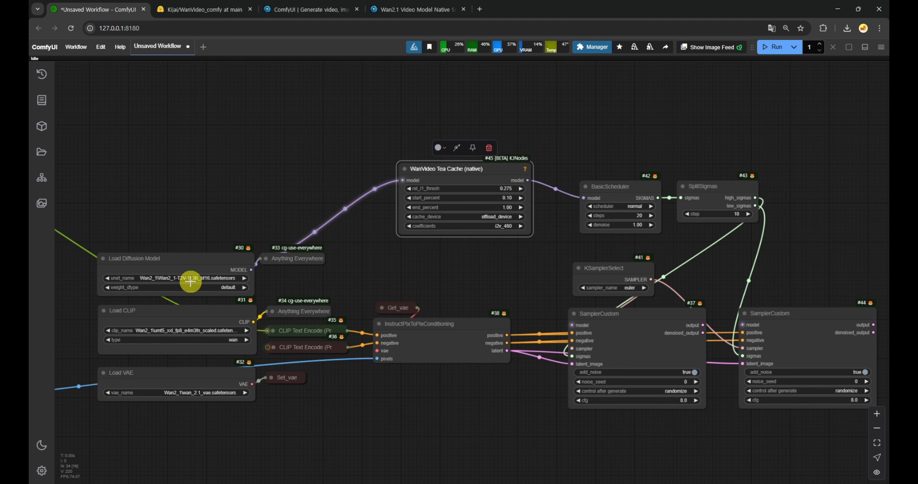
# Consult the Tea Cache node's recommended thresholds, then set rel_l1_thresh to 0.08 and coefficients to 1.3B.
pyautogui.scroll(6, 522, 191)
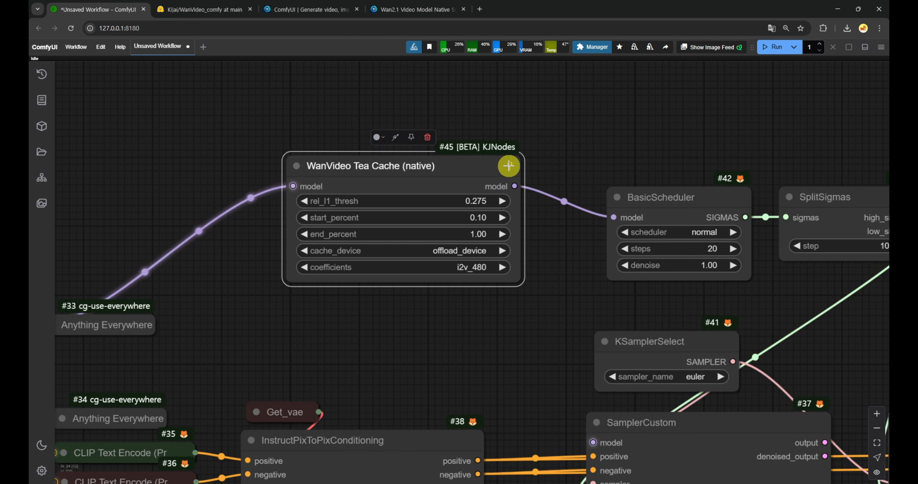
pyautogui.click(509, 166)
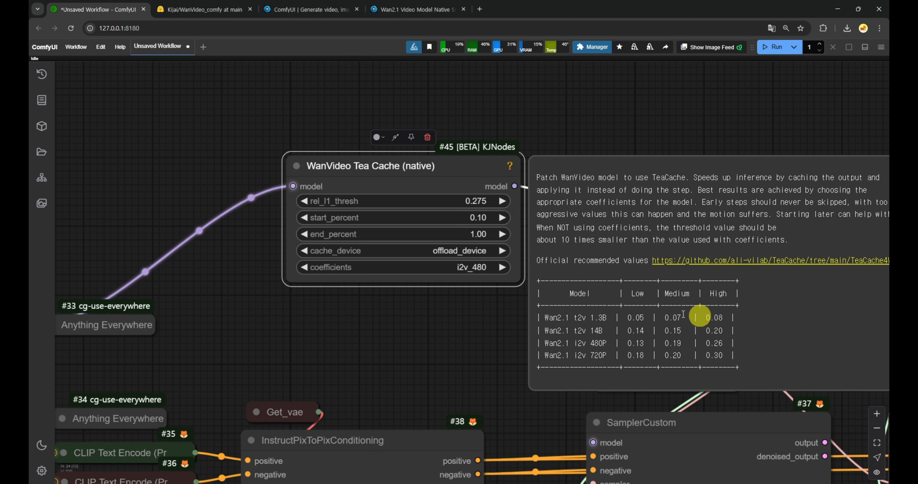
pyautogui.click(481, 201)
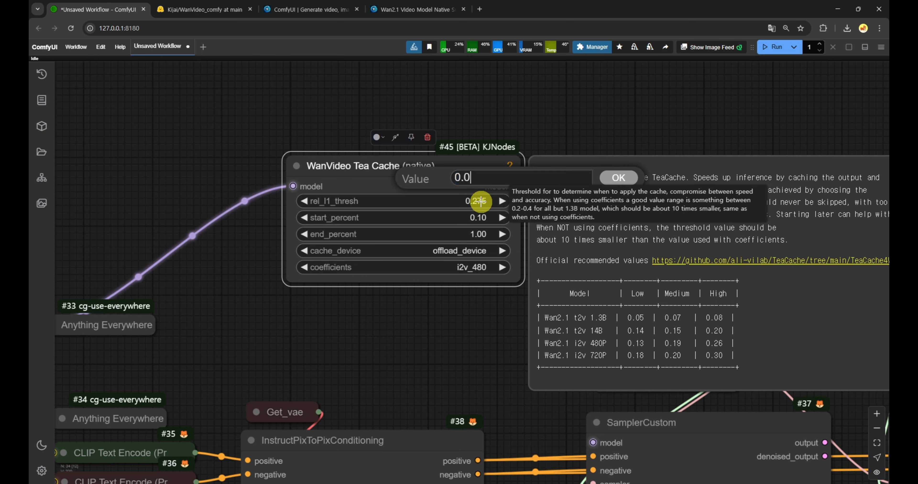
pyautogui.write('0.08')
pyautogui.press('Return')
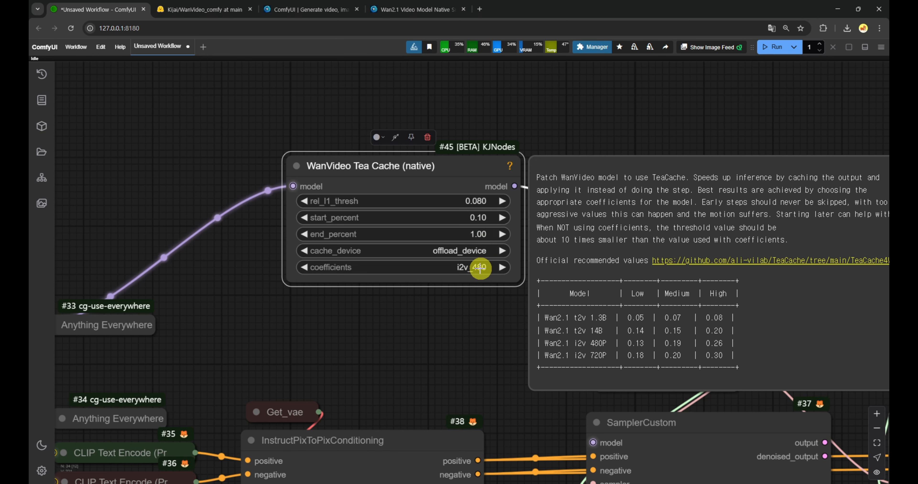
pyautogui.click(476, 267)
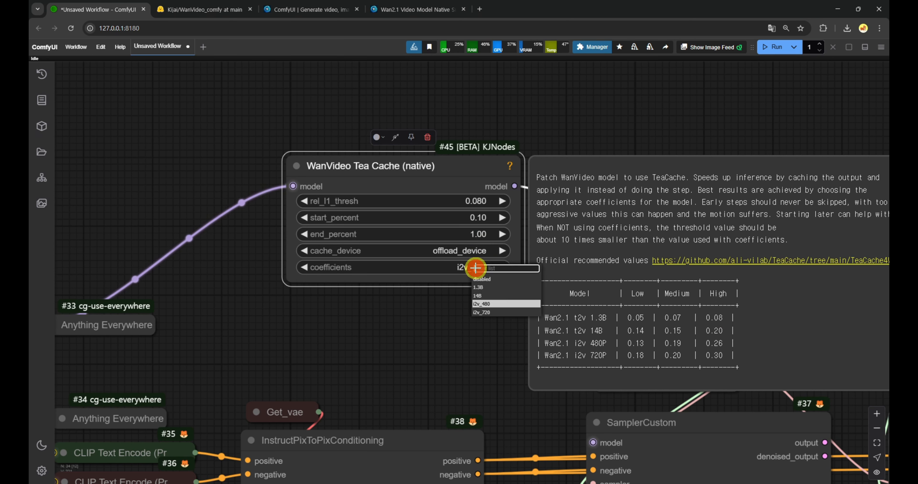
pyautogui.click(478, 288)
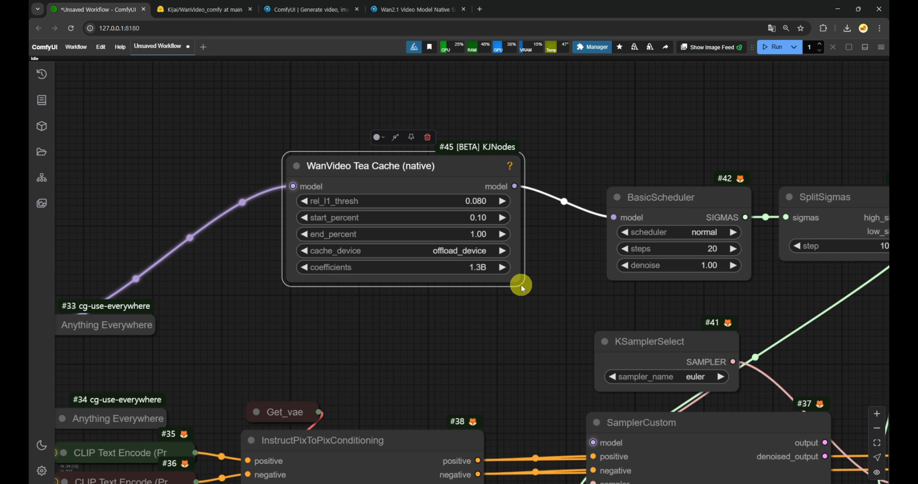
# Narrow the Tea Cache node, insert a ModelSamplingSD3 node between it and BasicScheduler, and align BasicScheduler and SplitSigmas in the same row.
pyautogui.moveTo(521, 284); pyautogui.dragTo(443, 284)
pyautogui.moveTo(436, 186); pyautogui.dragTo(489, 181)
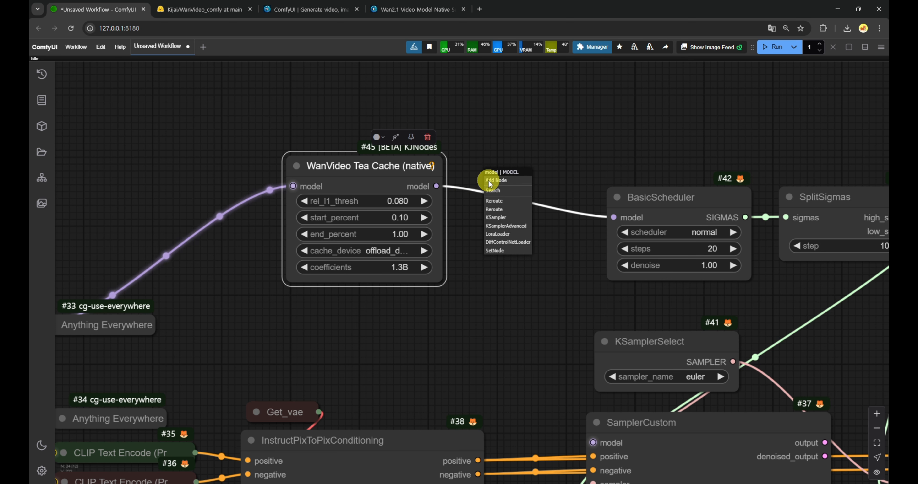
pyautogui.click(498, 193)
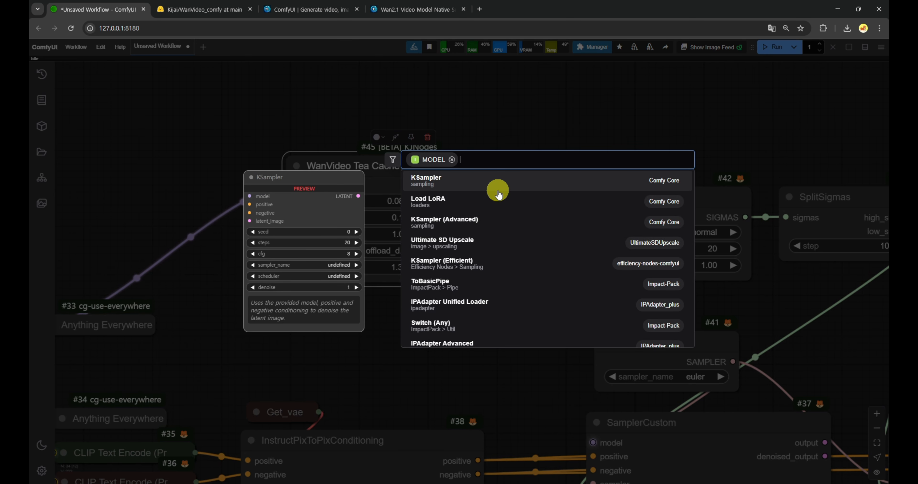
pyautogui.write('modelsampling')
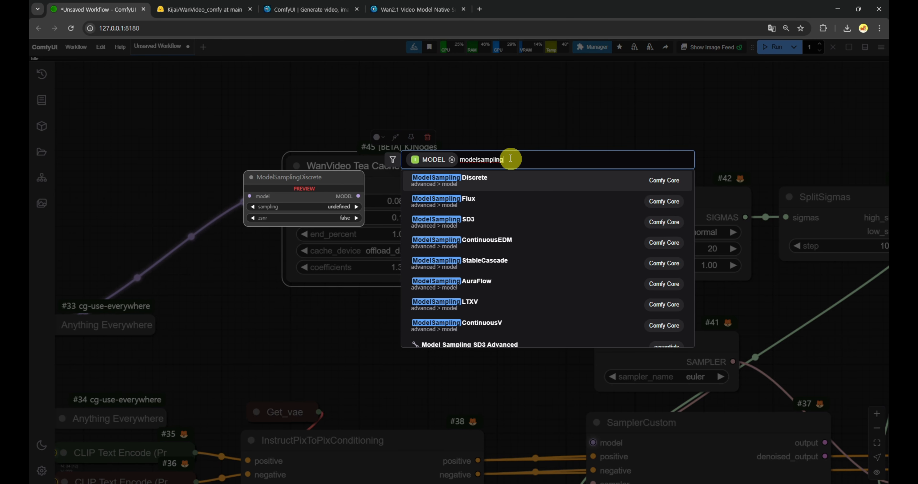
pyautogui.click(461, 224)
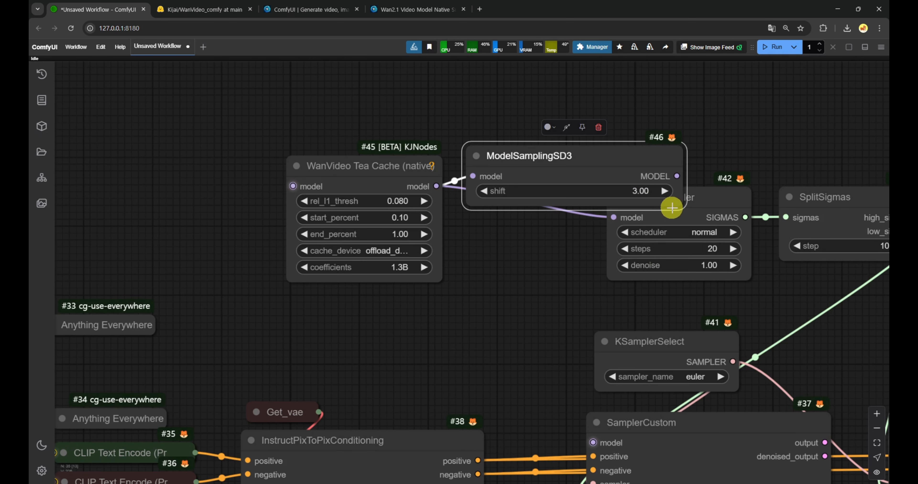
pyautogui.moveTo(596, 183); pyautogui.dragTo(616, 216)
pyautogui.moveTo(637, 204); pyautogui.dragTo(650, 172)
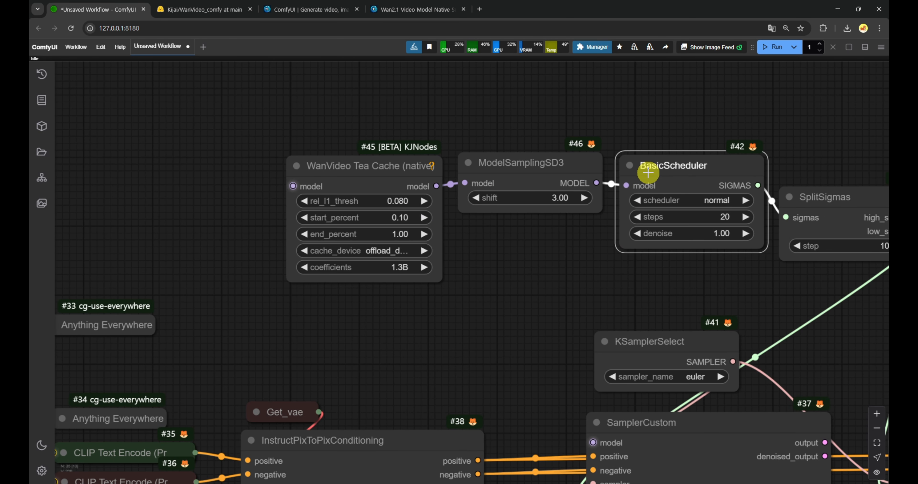
pyautogui.moveTo(820, 218); pyautogui.dragTo(830, 180)
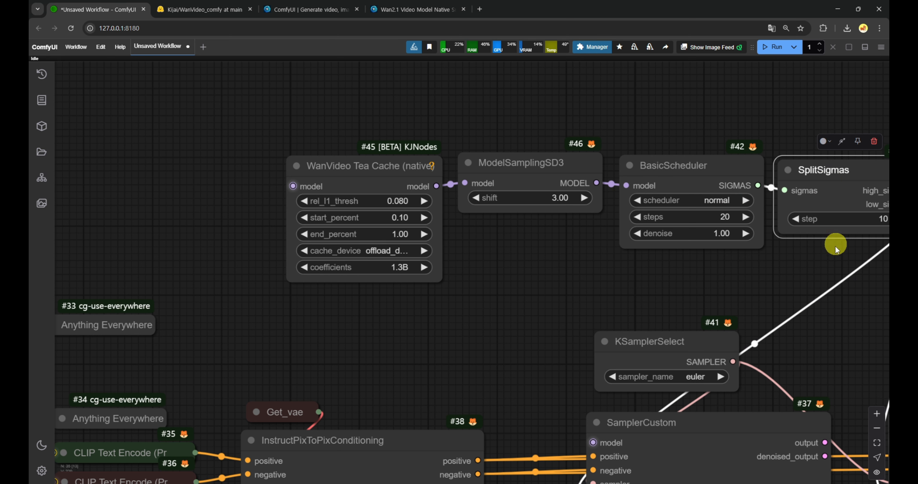
# Add a Skip Layer Guidance WanVideo node feeding the Tea Cache node's model input and place it directly before that node.
pyautogui.moveTo(205, 195); pyautogui.dragTo(328, 186)
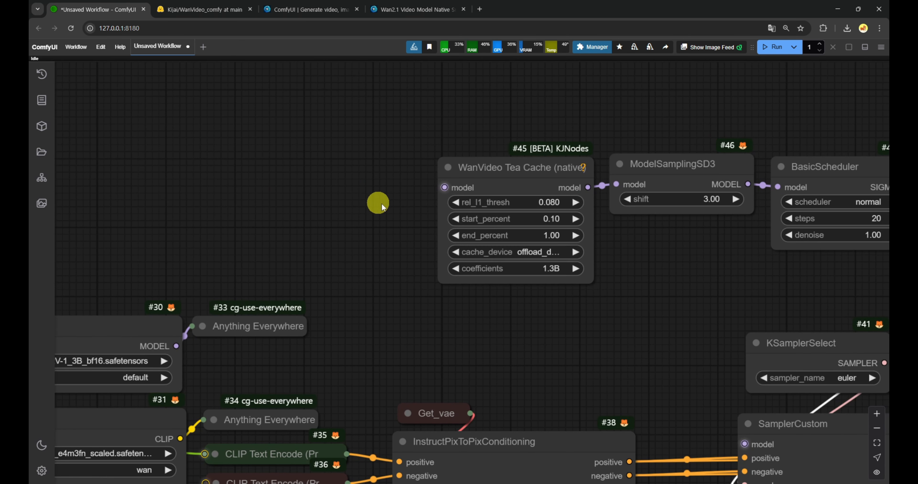
pyautogui.moveTo(444, 187)
pyautogui.mouseDown()
pyautogui.moveTo(563, 174)
pyautogui.moveTo(476, 160)
pyautogui.moveTo(442, 187)
pyautogui.mouseUp()
pyautogui.write('skip')
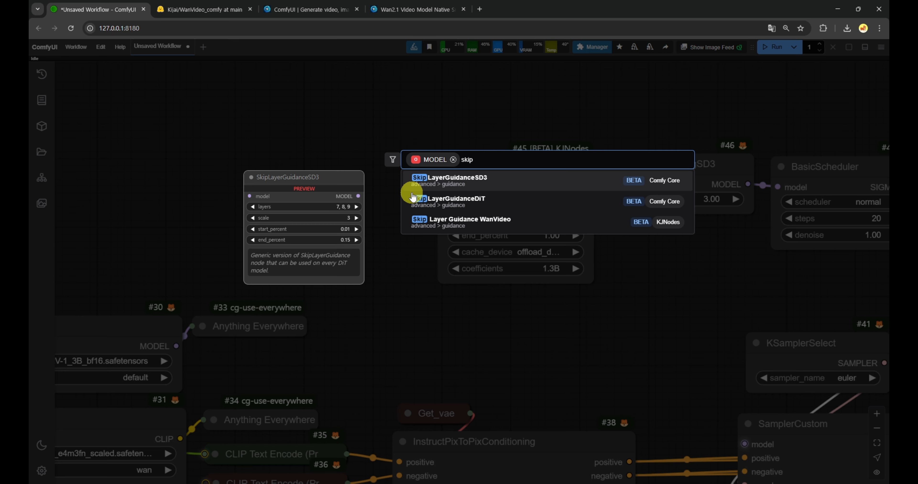
pyautogui.click(461, 228)
pyautogui.moveTo(533, 180); pyautogui.dragTo(343, 171)
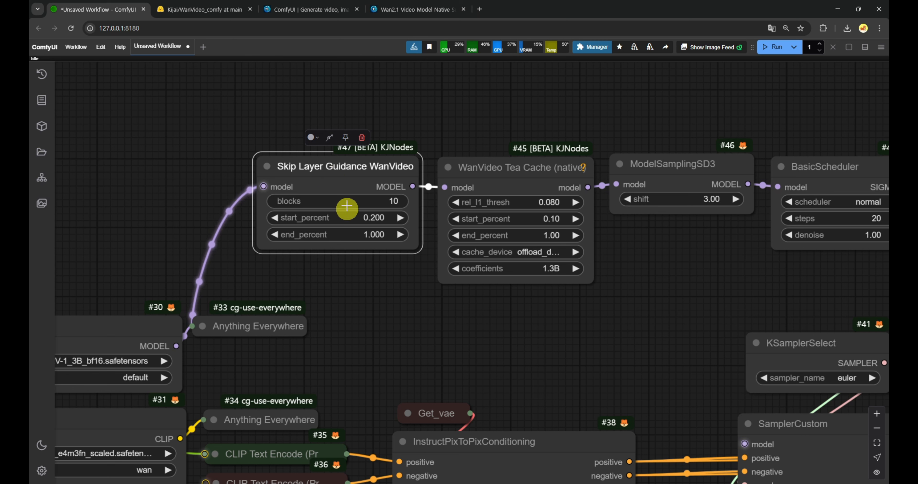
# Set the blocks value of the Skip Layer Guidance WanVideo node to 9,10.
pyautogui.click(374, 203)
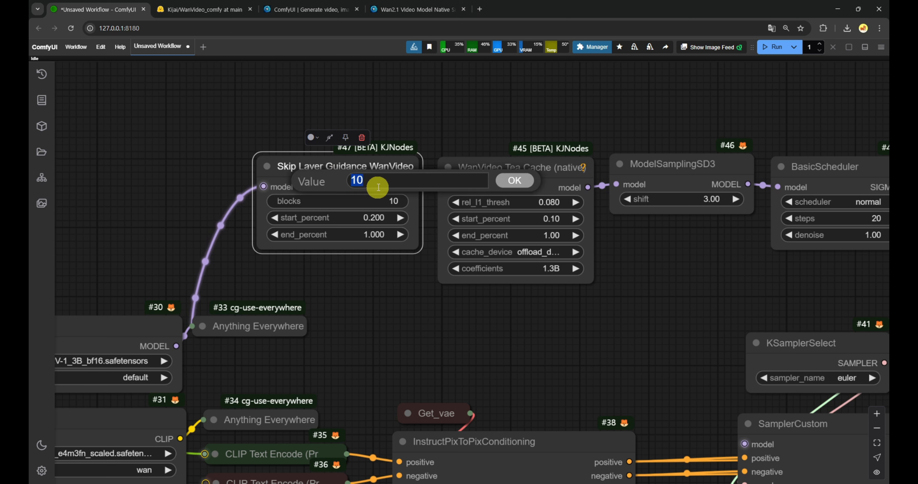
pyautogui.click(383, 200)
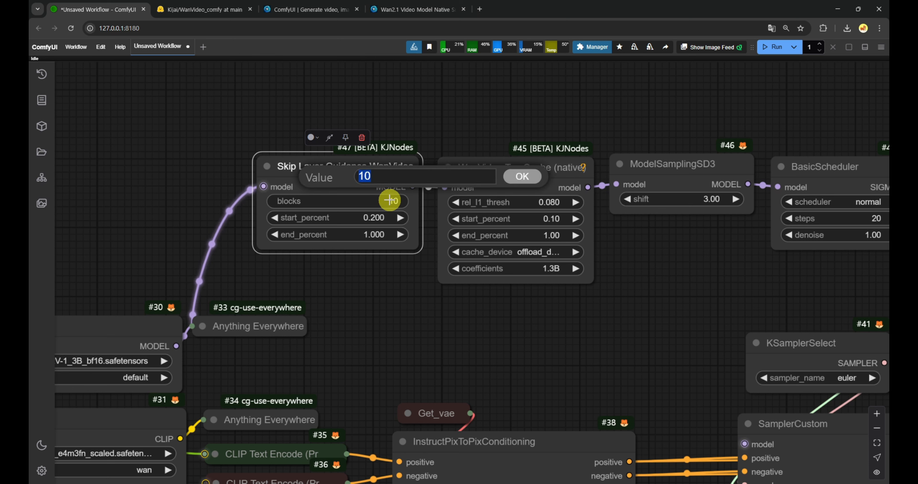
pyautogui.write('9,10')
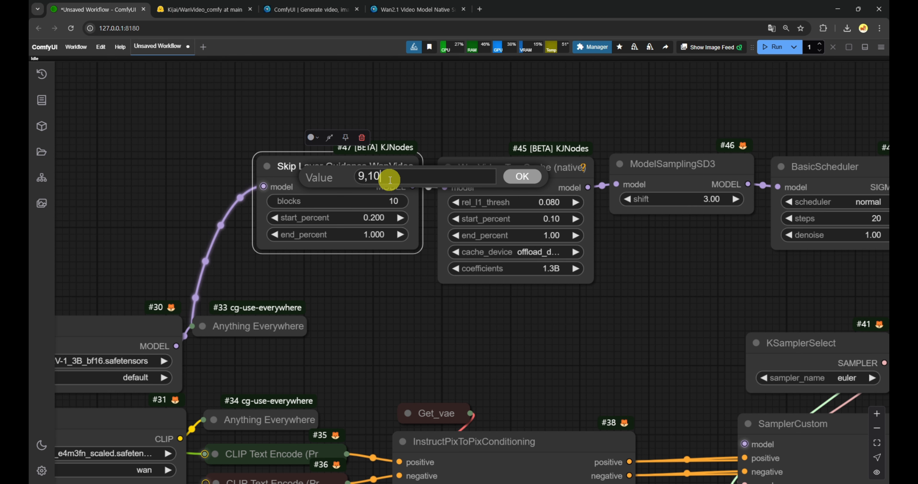
pyautogui.press('Return')
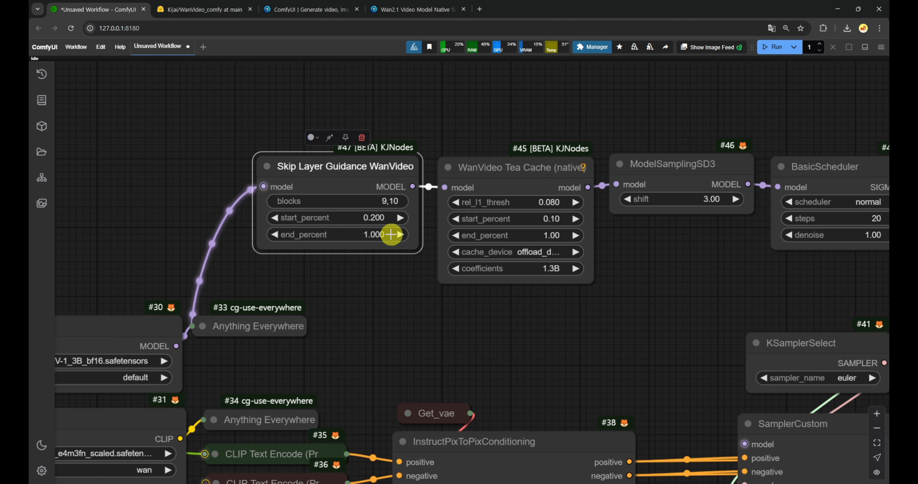
# Try 0.5 for the Skip Layer Guidance node's end_percent, and settle on 0.6.
pyautogui.scroll(3, 363, 271)
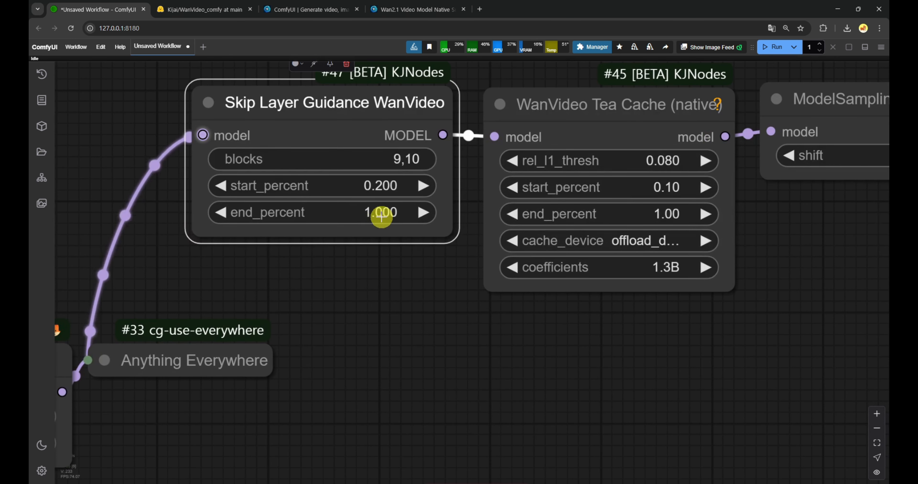
pyautogui.click(376, 210)
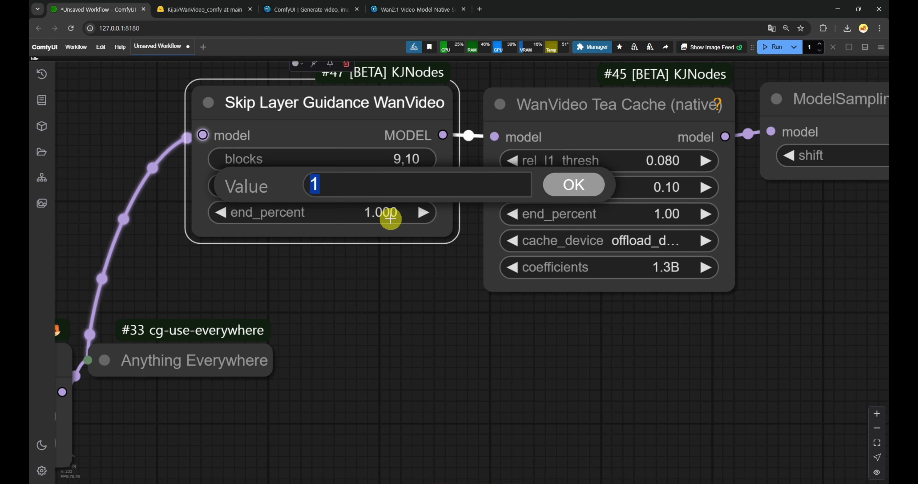
pyautogui.write('0.5')
pyautogui.press('Return')
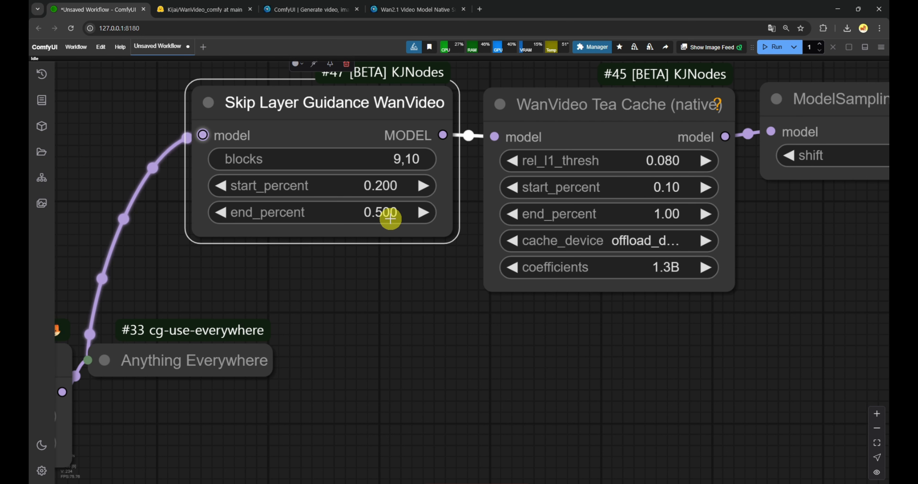
pyautogui.click(387, 214)
pyautogui.write('0.6')
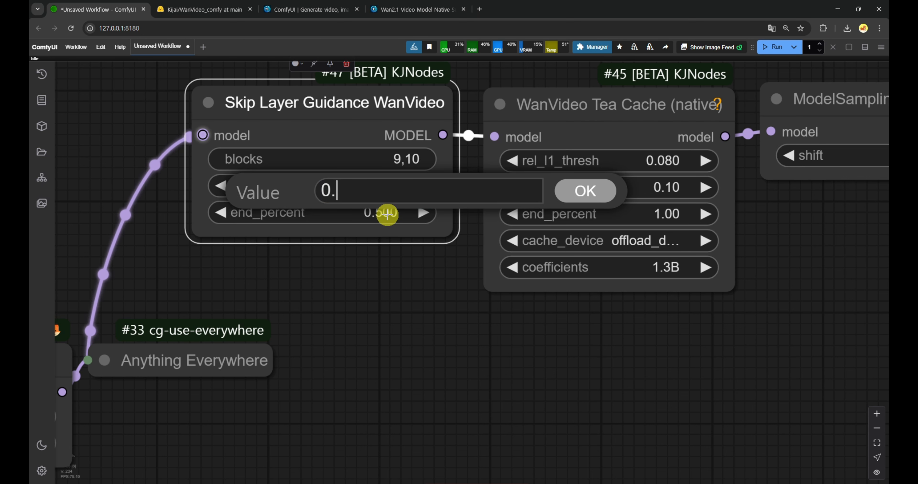
pyautogui.press('Return')
pyautogui.scroll(-6, 392, 231)
pyautogui.moveTo(610, 322); pyautogui.dragTo(519, 299)
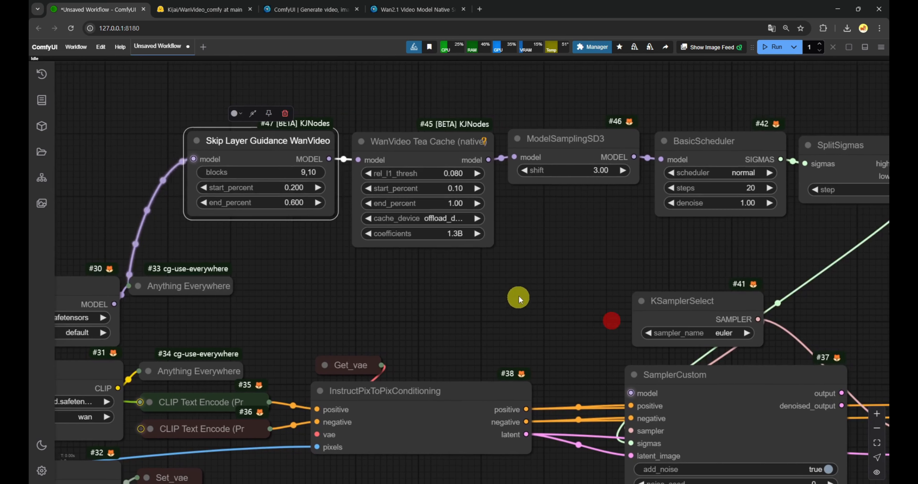
pyautogui.moveTo(569, 238); pyautogui.dragTo(504, 228)
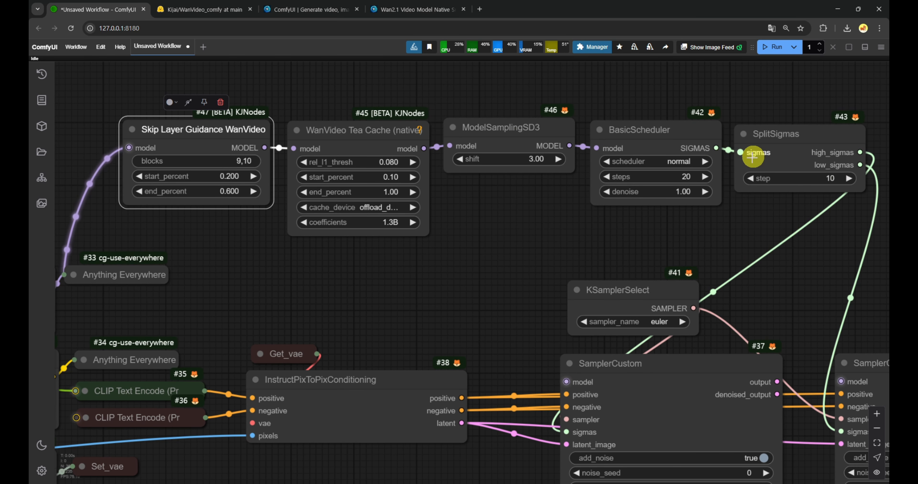
pyautogui.moveTo(375, 299); pyautogui.dragTo(568, 265)
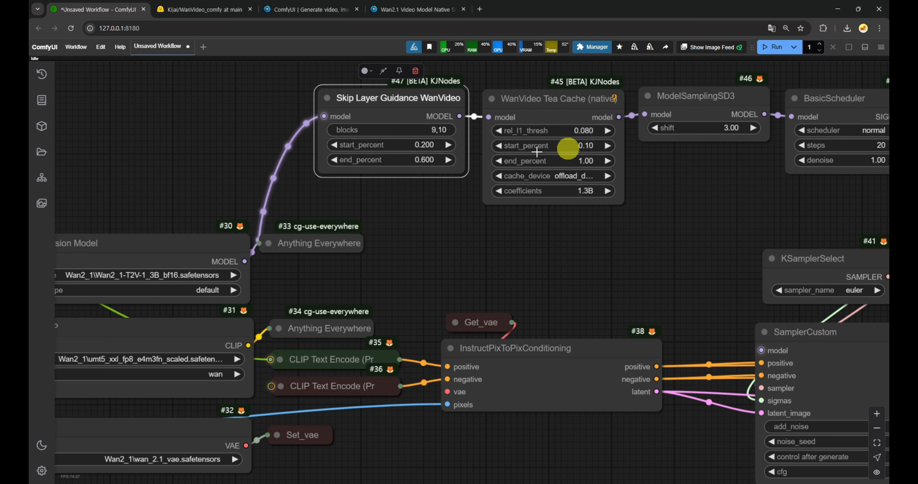
pyautogui.moveTo(699, 213); pyautogui.dragTo(621, 211)
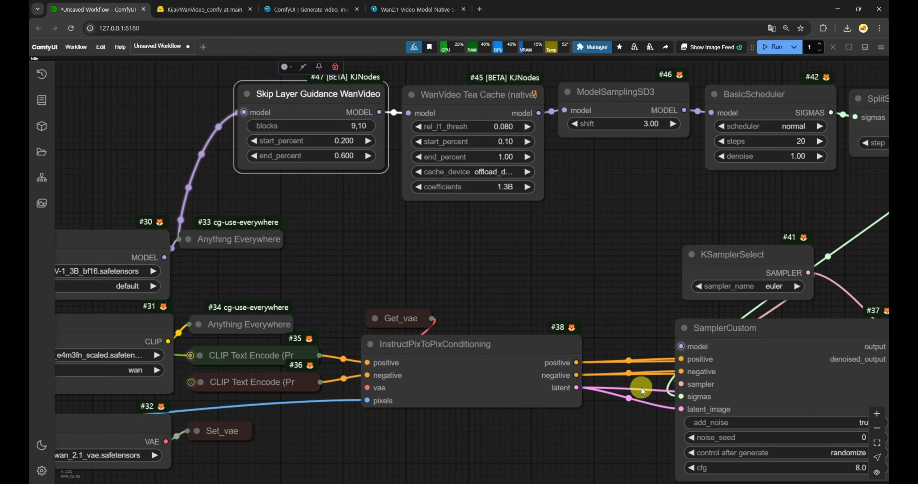
# Add a LoraLoaderModelOnly node fed by the ModelSamplingSD3 node's model output.
pyautogui.moveTo(686, 109); pyautogui.dragTo(425, 235)
pyautogui.click(437, 251)
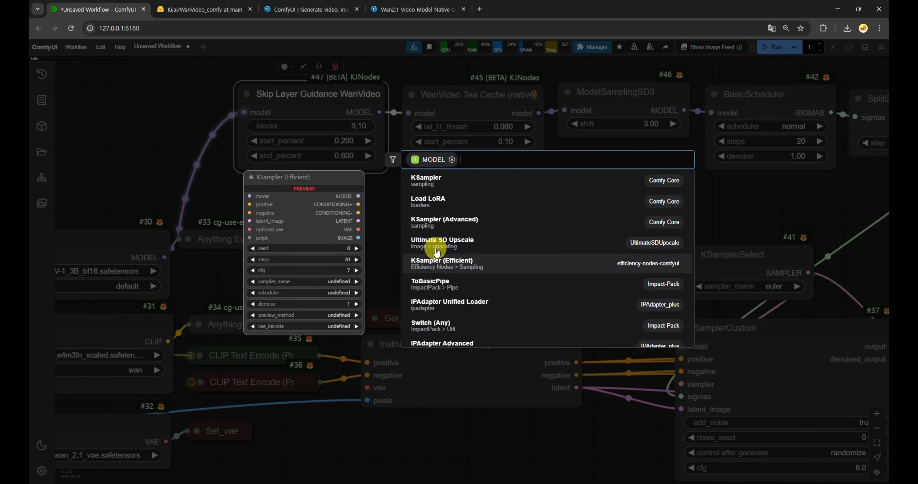
pyautogui.write('loral')
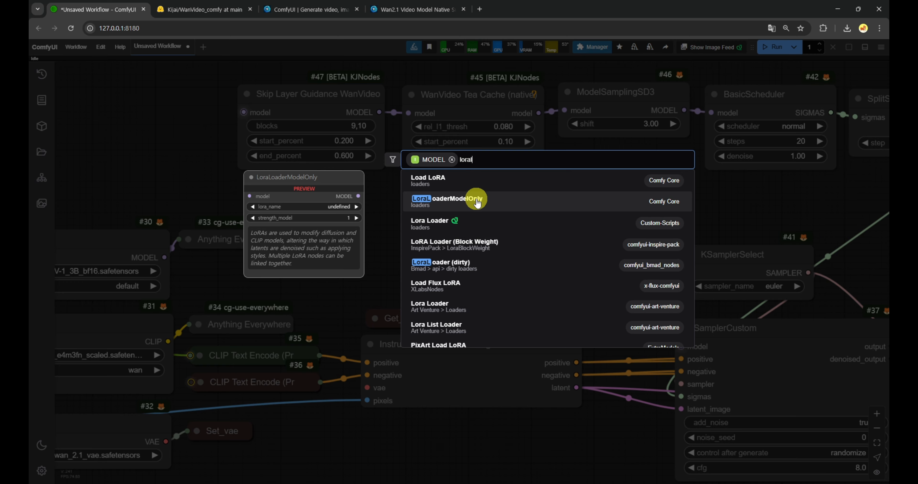
pyautogui.click(477, 202)
# Set the LoRA loader's lora_name to Wan2_1\control\wan2.1-1.3b-control-lora-depth-v0.1_comfy.safetensors and adjust the node's width.
pyautogui.click(573, 256)
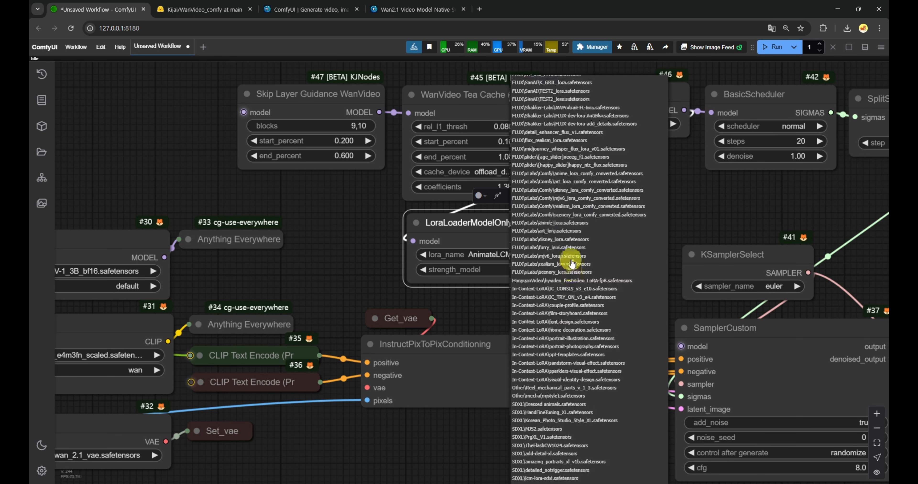
pyautogui.scroll(-5, 567, 262)
pyautogui.scroll(-5, 565, 388)
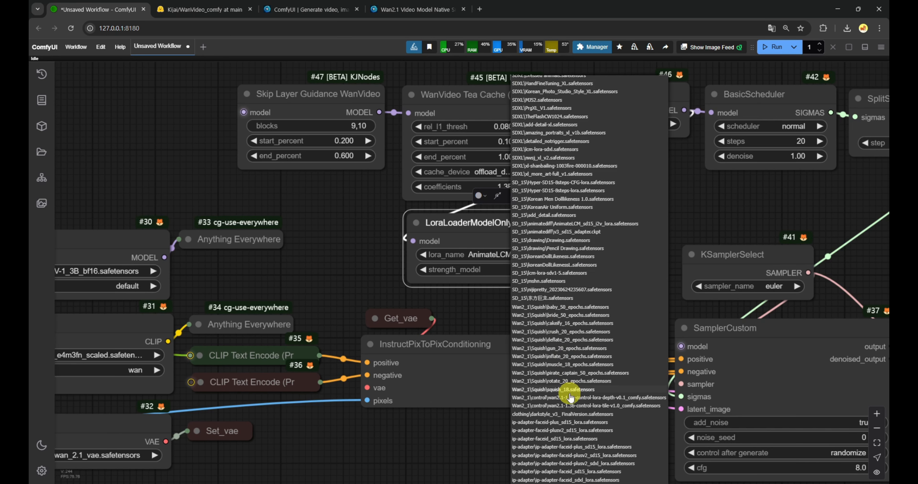
pyautogui.click(569, 399)
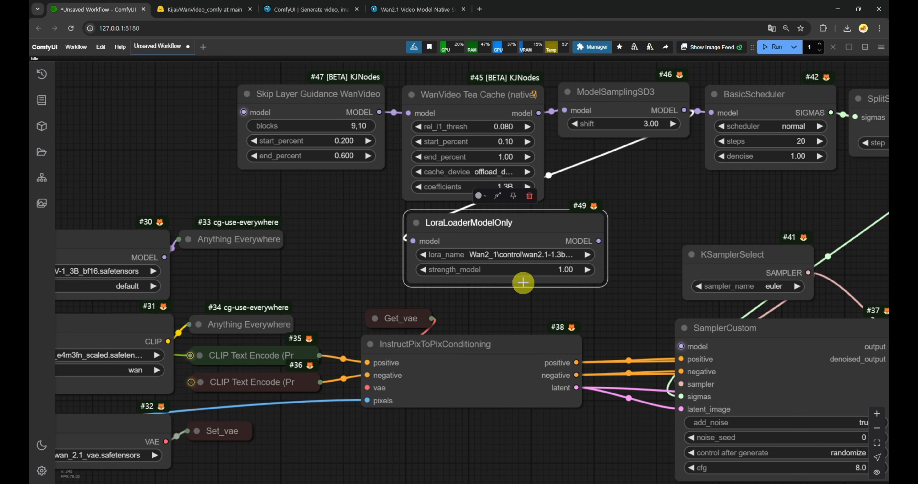
pyautogui.moveTo(601, 288); pyautogui.dragTo(739, 285)
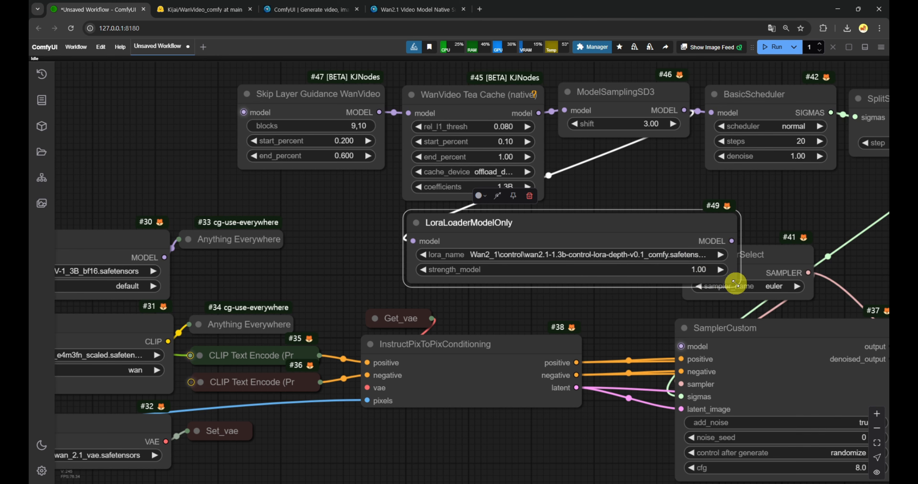
pyautogui.moveTo(735, 283); pyautogui.dragTo(629, 283)
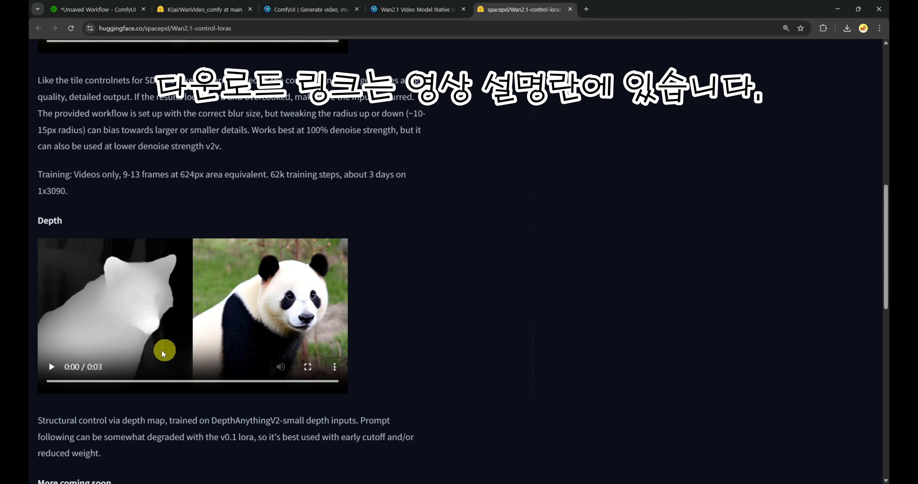
# Review the spacepxl/Wan2.1-control-loras page on Hugging Face and examine the files in its 1.3b depth and tile folders.
pyautogui.scroll(-15, 162, 353)
pyautogui.scroll(20, 130, 297)
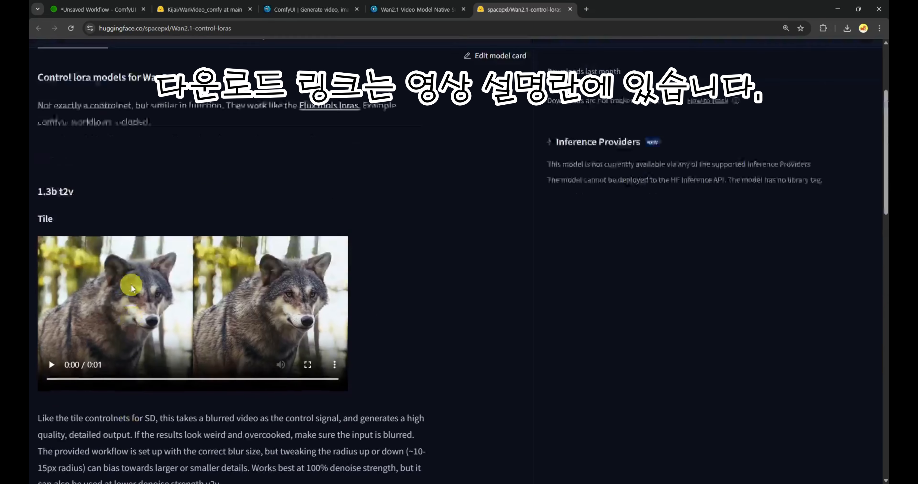
pyautogui.scroll(5, 131, 284)
pyautogui.click(160, 131)
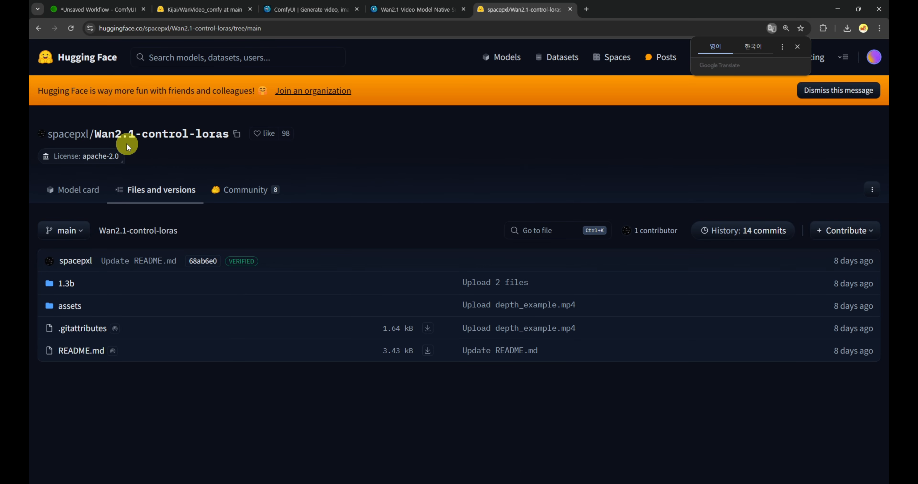
pyautogui.click(67, 288)
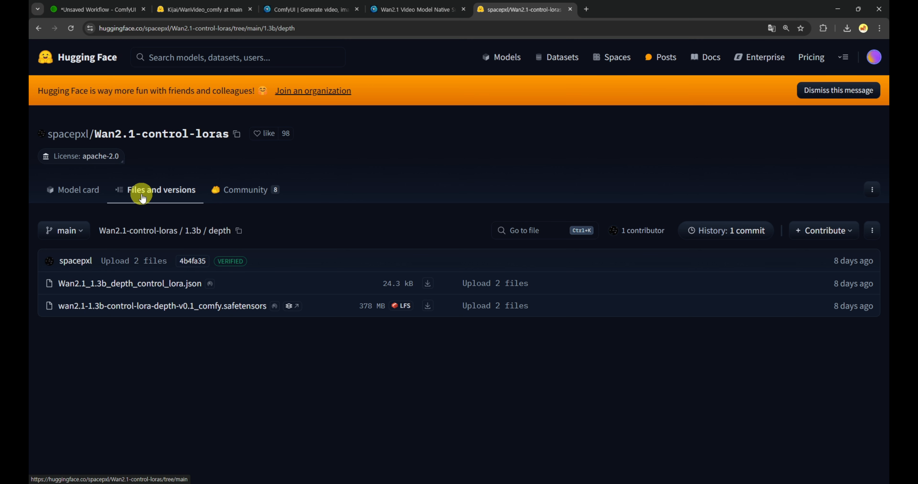
pyautogui.click(198, 235)
pyautogui.click(61, 306)
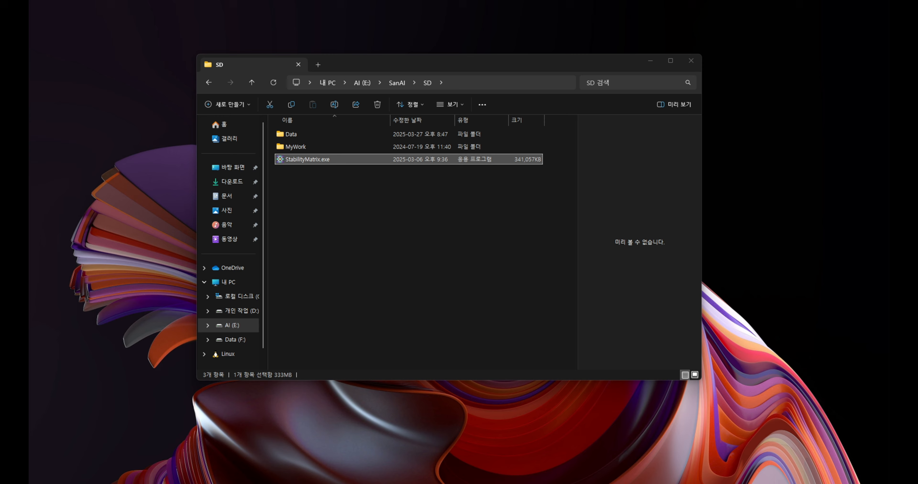
# Switch to File Explorer and examine the control LoRA files stored in SD\Data\Models\Lora\Wan2_1\control, then close the window.
pyautogui.hotkey('alt', 'Tab')
pyautogui.doubleClick(302, 136)
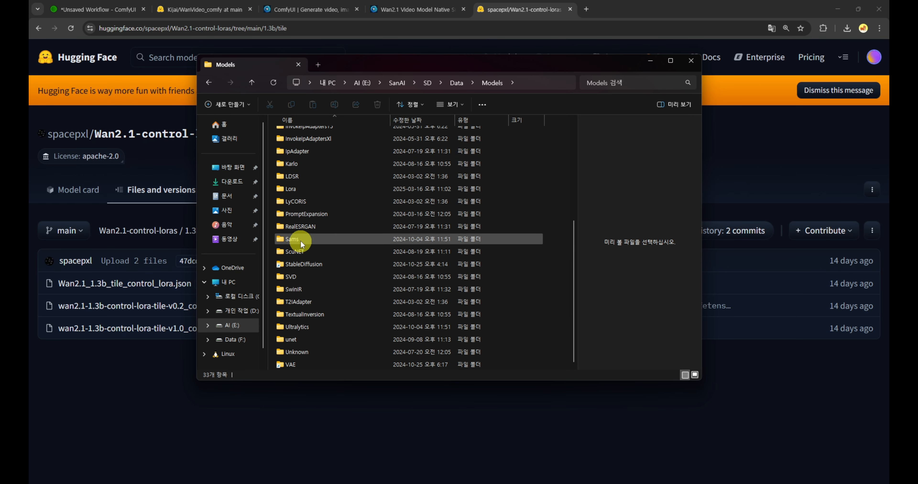
pyautogui.doubleClick(291, 188)
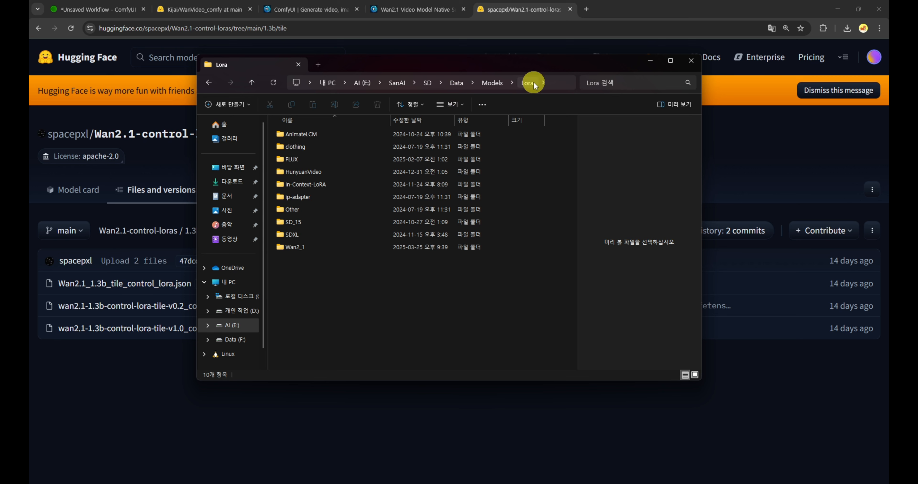
pyautogui.doubleClick(295, 248)
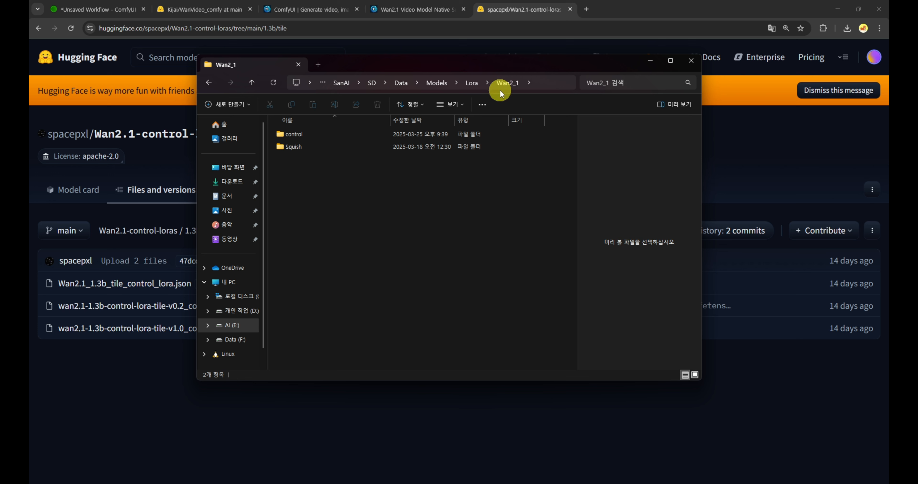
pyautogui.click(476, 87)
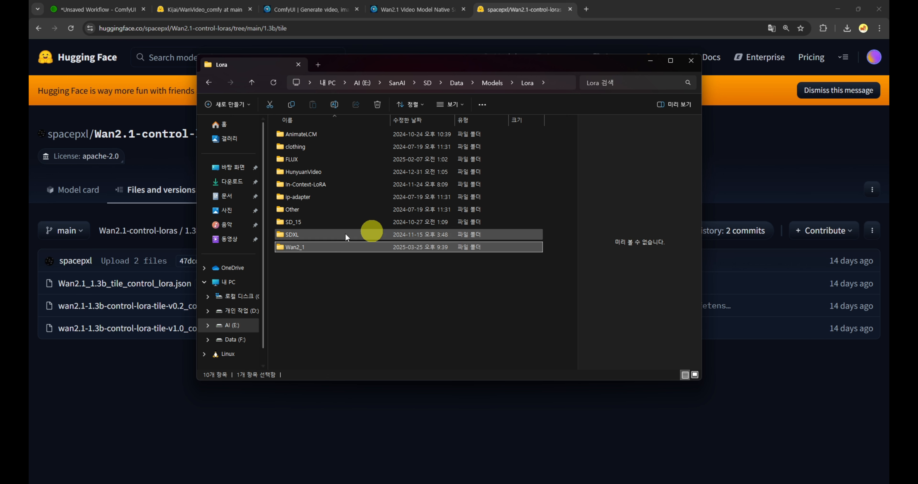
pyautogui.doubleClick(294, 247)
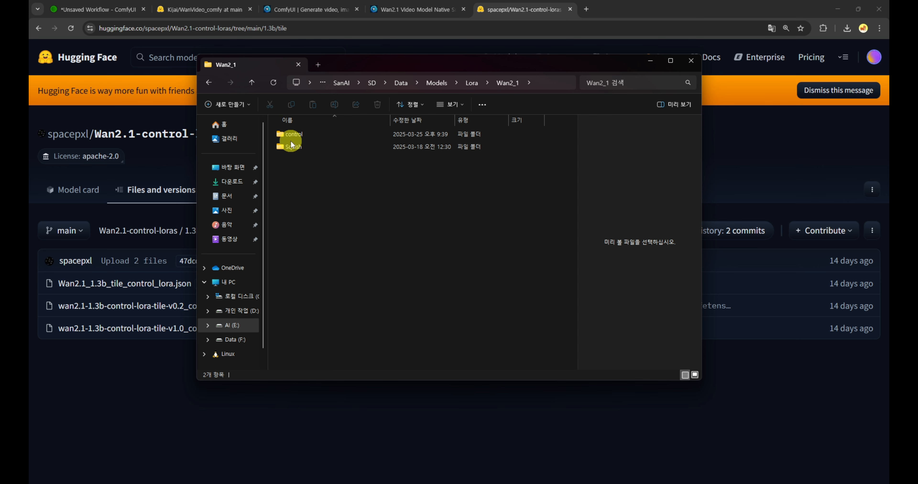
pyautogui.doubleClick(294, 136)
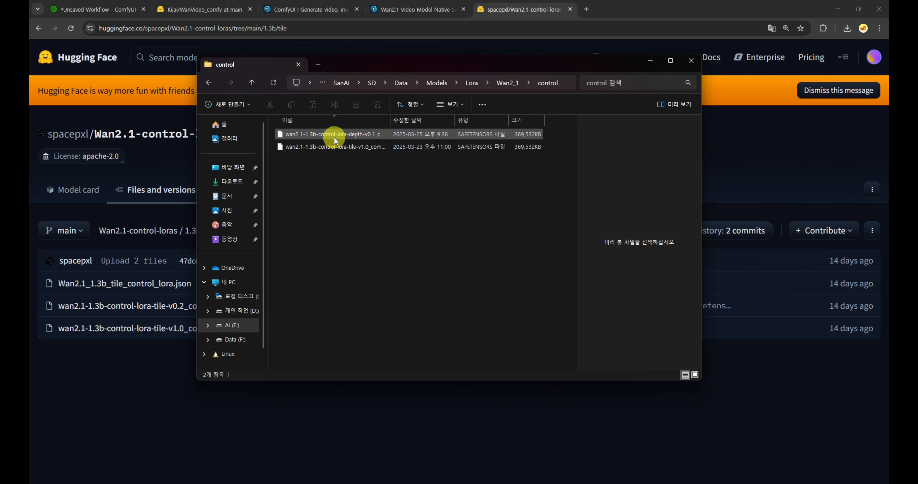
pyautogui.click(328, 147)
pyautogui.click(690, 61)
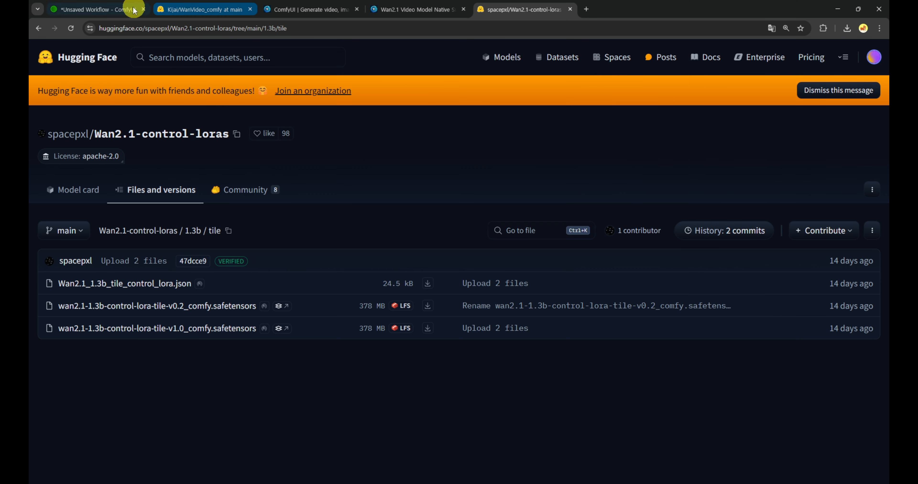
# Return to ComfyUI and connect the LoraLoaderModelOnly node's model output to the first SamplerCustom node's model input.
pyautogui.click(134, 11)
pyautogui.scroll(-5, 342, 242)
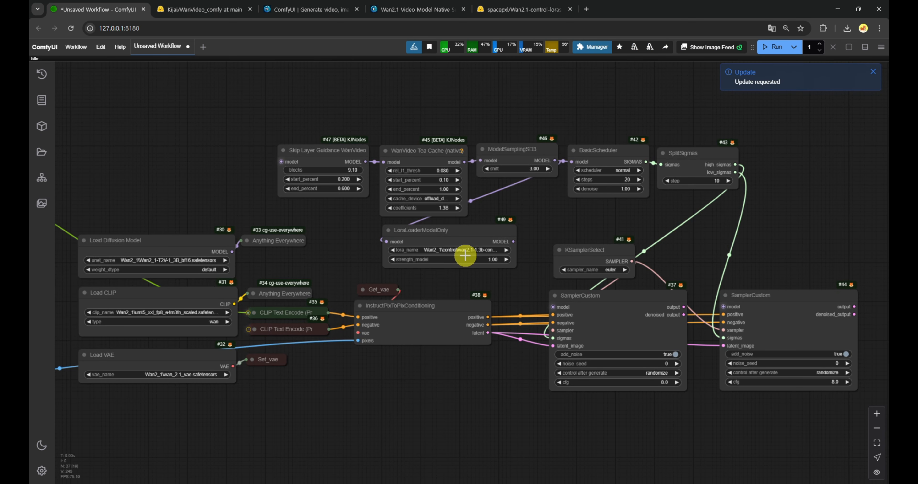
pyautogui.scroll(5, 524, 254)
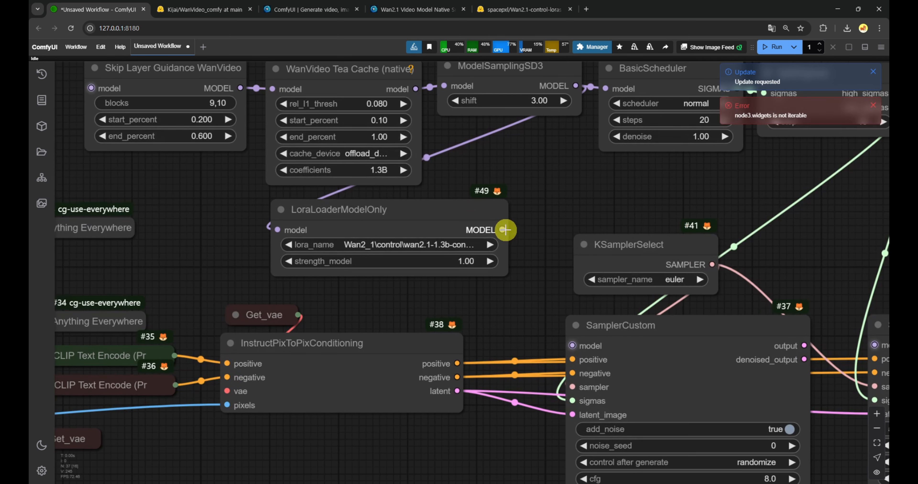
pyautogui.moveTo(513, 234); pyautogui.dragTo(571, 348)
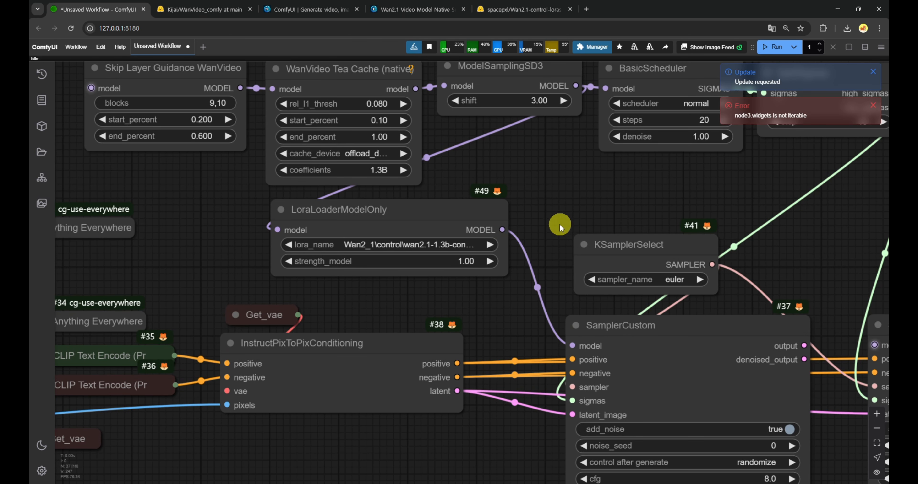
# Add a VAE Decode (Tiled) node fed by the second SamplerCustom's output, place it directly after that node, and narrow it.
pyautogui.scroll(-5, 560, 229)
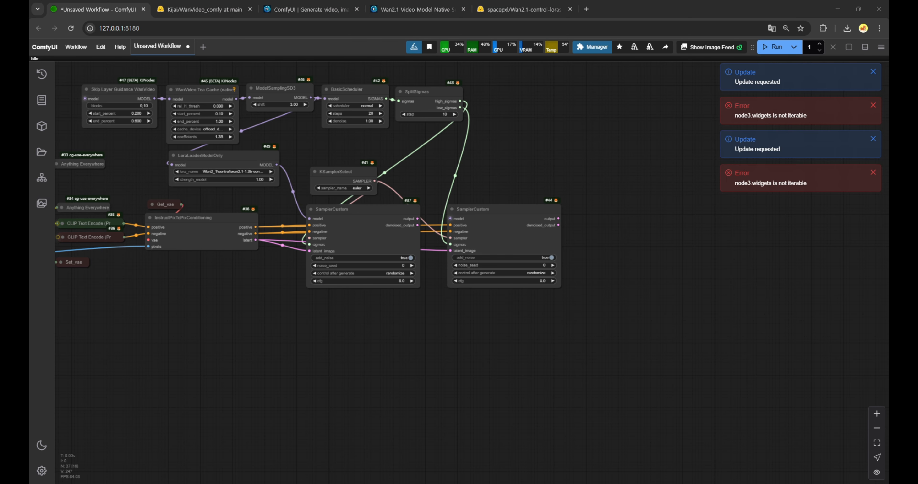
pyautogui.scroll(5, 491, 272)
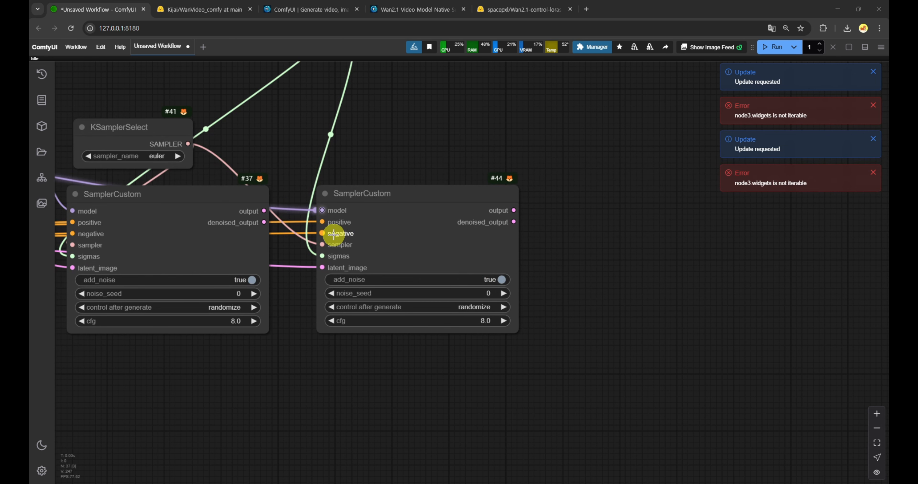
pyautogui.moveTo(514, 210); pyautogui.dragTo(549, 219)
pyautogui.click(550, 220)
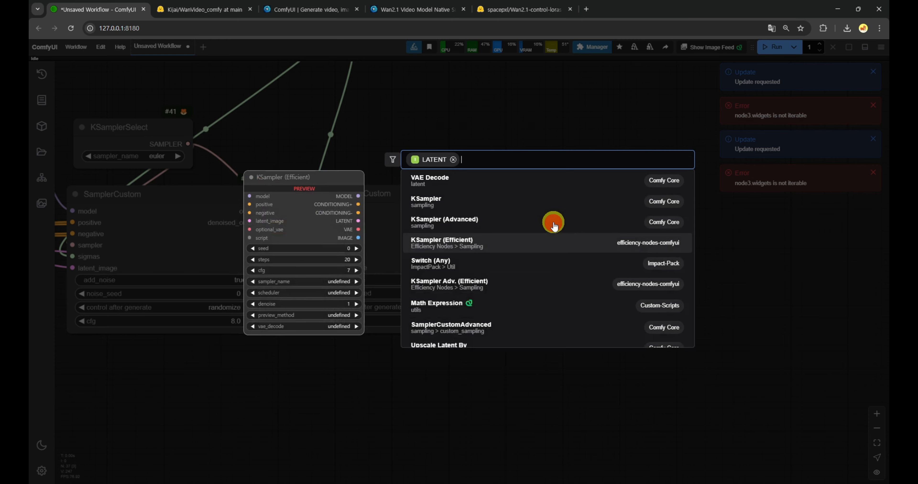
pyautogui.write('vae d')
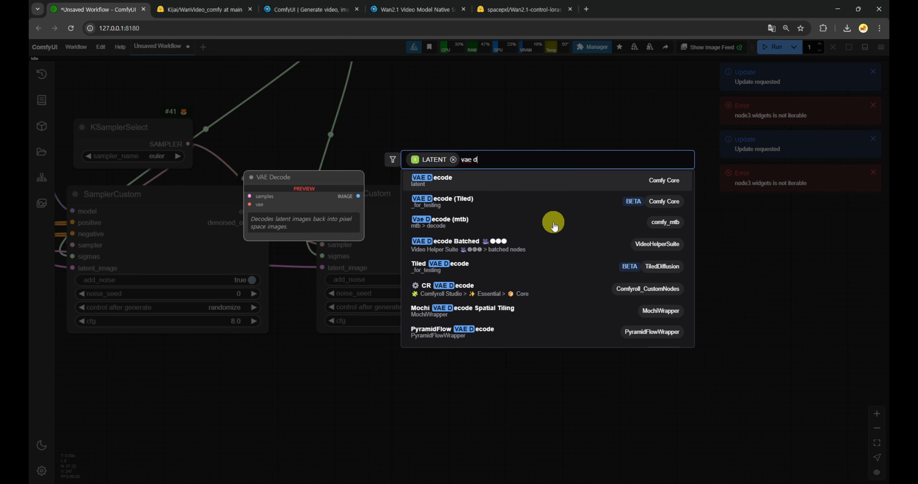
pyautogui.click(546, 203)
pyautogui.click(579, 199)
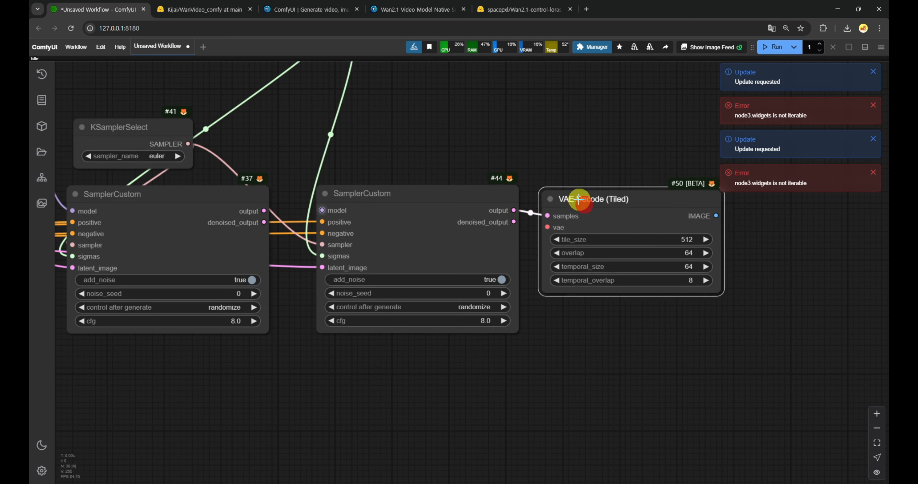
pyautogui.moveTo(579, 199); pyautogui.dragTo(570, 194)
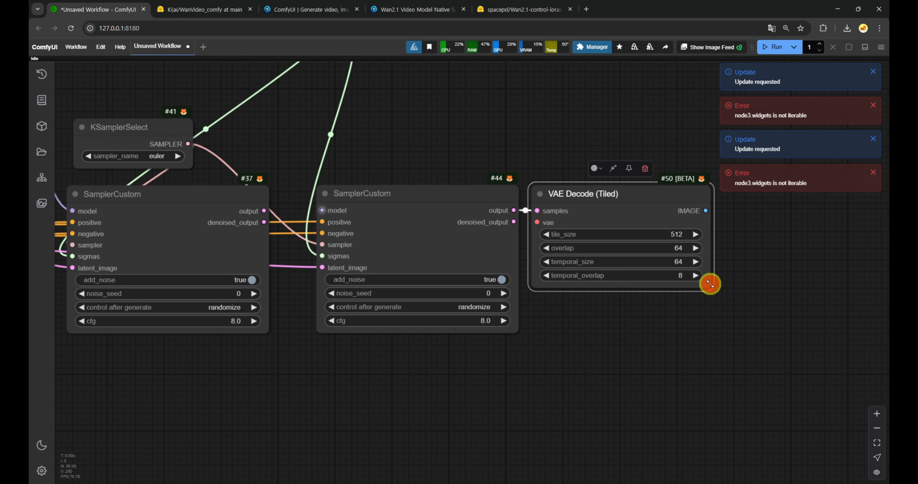
pyautogui.moveTo(710, 284); pyautogui.dragTo(647, 267)
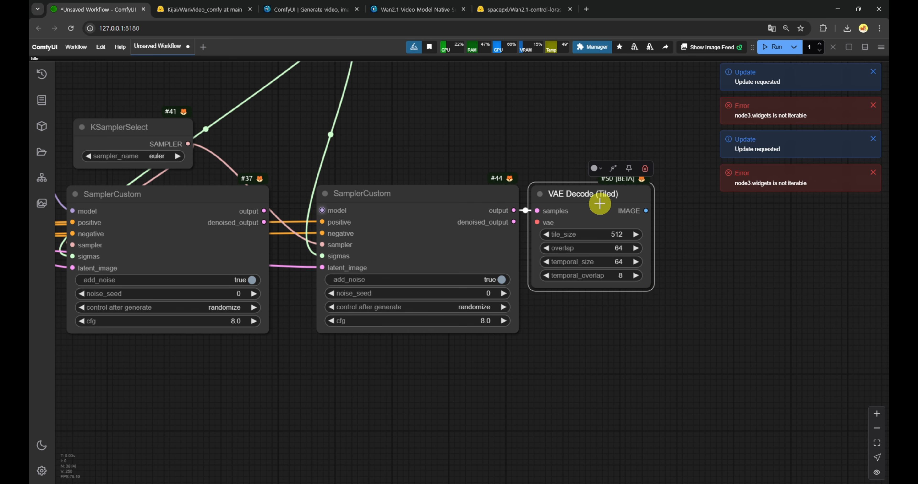
# Add a Video Combine node fed by the VAE Decode (Tiled) image output and place it directly after the decoder.
pyautogui.moveTo(694, 264); pyautogui.dragTo(540, 211)
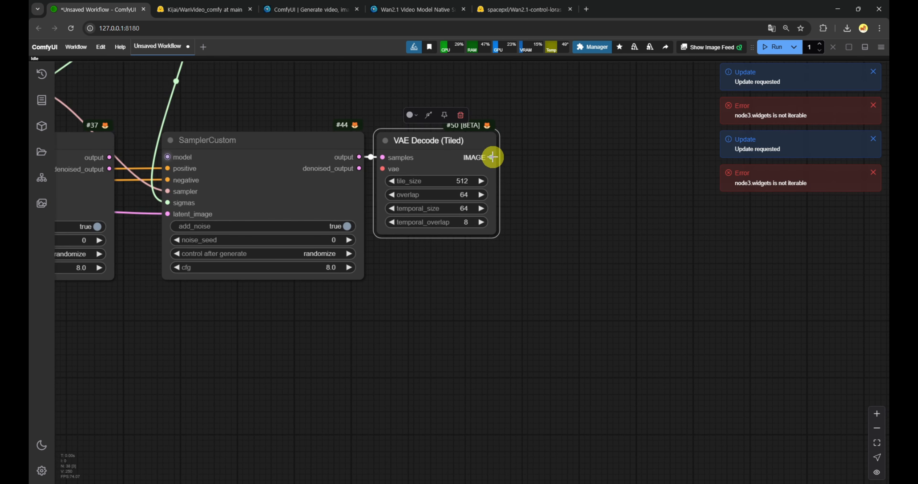
pyautogui.moveTo(492, 157); pyautogui.dragTo(521, 165)
pyautogui.click(487, 246)
pyautogui.moveTo(616, 165); pyautogui.dragTo(589, 156)
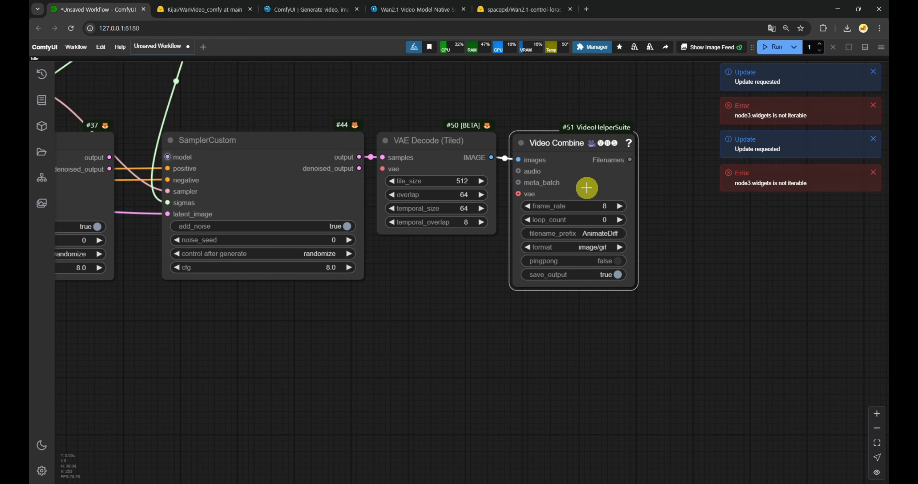
# Set the Video Combine format to video/h264-mp4, turn off save_output, and convert its frame_rate value to an input.
pyautogui.scroll(5, 612, 249)
pyautogui.click(594, 253)
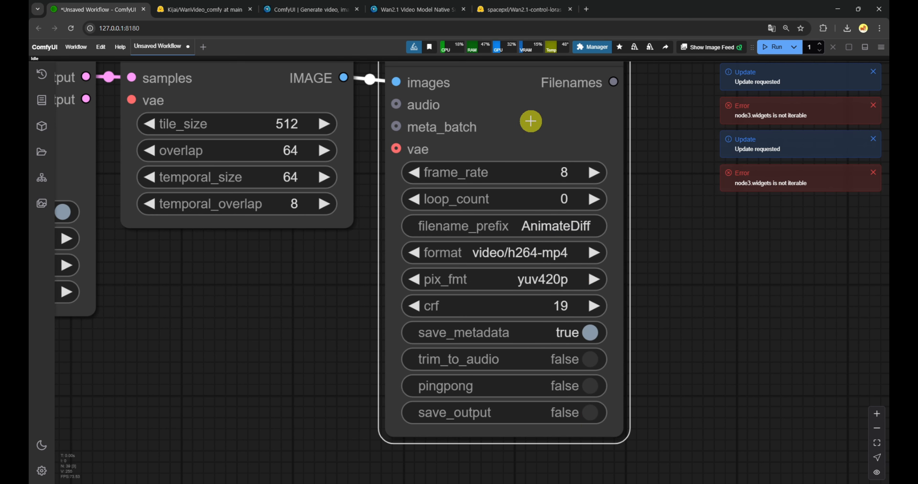
pyautogui.rightClick(531, 121)
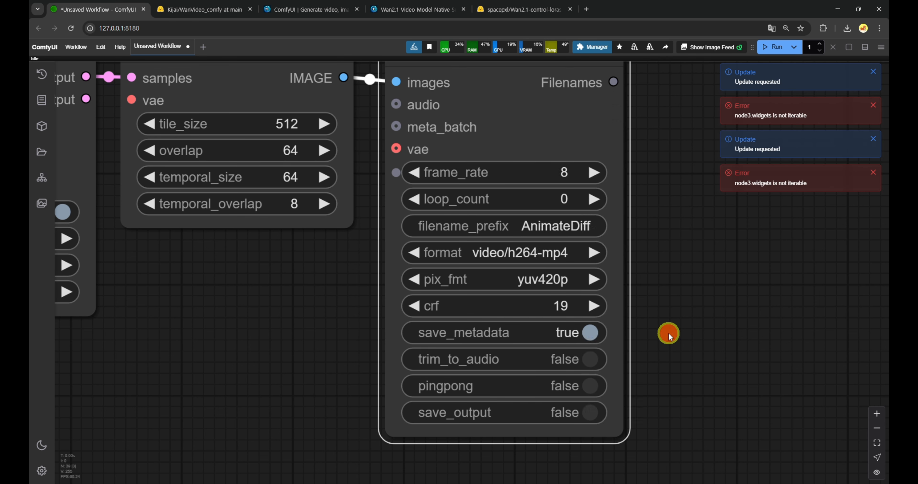
pyautogui.scroll(-10, 292, 308)
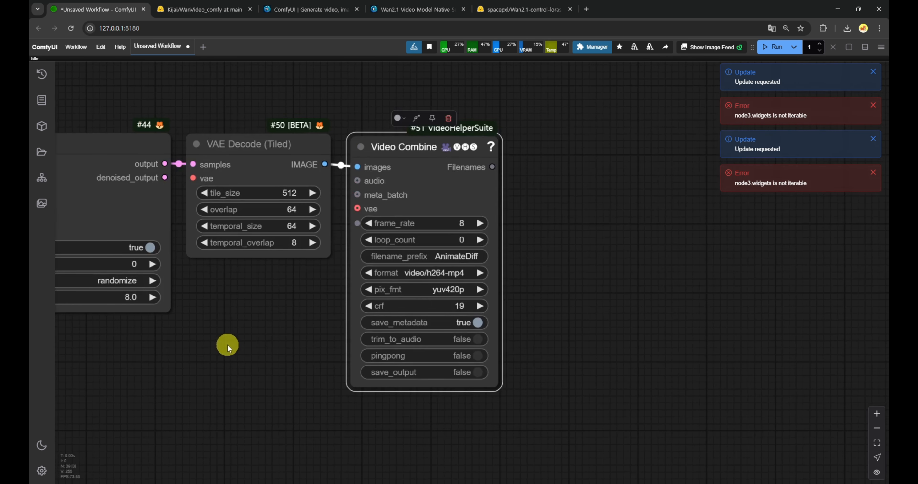
# Duplicate the Get_vae node above the Video Combine node, connect its output to that node's vae input, and collapse it.
pyautogui.scroll(7, 382, 146)
pyautogui.scroll(-3, 382, 141)
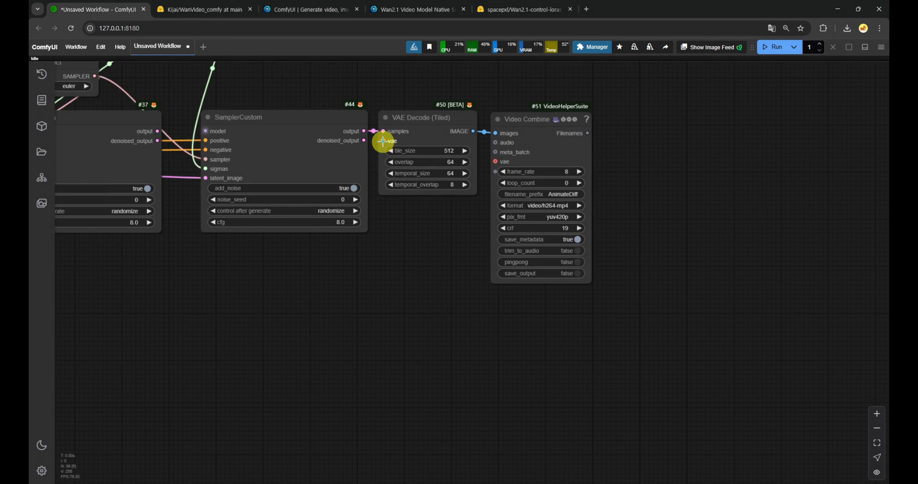
pyautogui.moveTo(373, 151); pyautogui.dragTo(407, 144)
pyautogui.click(320, 132)
pyautogui.scroll(-4, 320, 131)
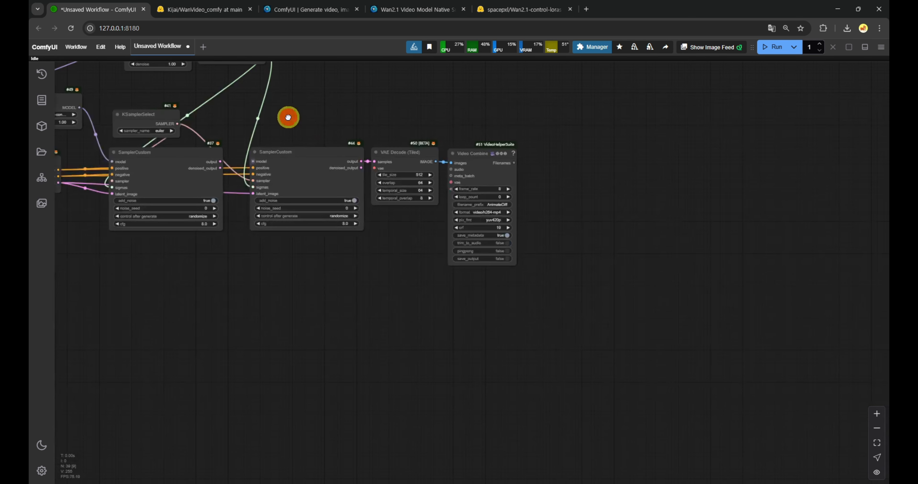
pyautogui.moveTo(288, 117); pyautogui.dragTo(632, 196)
pyautogui.moveTo(239, 211); pyautogui.dragTo(298, 174)
pyautogui.click(368, 190)
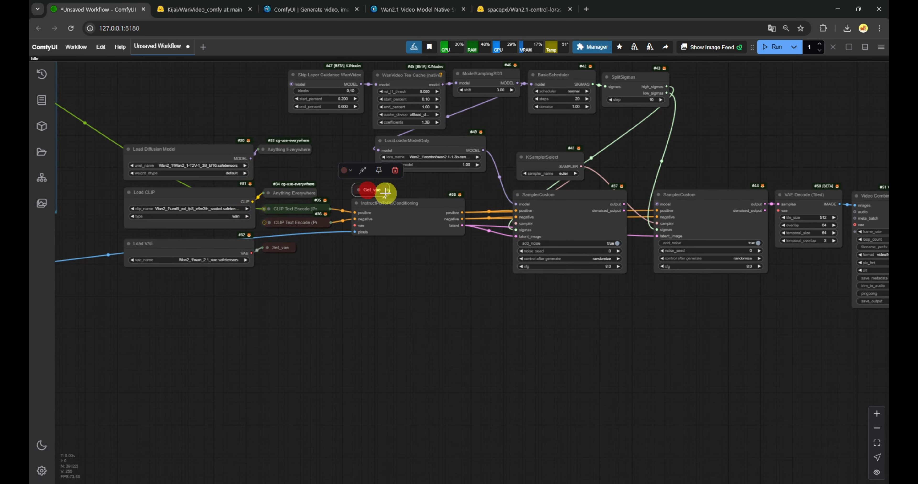
pyautogui.moveTo(820, 161)
pyautogui.mouseDown()
pyautogui.moveTo(496, 144)
pyautogui.moveTo(445, 163)
pyautogui.mouseUp()
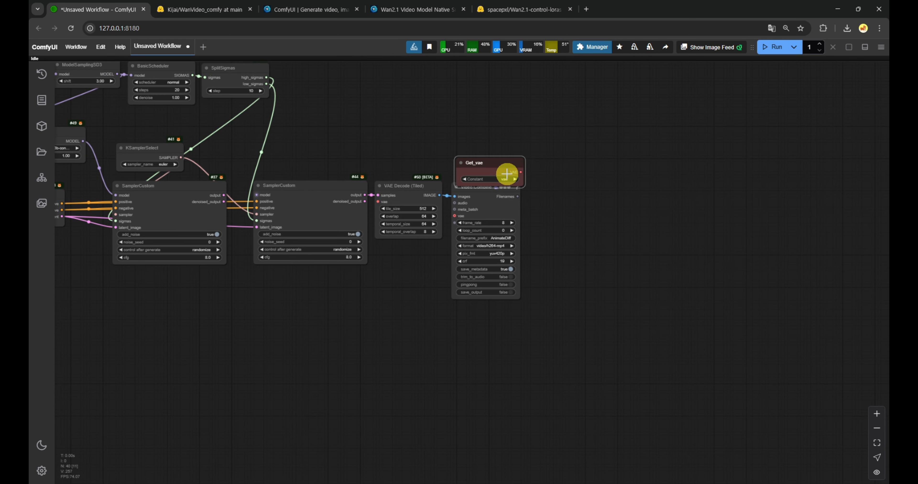
pyautogui.moveTo(523, 172); pyautogui.dragTo(456, 216)
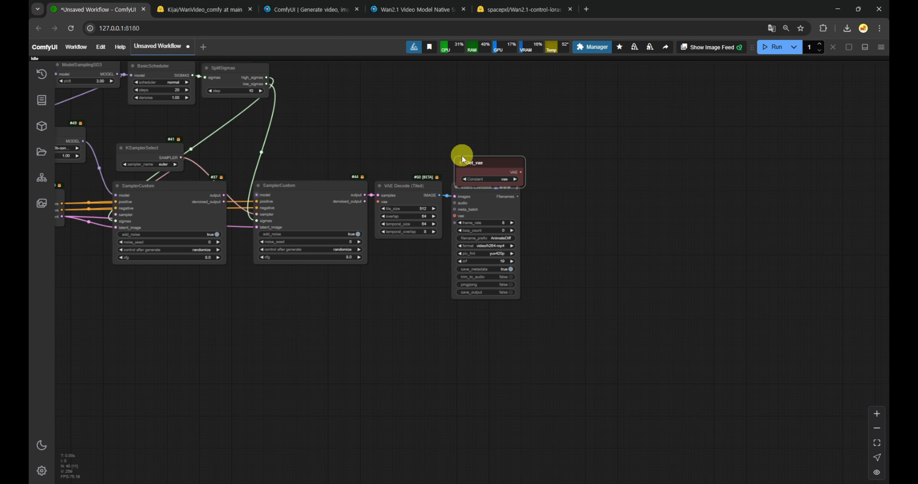
pyautogui.click(459, 163)
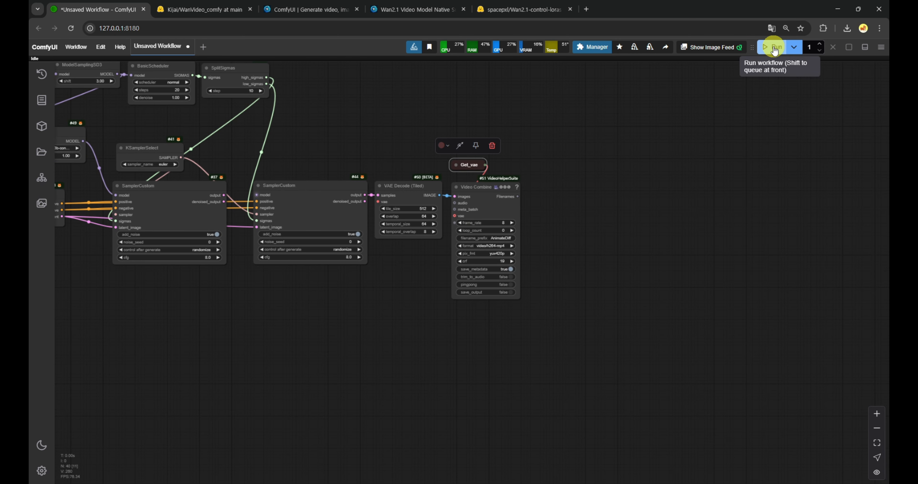
# Test-run the workflow and cancel the run.
pyautogui.click(775, 47)
pyautogui.scroll(4, 483, 139)
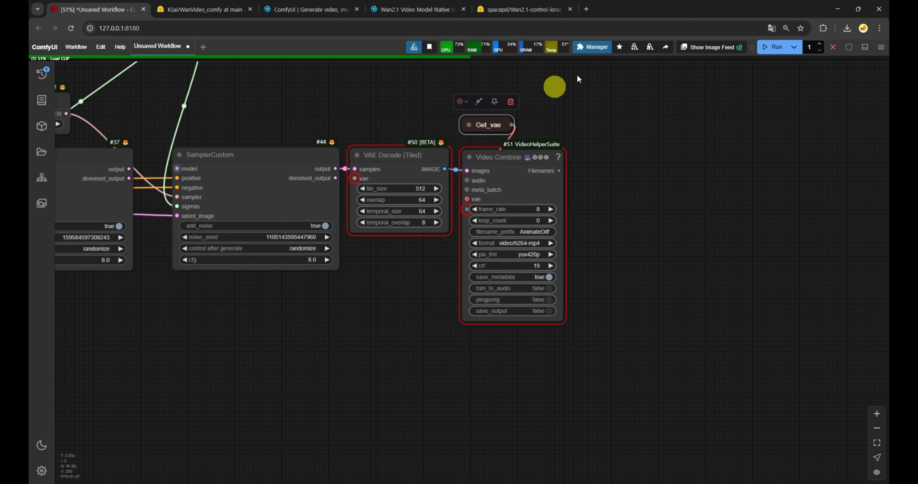
pyautogui.click(834, 50)
# Expand the duplicated Get_vae node, connect its VAE output to the VAE Decode (Tiled) vae input, and place it above the decoder.
pyautogui.hotkey('alt', 'c')
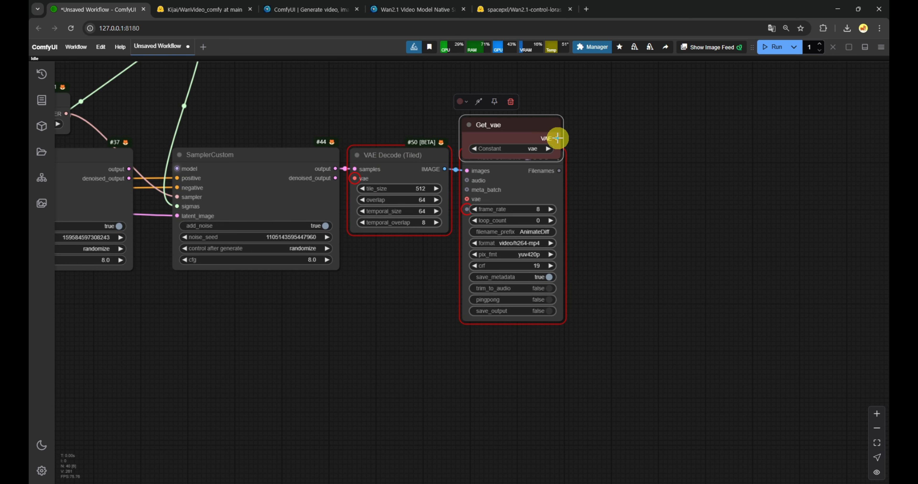
pyautogui.moveTo(556, 138); pyautogui.dragTo(355, 178)
pyautogui.moveTo(508, 131); pyautogui.dragTo(468, 142)
# Add a Set_fps node with the constant fps, fed by the fps output of the Video Info (Loaded) node, and collapse it.
pyautogui.click(402, 285)
pyautogui.moveTo(236, 320); pyautogui.dragTo(634, 301)
pyautogui.scroll(-5, 530, 310)
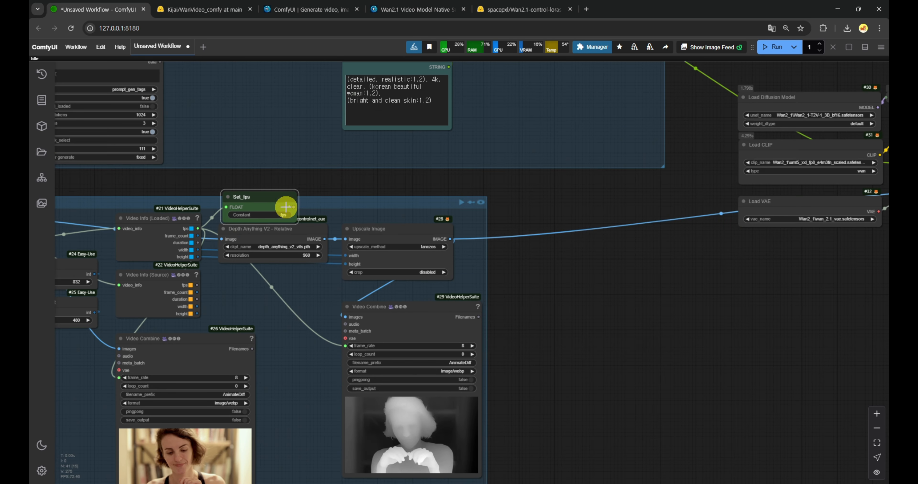
pyautogui.scroll(3, 274, 214)
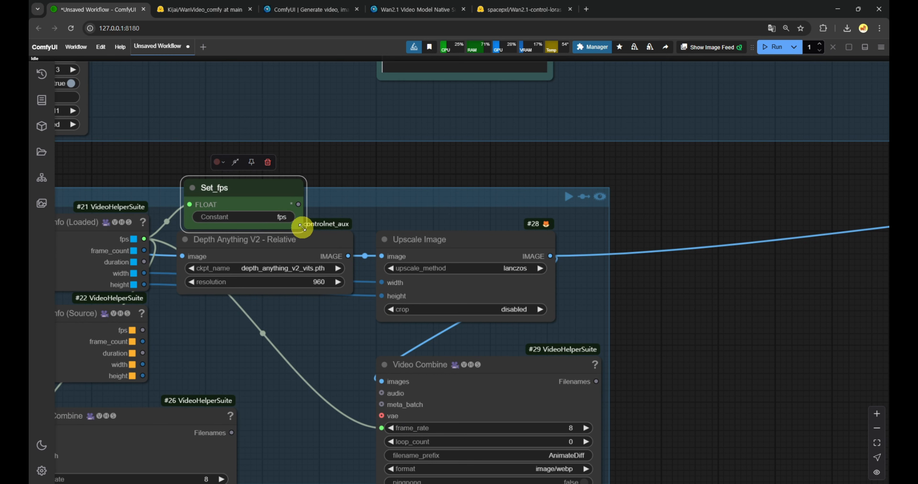
pyautogui.click(192, 188)
pyautogui.moveTo(196, 193); pyautogui.dragTo(248, 220)
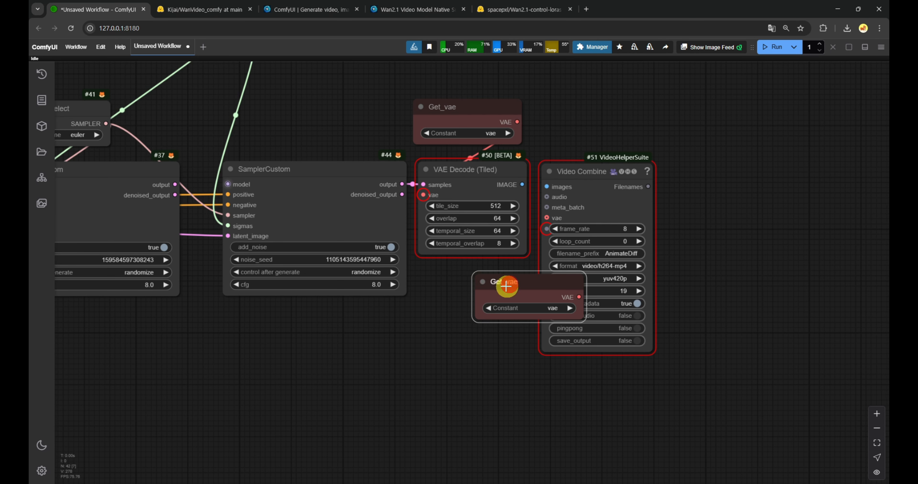
# Make a Get node with the constant fps, connect it to the output Video Combine's frame_rate input, and collapse it.
pyautogui.click(524, 299)
pyautogui.moveTo(517, 293); pyautogui.dragTo(547, 228)
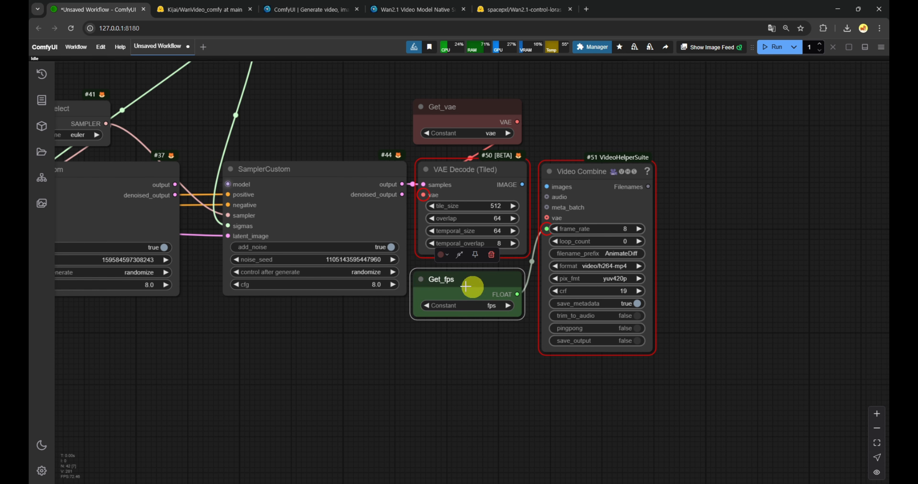
pyautogui.click(421, 282)
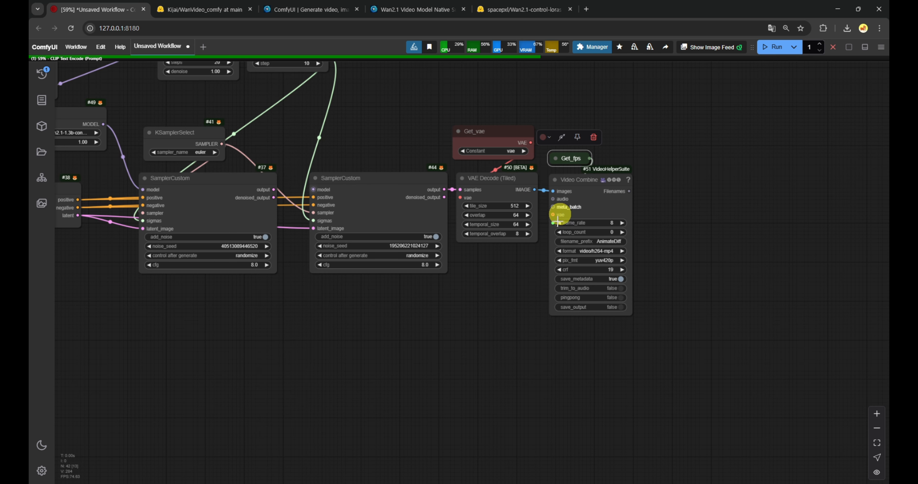
# Set the first SamplerCustom node's control after generate to fixed and its cfg to 6.
pyautogui.scroll(-5, 563, 254)
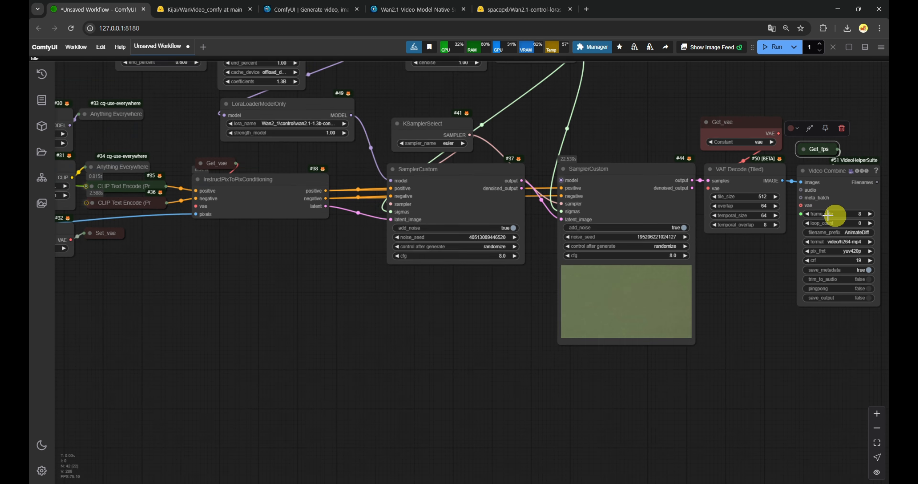
pyautogui.scroll(10, 476, 235)
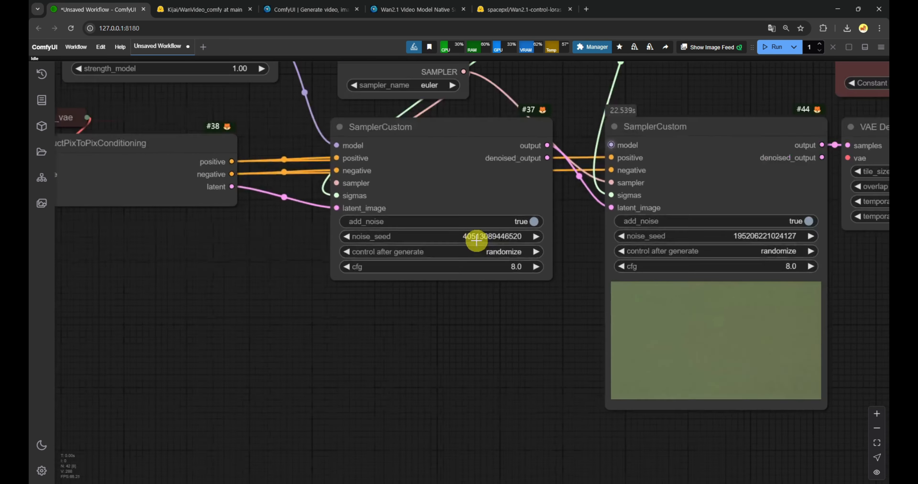
pyautogui.moveTo(376, 361); pyautogui.dragTo(392, 367)
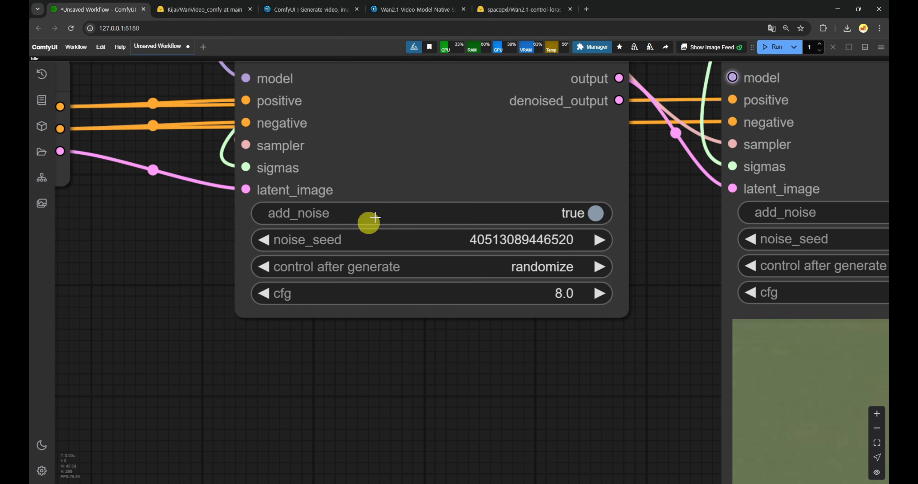
pyautogui.click(549, 264)
pyautogui.click(558, 265)
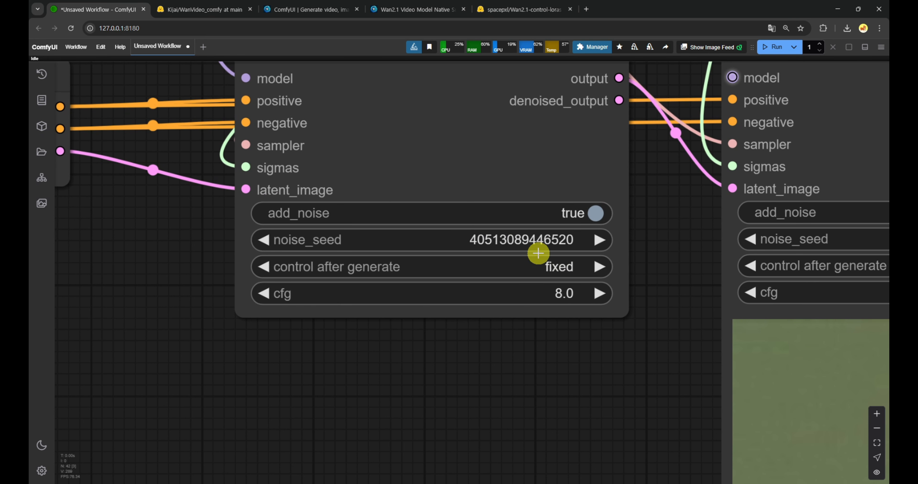
pyautogui.click(563, 294)
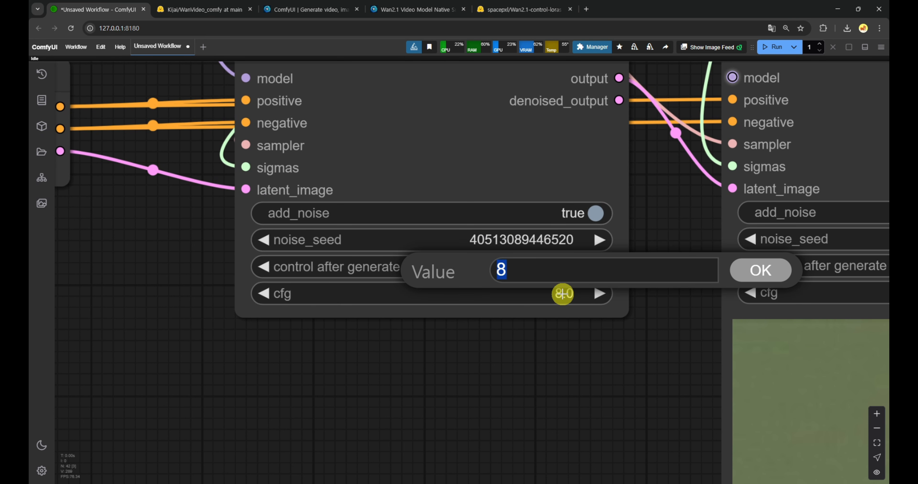
pyautogui.write('6')
pyautogui.press('Return')
# In the second SamplerCustom node, turn off add_noise, set noise_seed to 0 and cfg to 6, and fix the seed control.
pyautogui.scroll(-3, 567, 322)
pyautogui.moveTo(622, 344); pyautogui.dragTo(312, 367)
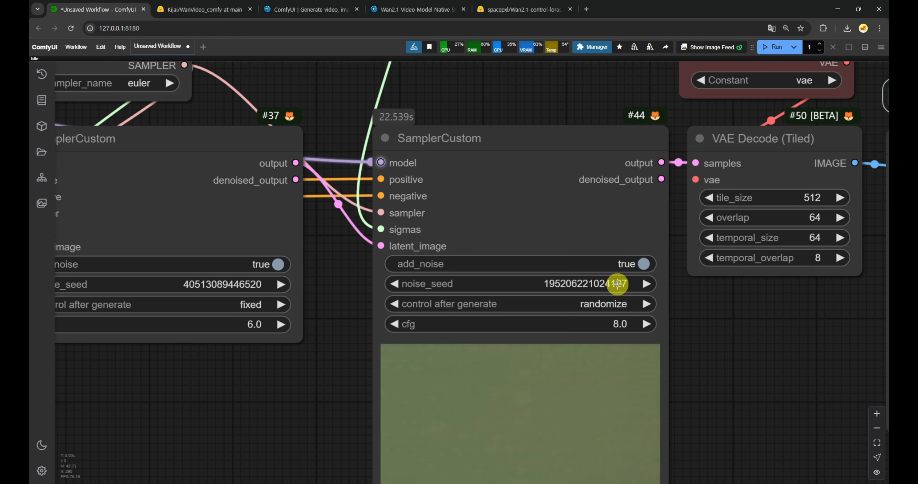
pyautogui.click(631, 264)
pyautogui.click(616, 323)
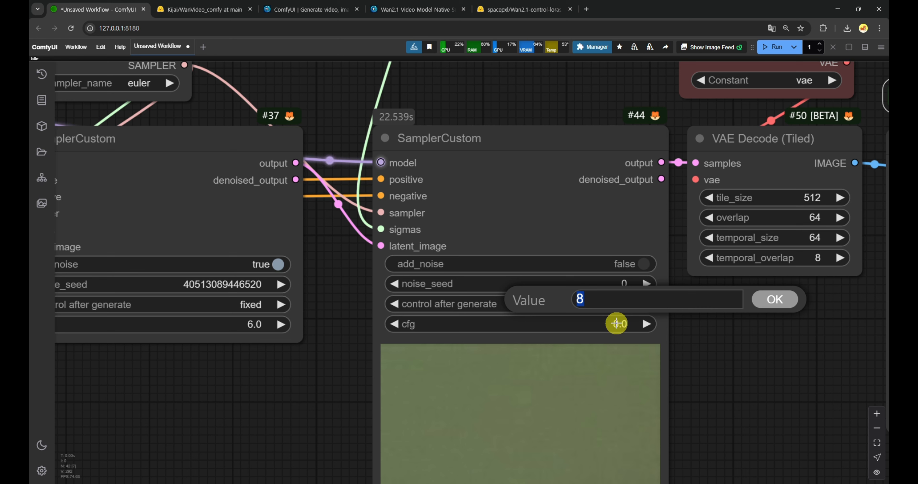
pyautogui.write('6')
pyautogui.press('Return')
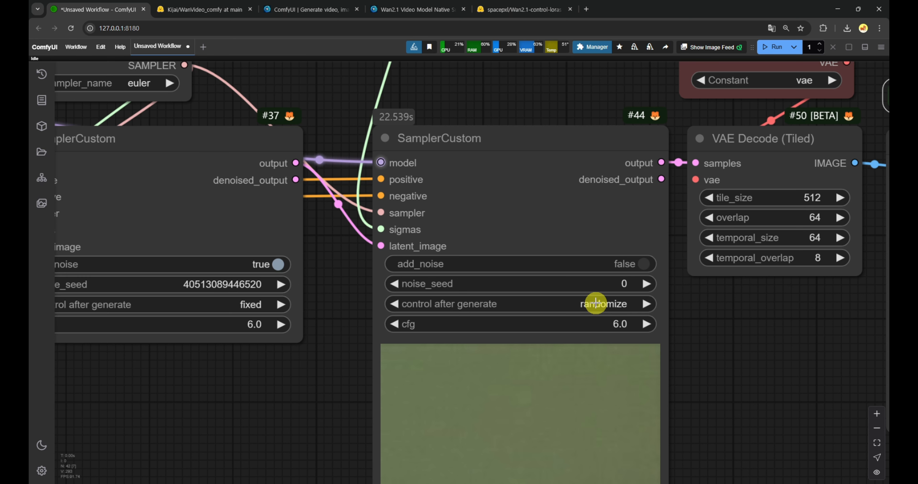
pyautogui.click(595, 301)
pyautogui.click(608, 302)
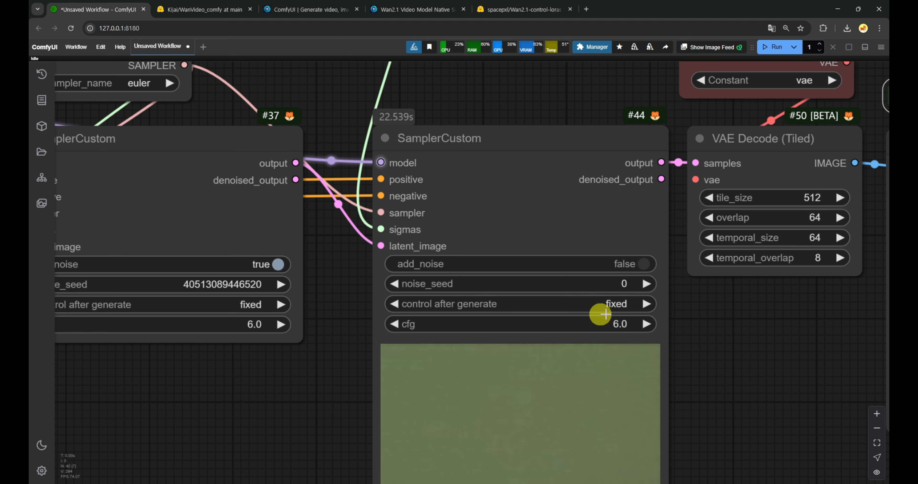
# Connect the LoraLoaderModelOnly node's model output to the second SamplerCustom node's model input.
pyautogui.scroll(-5, 358, 388)
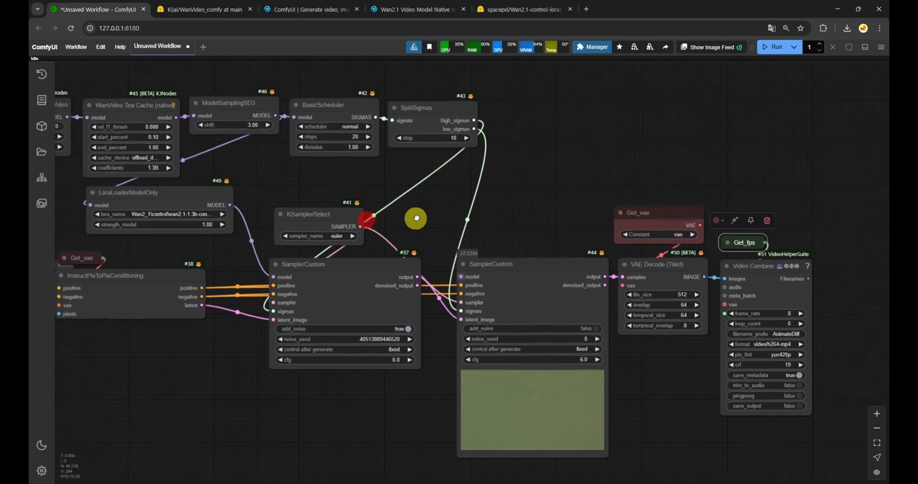
pyautogui.moveTo(416, 218); pyautogui.dragTo(433, 210)
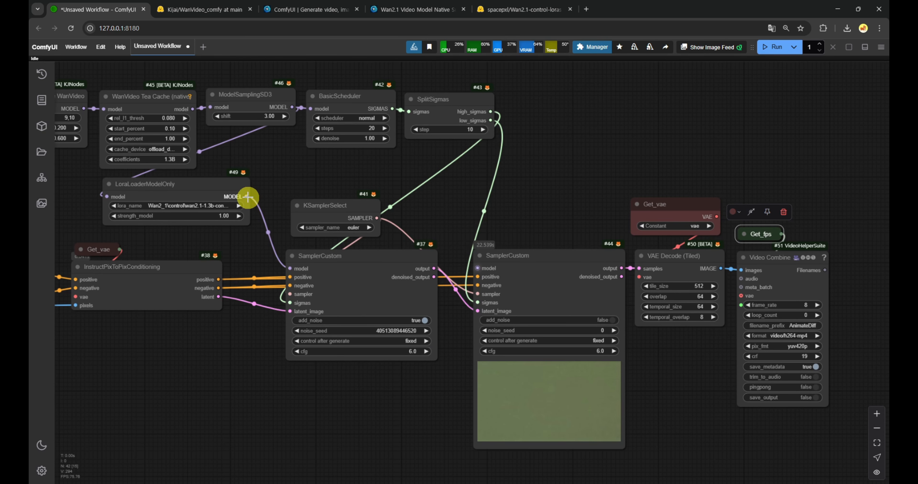
pyautogui.moveTo(262, 170); pyautogui.dragTo(531, 237)
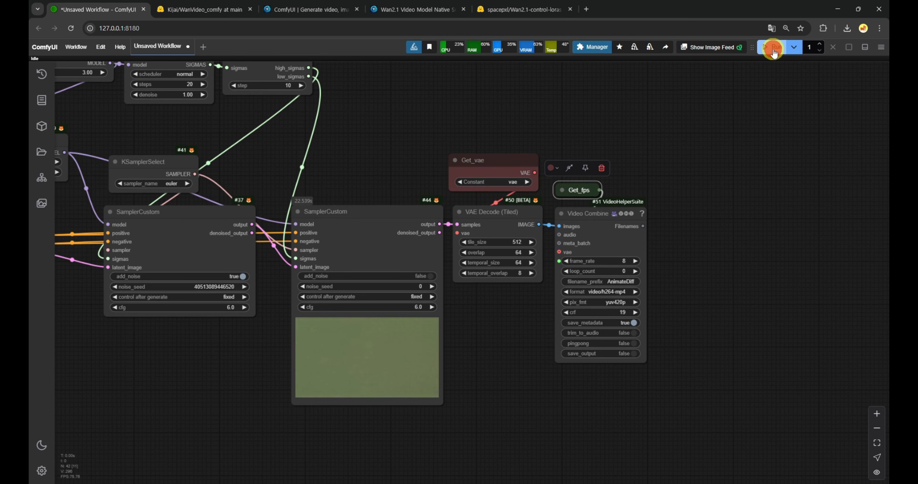
# Run the workflow and follow the generation across the node graph and the sampler previews.
pyautogui.click(774, 50)
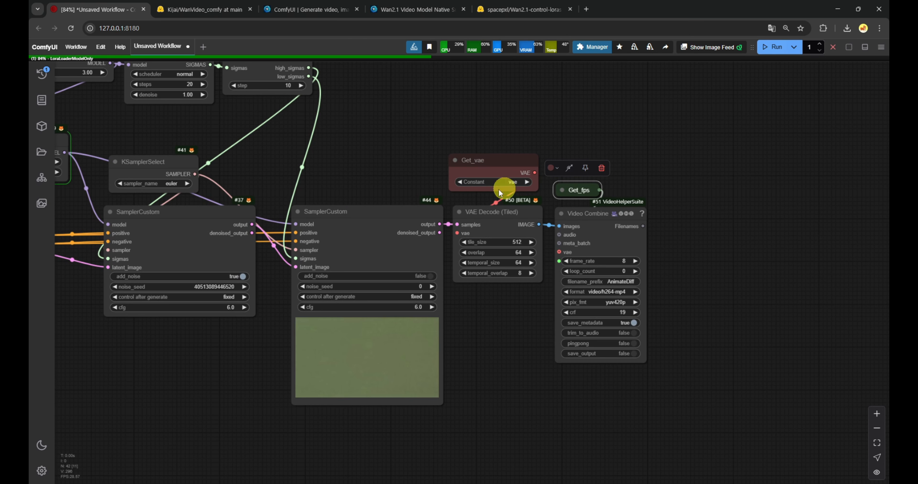
pyautogui.moveTo(344, 166); pyautogui.dragTo(409, 158)
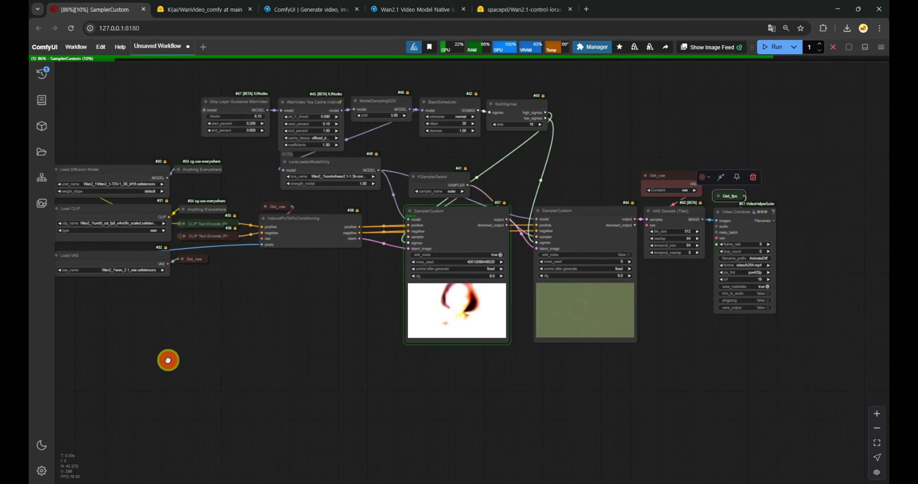
pyautogui.moveTo(168, 360); pyautogui.dragTo(396, 292)
pyautogui.scroll(-4, 321, 258)
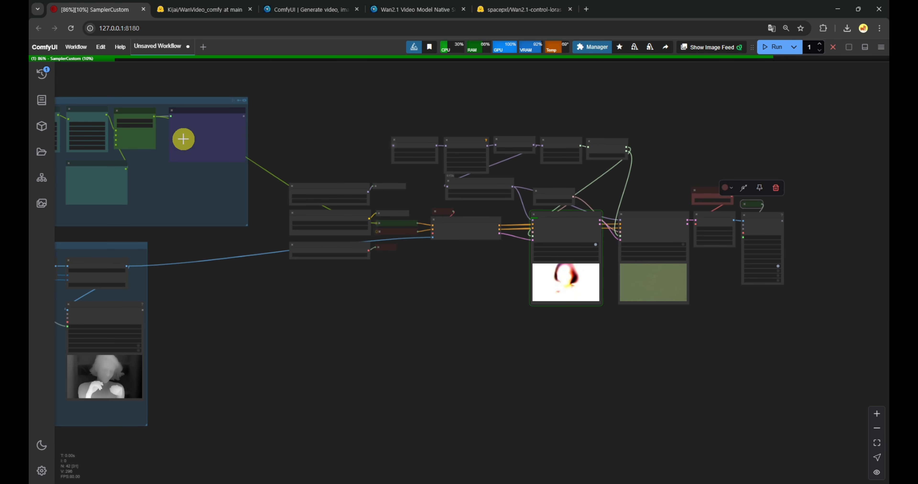
pyautogui.scroll(5, 502, 287)
pyautogui.scroll(4, 502, 287)
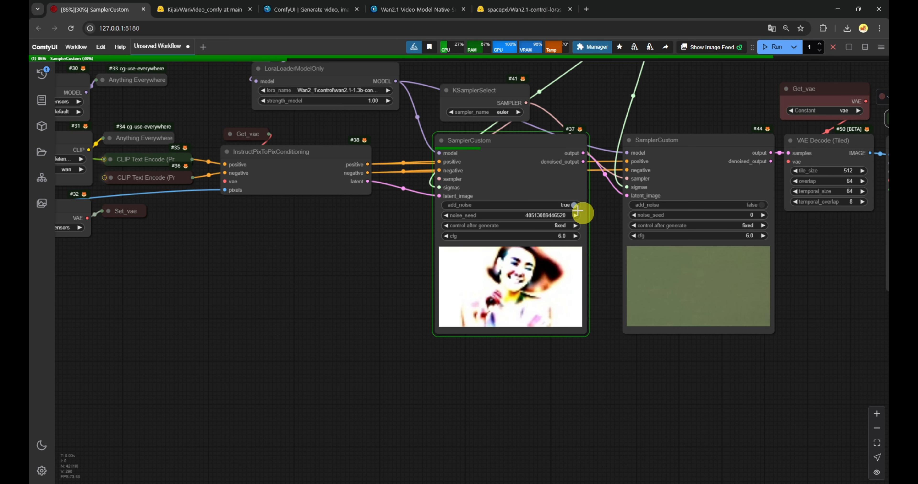
pyautogui.moveTo(581, 98); pyautogui.dragTo(603, 193)
pyautogui.moveTo(708, 201); pyautogui.dragTo(610, 186)
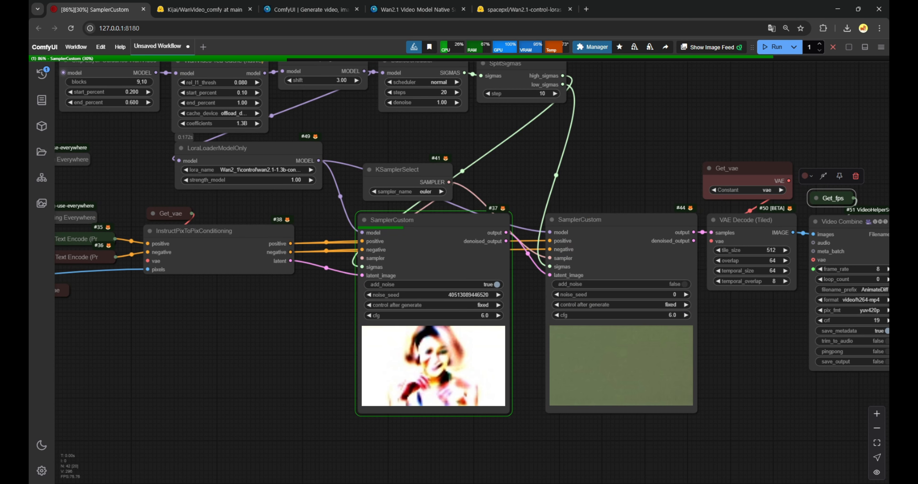
# Check the sampling progress in the Stability Matrix console and return to ComfyUI.
pyautogui.hotkey('alt', 'Tab')
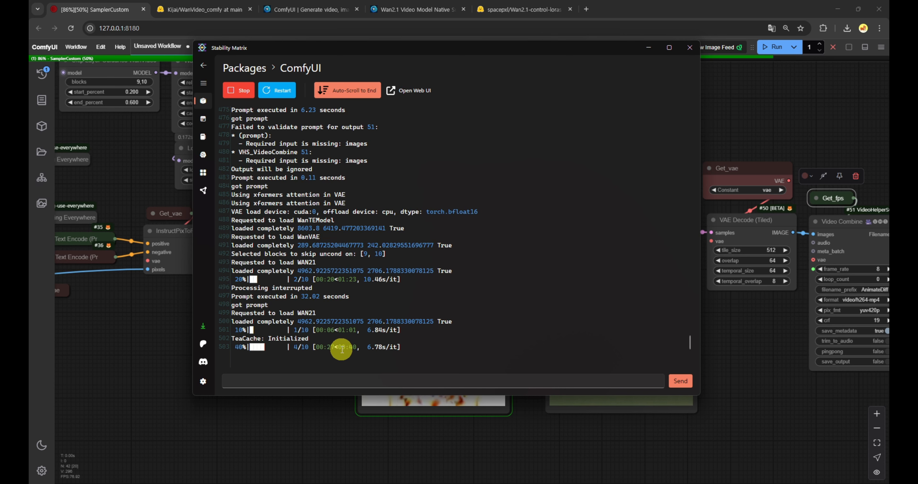
pyautogui.click(165, 341)
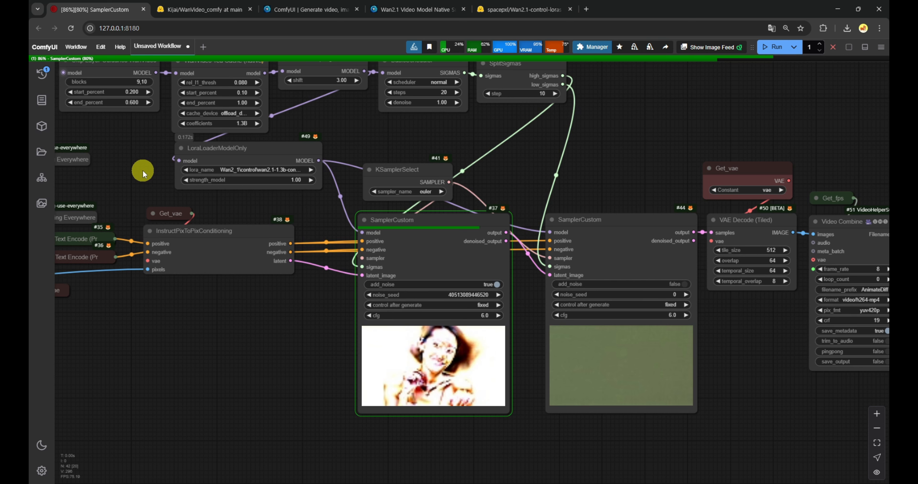
# Examine the preview images of both SamplerCustom nodes while the generation runs.
pyautogui.moveTo(139, 170); pyautogui.dragTo(384, 208)
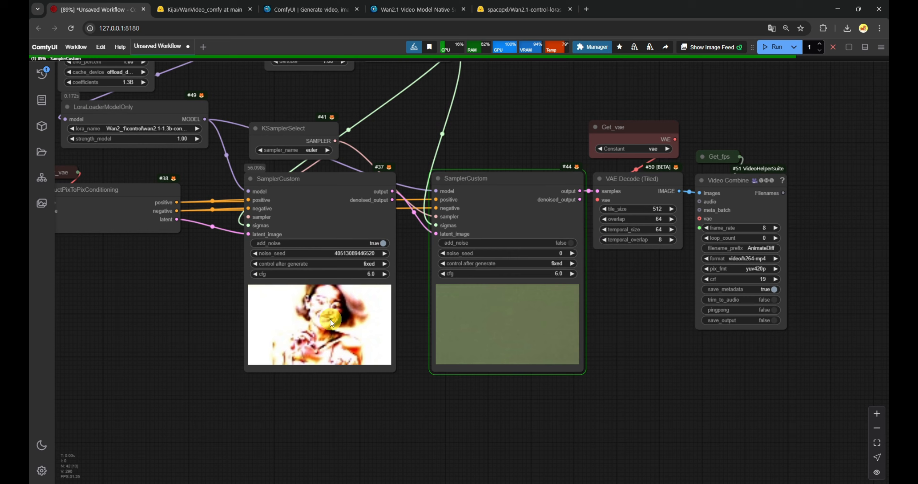
pyautogui.scroll(5, 331, 323)
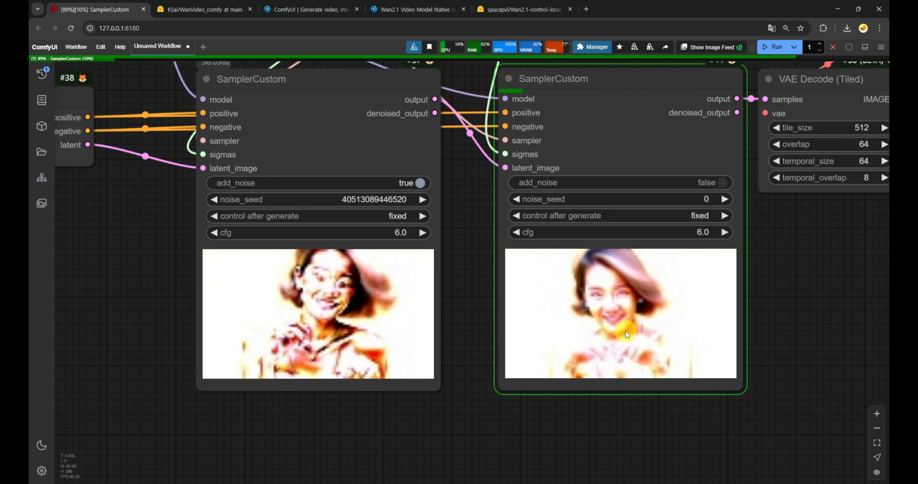
pyautogui.scroll(-2, 641, 328)
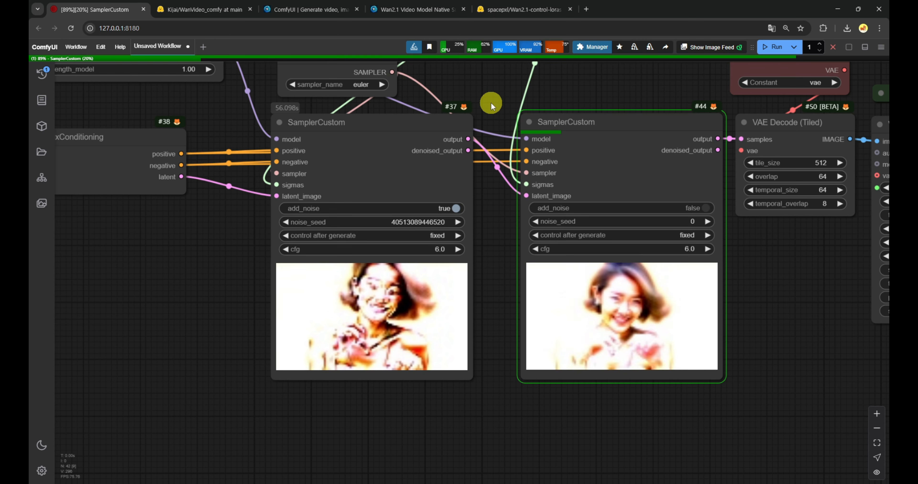
pyautogui.moveTo(492, 103); pyautogui.dragTo(470, 266)
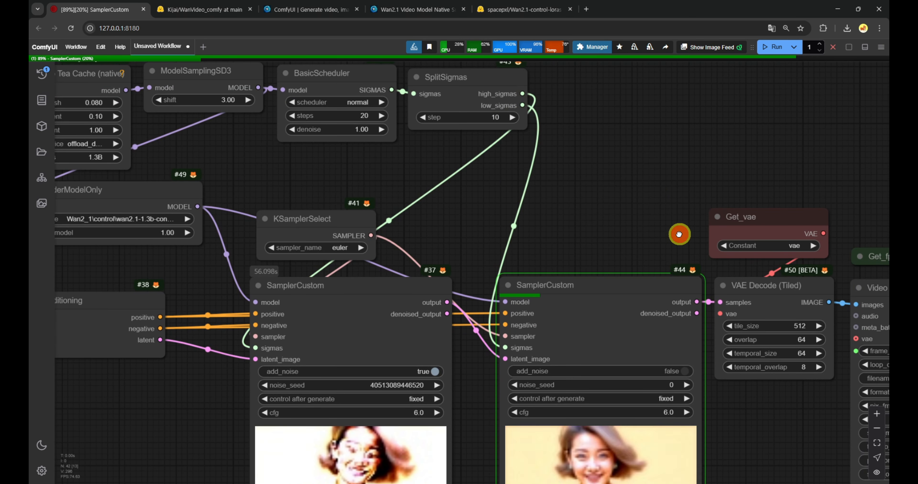
pyautogui.moveTo(665, 319); pyautogui.dragTo(540, 226)
# Compare the finished video in the Video Combine node with the source video, its depth map and the sampler previews.
pyautogui.scroll(1, 405, 299)
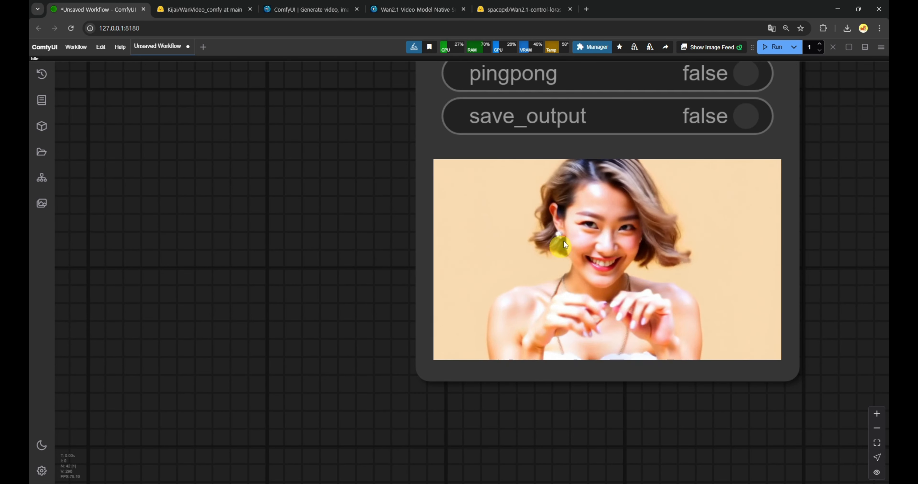
pyautogui.scroll(-20, 586, 257)
pyautogui.scroll(5, 458, 293)
pyautogui.moveTo(220, 339); pyautogui.dragTo(512, 296)
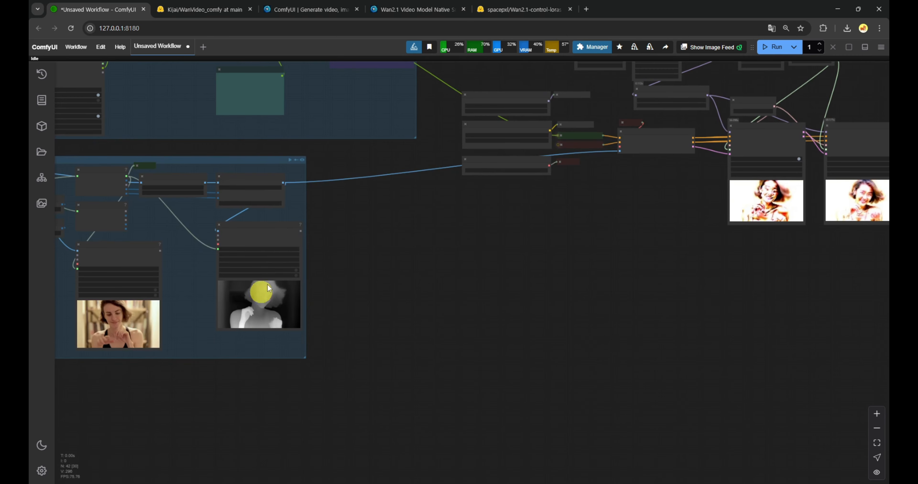
pyautogui.moveTo(756, 284); pyautogui.dragTo(360, 330)
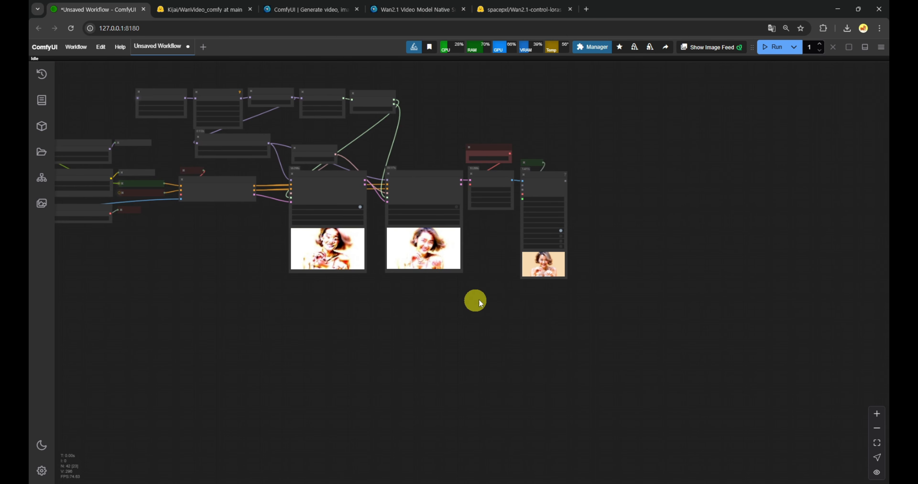
pyautogui.scroll(20, 543, 264)
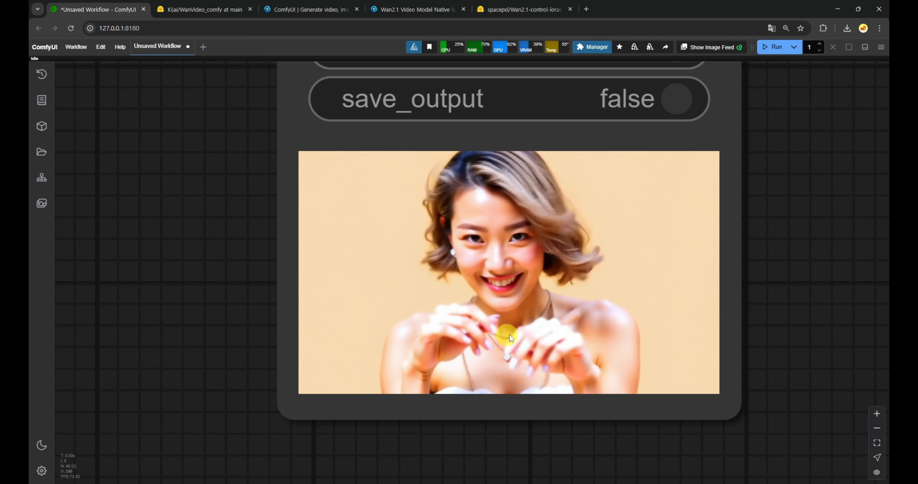
pyautogui.scroll(-14, 474, 286)
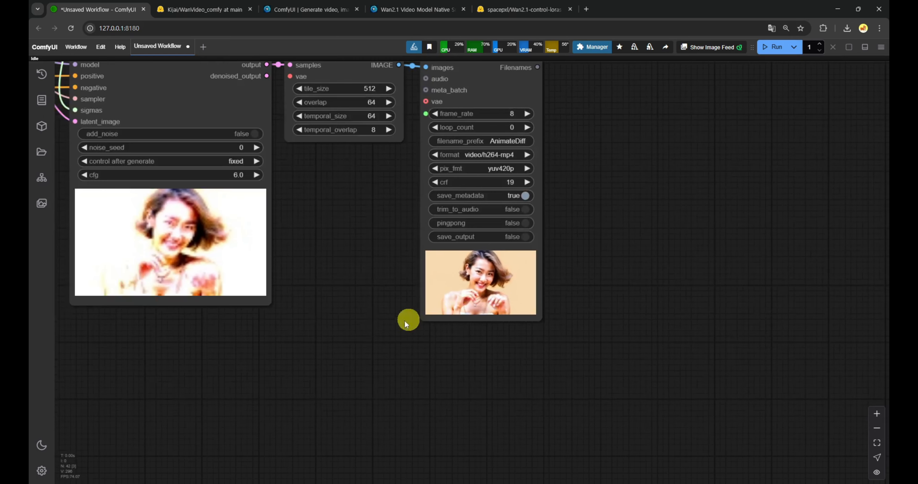
pyautogui.moveTo(316, 274); pyautogui.dragTo(597, 343)
pyautogui.moveTo(301, 90); pyautogui.dragTo(512, 192)
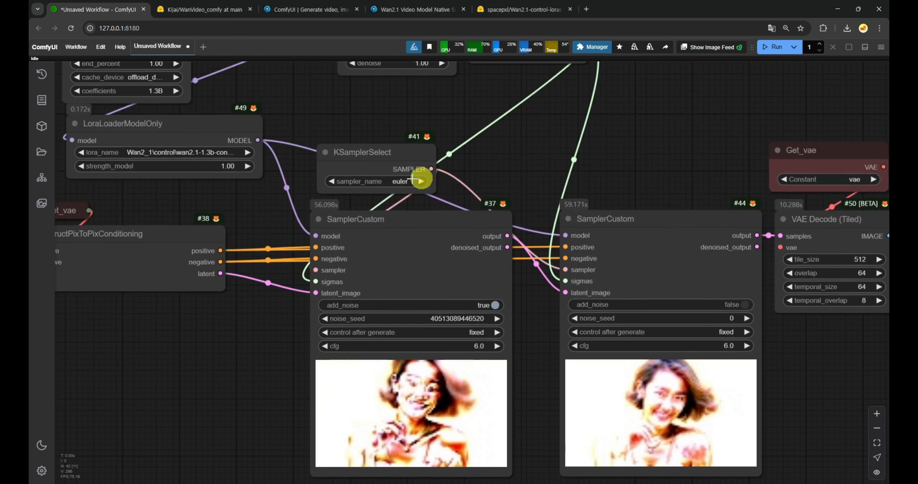
# Group the diffusion model, CLIP and VAE loaders with their attached nodes as "model" and place the group beside Skip Layer Guidance.
pyautogui.scroll(-10, 303, 137)
pyautogui.moveTo(246, 241); pyautogui.dragTo(358, 274)
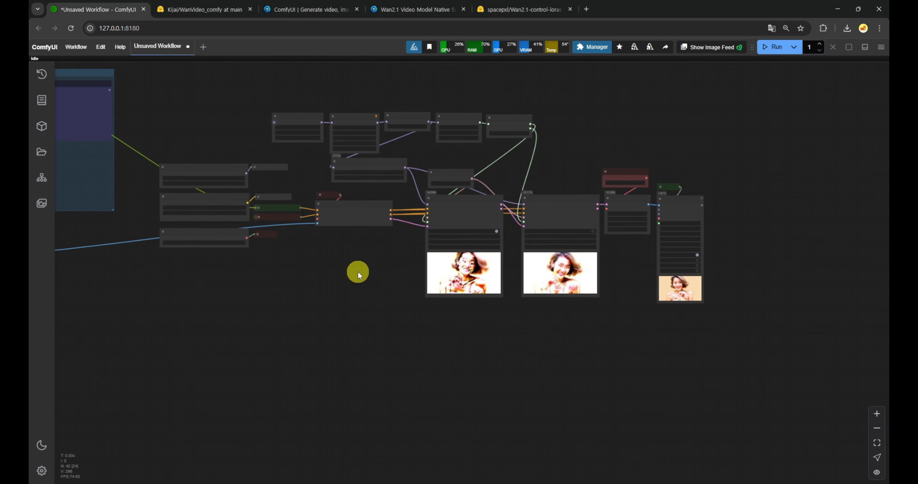
pyautogui.scroll(2, 316, 262)
pyautogui.scroll(1, 316, 262)
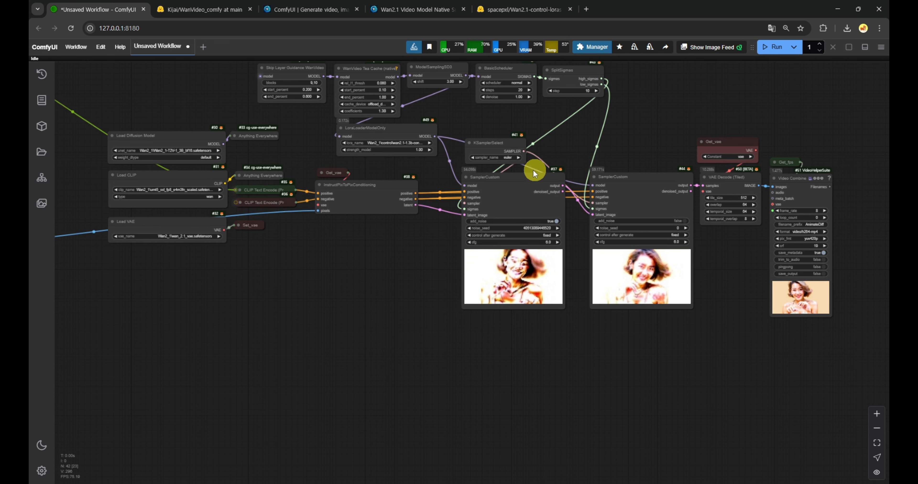
pyautogui.click(518, 180)
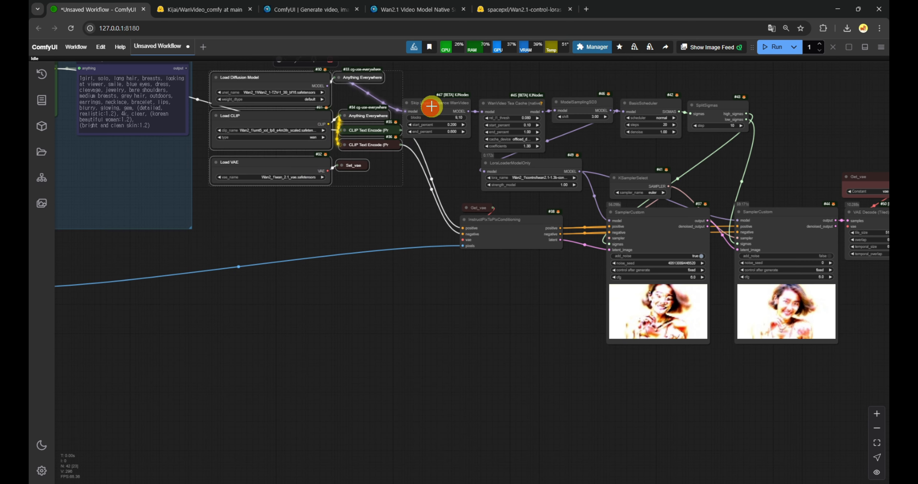
pyautogui.moveTo(430, 107); pyautogui.dragTo(439, 96)
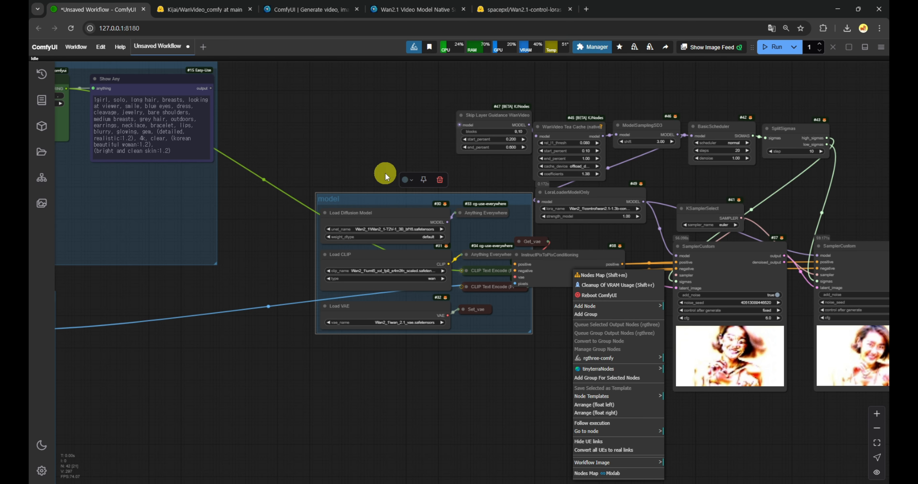
pyautogui.moveTo(411, 197); pyautogui.dragTo(327, 83)
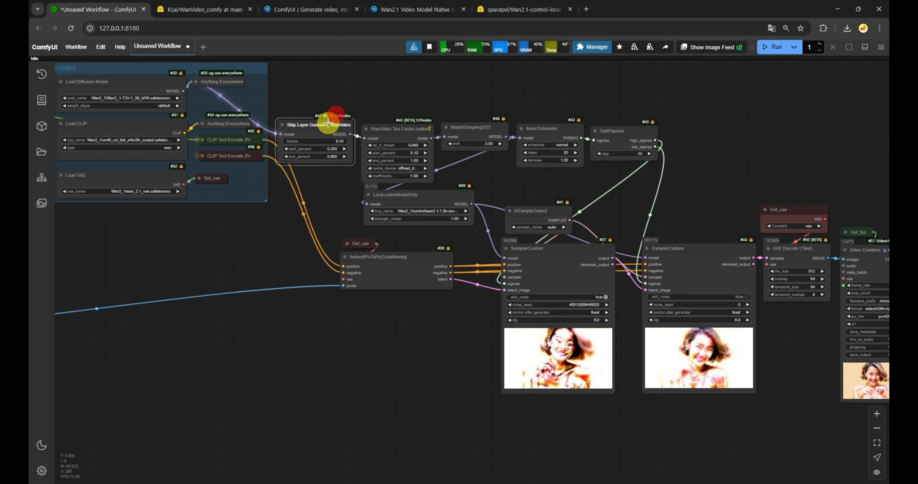
# Group all sampling, decoding and Video Combine nodes as "create video depth" and move the group beside the Video group.
pyautogui.moveTo(327, 121); pyautogui.dragTo(870, 385)
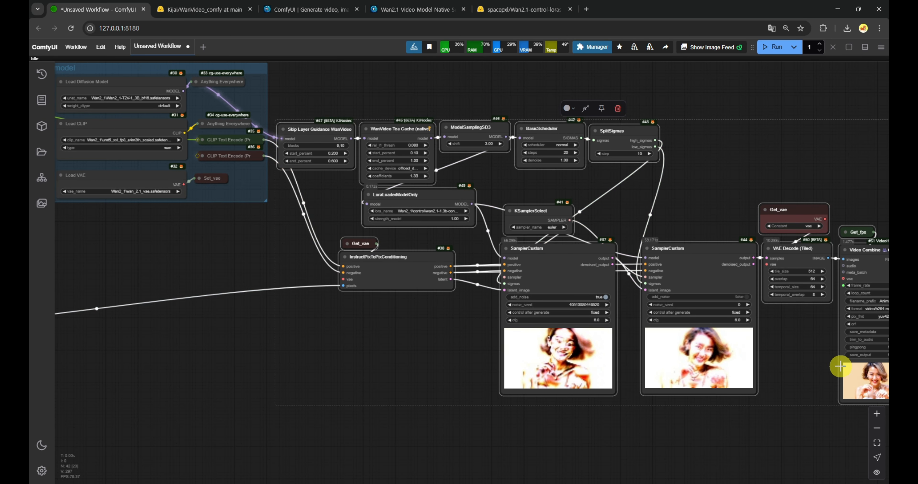
pyautogui.hotkey('ctrl', 'g')
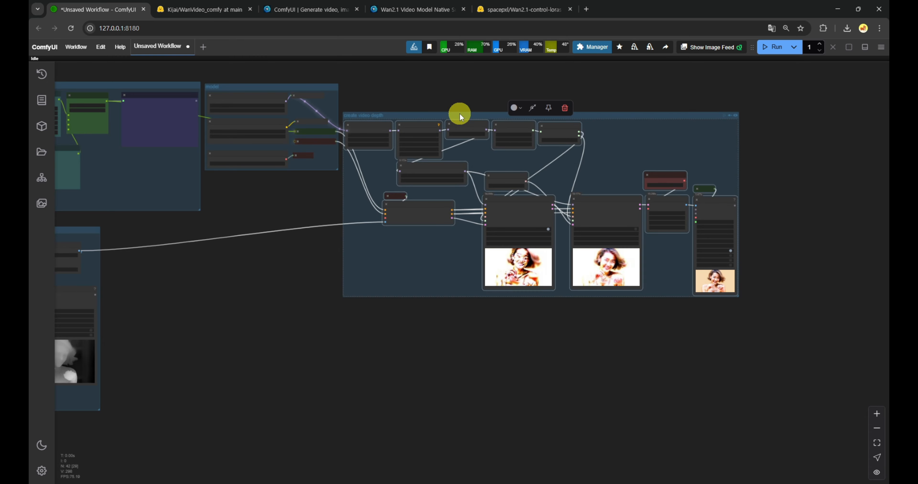
pyautogui.moveTo(459, 113); pyautogui.dragTo(233, 230)
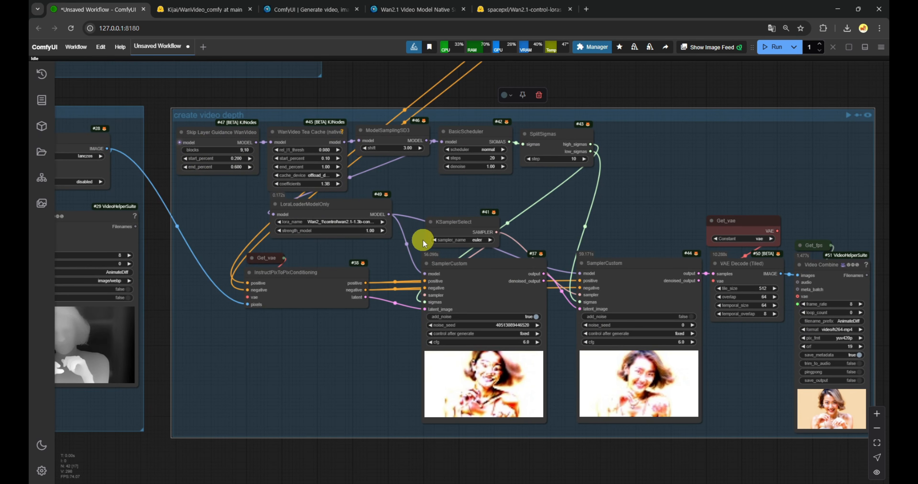
# Examine the generated video's preview and collapse the Get_vae node above VAE Decode (Tiled).
pyautogui.scroll(-4, 422, 239)
pyautogui.scroll(12, 661, 293)
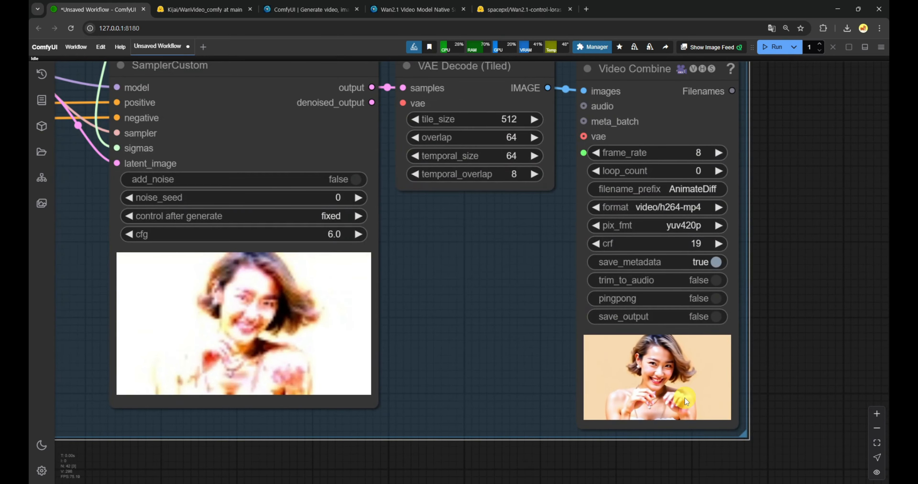
pyautogui.scroll(-8, 664, 350)
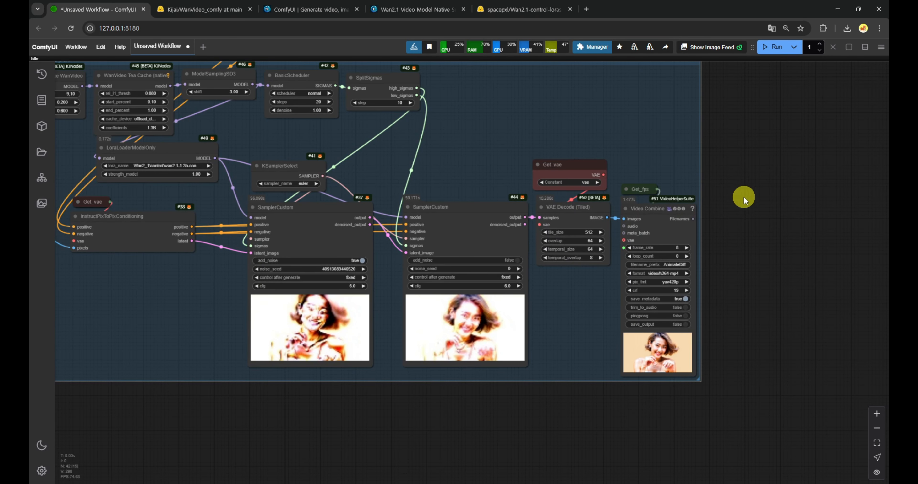
pyautogui.scroll(-3, 753, 182)
pyautogui.scroll(8, 689, 327)
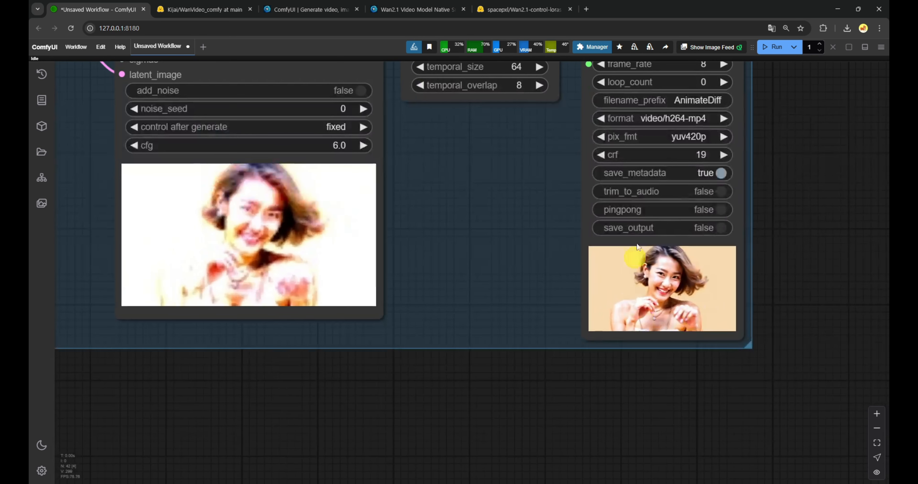
pyautogui.scroll(5, 669, 289)
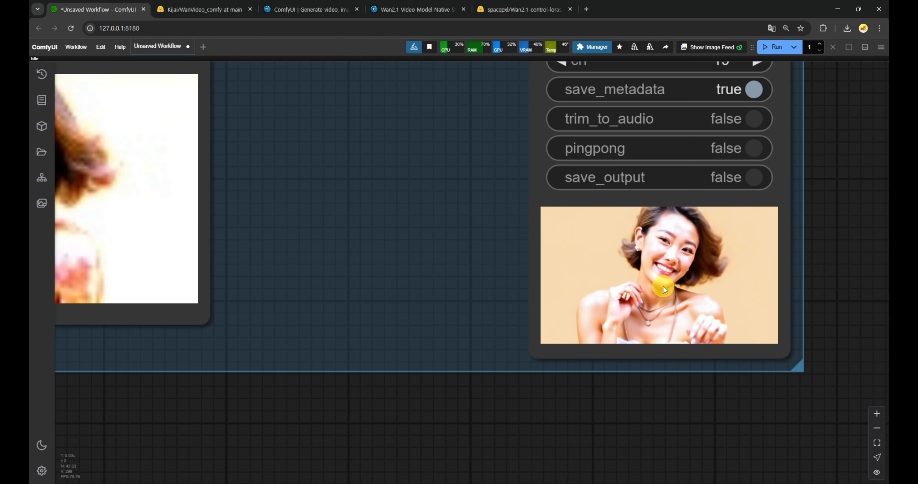
pyautogui.scroll(-8, 651, 293)
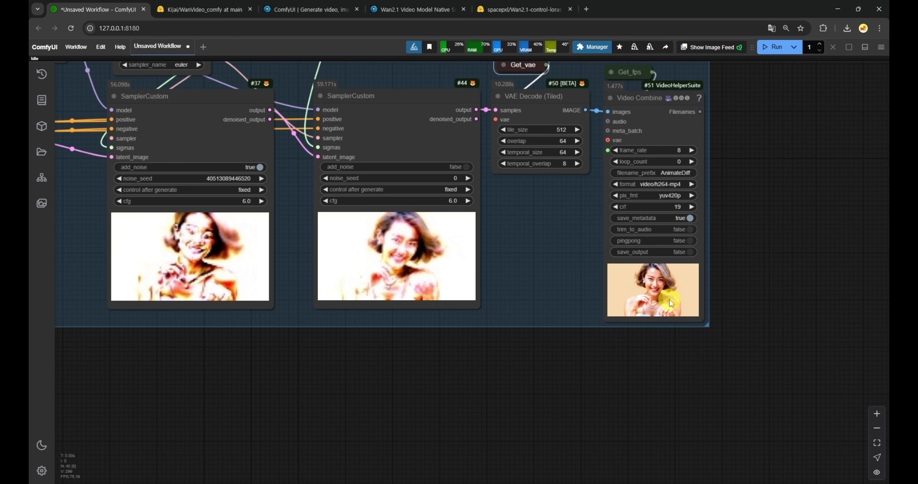
pyautogui.scroll(-4, 667, 299)
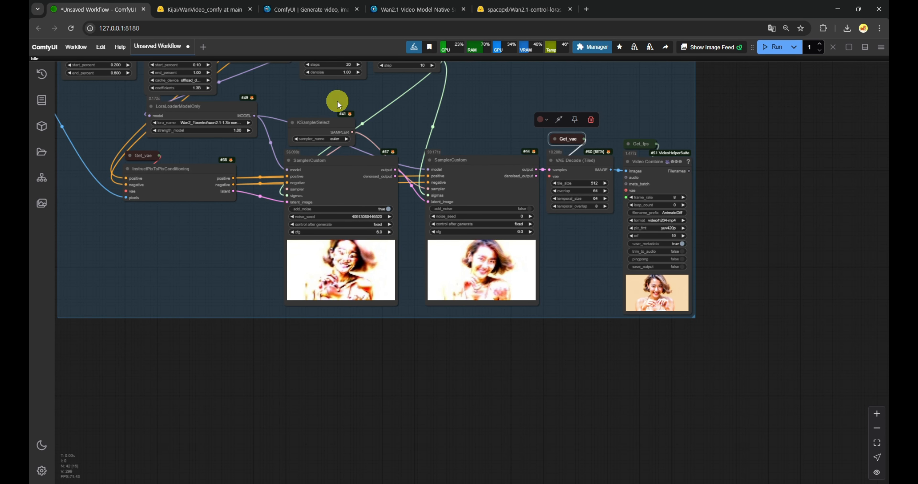
# View the Wan2.1 control LoRA files available in the LoraLoaderModelOnly node without changing the selection.
pyautogui.moveTo(337, 101); pyautogui.dragTo(447, 195)
pyautogui.scroll(10, 324, 201)
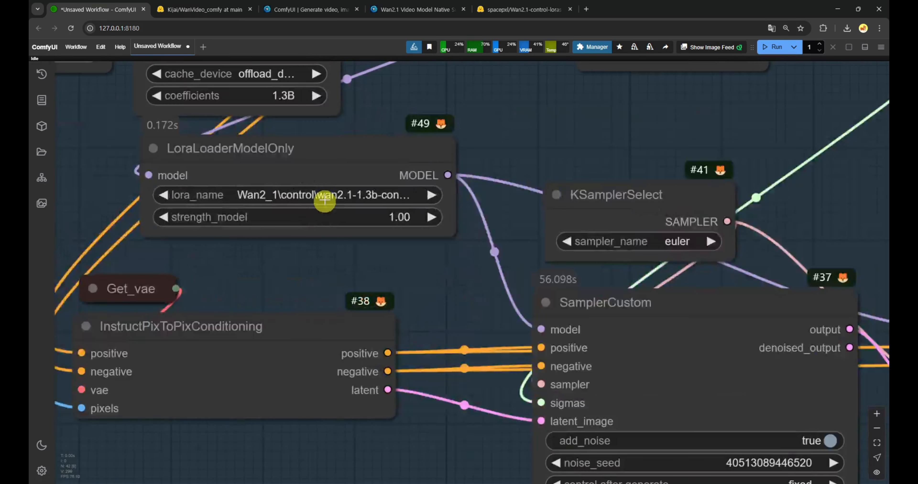
pyautogui.click(325, 198)
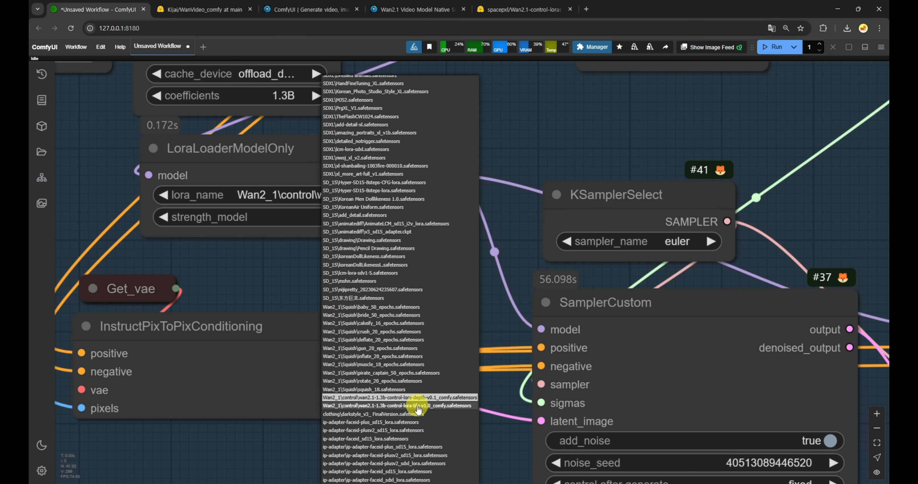
pyautogui.click(549, 125)
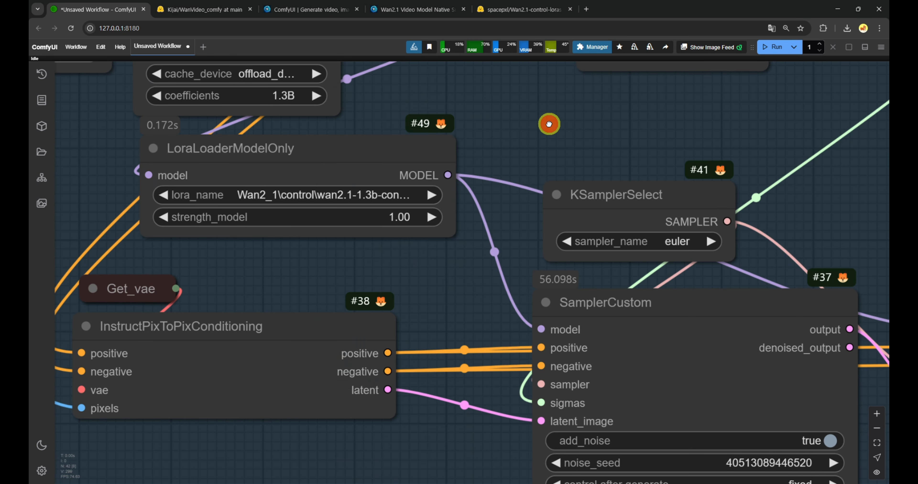
pyautogui.scroll(-11, 274, 174)
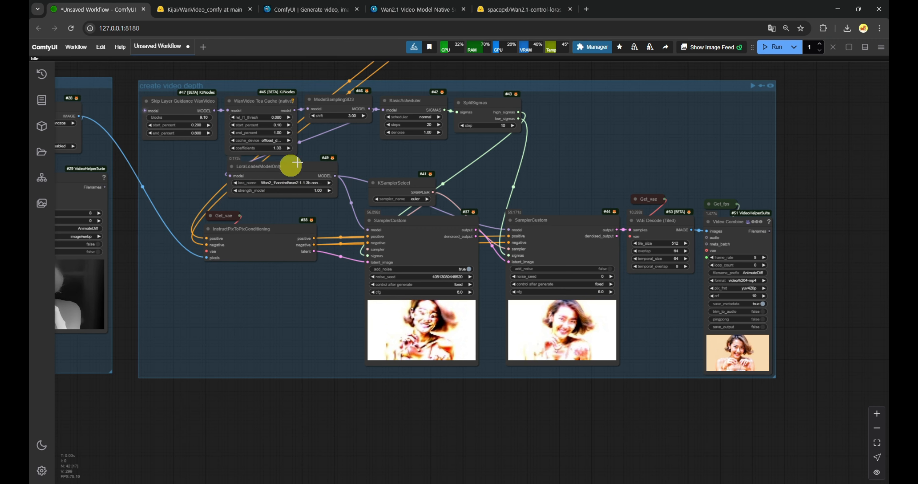
# Add a ReActor Fast Face Swap node from the IMAGE output of the VAE Decode (Tiled) node.
pyautogui.moveTo(828, 147); pyautogui.dragTo(490, 195)
pyautogui.scroll(-6, 491, 197)
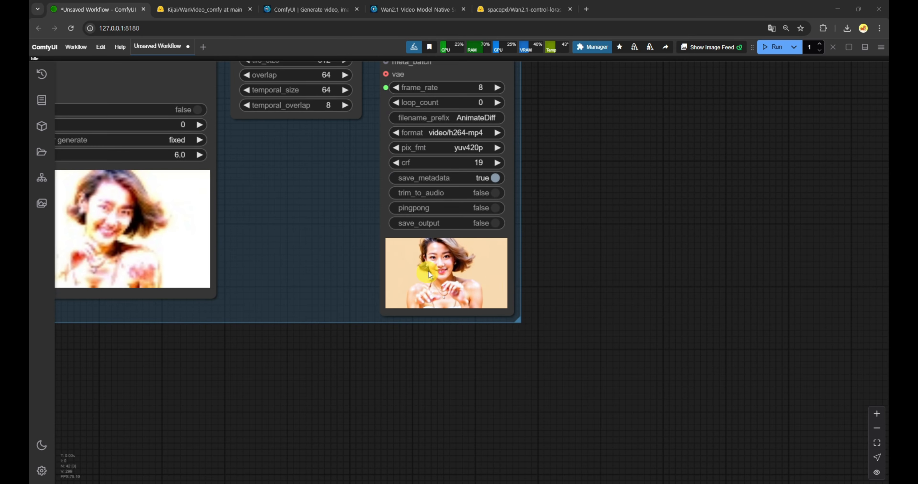
pyautogui.click(311, 372)
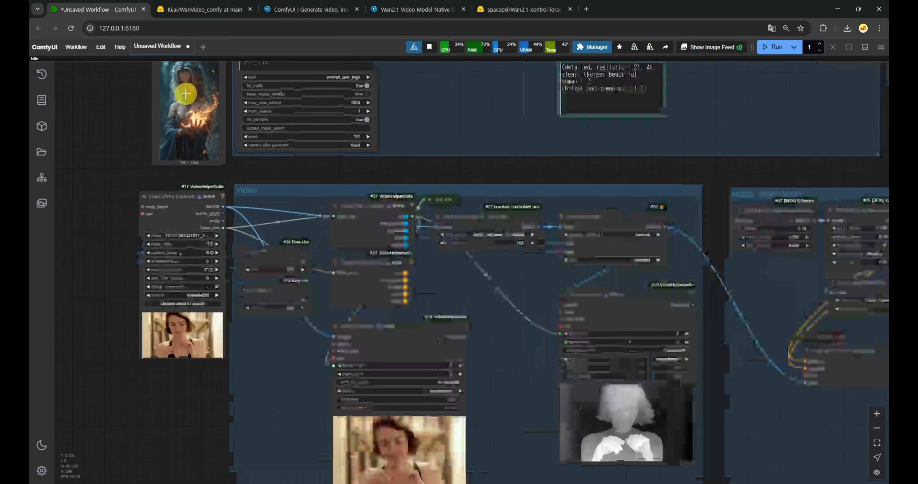
pyautogui.scroll(8, 199, 92)
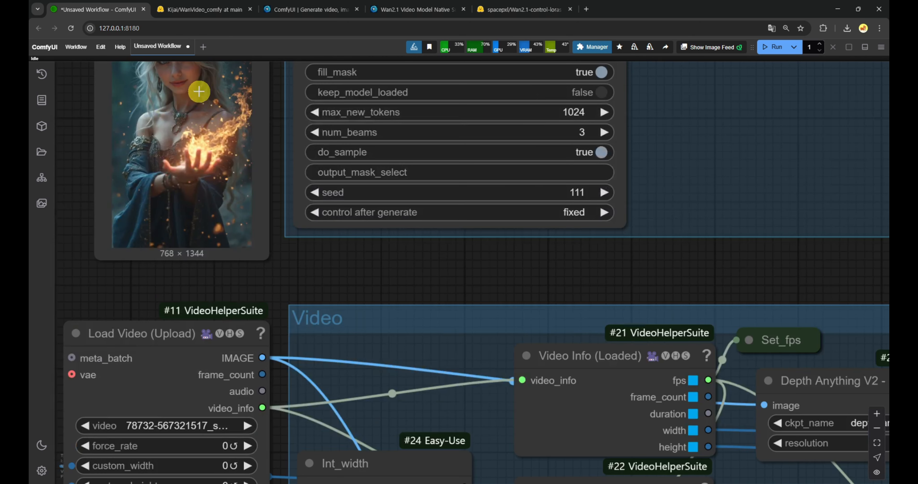
pyautogui.scroll(-10, 199, 92)
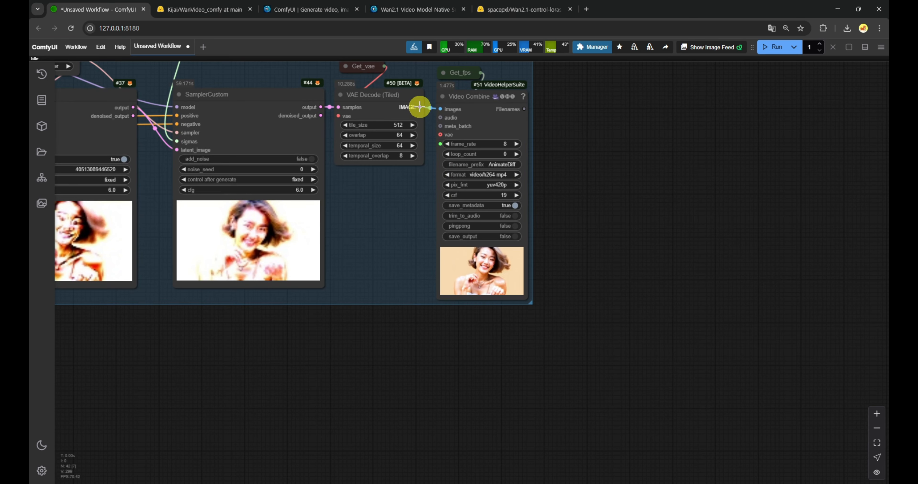
pyautogui.moveTo(420, 106); pyautogui.dragTo(537, 105)
pyautogui.write('face')
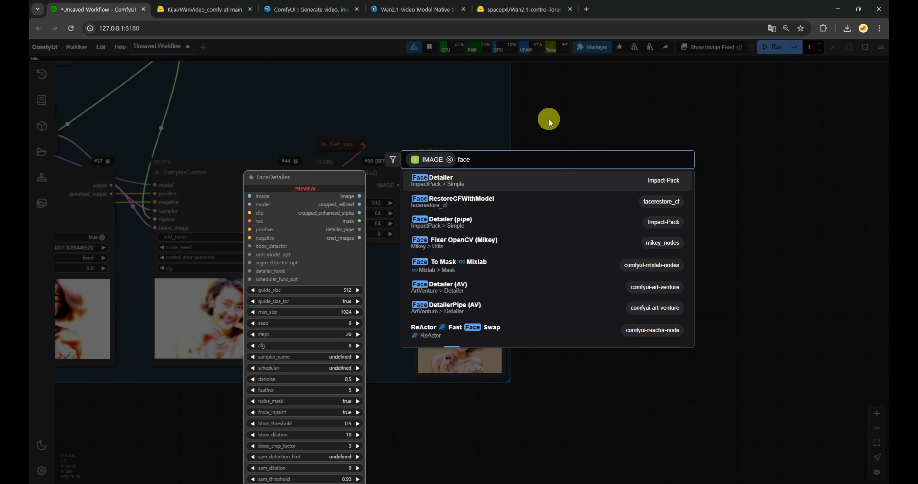
pyautogui.write('sw')
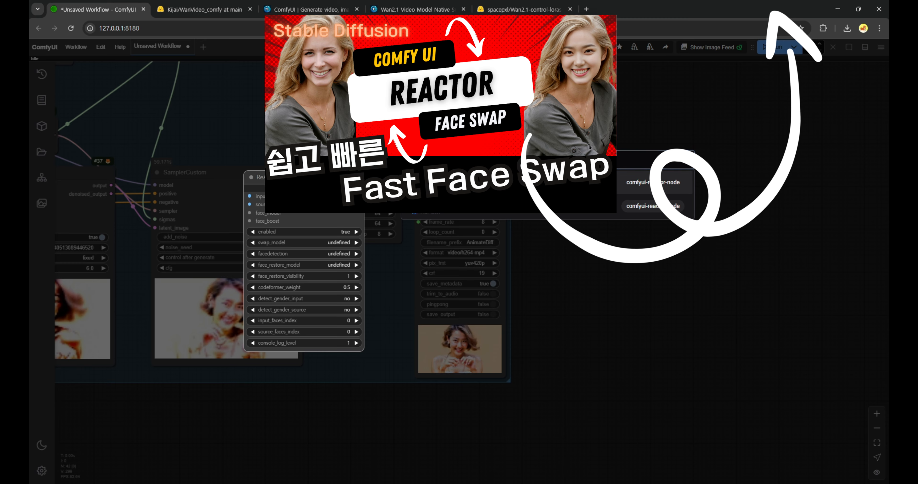
pyautogui.click(440, 187)
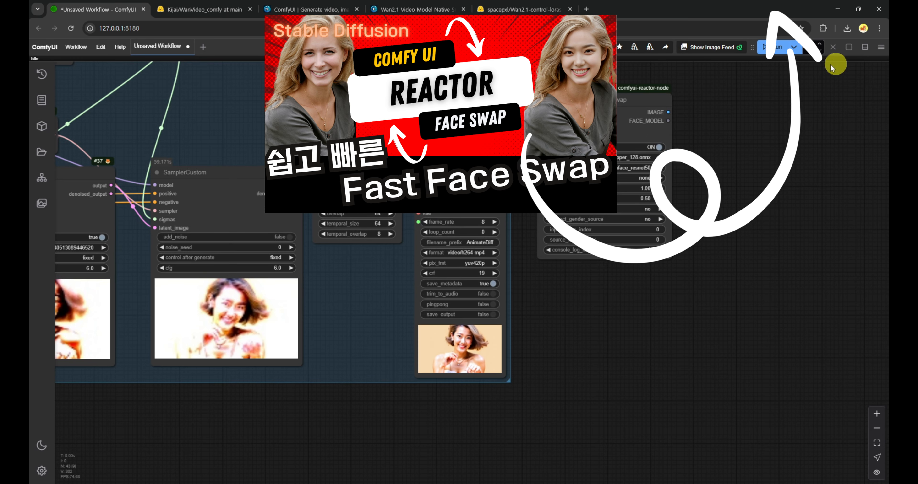
# Connect the source portrait's image output to the source_image input of the ReActor Fast Face Swap node.
pyautogui.moveTo(623, 75); pyautogui.dragTo(604, 96)
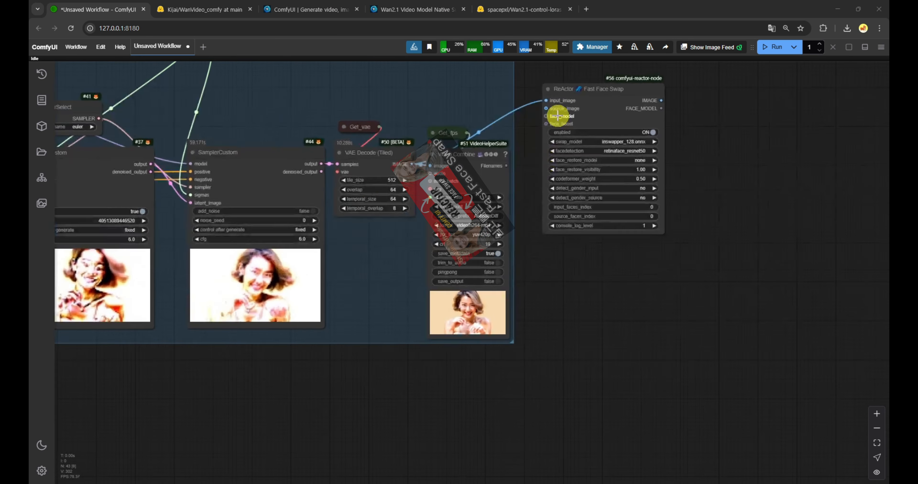
pyautogui.scroll(4, 558, 110)
pyautogui.scroll(-10, 514, 123)
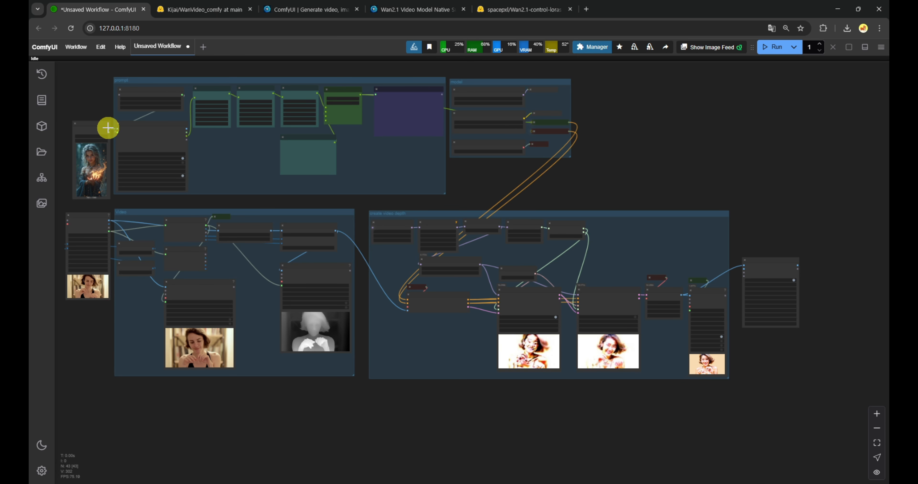
pyautogui.moveTo(109, 128); pyautogui.dragTo(703, 260)
pyautogui.moveTo(704, 259); pyautogui.dragTo(727, 267)
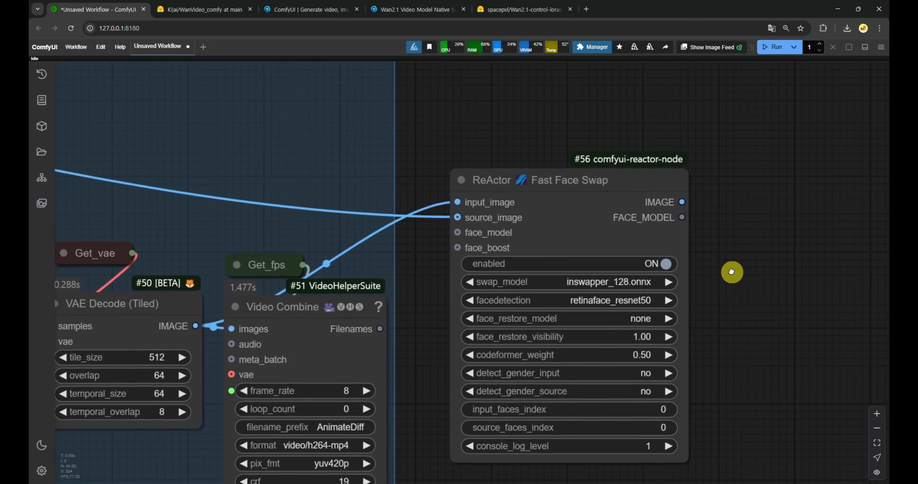
# Duplicate the final Video Combine and Get_fps nodes beside ReActor and feed the copy's images input from the ReActor IMAGE output.
pyautogui.scroll(-3, 543, 213)
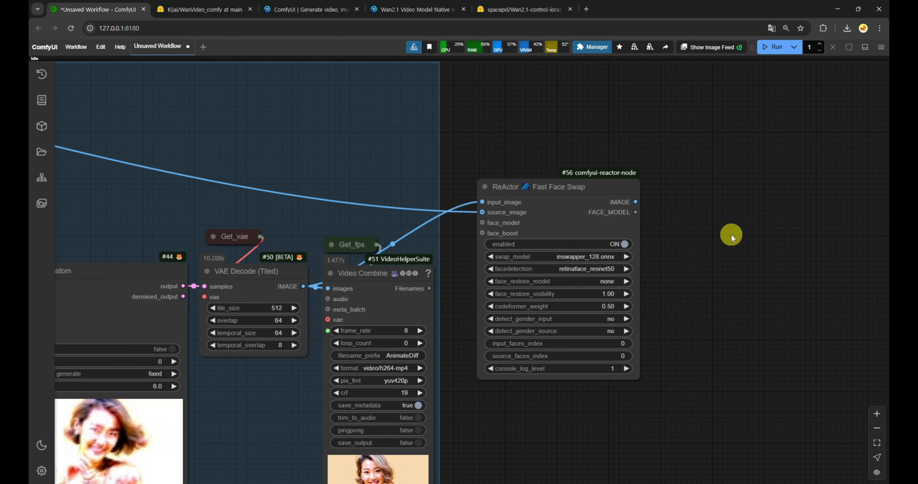
pyautogui.scroll(-1, 705, 249)
pyautogui.moveTo(718, 256); pyautogui.dragTo(628, 248)
pyautogui.click(326, 262)
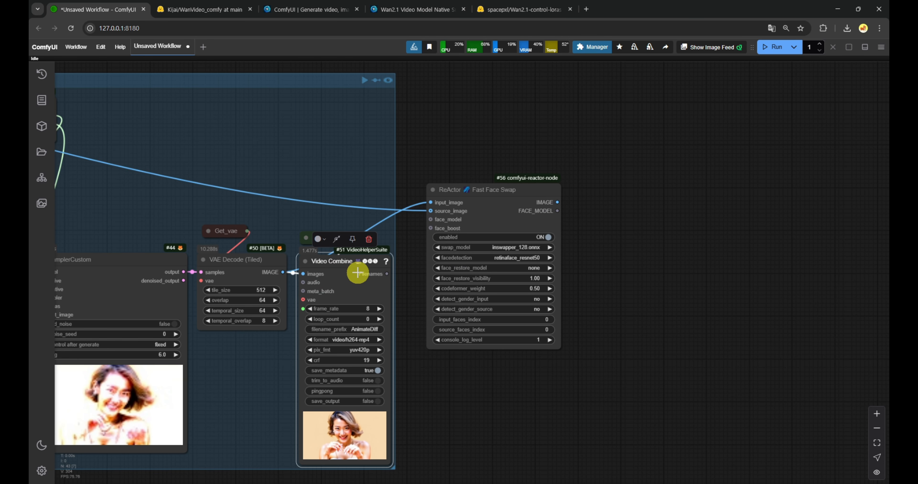
pyautogui.hotkey('ctrl', 'shift', 'v')
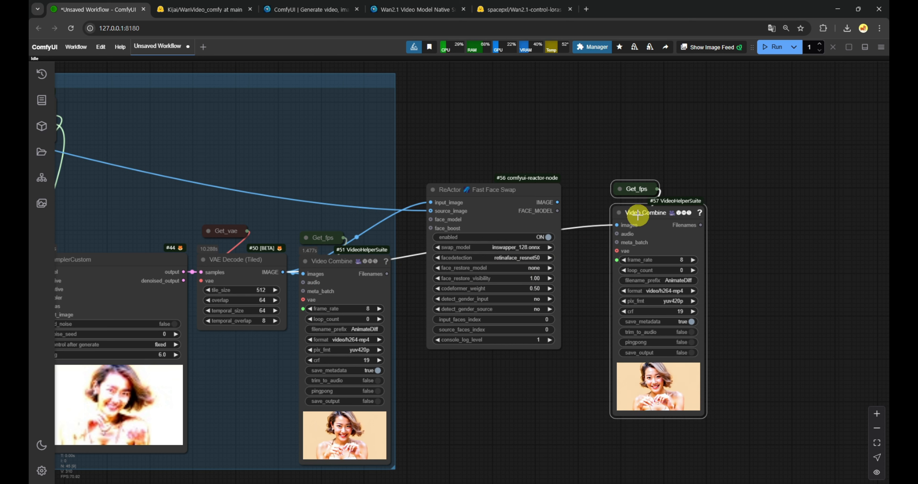
pyautogui.moveTo(641, 214); pyautogui.dragTo(622, 209)
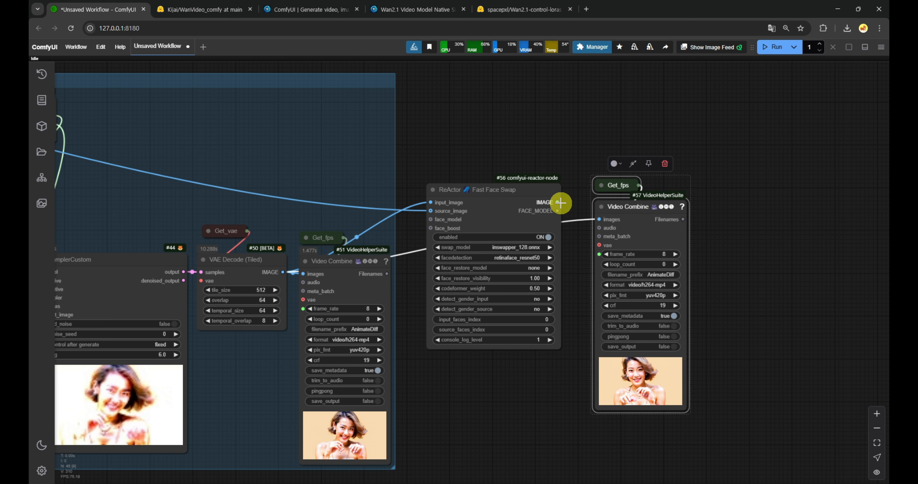
pyautogui.moveTo(557, 202); pyautogui.dragTo(614, 198)
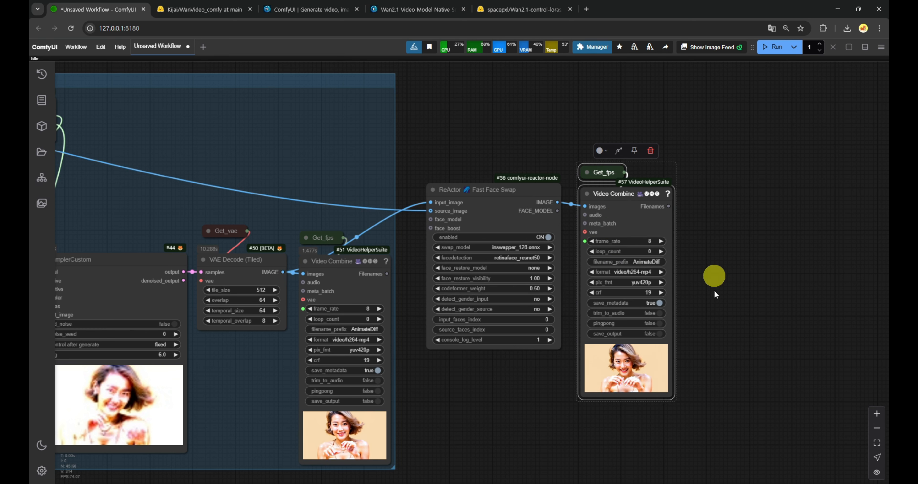
# Run the workflow, check the face swap progress in the Stability Matrix console, and close the console window.
pyautogui.click(775, 50)
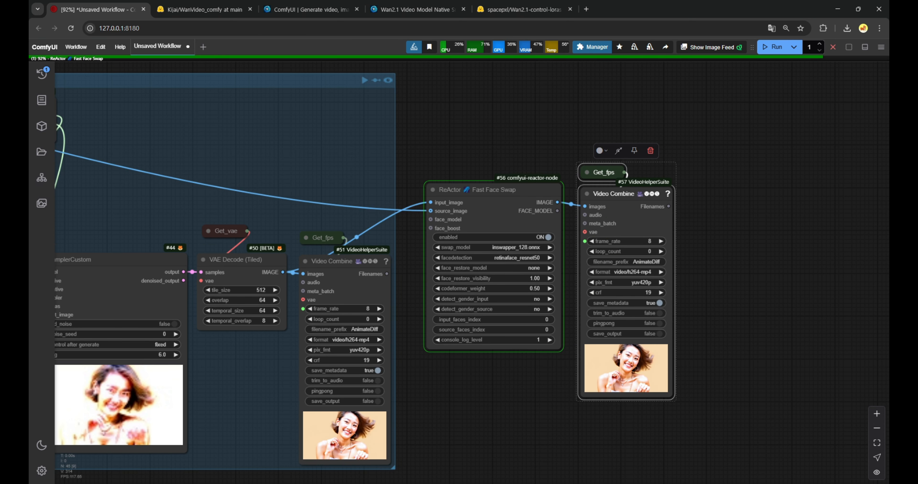
pyautogui.hotkey('alt', 'Tab')
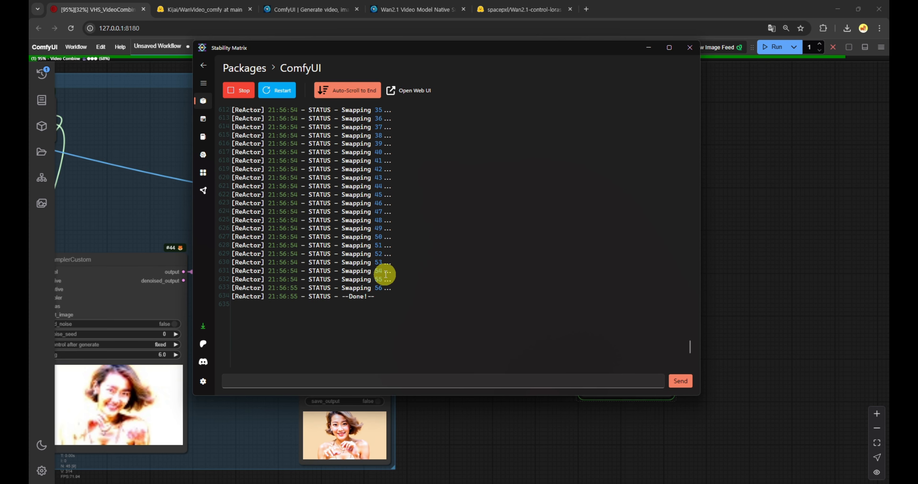
pyautogui.click(689, 48)
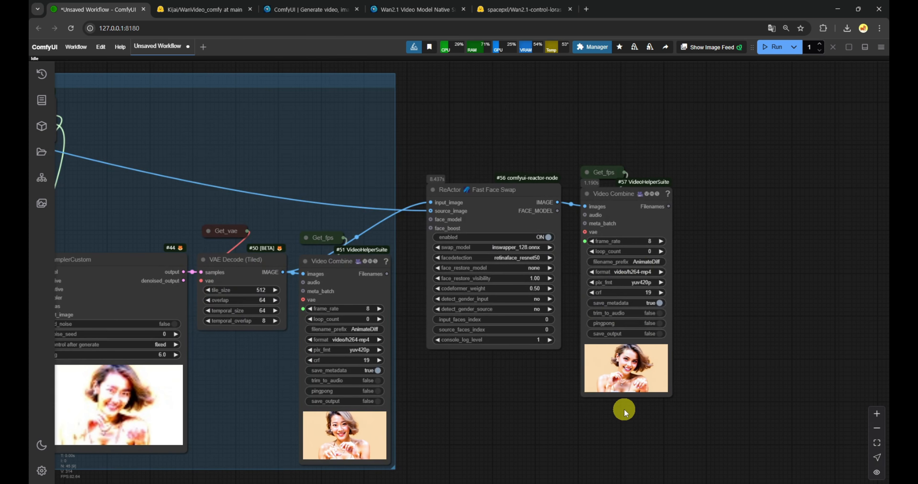
# Compare the face-swapped video preview with the source portrait and the original generated video preview.
pyautogui.scroll(12, 624, 409)
pyautogui.scroll(-8, 620, 354)
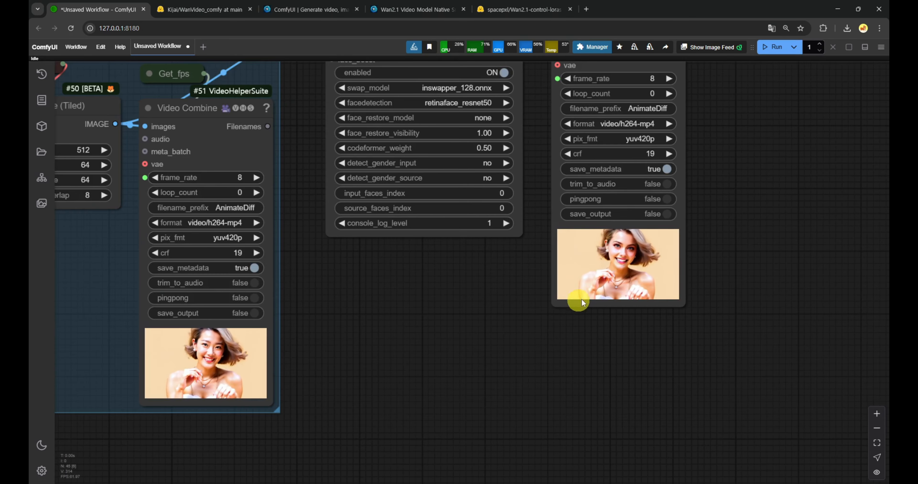
pyautogui.scroll(-8, 475, 348)
pyautogui.moveTo(127, 108); pyautogui.dragTo(598, 144)
pyautogui.moveTo(267, 126); pyautogui.dragTo(422, 156)
pyautogui.scroll(18, 276, 156)
pyautogui.scroll(-4, 305, 206)
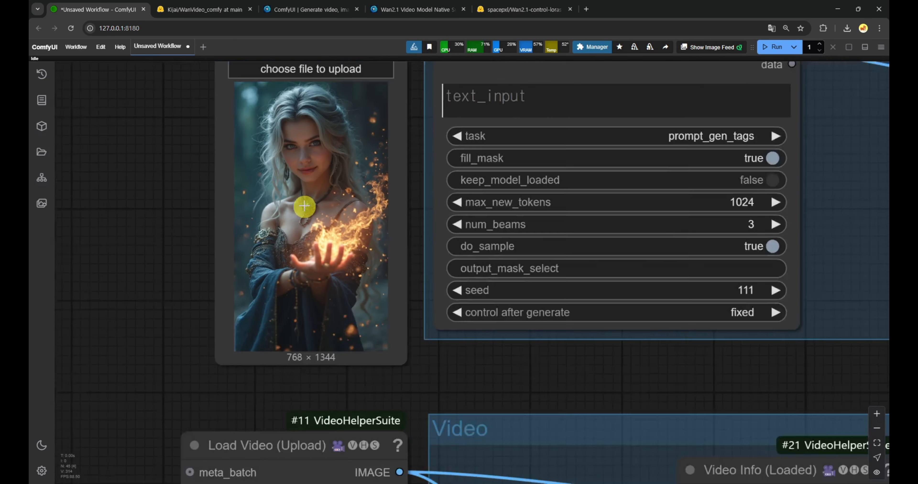
pyautogui.scroll(-9, 307, 205)
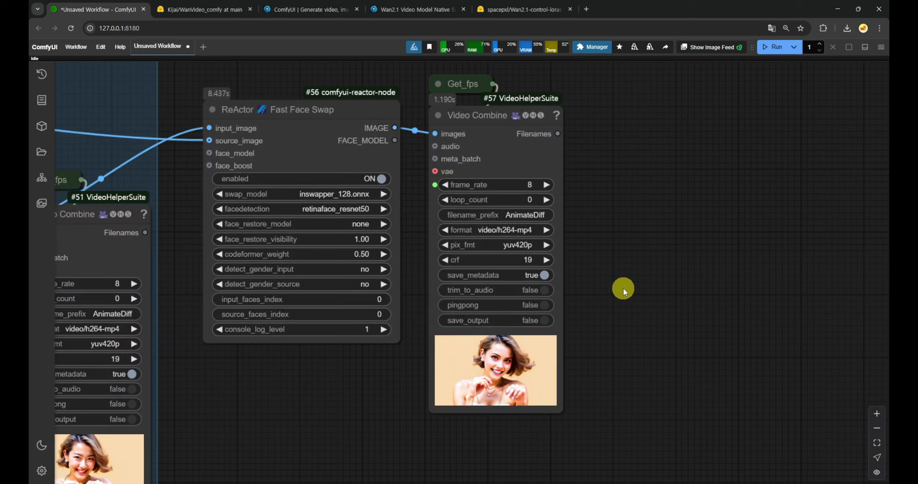
pyautogui.scroll(-6, 620, 290)
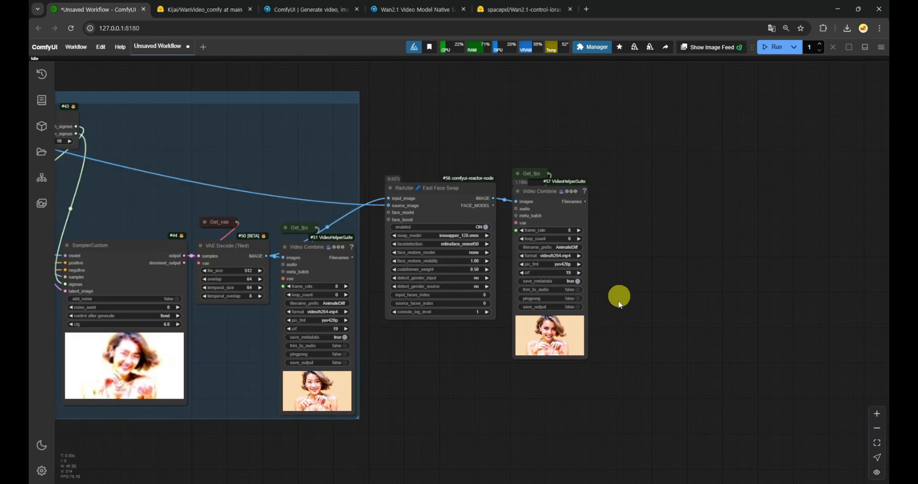
pyautogui.moveTo(404, 398); pyautogui.dragTo(570, 238)
pyautogui.scroll(8, 513, 236)
pyautogui.scroll(-7, 514, 236)
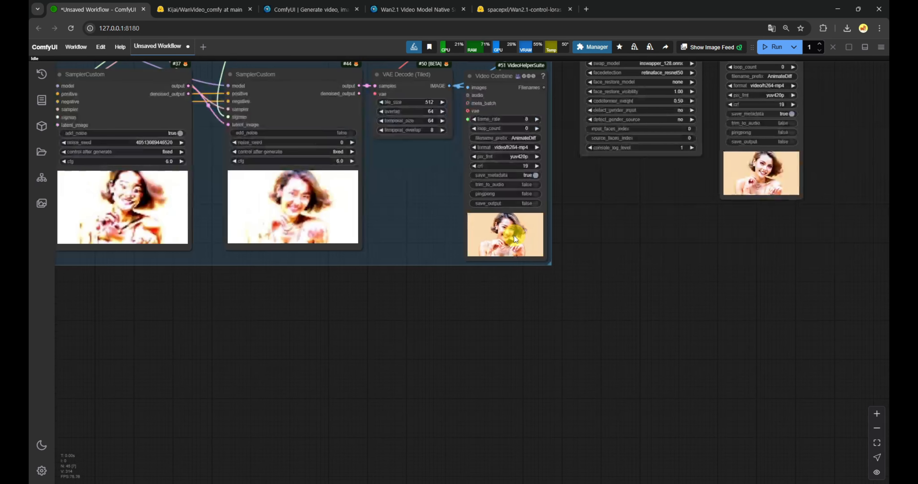
pyautogui.scroll(-5, 514, 236)
pyautogui.scroll(12, 515, 236)
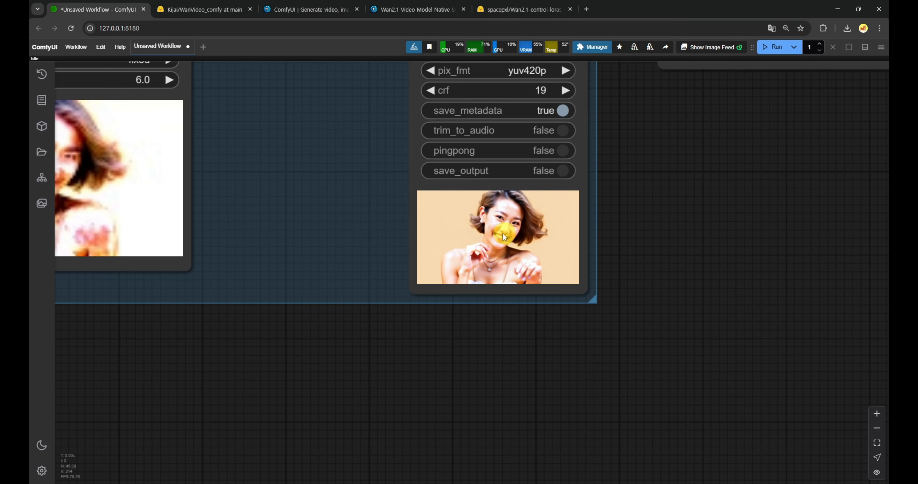
pyautogui.scroll(-12, 492, 266)
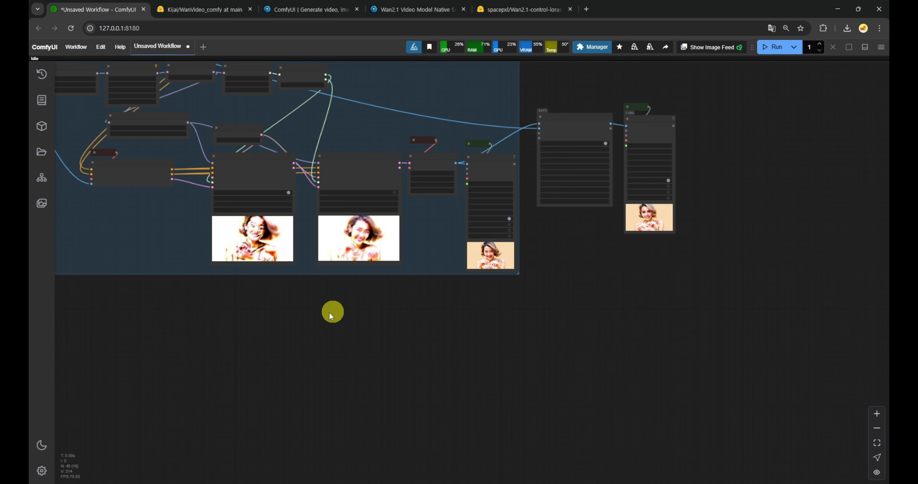
# Add a Reroute below the "create video depth" group from the VAE Decode (Tiled) IMAGE output and connect it to ReActor's input_image.
pyautogui.moveTo(244, 325); pyautogui.dragTo(470, 316)
pyautogui.scroll(-5, 470, 315)
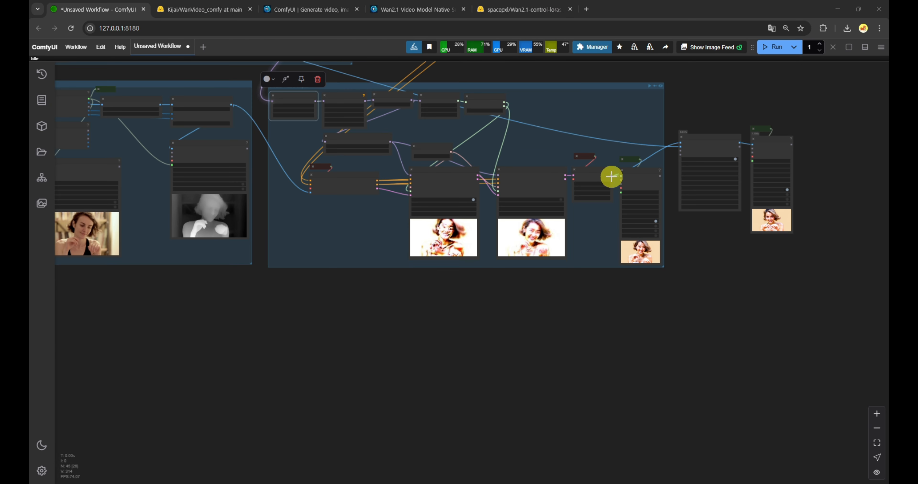
pyautogui.scroll(10, 613, 153)
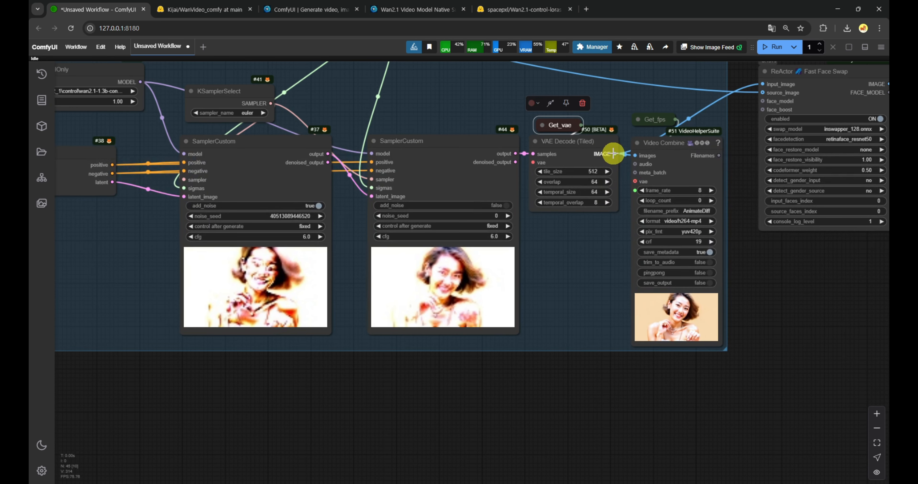
pyautogui.moveTo(613, 153); pyautogui.dragTo(589, 362)
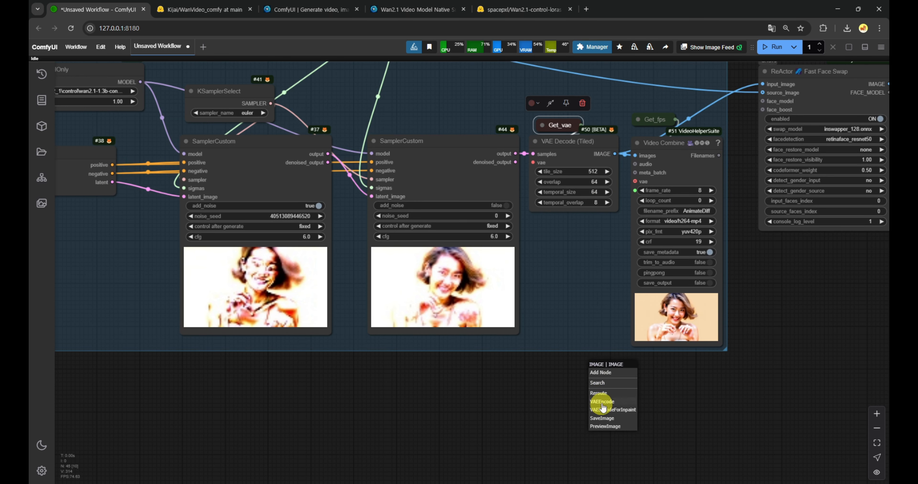
pyautogui.click(601, 395)
pyautogui.scroll(-5, 572, 314)
pyautogui.moveTo(555, 305); pyautogui.dragTo(640, 126)
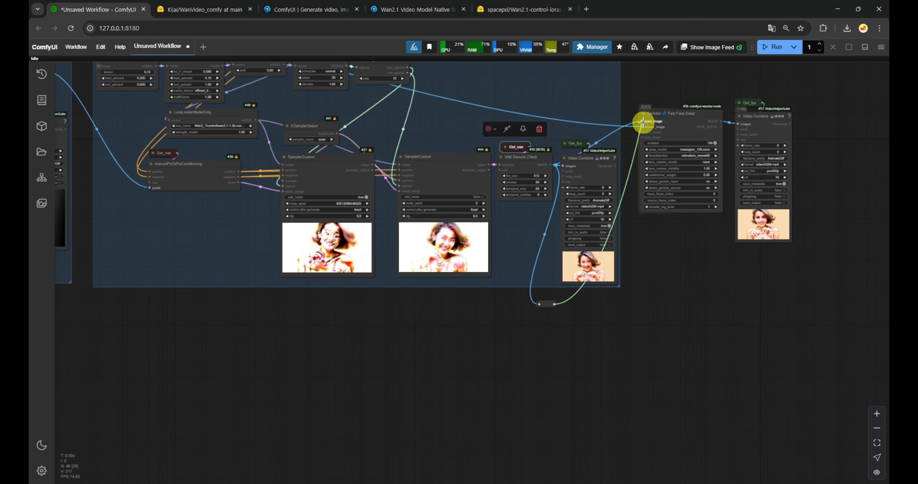
pyautogui.moveTo(555, 310); pyautogui.dragTo(635, 213)
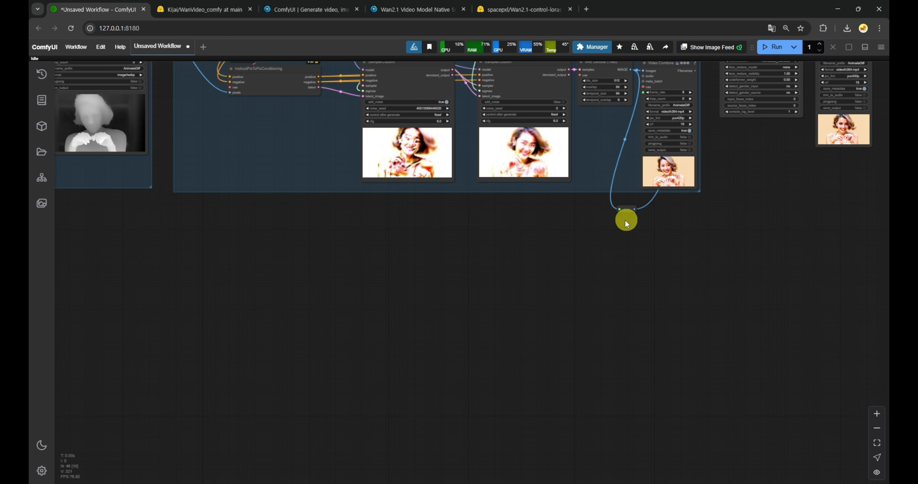
# Add a KJNodes Resize Image node fed by the Reroute and place it below the lower-left part of the "create video depth" group.
pyautogui.moveTo(635, 210)
pyautogui.mouseDown()
pyautogui.moveTo(569, 235)
pyautogui.moveTo(207, 251)
pyautogui.mouseUp()
pyautogui.click(214, 263)
pyautogui.write('resize')
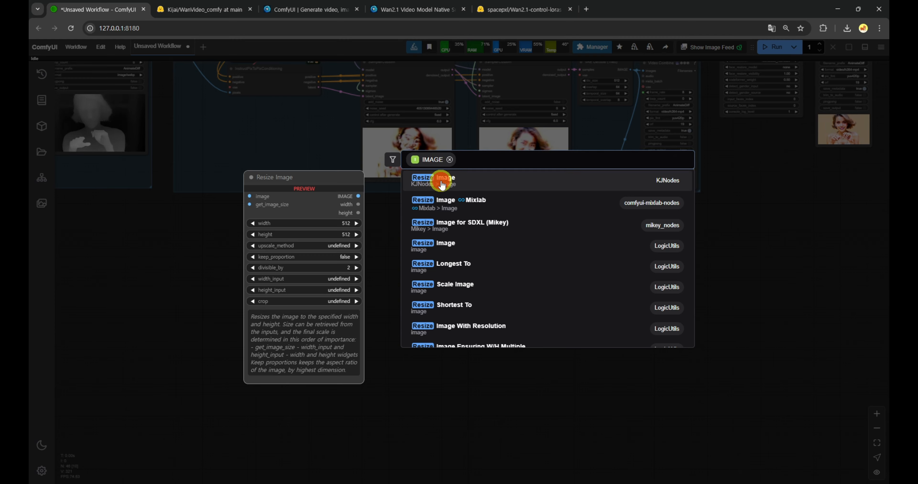
pyautogui.click(440, 181)
pyautogui.scroll(7, 255, 255)
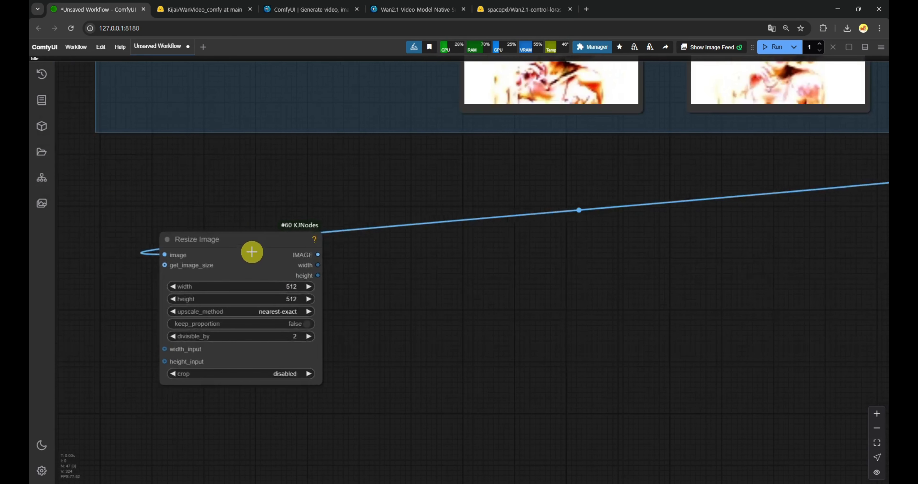
pyautogui.moveTo(252, 253); pyautogui.dragTo(216, 195)
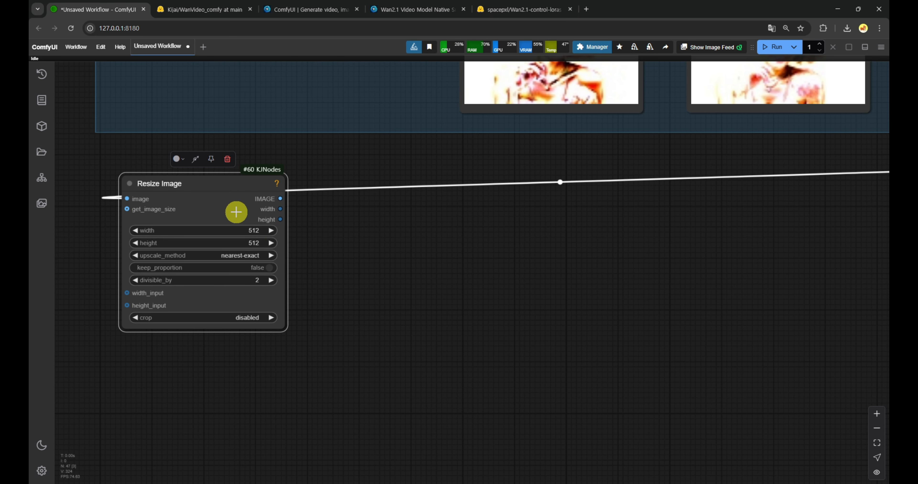
# Convert the Resize Image node's width and height widgets to inputs.
pyautogui.rightClick(237, 213)
pyautogui.moveTo(287, 372)
pyautogui.click(339, 372)
pyautogui.rightClick(236, 230)
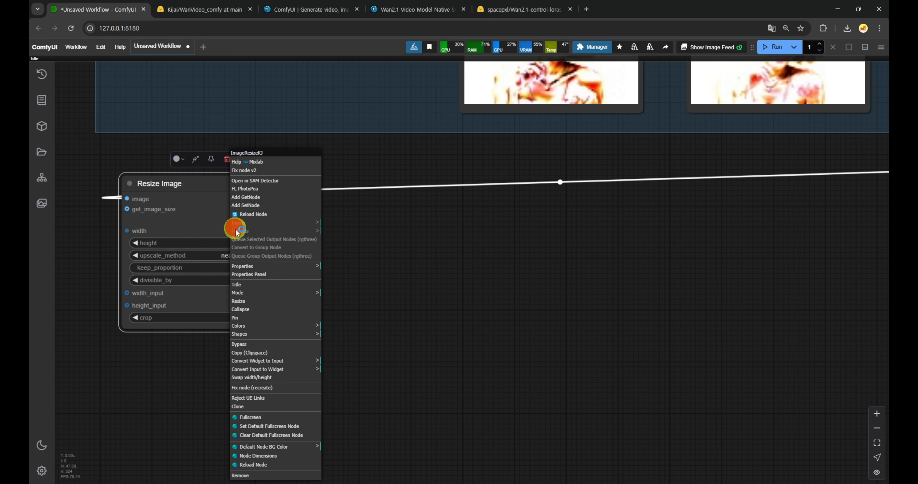
pyautogui.click(281, 361)
pyautogui.click(342, 362)
# Connect the width and height outputs of Video Info (Loaded) to the Resize Image node's width and height inputs.
pyautogui.scroll(-6, 357, 180)
pyautogui.moveTo(357, 179); pyautogui.dragTo(592, 330)
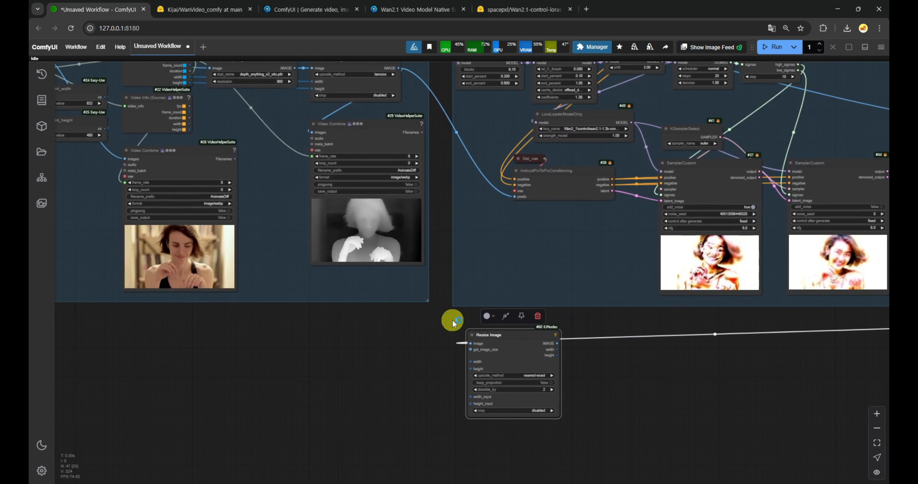
pyautogui.moveTo(453, 322); pyautogui.dragTo(468, 352)
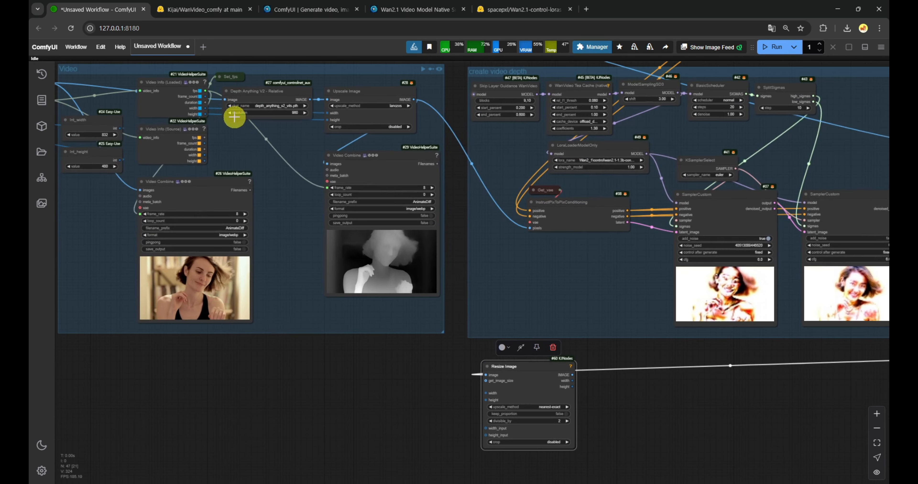
pyautogui.moveTo(205, 109); pyautogui.dragTo(486, 394)
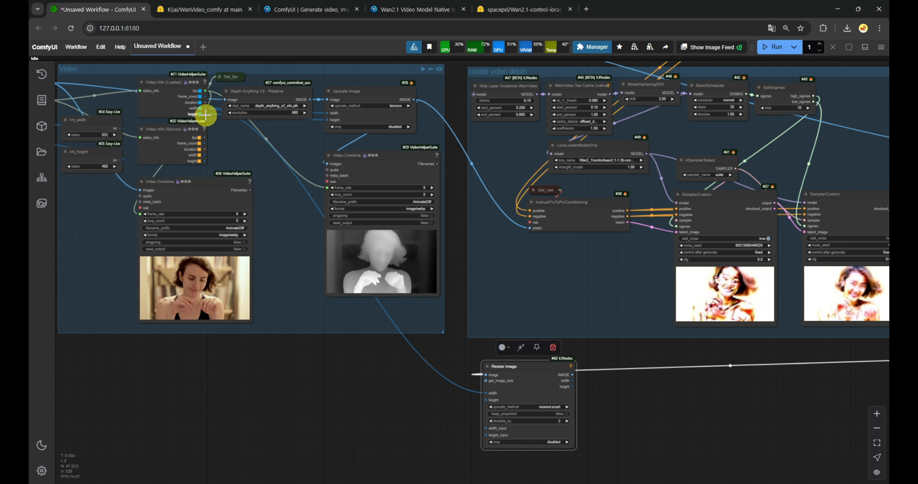
pyautogui.moveTo(205, 114); pyautogui.dragTo(486, 400)
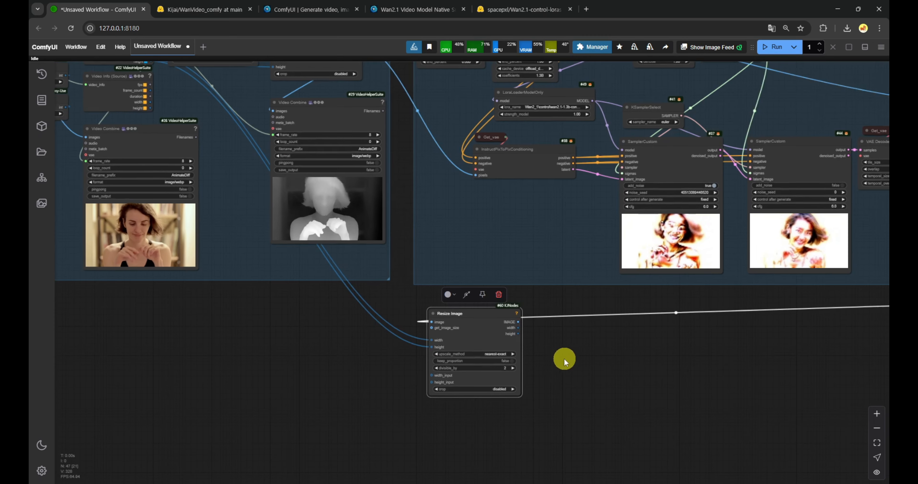
# Set the Resize Image node's upscale_method to bilinear and crop to center.
pyautogui.scroll(4, 547, 350)
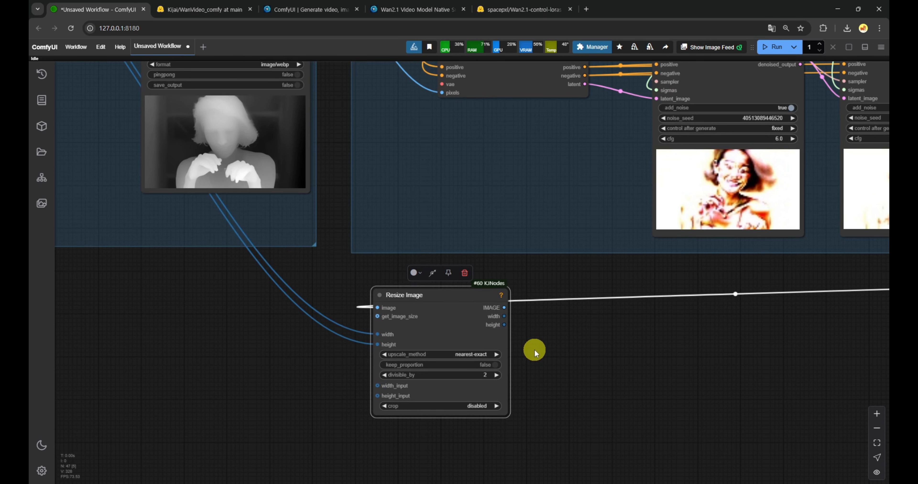
pyautogui.click(496, 354)
pyautogui.scroll(5, 506, 362)
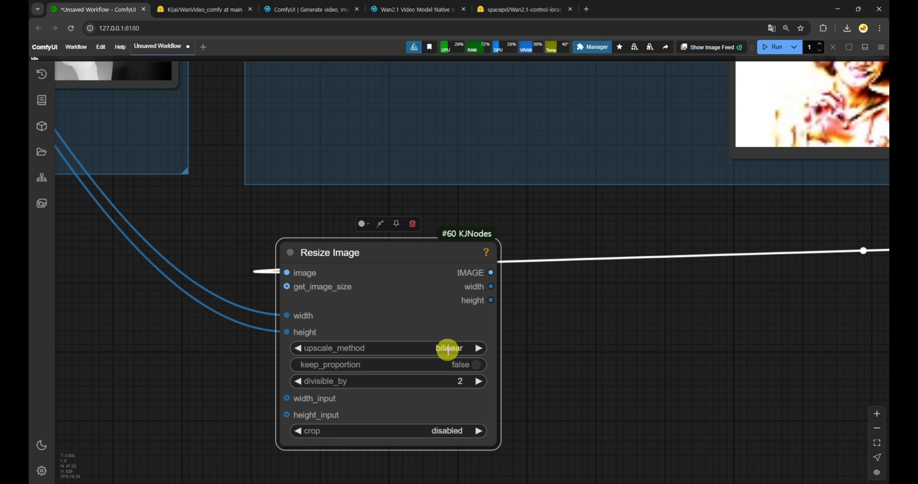
pyautogui.click(463, 441)
pyautogui.scroll(-3, 491, 344)
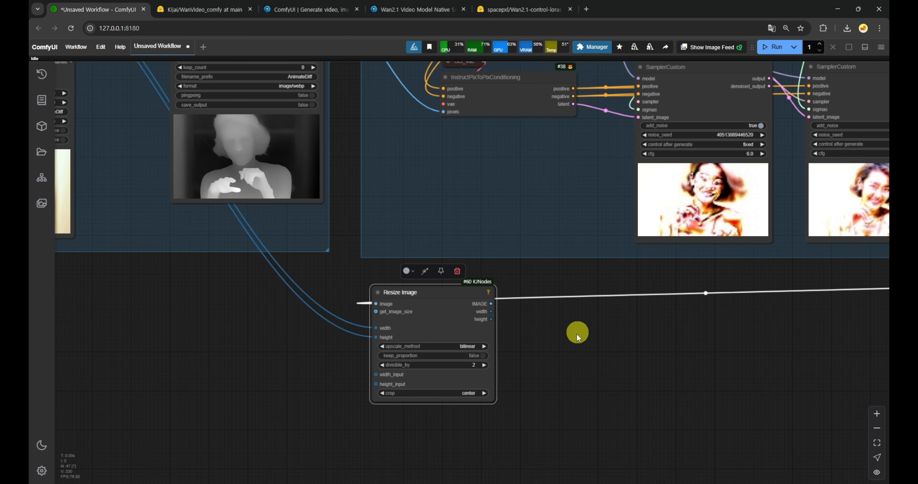
pyautogui.scroll(-5, 577, 333)
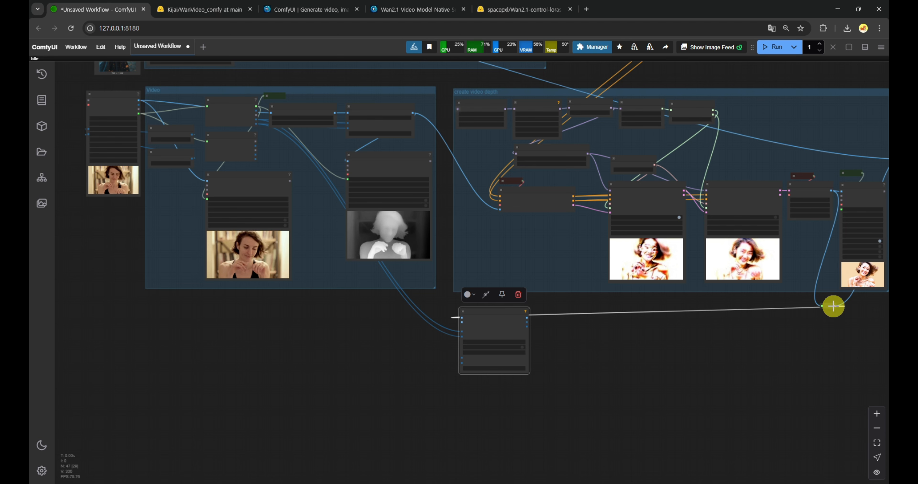
# Add an essentials Image From Batch node fed by the Reroute and place it directly below the Resize Image node.
pyautogui.moveTo(834, 306); pyautogui.dragTo(467, 394)
pyautogui.click(492, 404)
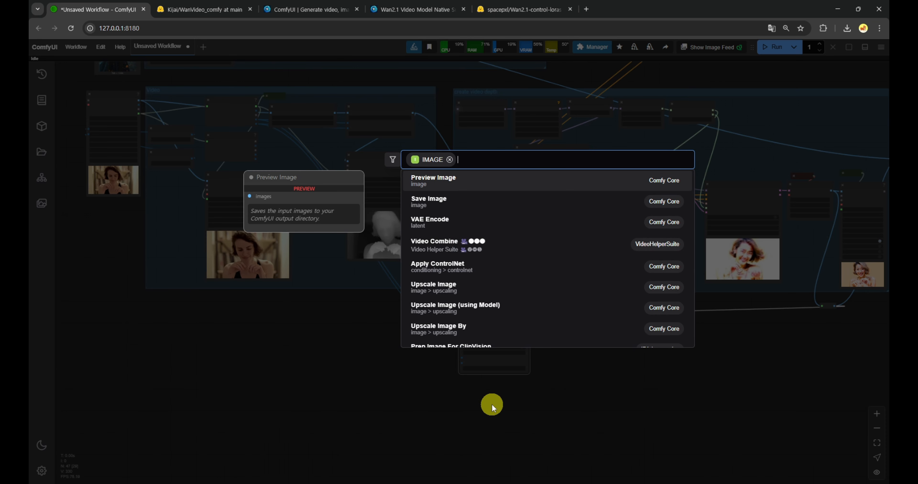
pyautogui.write('image from')
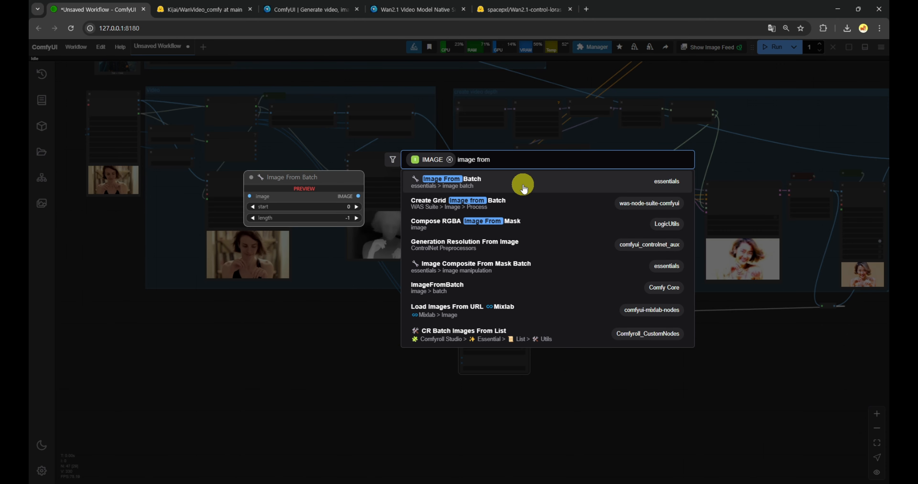
pyautogui.click(503, 184)
pyautogui.scroll(5, 462, 383)
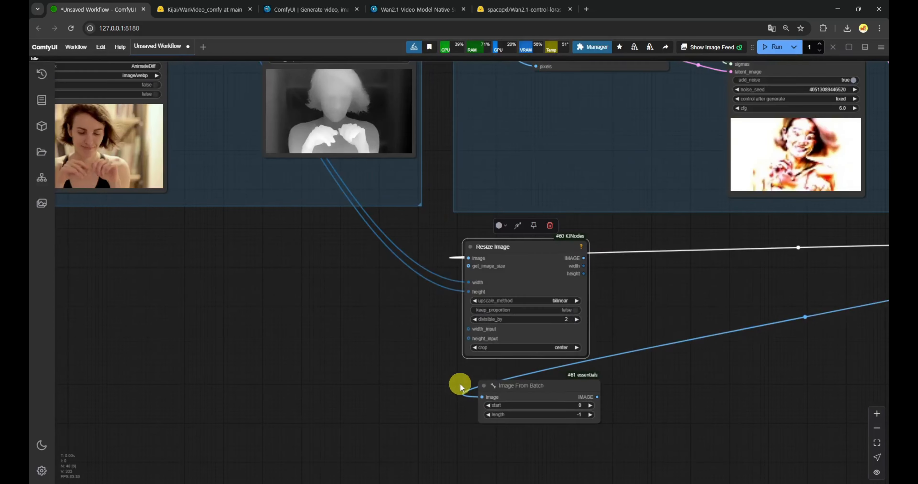
pyautogui.moveTo(477, 438); pyautogui.dragTo(463, 398)
pyautogui.moveTo(575, 351); pyautogui.dragTo(561, 344)
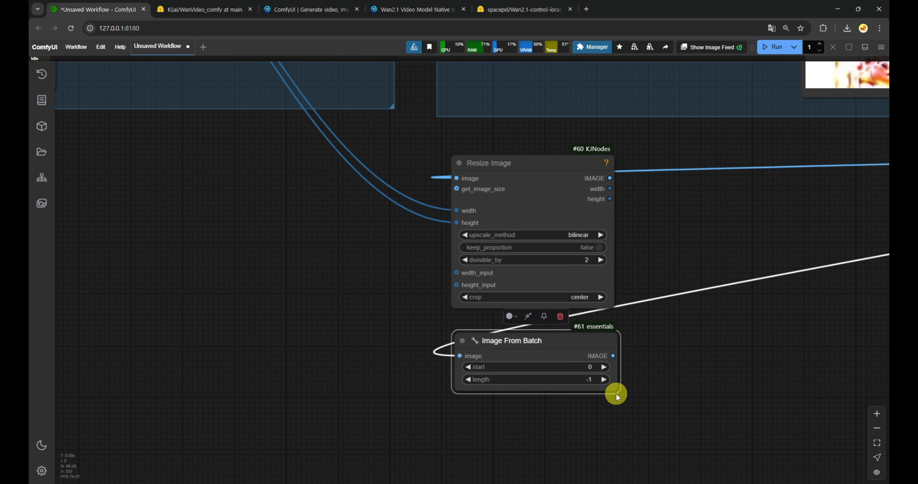
# Set the Image From Batch node's length to 1.
pyautogui.scroll(5, 606, 392)
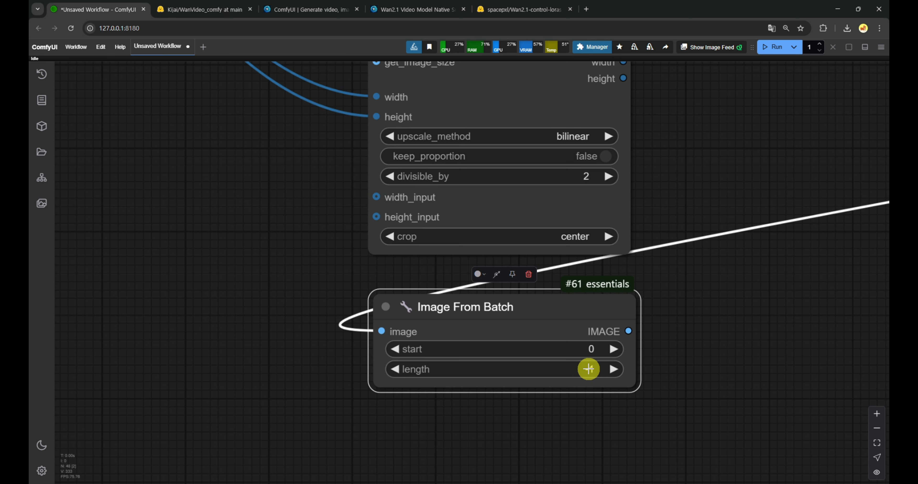
pyautogui.click(589, 369)
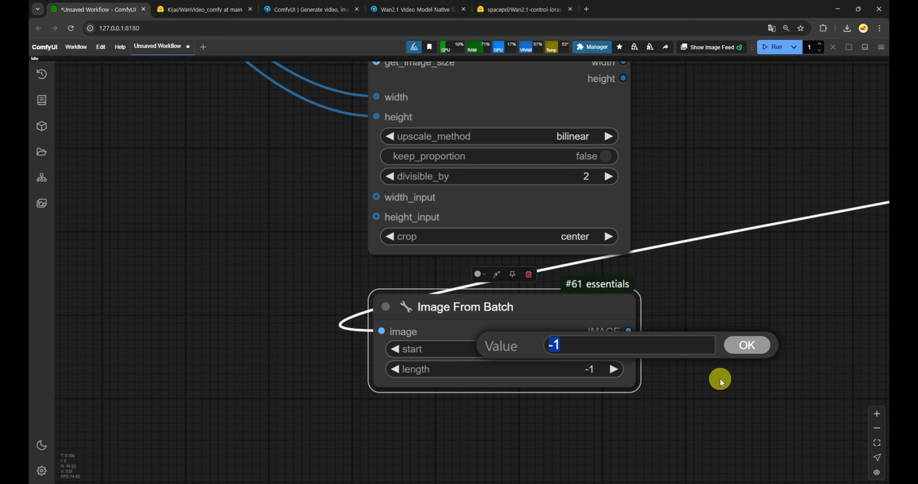
pyautogui.write('1')
pyautogui.press('Return')
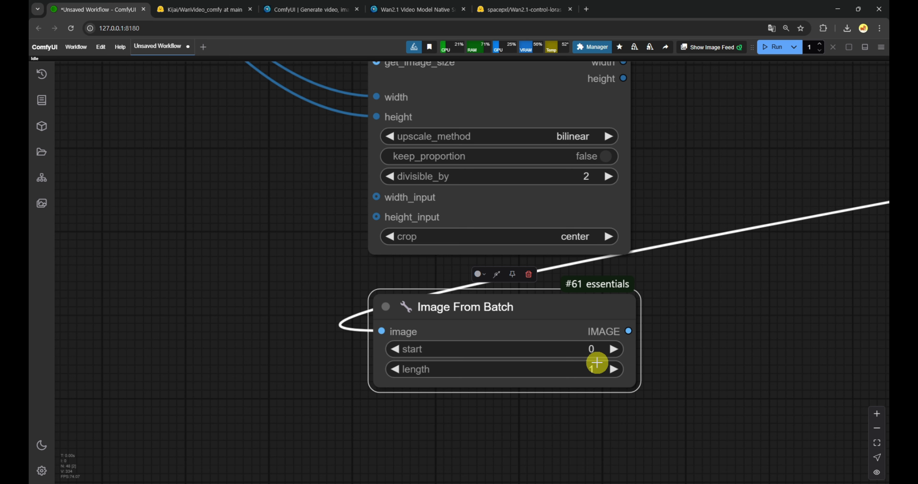
# Add a Florence2Run node fed by the Image From Batch output and place it beside that node.
pyautogui.scroll(-1, 613, 378)
pyautogui.moveTo(506, 355); pyautogui.dragTo(551, 354)
pyautogui.click(553, 361)
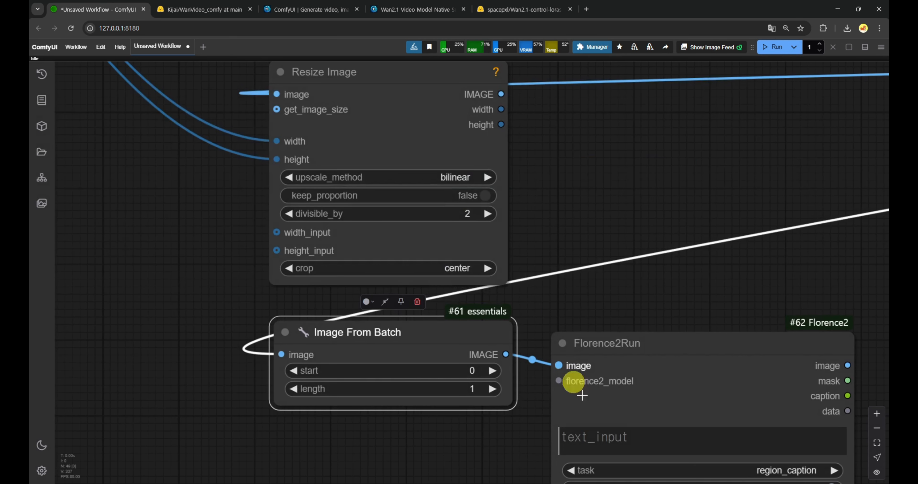
pyautogui.moveTo(628, 349); pyautogui.dragTo(624, 334)
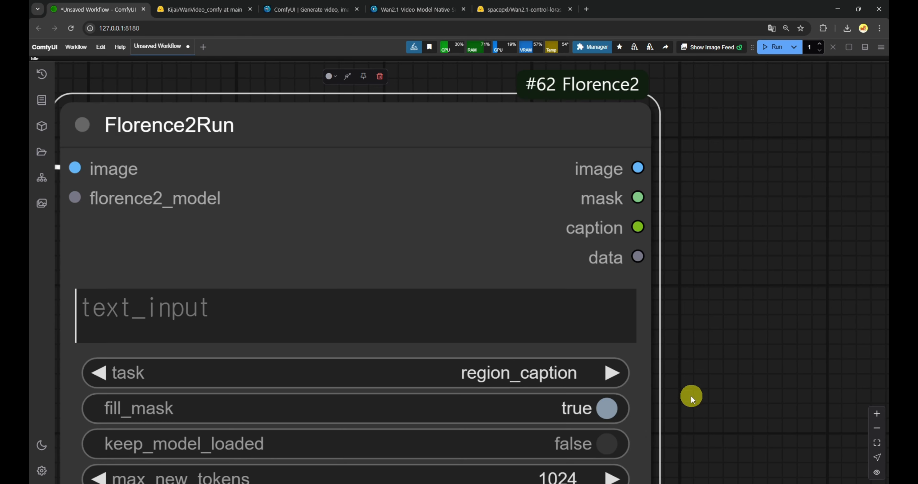
# Set the new Florence2Run node's task to more_detailed_caption.
pyautogui.moveTo(683, 404); pyautogui.dragTo(710, 320)
pyautogui.click(552, 279)
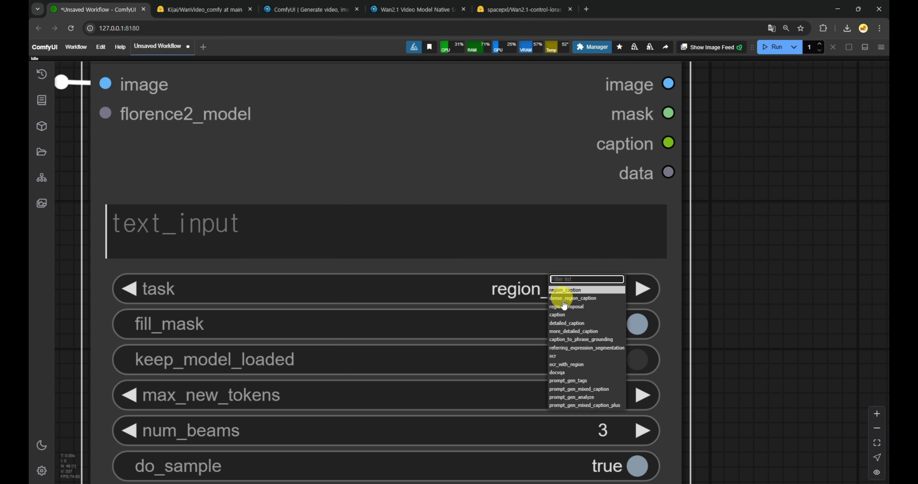
pyautogui.click(572, 332)
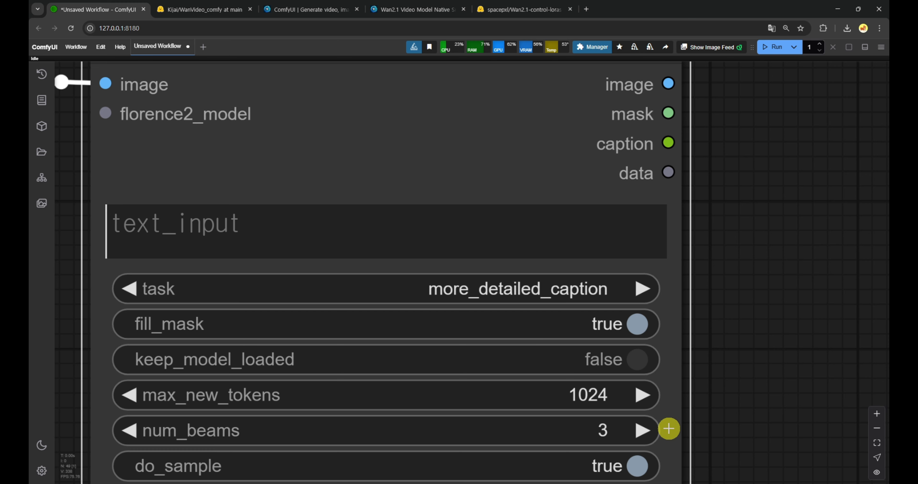
# Set the new Florence2Run seed to 123456 with control after generate fixed, and make the node narrower.
pyautogui.moveTo(669, 429); pyautogui.dragTo(715, 233)
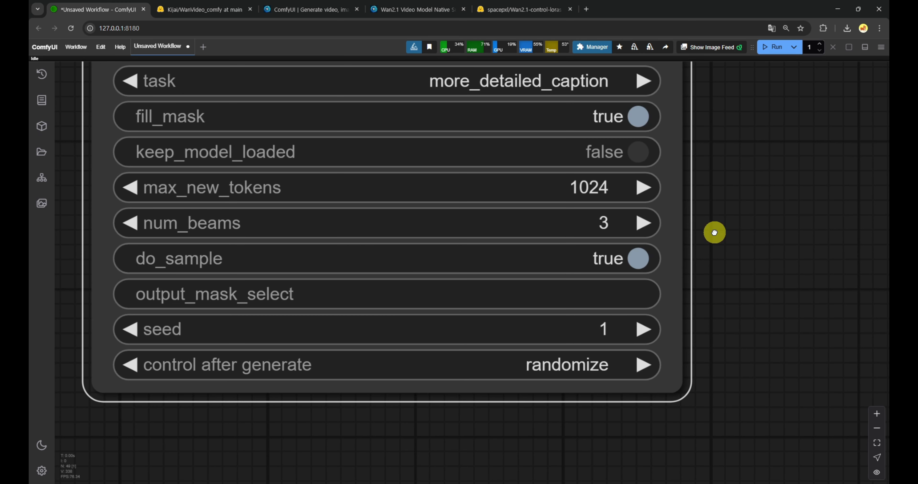
pyautogui.click(585, 334)
pyautogui.write('123456')
pyautogui.press('Return')
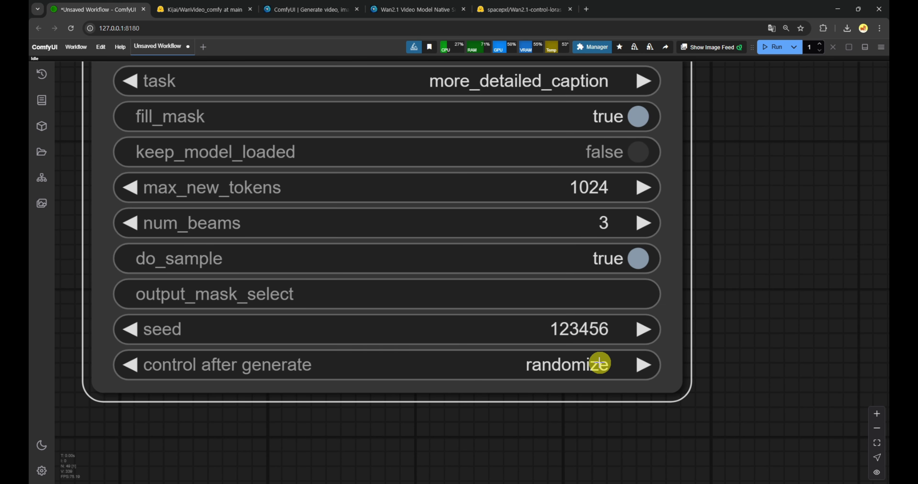
pyautogui.scroll(-10, 598, 370)
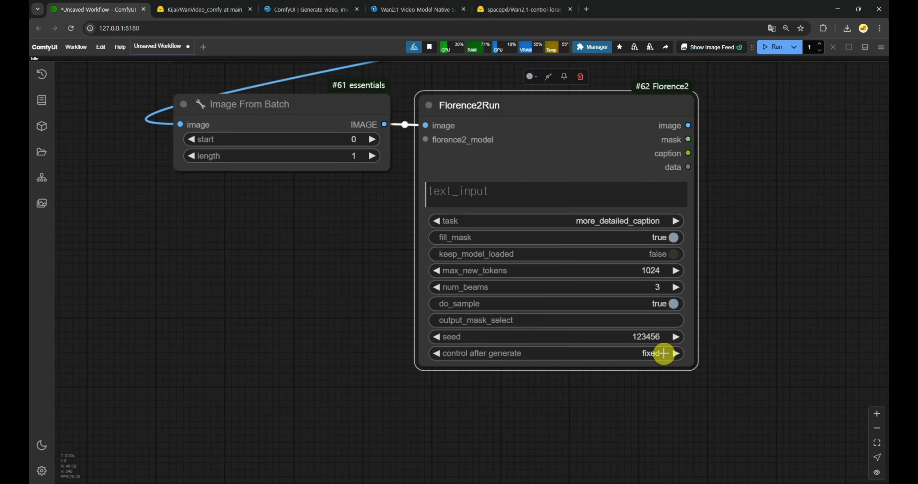
pyautogui.moveTo(679, 358); pyautogui.dragTo(624, 332)
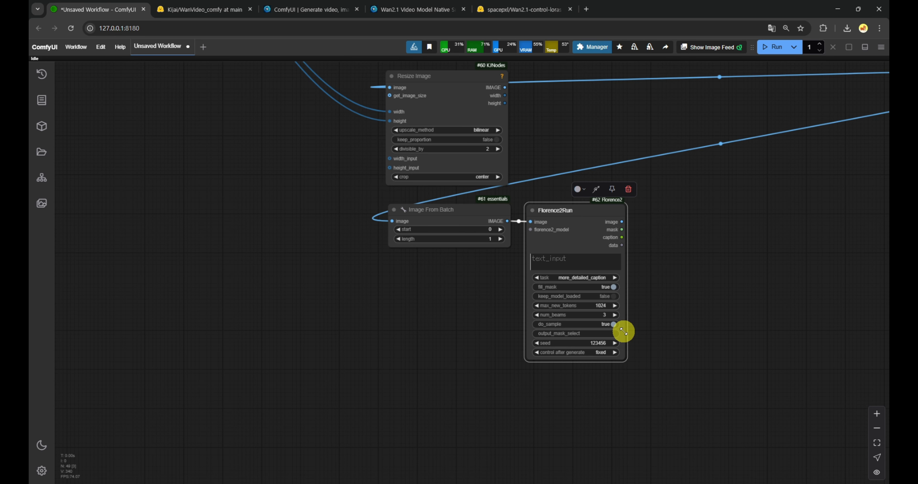
pyautogui.moveTo(688, 205); pyautogui.dragTo(633, 281)
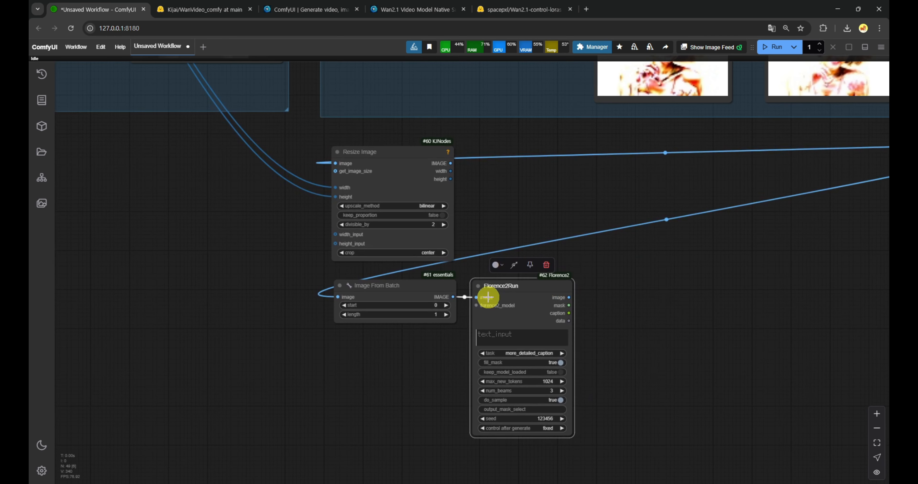
pyautogui.moveTo(499, 249); pyautogui.dragTo(498, 249)
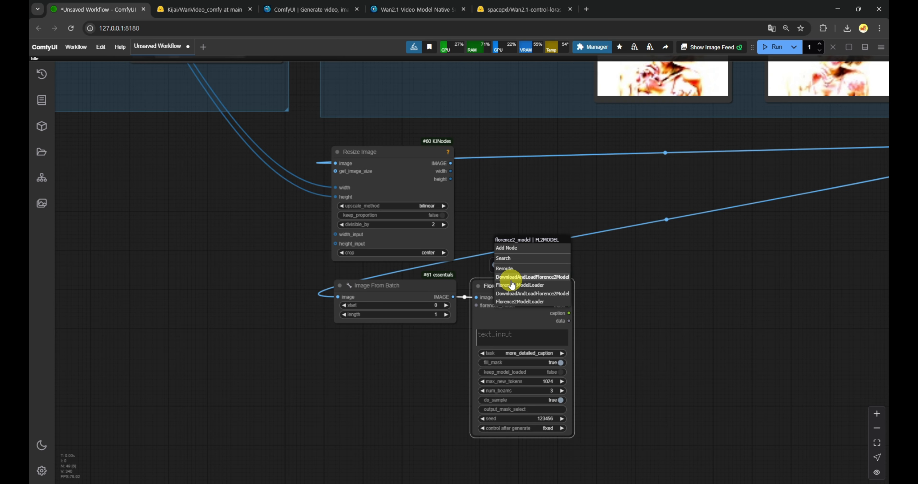
pyautogui.click(512, 279)
pyautogui.press('Delete')
# Connect the florence2_model output in the prompt group to a Set node, collapse it and place it above the model loader.
pyautogui.scroll(-6, 552, 233)
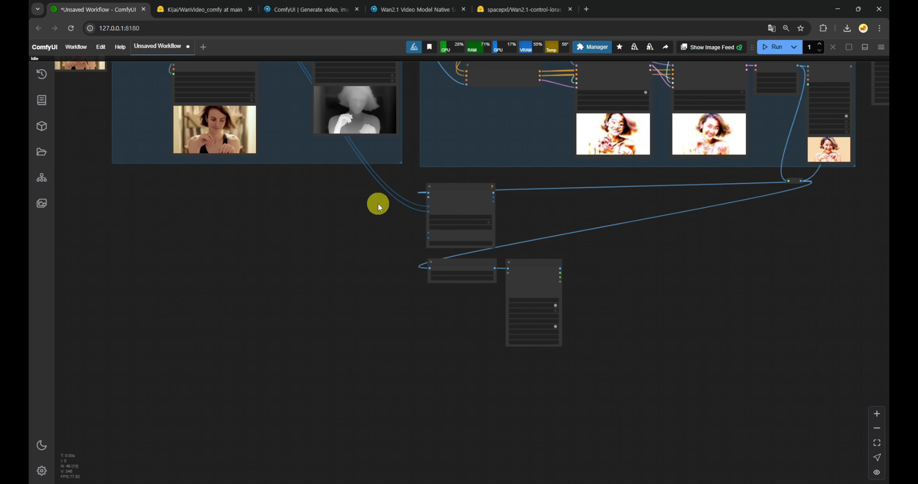
pyautogui.moveTo(380, 207); pyautogui.dragTo(369, 373)
pyautogui.moveTo(291, 105); pyautogui.dragTo(336, 284)
pyautogui.scroll(7, 298, 209)
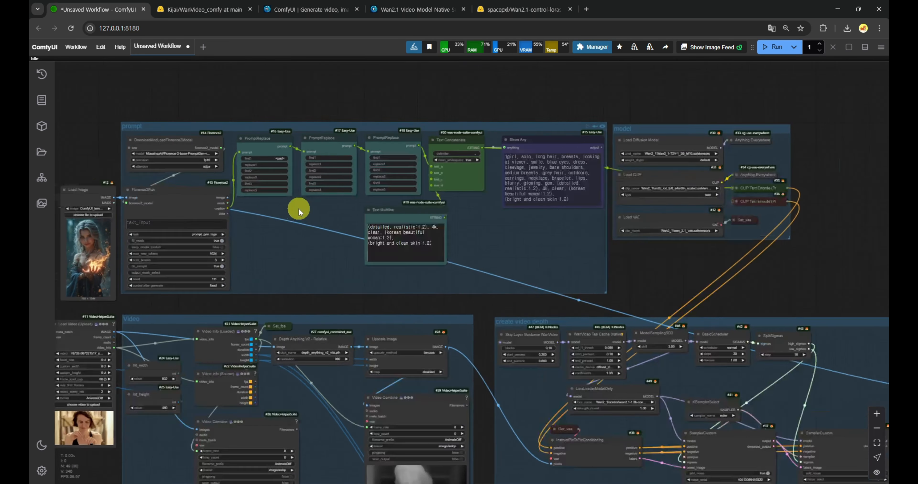
pyautogui.moveTo(242, 217); pyautogui.dragTo(359, 245)
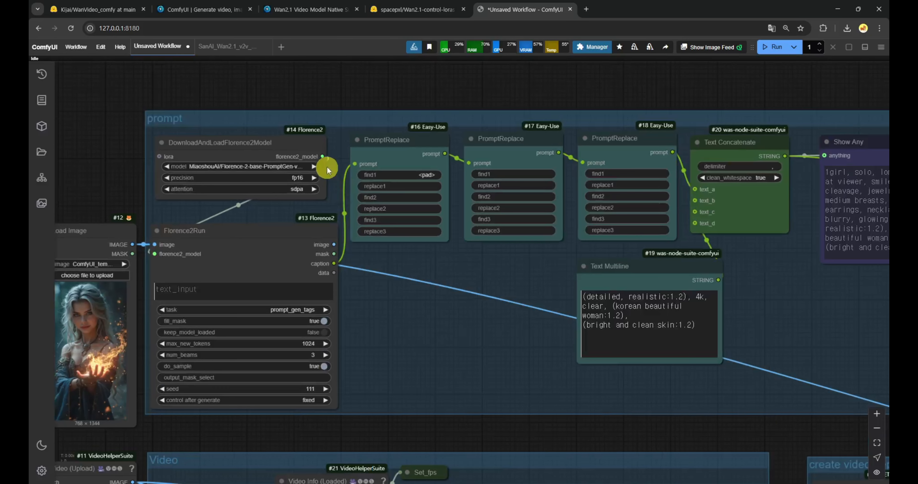
pyautogui.moveTo(322, 156); pyautogui.dragTo(334, 128)
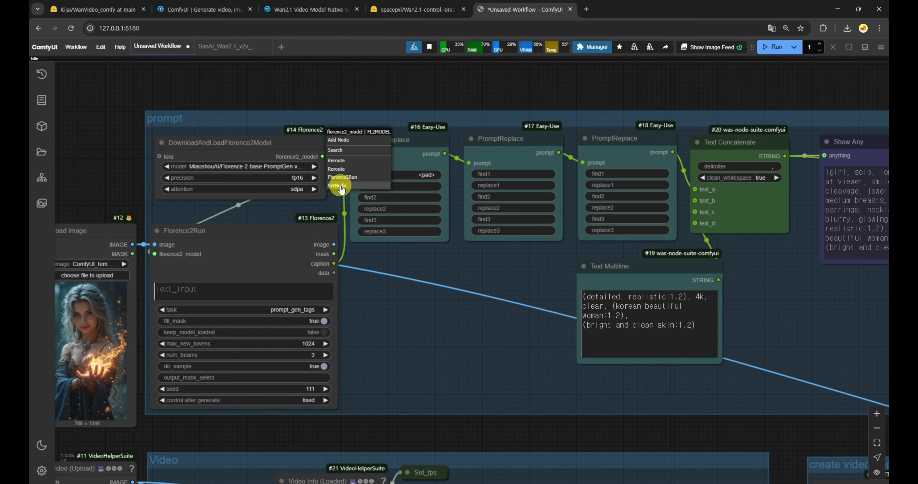
pyautogui.click(342, 186)
pyautogui.click(368, 157)
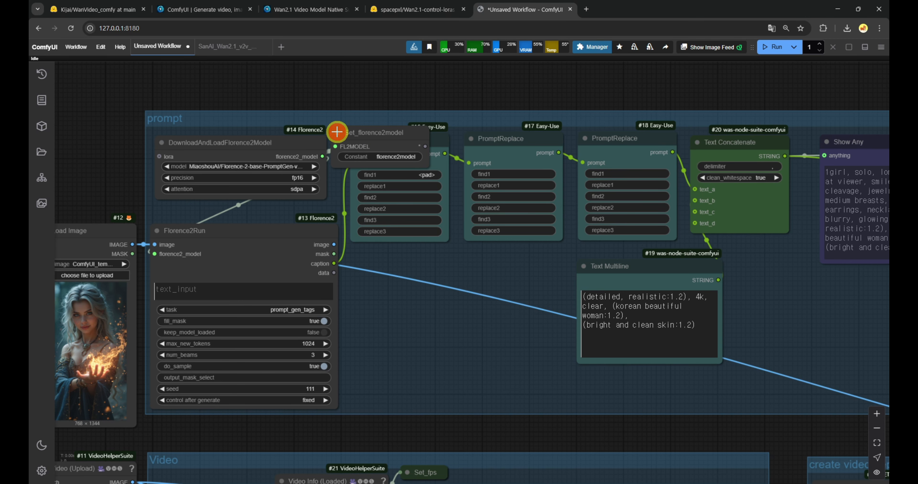
pyautogui.moveTo(337, 131); pyautogui.dragTo(198, 120)
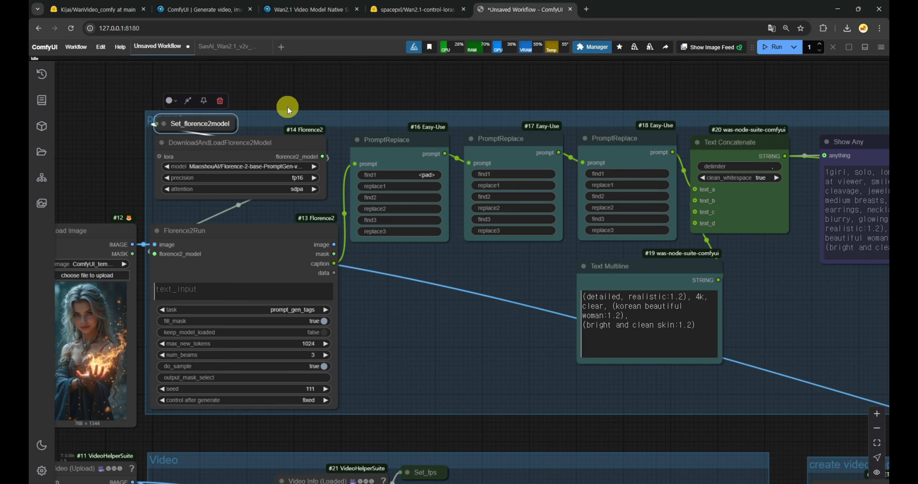
# Feed the new Florence2Run's florence2_model input from a Get_florence2model node, collapsed and placed just above it.
pyautogui.scroll(-5, 566, 81)
pyautogui.moveTo(661, 85); pyautogui.dragTo(484, 84)
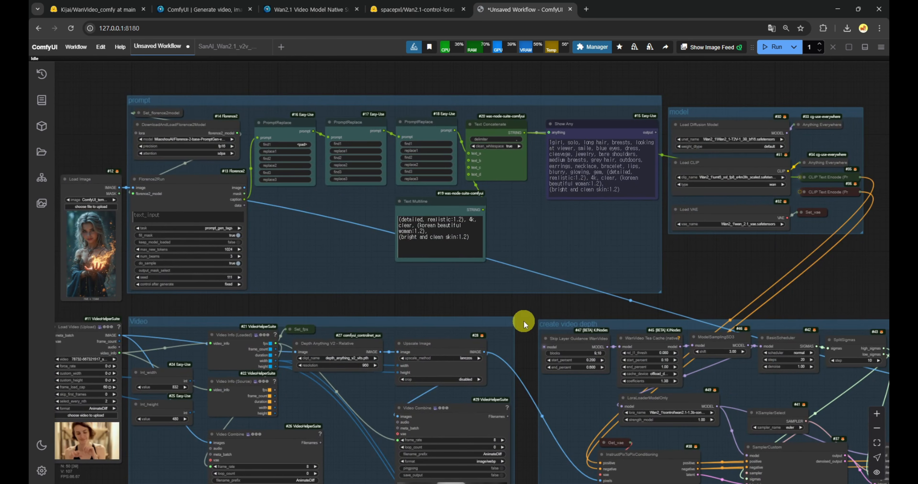
pyautogui.moveTo(532, 342); pyautogui.dragTo(455, 182)
pyautogui.moveTo(605, 448); pyautogui.dragTo(592, 303)
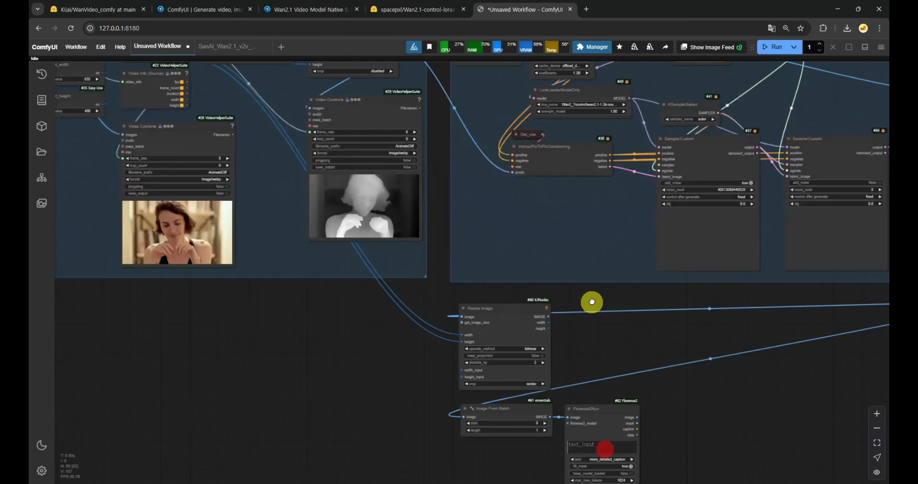
pyautogui.scroll(4, 599, 358)
pyautogui.moveTo(602, 427); pyautogui.dragTo(527, 231)
pyautogui.moveTo(496, 290); pyautogui.dragTo(496, 242)
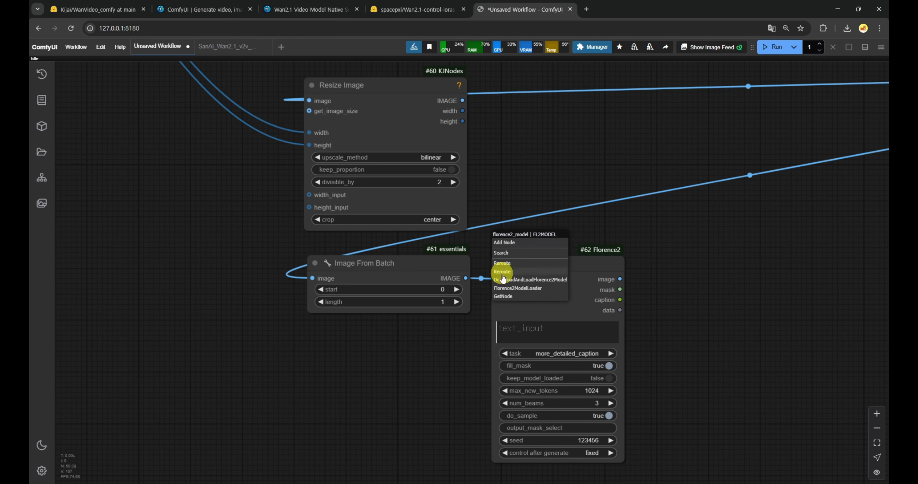
pyautogui.click(500, 297)
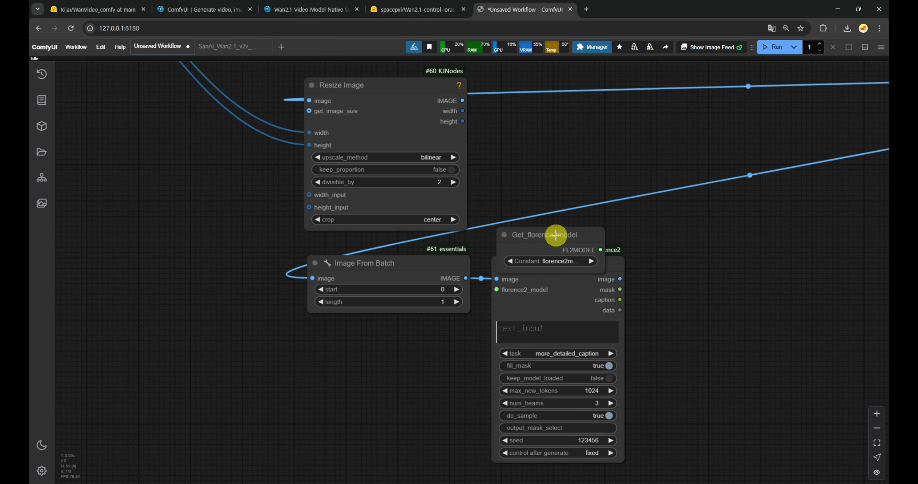
pyautogui.click(505, 235)
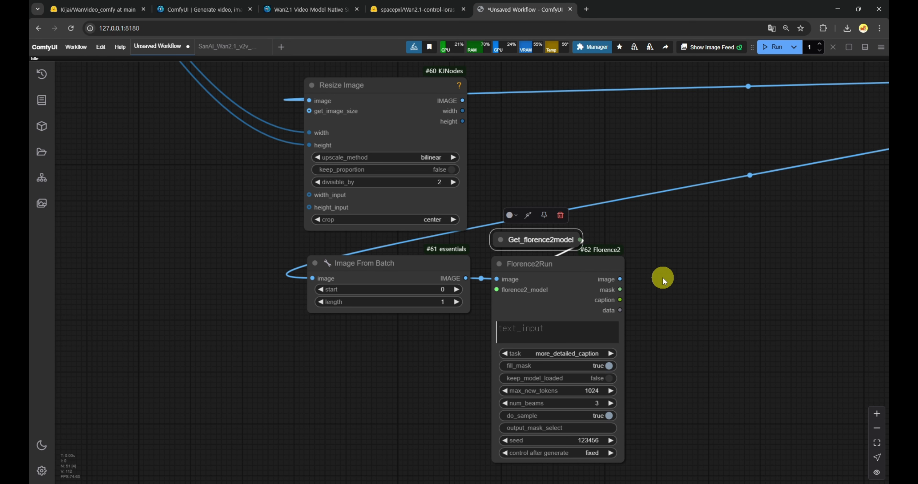
# Narrow the Upscale Image and Depth Anything V2 nodes in the Video group and shift them away from Video Info (Loaded).
pyautogui.scroll(-3, 470, 189)
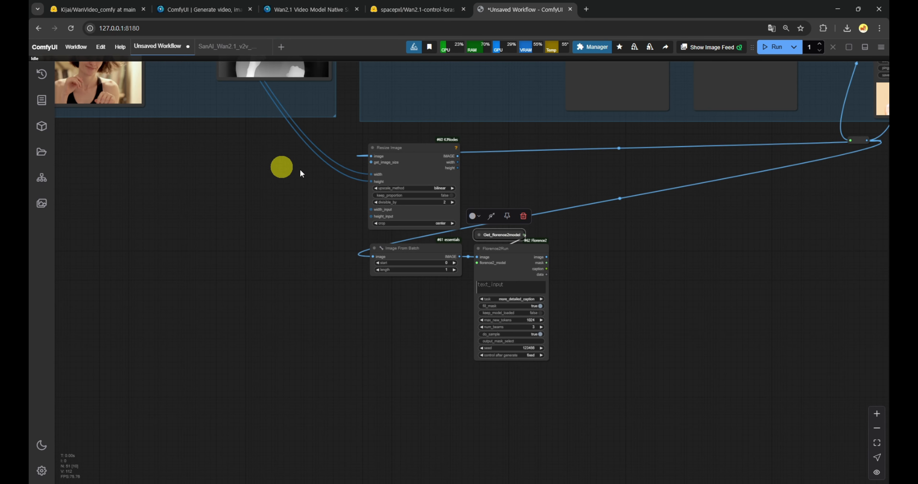
pyautogui.moveTo(215, 156); pyautogui.dragTo(459, 389)
pyautogui.scroll(5, 345, 143)
pyautogui.moveTo(364, 144); pyautogui.dragTo(372, 182)
pyautogui.click(553, 138)
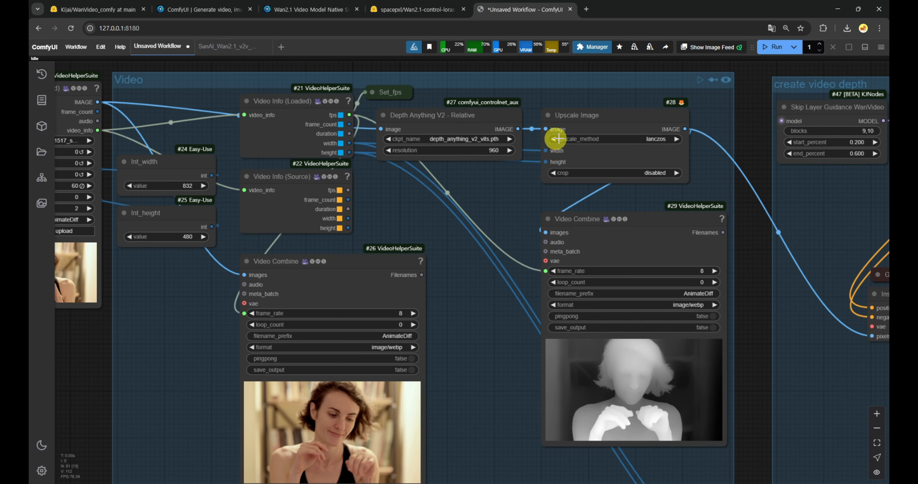
pyautogui.moveTo(684, 180); pyautogui.dragTo(641, 184)
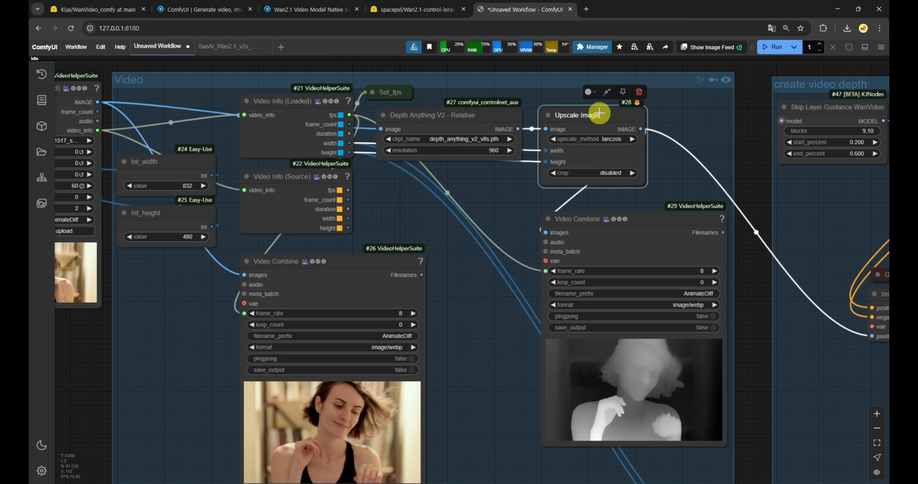
pyautogui.moveTo(598, 115); pyautogui.dragTo(673, 115)
pyautogui.moveTo(455, 115); pyautogui.dragTo(539, 115)
pyautogui.moveTo(602, 158); pyautogui.dragTo(581, 158)
pyautogui.moveTo(534, 115); pyautogui.dragTo(556, 116)
# Connect the width output of Video Info (Loaded) to a Set_width node, collapse it and place it beside the output.
pyautogui.moveTo(349, 143); pyautogui.dragTo(372, 155)
pyautogui.click(381, 226)
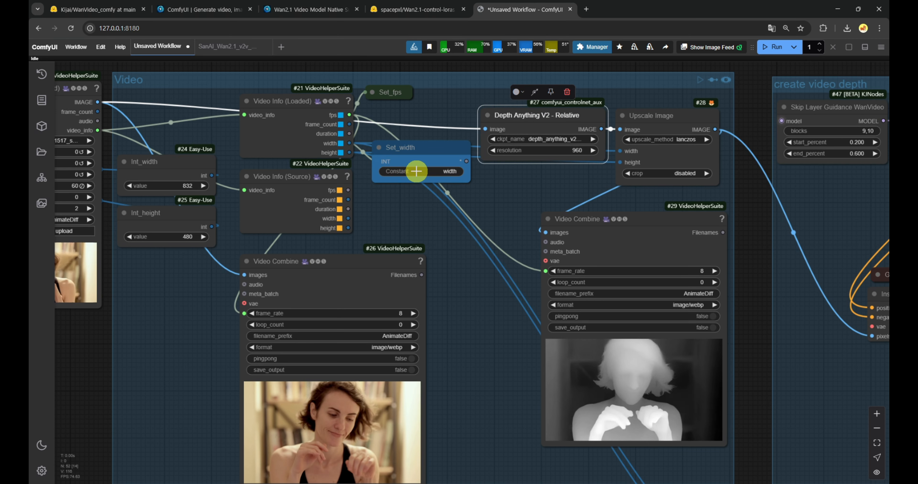
pyautogui.click(380, 148)
pyautogui.moveTo(402, 150); pyautogui.dragTo(398, 138)
# Connect the height output of Video Info (Loaded) to a Set_height node, collapse it and align Set_width above it.
pyautogui.moveTo(349, 153); pyautogui.dragTo(362, 162)
pyautogui.click(372, 233)
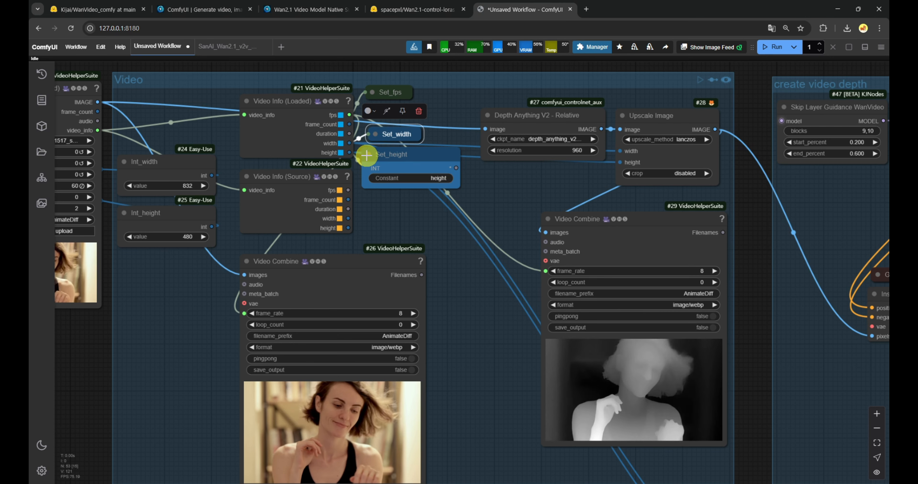
pyautogui.click(367, 155)
pyautogui.moveTo(392, 138); pyautogui.dragTo(387, 139)
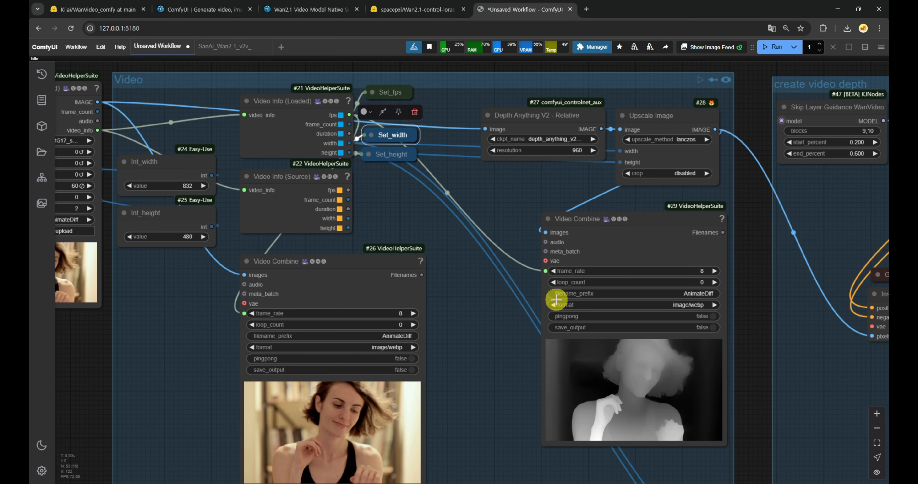
# Feed Resize Image's width input from a Get_width node set to the width constant.
pyautogui.scroll(-7, 513, 350)
pyautogui.moveTo(623, 456); pyautogui.dragTo(526, 267)
pyautogui.scroll(9, 554, 270)
pyautogui.moveTo(587, 290); pyautogui.dragTo(539, 270)
pyautogui.click(557, 339)
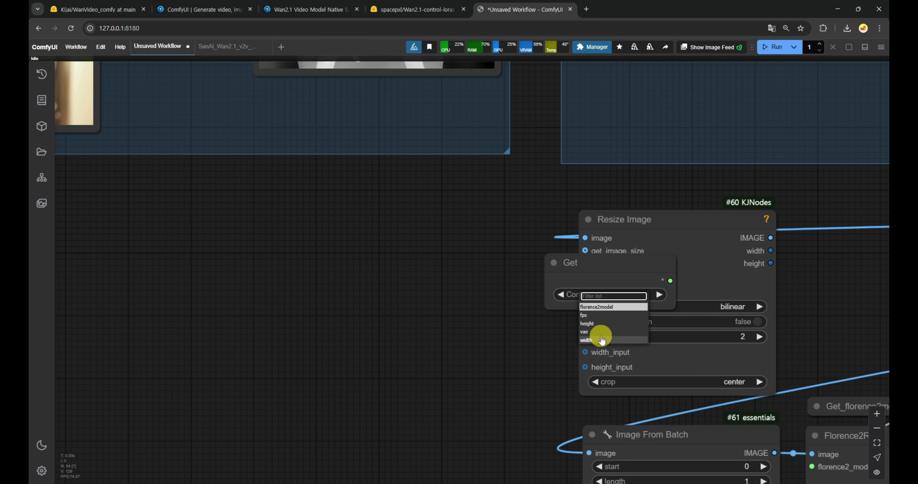
pyautogui.click(602, 340)
pyautogui.moveTo(604, 259); pyautogui.dragTo(459, 231)
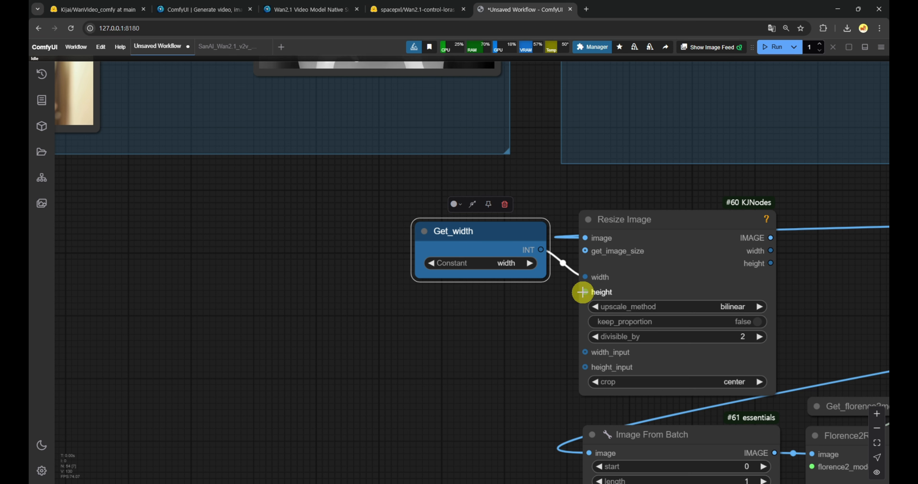
# Feed Resize Image's height input from a Get_height node, then collapse both Get nodes and line them up above Resize Image.
pyautogui.moveTo(582, 293); pyautogui.dragTo(532, 293)
pyautogui.click(550, 374)
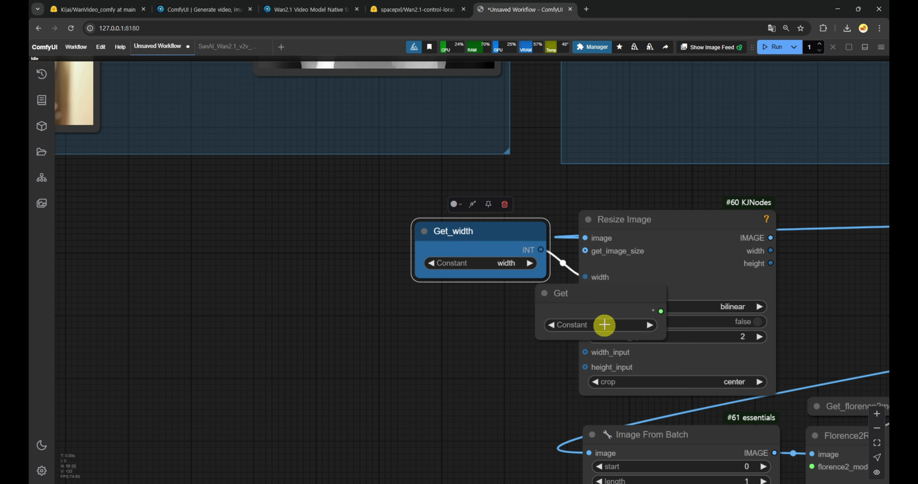
pyautogui.click(618, 350)
pyautogui.moveTo(612, 294); pyautogui.dragTo(492, 290)
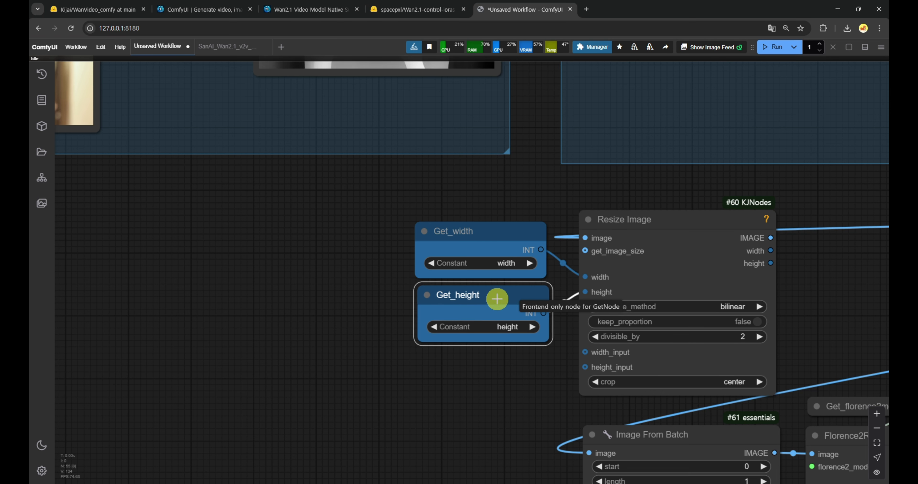
pyautogui.moveTo(709, 189); pyautogui.dragTo(687, 195)
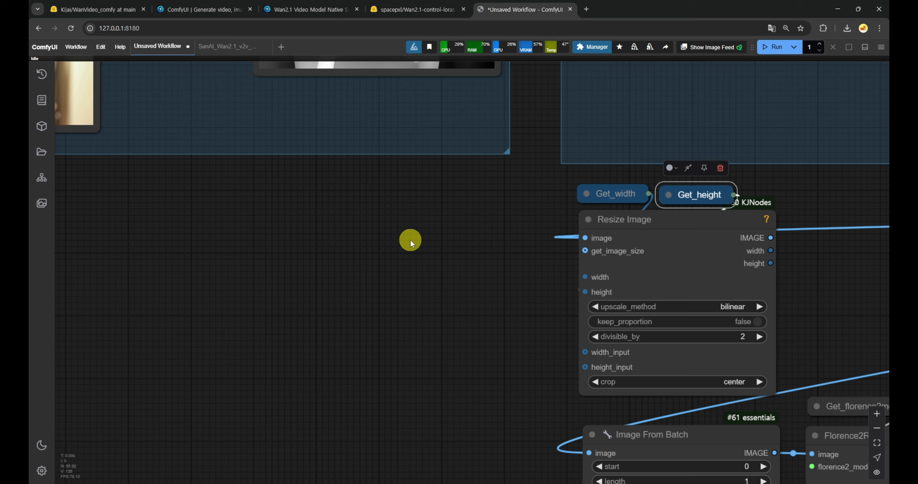
# Move the Int_width and Int_height nodes out of the Video group to before Load Video, and fit the group to its nodes.
pyautogui.scroll(-5, 411, 243)
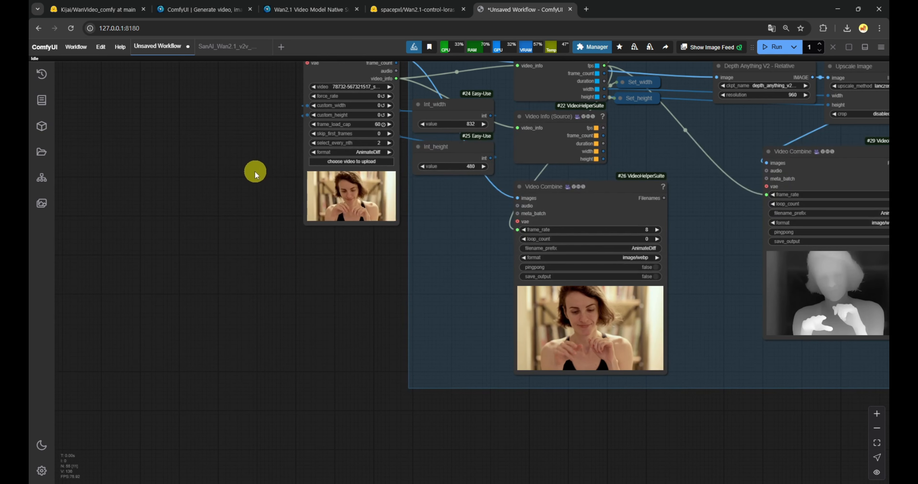
pyautogui.scroll(3, 254, 171)
pyautogui.scroll(8, 487, 185)
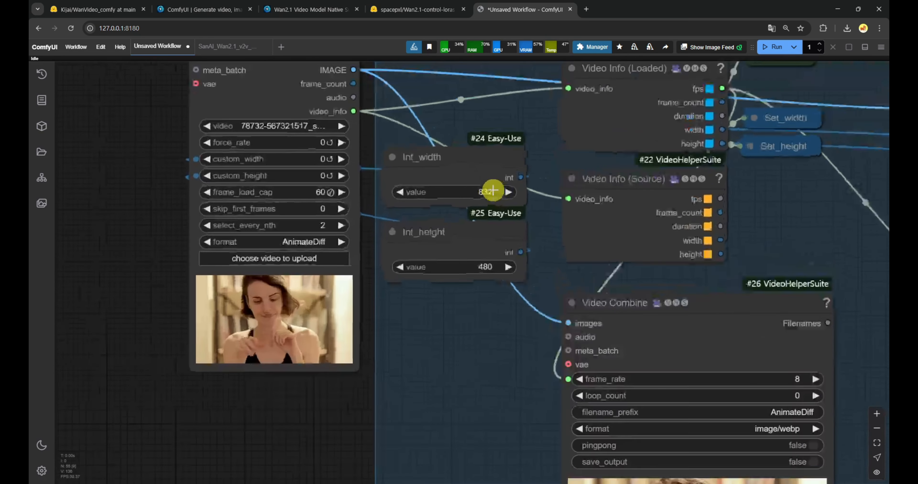
pyautogui.click(426, 228)
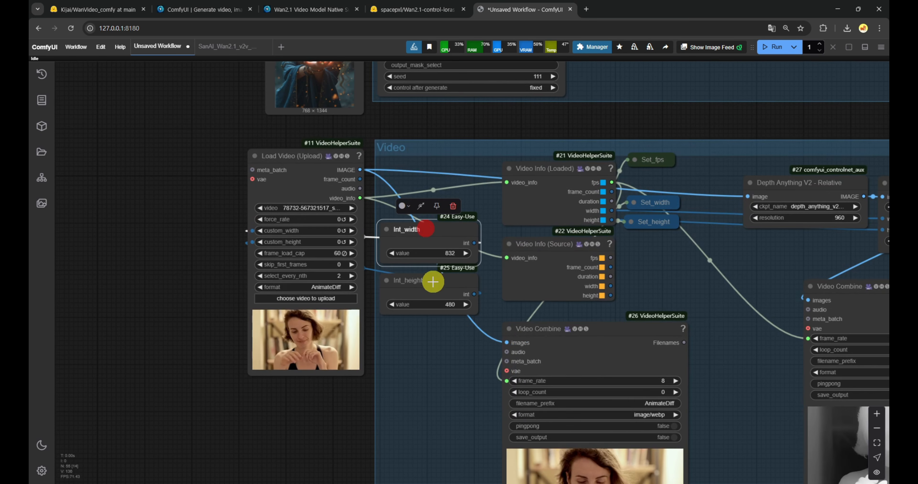
pyautogui.keyDown('shift'); pyautogui.click(433, 282); pyautogui.keyUp('shift')
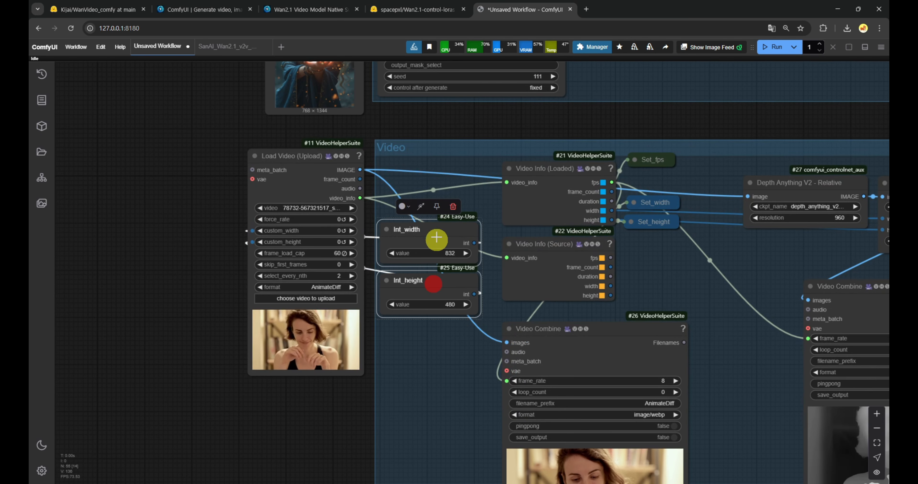
pyautogui.moveTo(454, 227); pyautogui.dragTo(153, 209)
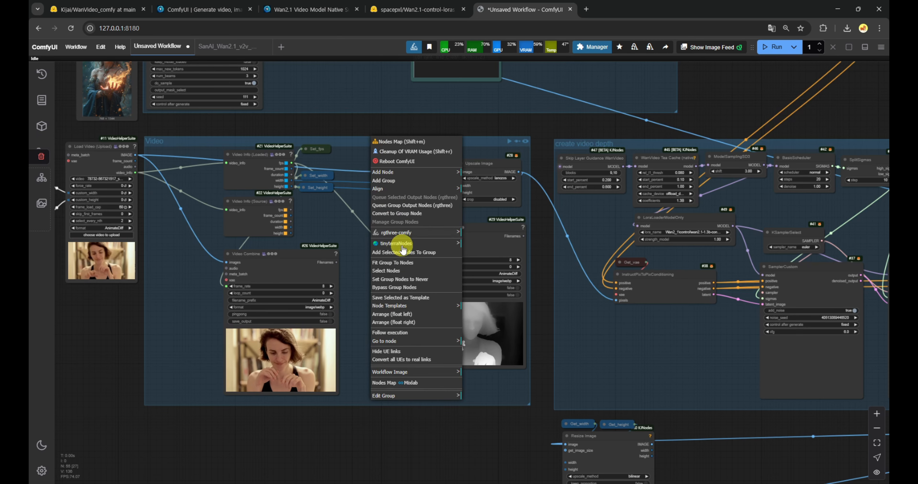
pyautogui.click(404, 240)
# Connect the new Florence2Run's caption output to a new Show Any node placed beside it.
pyautogui.moveTo(657, 148); pyautogui.dragTo(580, 131)
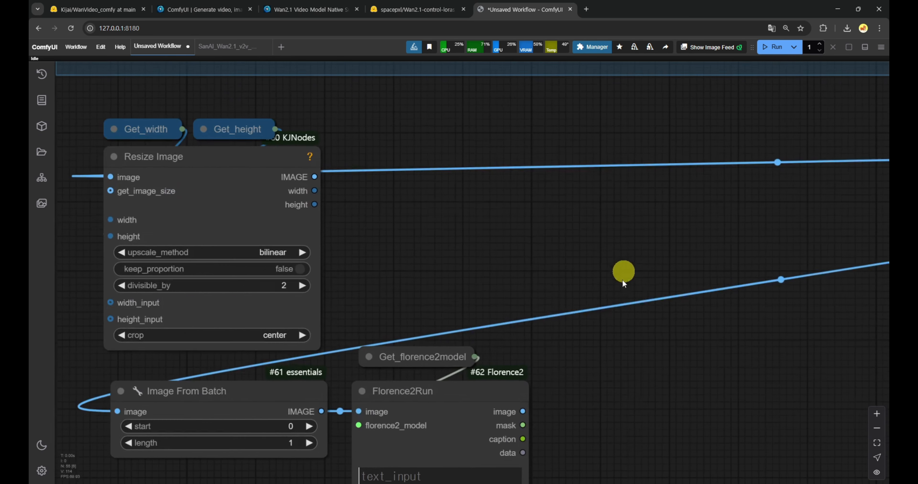
pyautogui.moveTo(592, 394); pyautogui.dragTo(571, 217)
pyautogui.scroll(3, 531, 246)
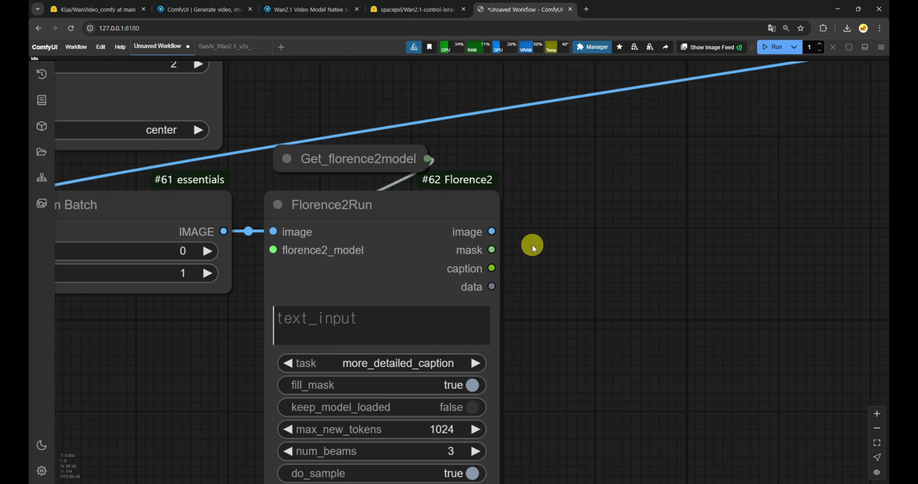
pyautogui.scroll(-4, 530, 247)
pyautogui.moveTo(540, 259); pyautogui.dragTo(539, 260)
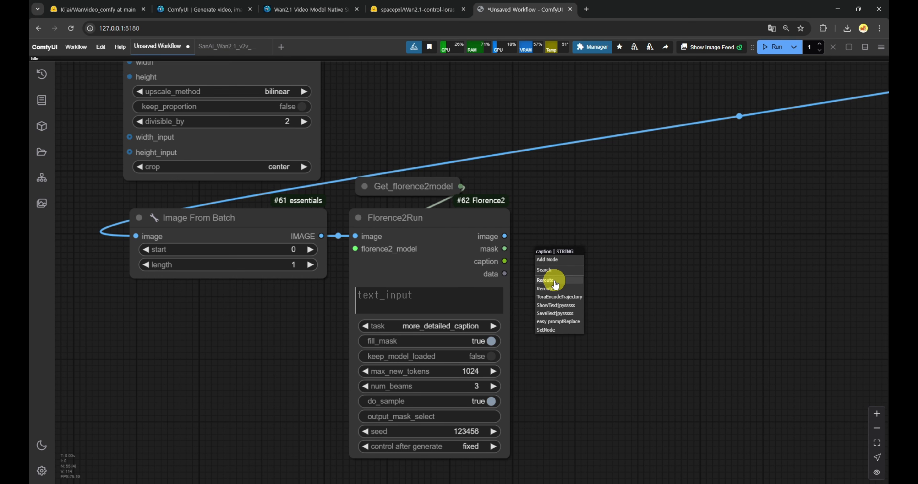
pyautogui.click(549, 267)
pyautogui.write('show')
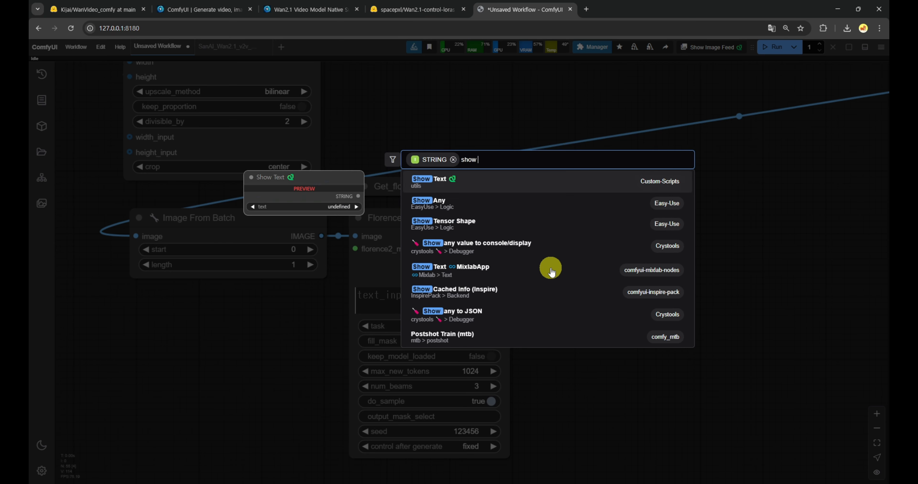
pyautogui.press('Return')
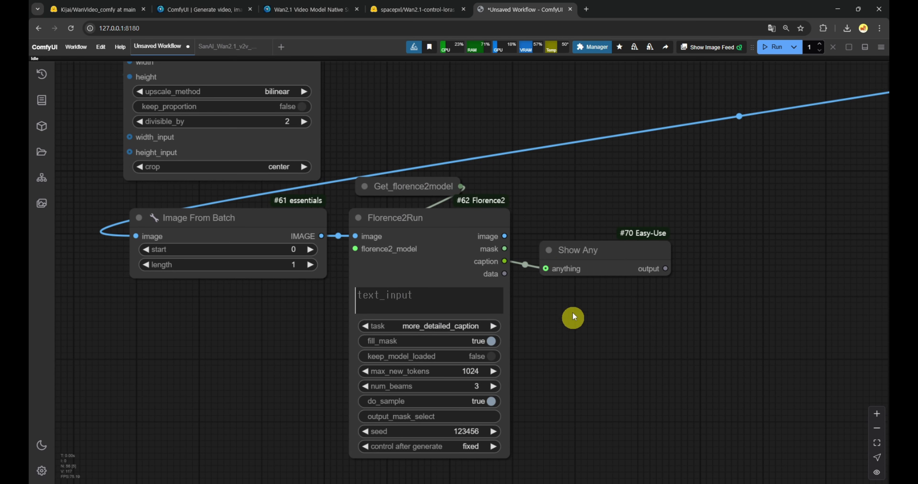
# Copy the Text Concatenate node and its connected Show Any from the prompt group to beside the new caption's Show Any.
pyautogui.scroll(-10, 571, 218)
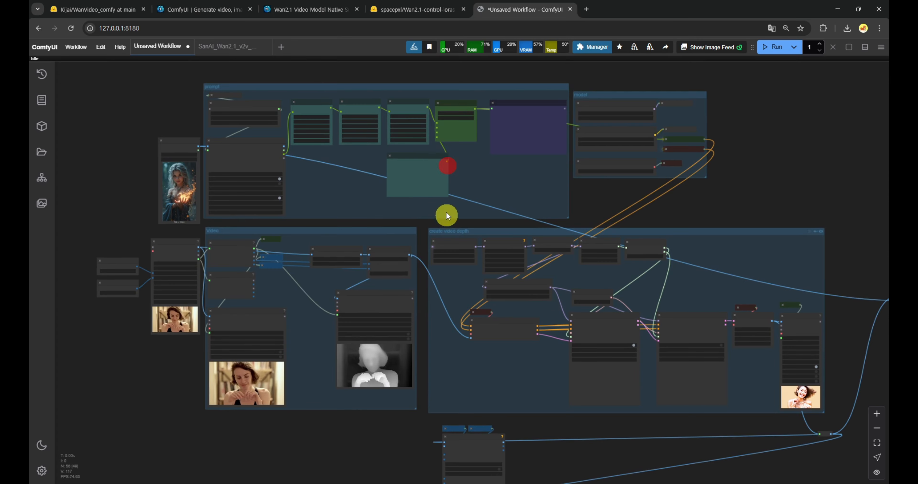
pyautogui.click(432, 157)
pyautogui.scroll(8, 432, 157)
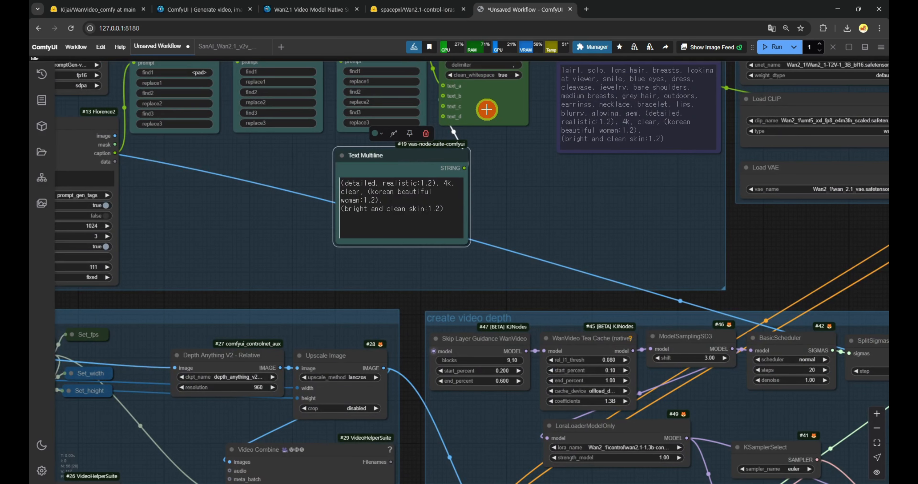
pyautogui.moveTo(787, 278); pyautogui.dragTo(560, 12)
pyautogui.moveTo(670, 393); pyautogui.dragTo(627, 113)
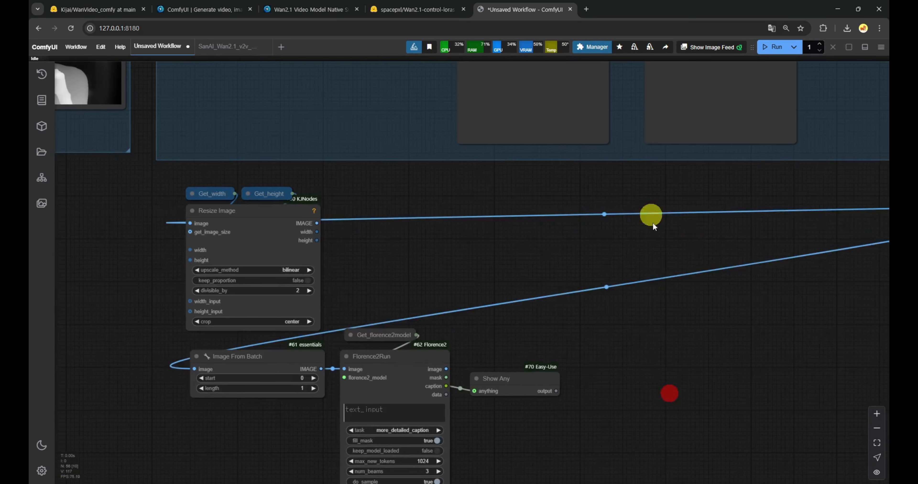
pyautogui.moveTo(631, 373); pyautogui.dragTo(615, 261)
# Copy the prompt group's Text Multiline above the caption's Show Any, feeding it to Text Concatenate's text_a and the Show Any output to text_b.
pyautogui.scroll(-8, 665, 369)
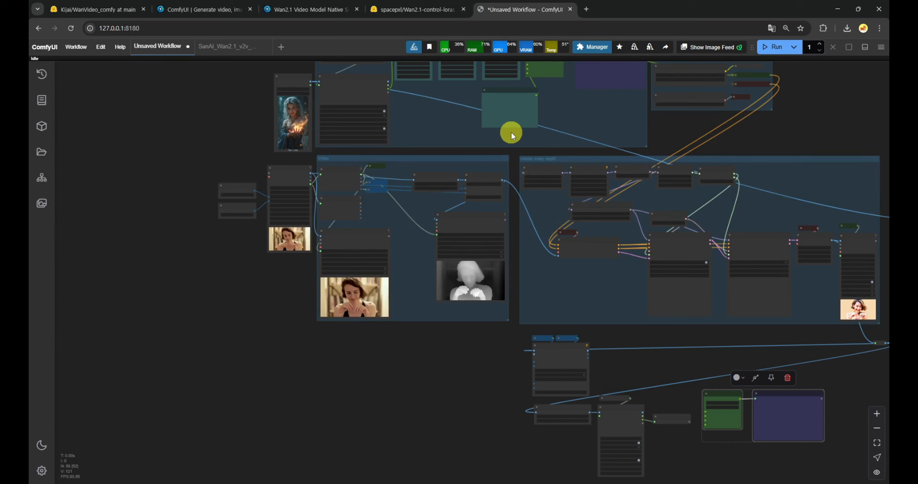
pyautogui.click(506, 103)
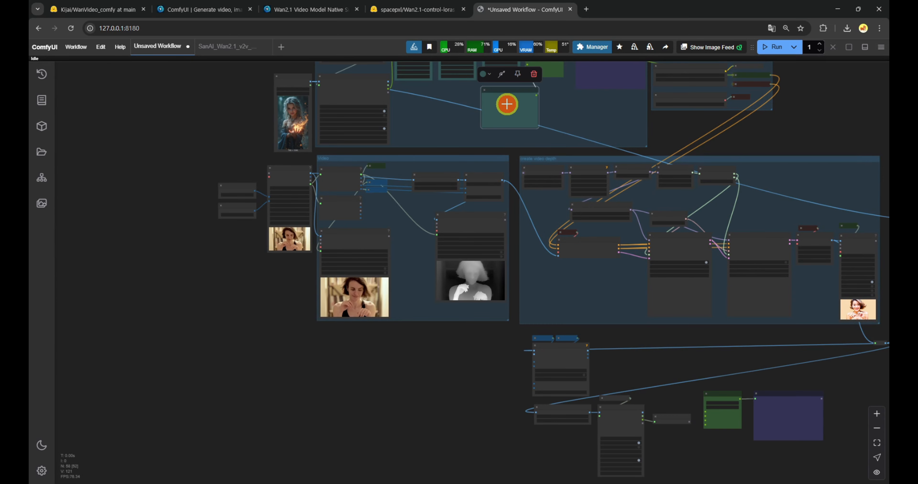
pyautogui.moveTo(454, 163); pyautogui.dragTo(516, 301)
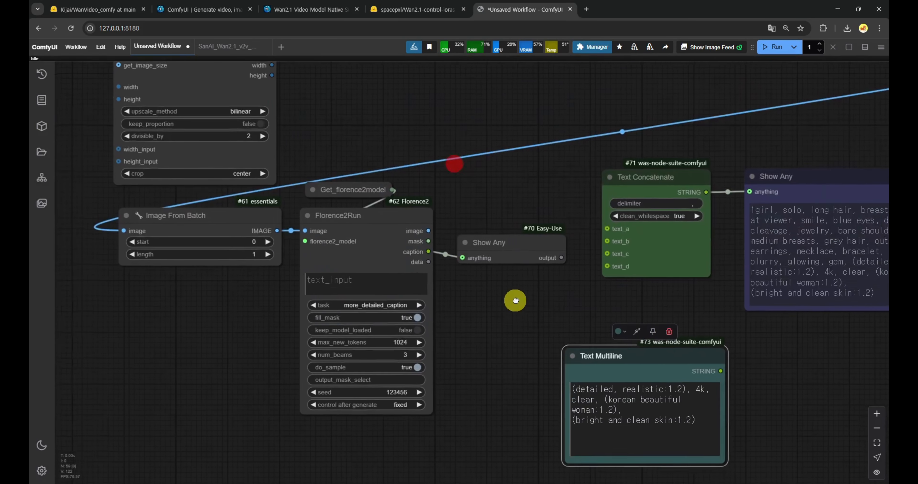
pyautogui.moveTo(609, 354); pyautogui.dragTo(481, 84)
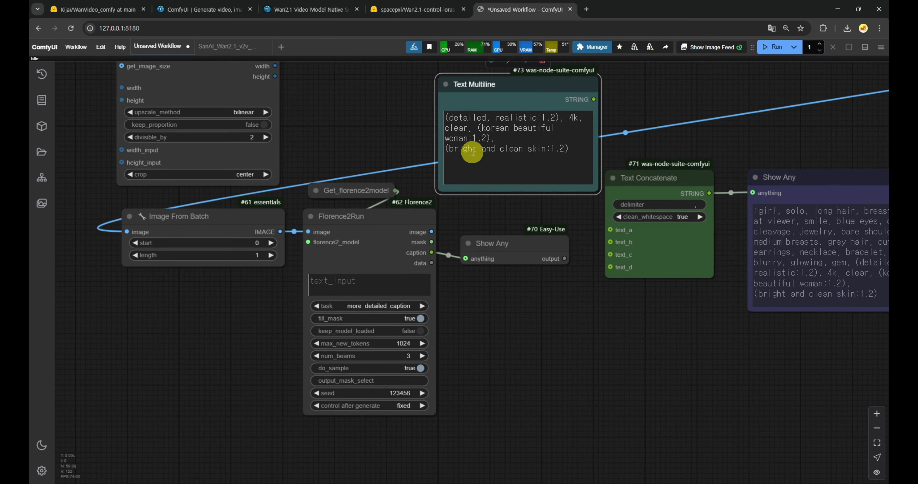
pyautogui.moveTo(594, 100); pyautogui.dragTo(611, 229)
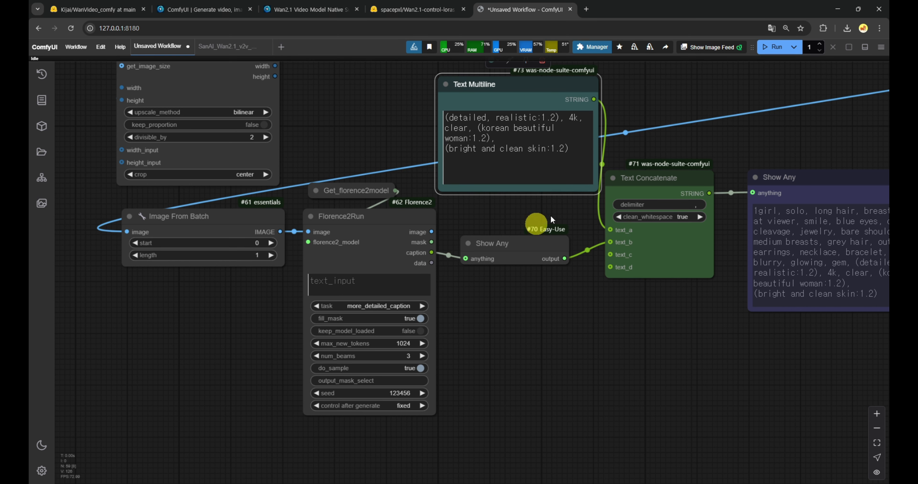
pyautogui.moveTo(649, 175); pyautogui.dragTo(659, 172)
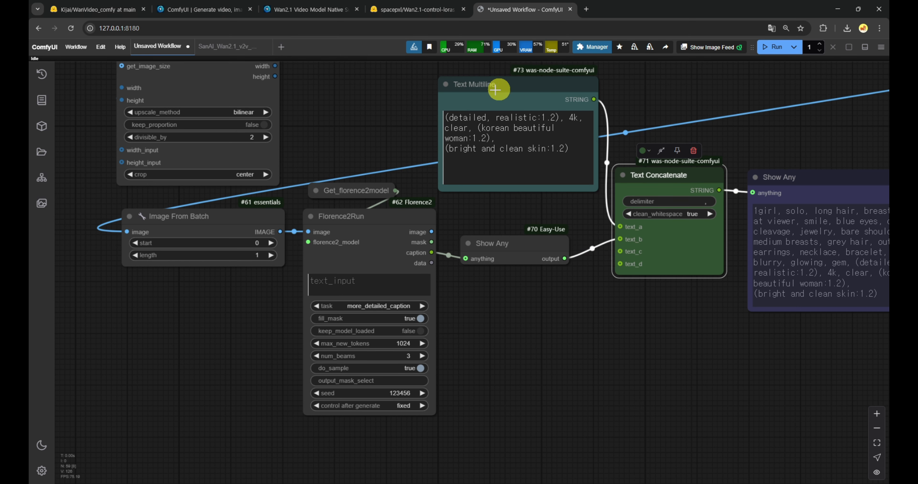
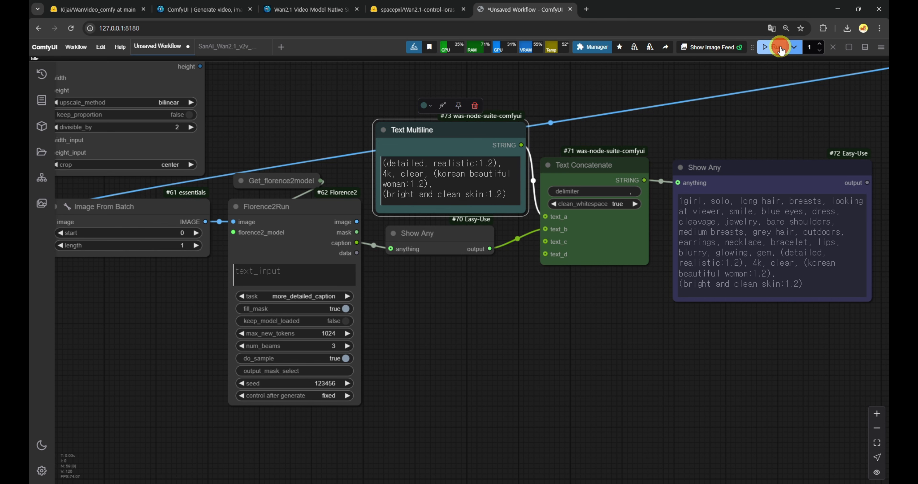
# Examine the SamplerCustom preview and the new caption nodes while the workflow runs.
pyautogui.scroll(-3, 691, 174)
pyautogui.moveTo(399, 166); pyautogui.dragTo(434, 251)
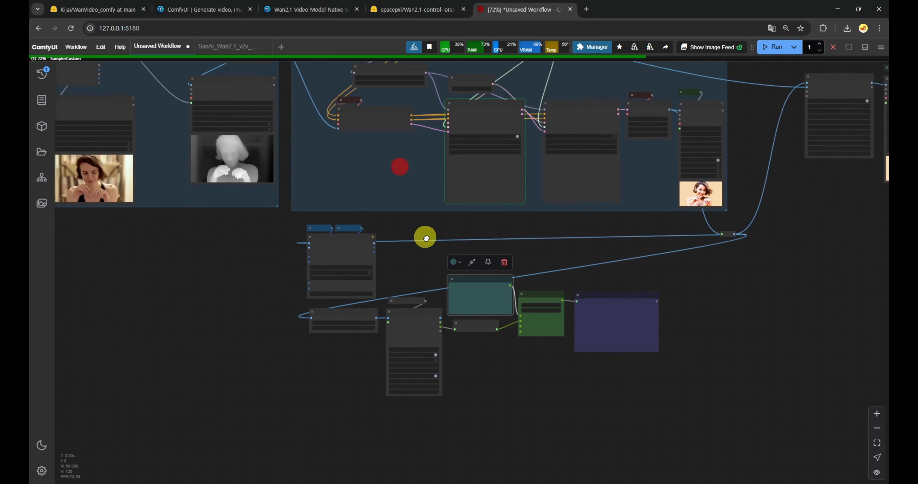
pyautogui.scroll(8, 510, 139)
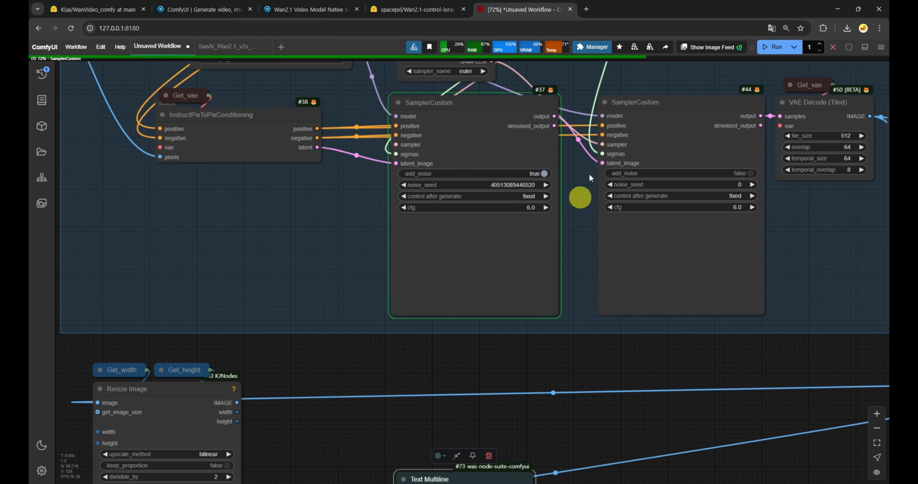
pyautogui.scroll(-8, 670, 233)
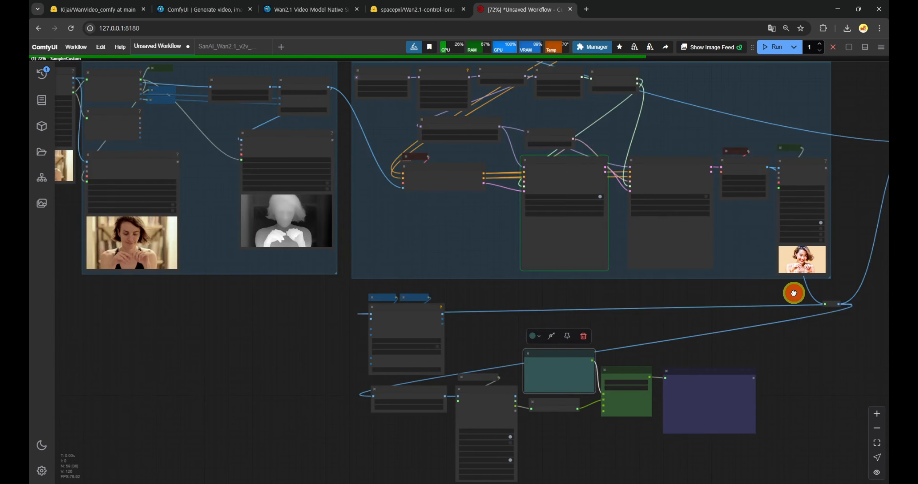
pyautogui.moveTo(793, 291); pyautogui.dragTo(504, 273)
pyautogui.moveTo(382, 308); pyautogui.dragTo(426, 248)
pyautogui.scroll(4, 410, 256)
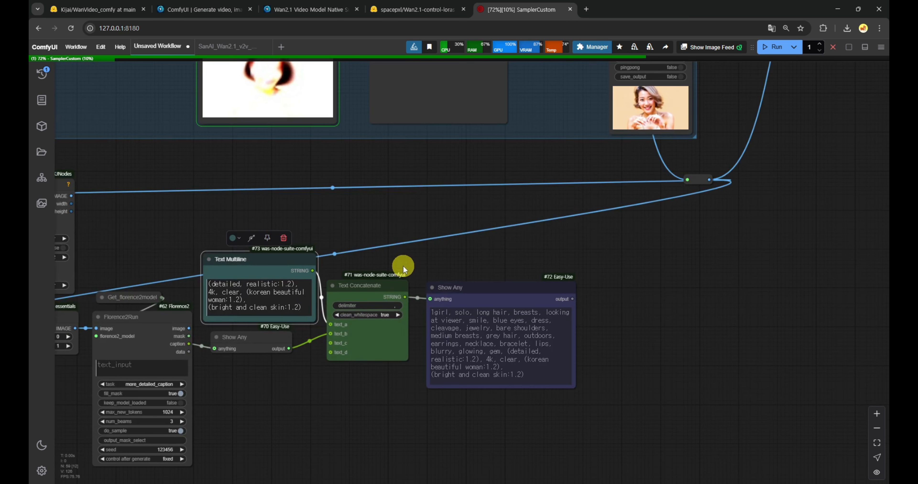
pyautogui.moveTo(379, 171); pyautogui.dragTo(538, 397)
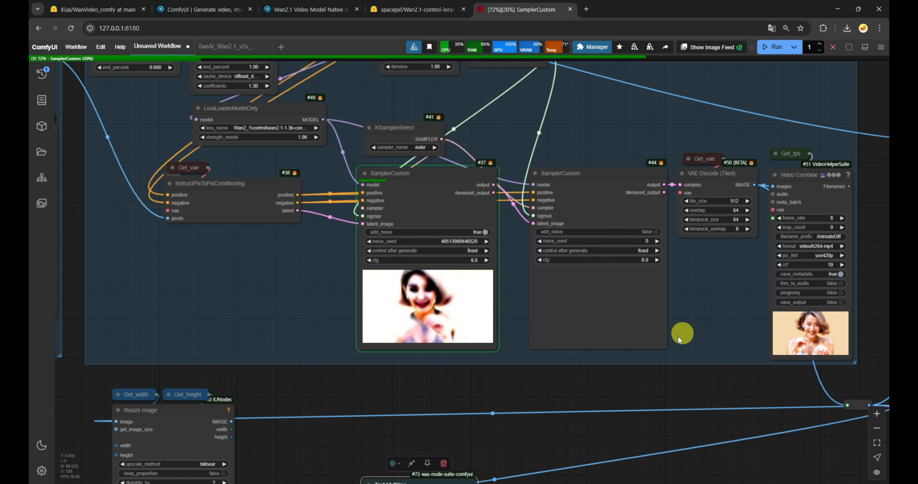
pyautogui.moveTo(678, 429); pyautogui.dragTo(607, 227)
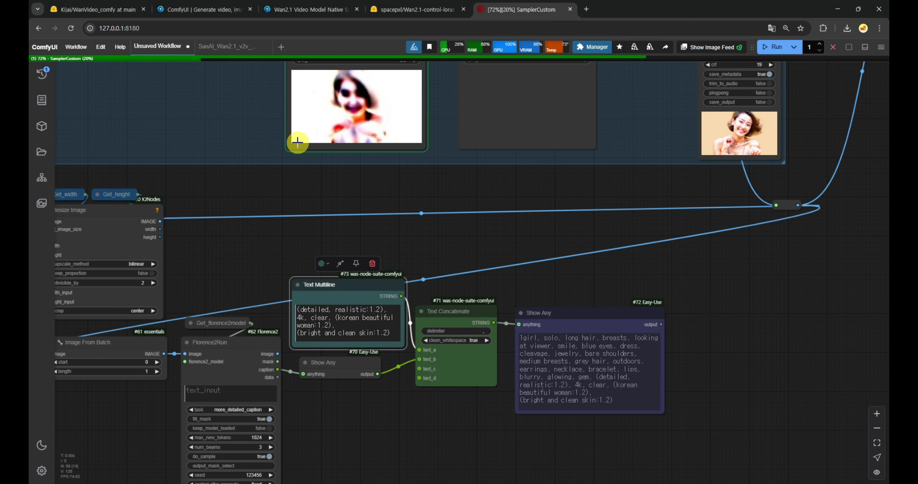
# Move the ComfyUI browser tab ahead of all the other tabs.
pyautogui.moveTo(548, 12); pyautogui.dragTo(109, 14)
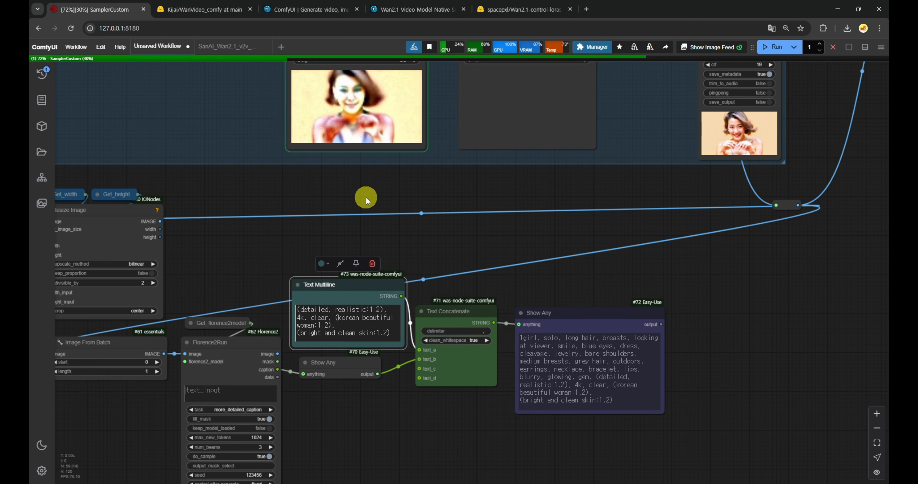
# Delete the copied Show Any node attached to the new Text Concatenate output.
pyautogui.scroll(-4, 365, 197)
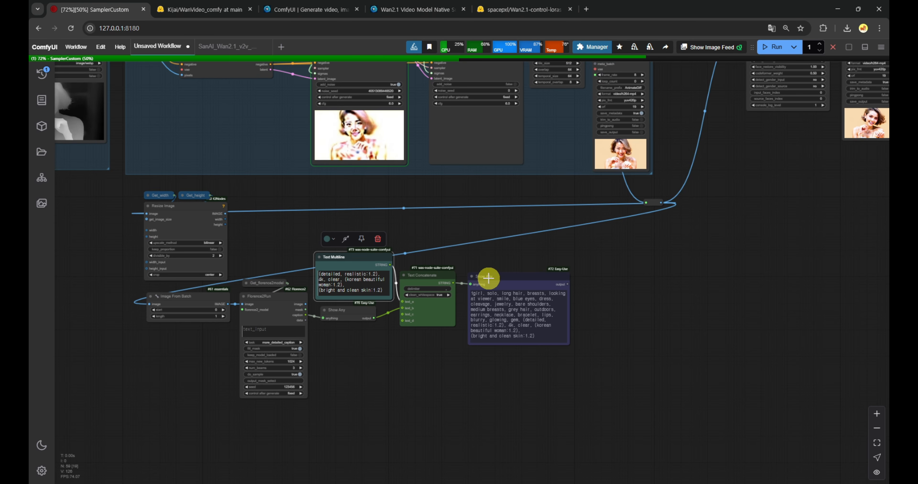
pyautogui.moveTo(491, 276); pyautogui.dragTo(469, 338)
pyautogui.click(350, 313)
pyautogui.click(495, 339)
pyautogui.press('Delete')
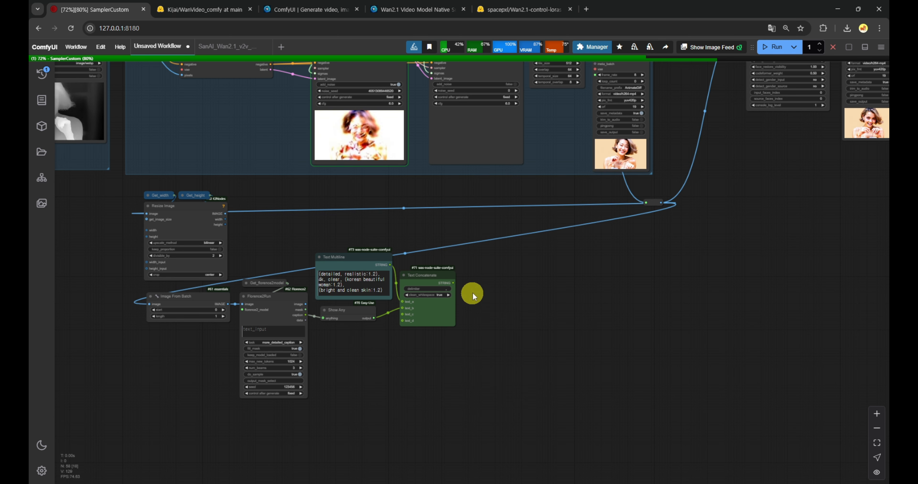
# Add a CLIP Text Encode (Prompt) node beside the caption's Text Concatenate, convert its text to an input, and feed it the concatenated STRING.
pyautogui.scroll(5, 465, 286)
pyautogui.moveTo(444, 281); pyautogui.dragTo(472, 280)
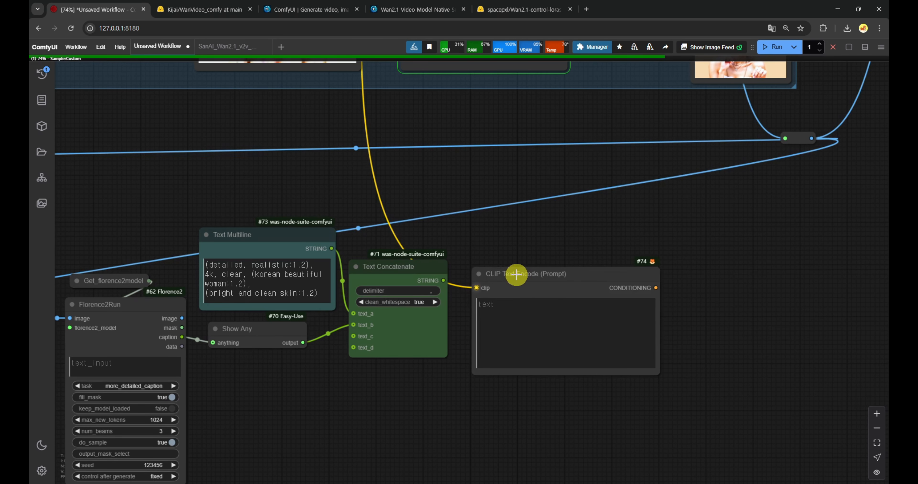
pyautogui.moveTo(511, 276); pyautogui.dragTo(518, 245)
pyautogui.rightClick(527, 257)
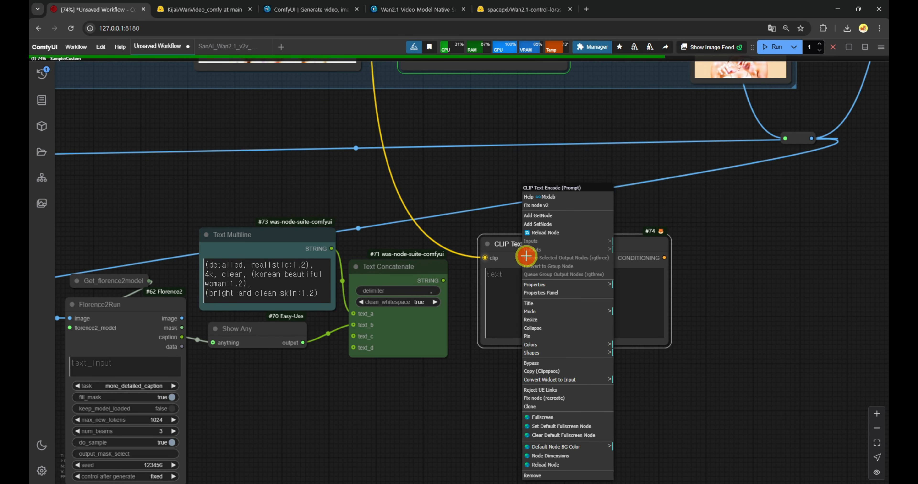
pyautogui.click(589, 380)
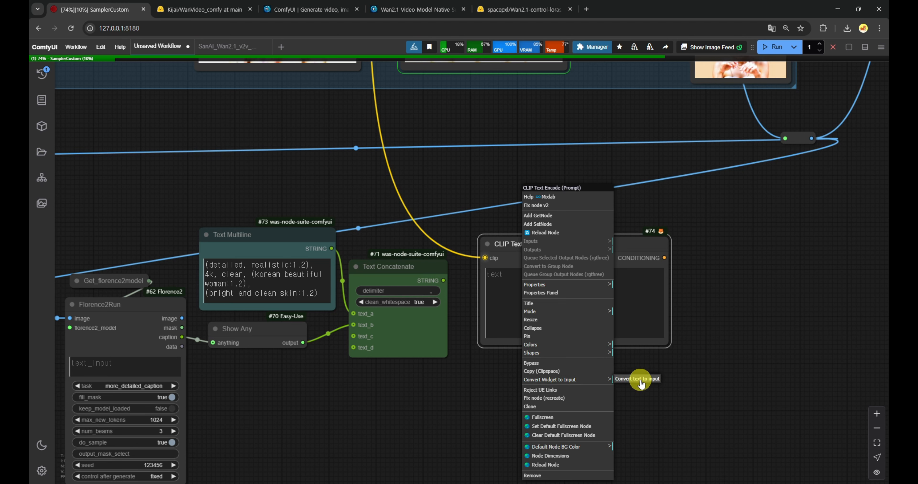
pyautogui.click(640, 379)
pyautogui.moveTo(483, 270); pyautogui.dragTo(483, 269)
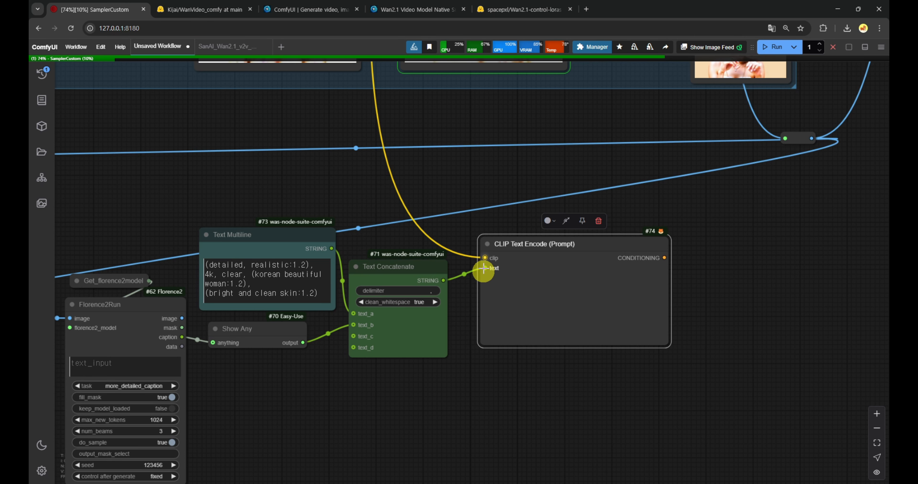
# Color the new CLIP Text Encode node red and collapse it.
pyautogui.scroll(-7, 487, 260)
pyautogui.moveTo(480, 199); pyautogui.dragTo(499, 402)
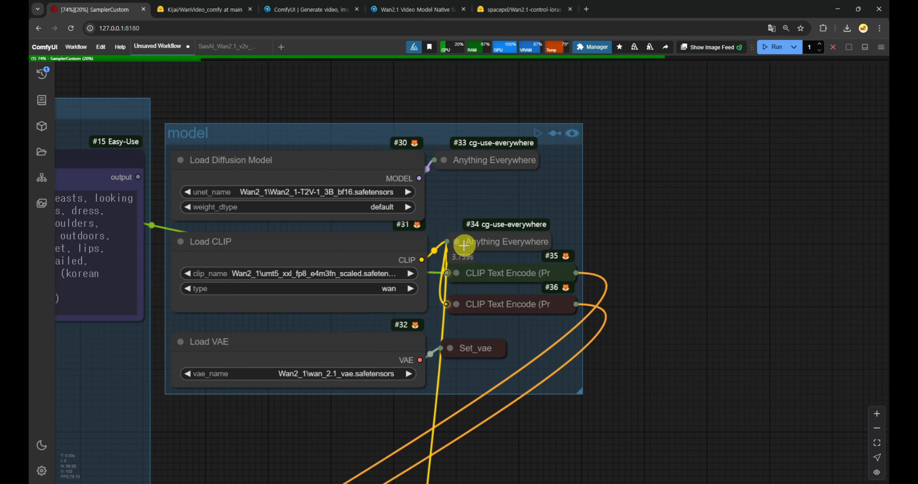
pyautogui.scroll(-5, 467, 242)
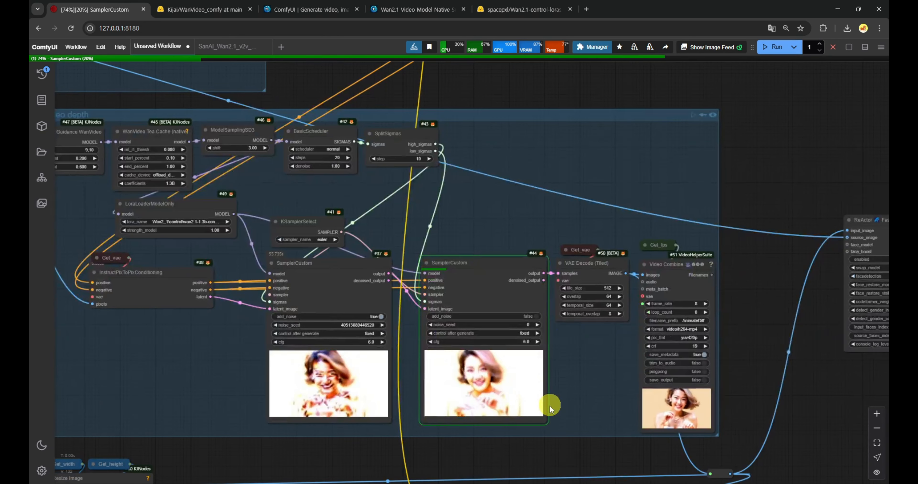
pyautogui.moveTo(572, 416); pyautogui.dragTo(515, 179)
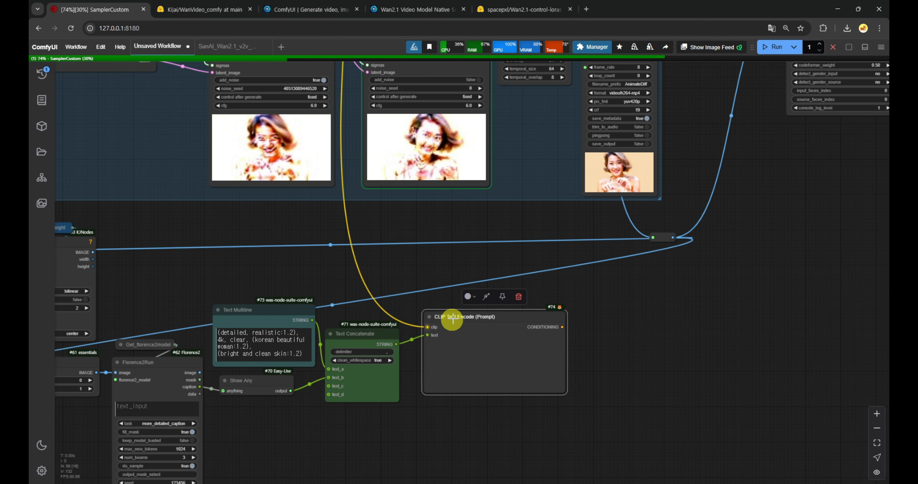
pyautogui.click(469, 297)
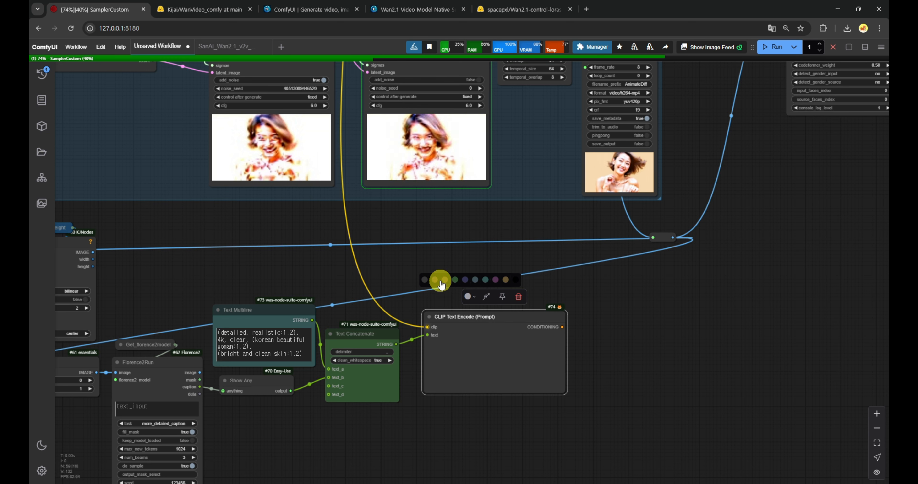
pyautogui.click(436, 281)
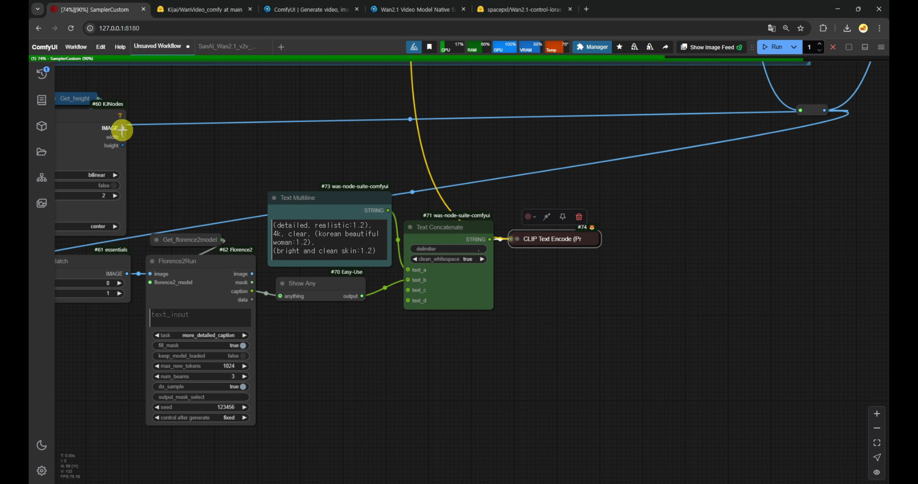
# Add an Image Blur node fed by the Resize Image node's IMAGE output, below the new CLIP Text Encode.
pyautogui.moveTo(455, 296); pyautogui.dragTo(536, 325)
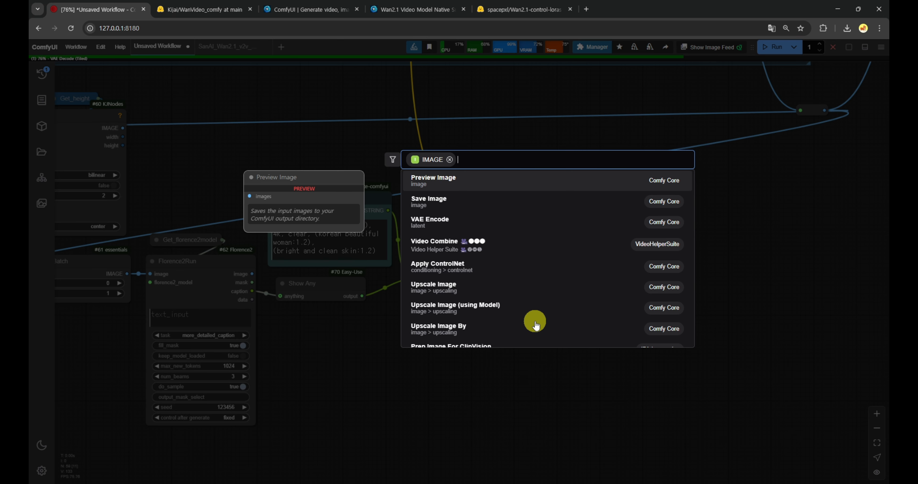
pyautogui.write('image')
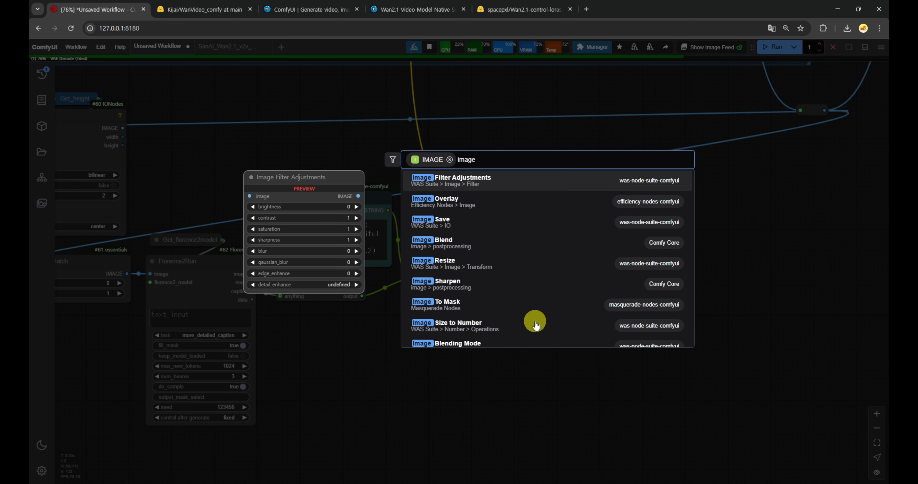
pyautogui.write(' blur')
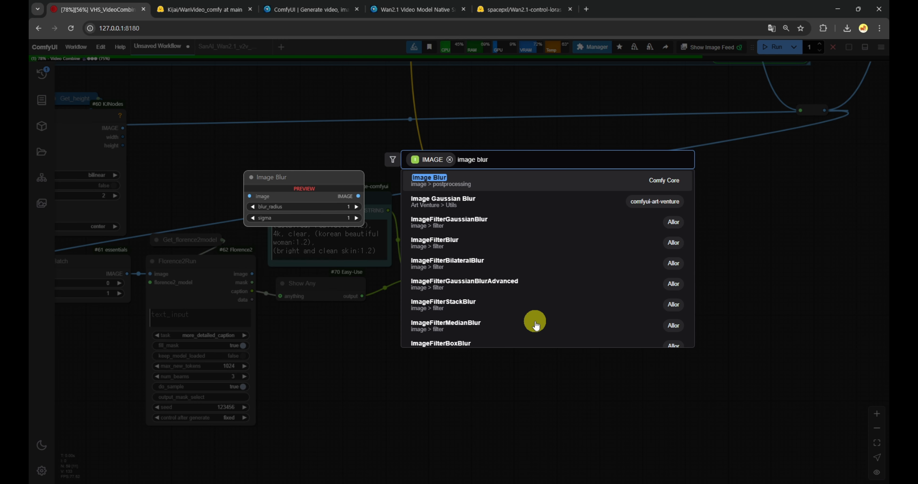
pyautogui.press('Return')
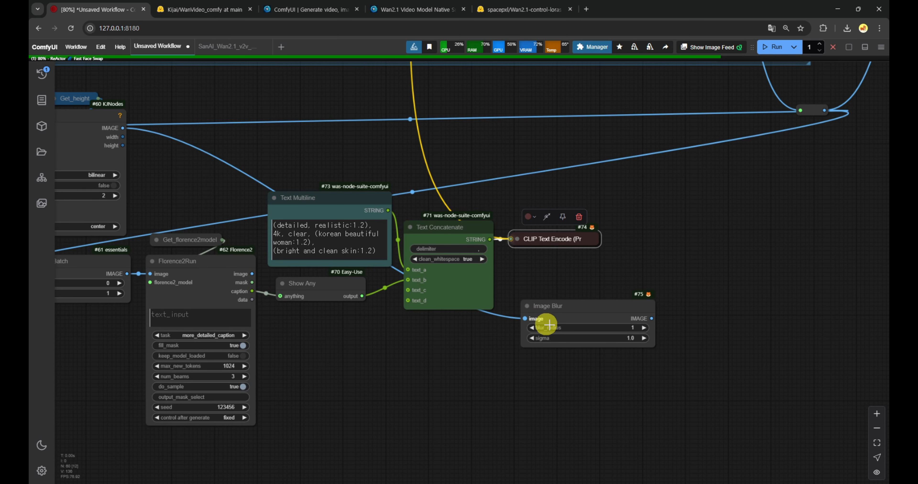
# Set the Image Blur node's blur_radius to 13 and sigma to 0.3.
pyautogui.scroll(6, 584, 336)
pyautogui.click(627, 327)
pyautogui.write('13')
pyautogui.press('Return')
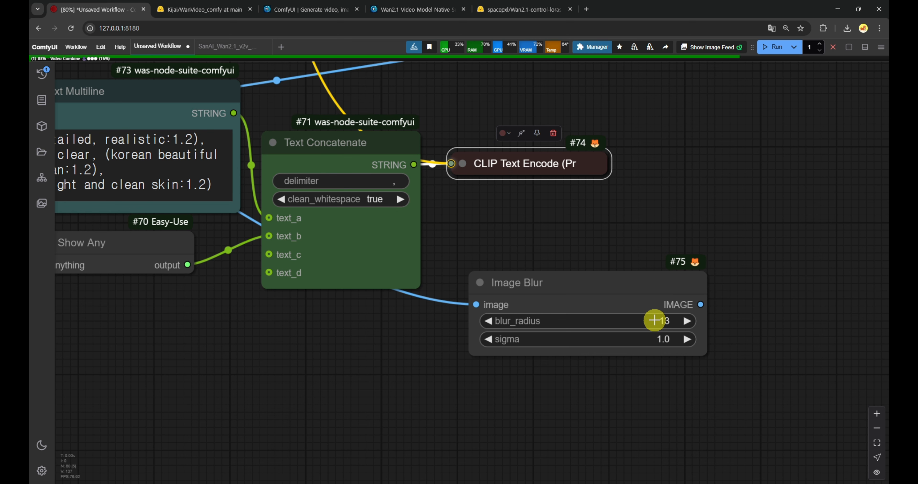
pyautogui.click(663, 338)
pyautogui.write('0.3')
pyautogui.press('Return')
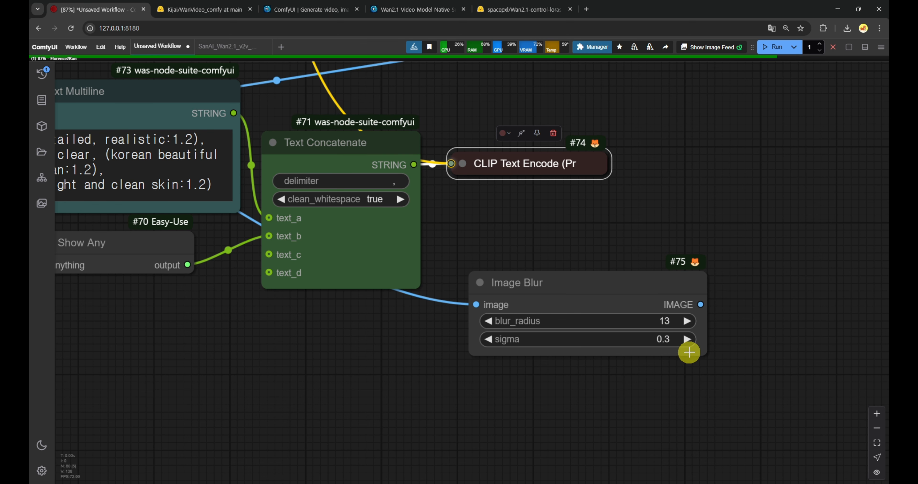
# Narrow the Image Blur node and place it directly beneath the collapsed CLIP Text Encode.
pyautogui.moveTo(703, 355); pyautogui.dragTo(611, 355)
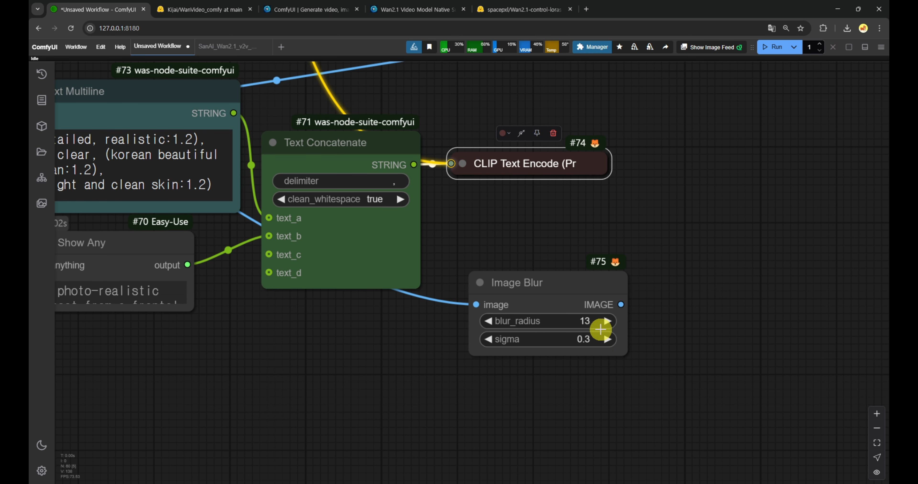
pyautogui.moveTo(576, 283); pyautogui.dragTo(546, 210)
pyautogui.moveTo(762, 221); pyautogui.dragTo(615, 284)
# Copy InstructPixToPixConditioning with its Get_vae from the create video depth group beside Image Blur, and feed the blurred IMAGE to its pixels input.
pyautogui.scroll(-8, 603, 286)
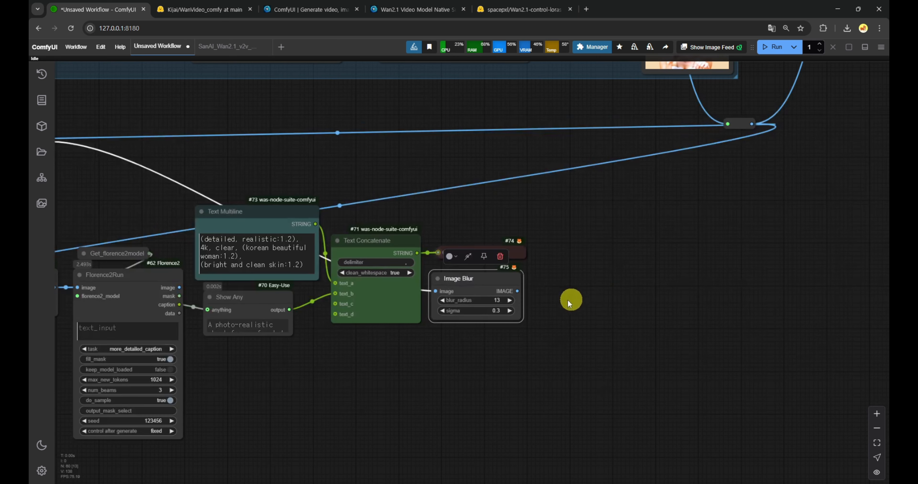
pyautogui.scroll(-5, 579, 251)
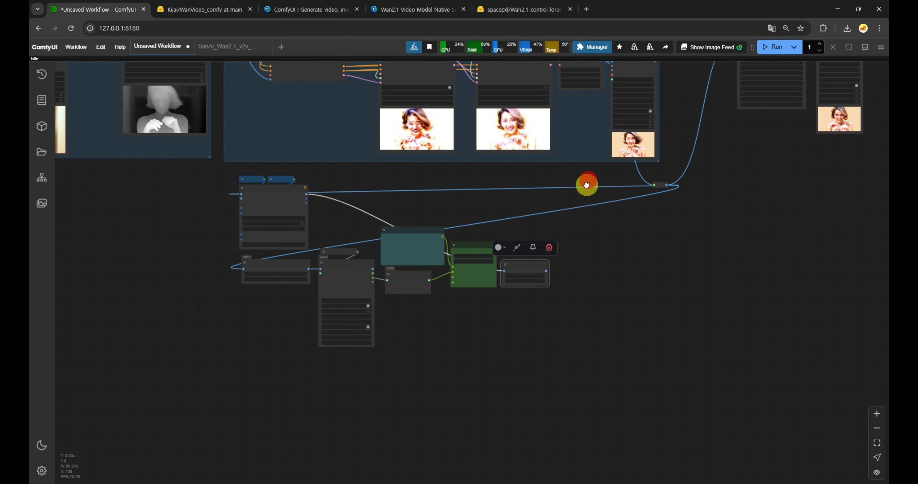
pyautogui.moveTo(586, 184); pyautogui.dragTo(574, 301)
pyautogui.scroll(5, 394, 182)
pyautogui.click(310, 181)
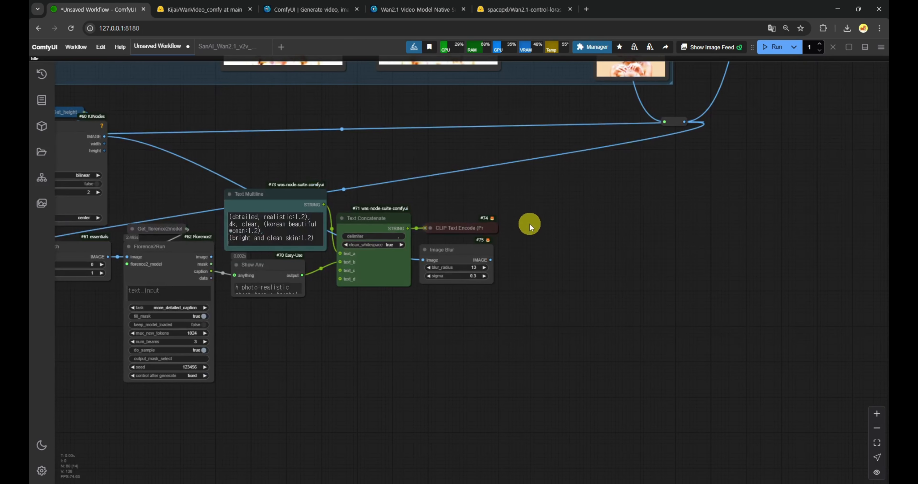
pyautogui.hotkey('ctrl', 'v')
pyautogui.moveTo(538, 253); pyautogui.dragTo(534, 247)
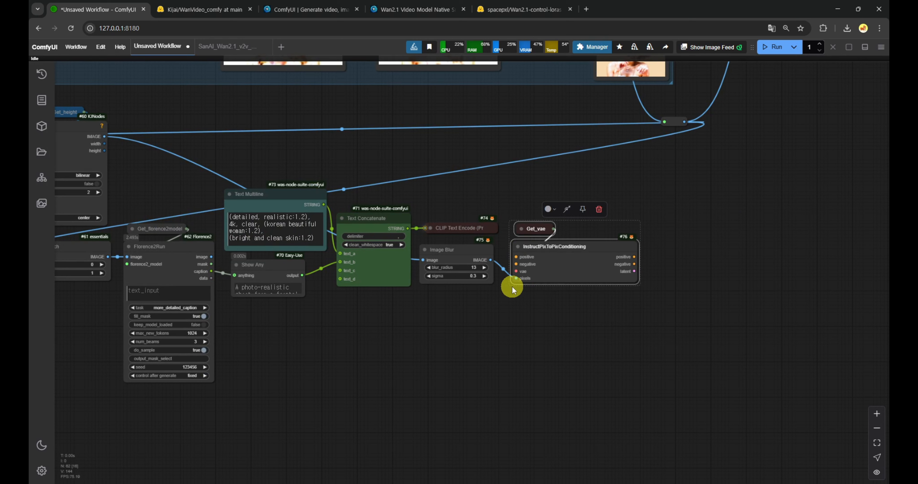
pyautogui.moveTo(530, 231)
pyautogui.mouseDown()
pyautogui.moveTo(508, 244)
pyautogui.moveTo(527, 215)
pyautogui.moveTo(524, 225)
pyautogui.mouseUp()
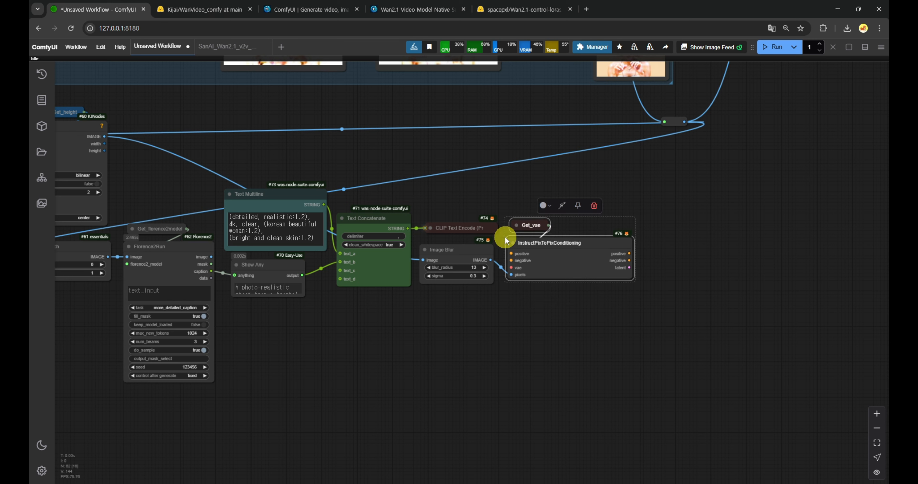
# Move the copied conditioning nodes farther right and connect the new CLIP Text Encode's CONDITIONING to the positive input, leaving the encoder collapsed.
pyautogui.click(430, 228)
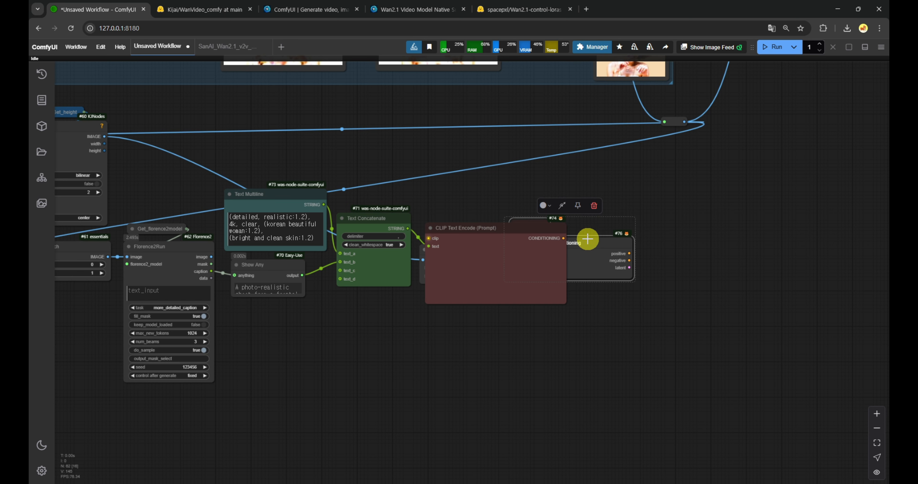
pyautogui.moveTo(588, 239); pyautogui.dragTo(686, 229)
pyautogui.moveTo(563, 238); pyautogui.dragTo(605, 251)
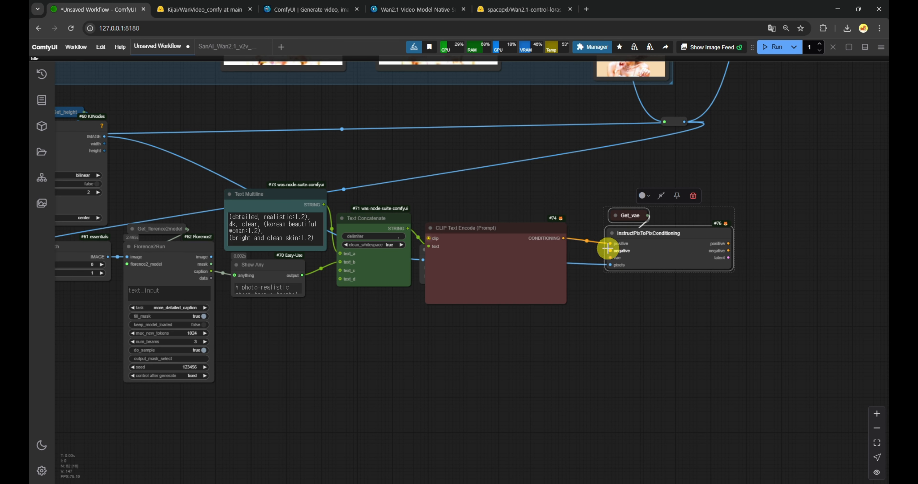
pyautogui.click(458, 228)
# Connect the model group's negative CLIP Text Encode to the copied InstructPixToPixConditioning's negative input, and move the conditioning nodes close to Image Blur.
pyautogui.scroll(-5, 457, 228)
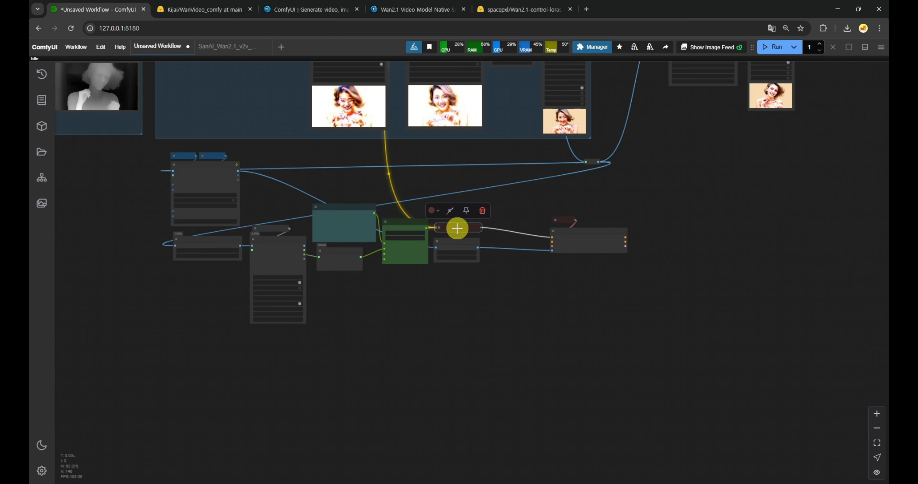
pyautogui.moveTo(248, 86); pyautogui.dragTo(403, 476)
pyautogui.scroll(5, 322, 240)
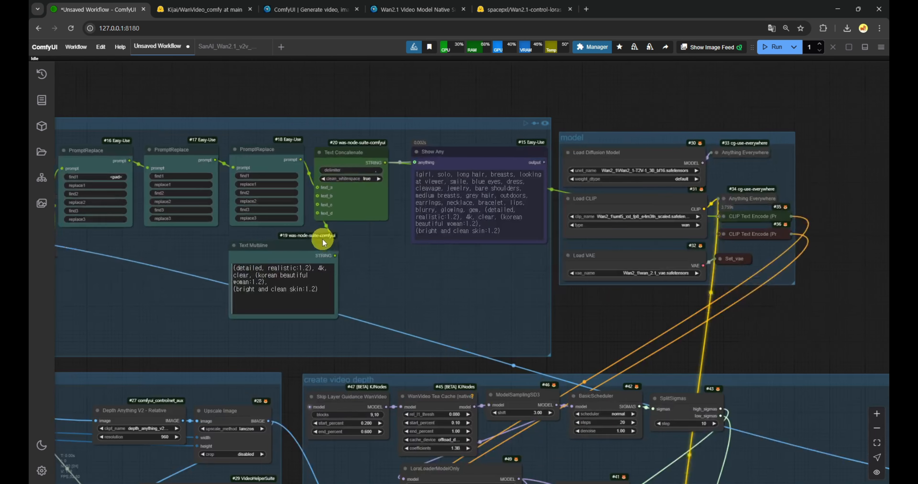
pyautogui.moveTo(572, 440); pyautogui.dragTo(482, 236)
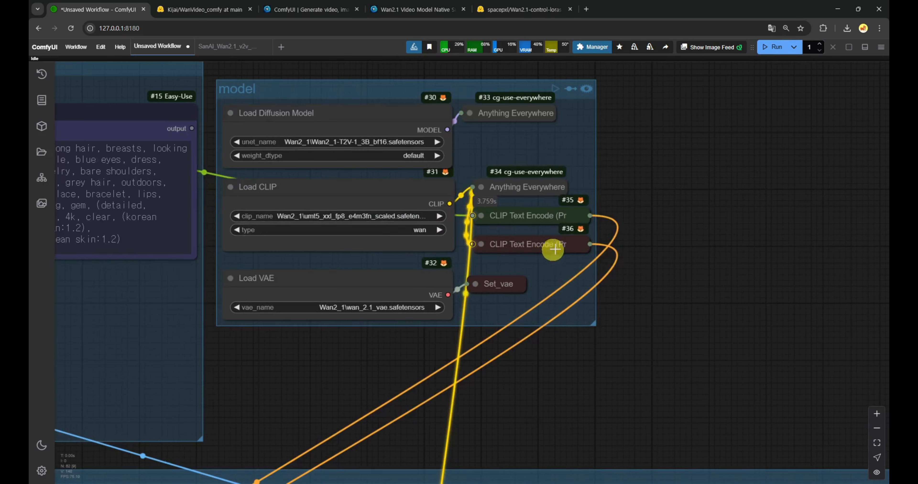
pyautogui.click(491, 241)
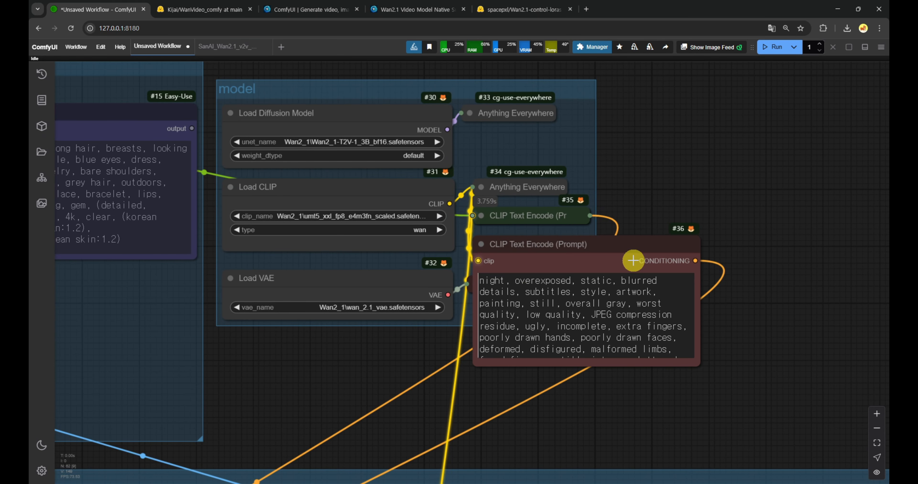
pyautogui.scroll(-6, 735, 395)
pyautogui.moveTo(749, 408); pyautogui.dragTo(504, 176)
pyautogui.scroll(-3, 601, 270)
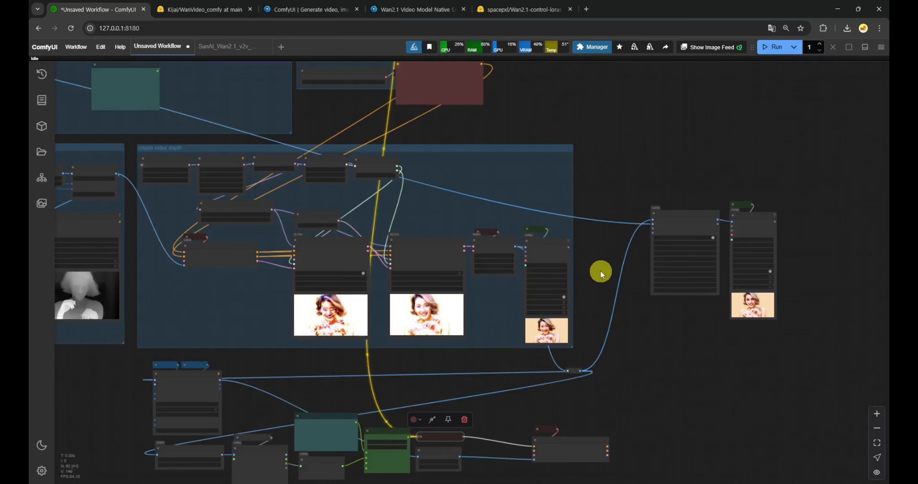
pyautogui.moveTo(517, 116); pyautogui.dragTo(559, 162)
pyautogui.moveTo(522, 109); pyautogui.dragTo(502, 422)
pyautogui.scroll(-3, 579, 96)
pyautogui.moveTo(535, 106); pyautogui.dragTo(576, 398)
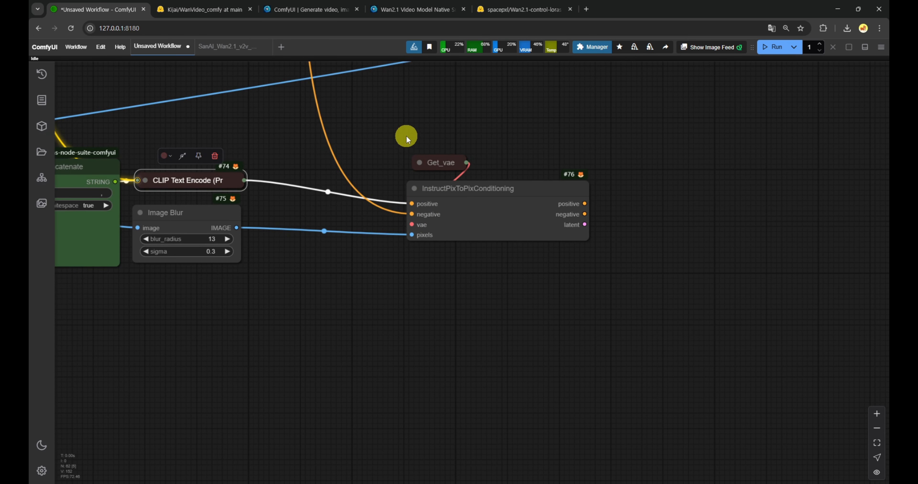
pyautogui.moveTo(504, 203); pyautogui.dragTo(362, 222)
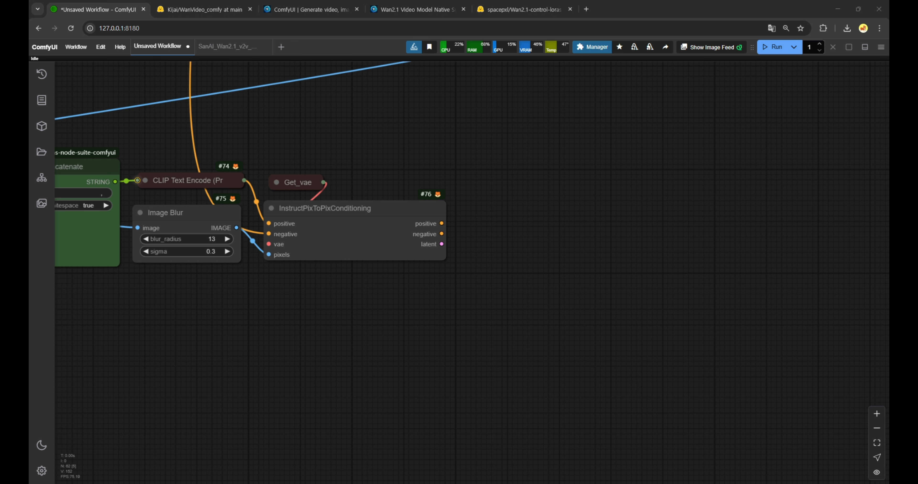
# Add a KSampler node to the right of the copied InstructPixToPixConditioning.
pyautogui.doubleClick(484, 215)
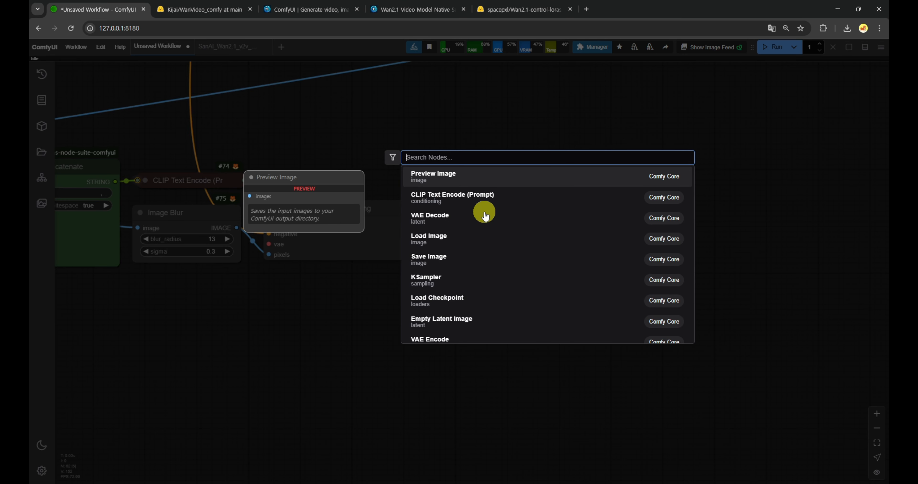
pyautogui.write('ksampler')
pyautogui.press('Return')
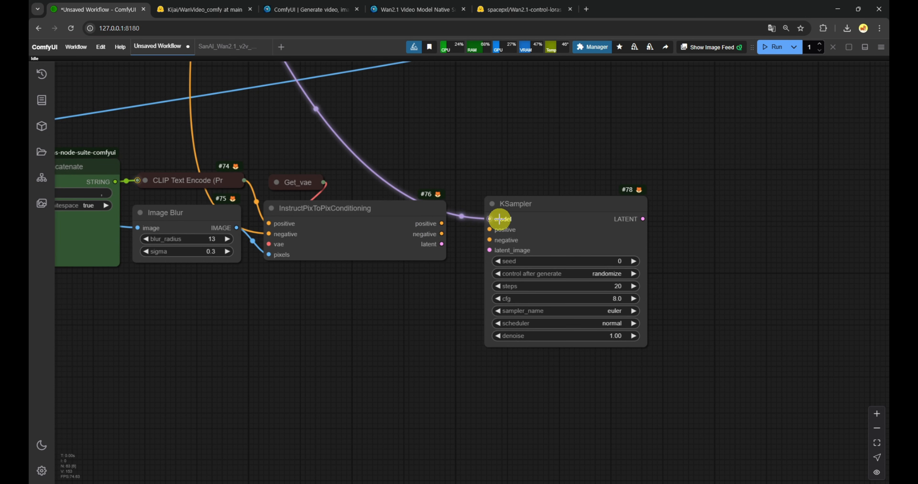
# Copy the create video depth group's Skip Layer Guidance, Tea Cache and LoraLoaderModelOnly nodes above KSampler, connecting the copied LoRA loader's MODEL to KSampler's model input.
pyautogui.scroll(-5, 534, 222)
pyautogui.scroll(-6, 468, 172)
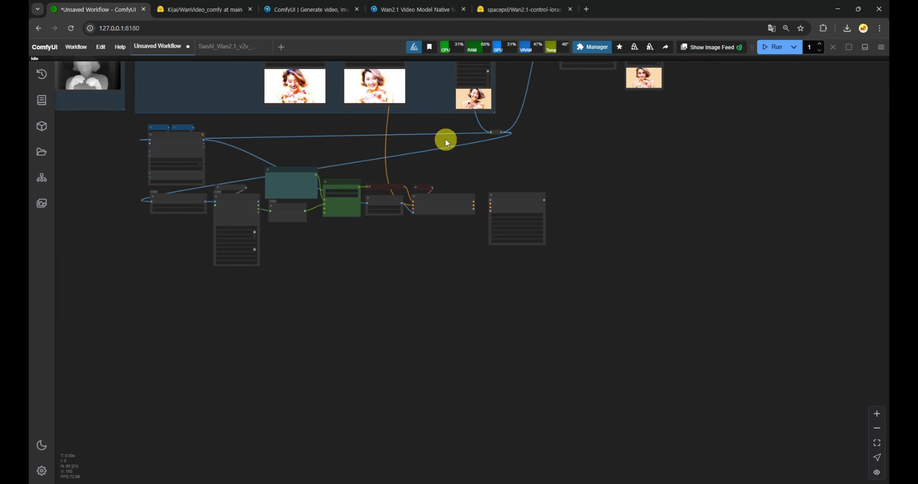
pyautogui.moveTo(437, 129); pyautogui.dragTo(581, 337)
pyautogui.scroll(9, 309, 114)
pyautogui.click(302, 247)
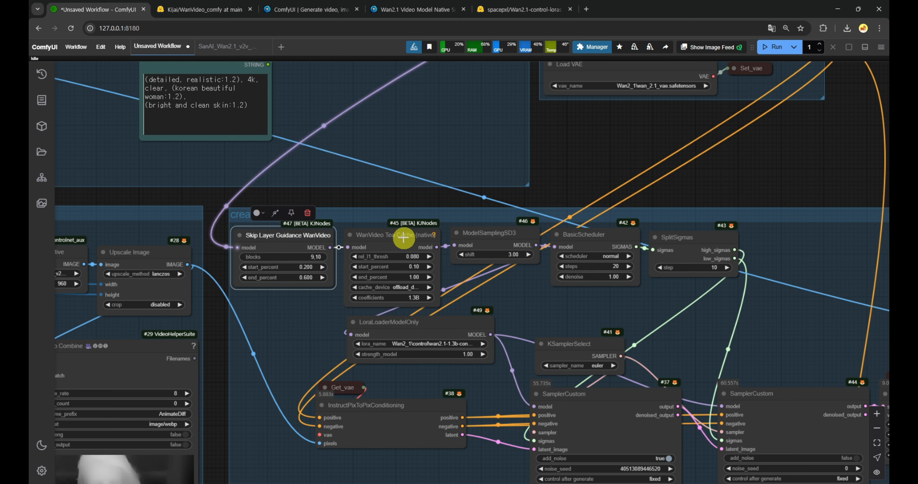
pyautogui.keyDown('shift'); pyautogui.click(428, 235); pyautogui.keyUp('shift')
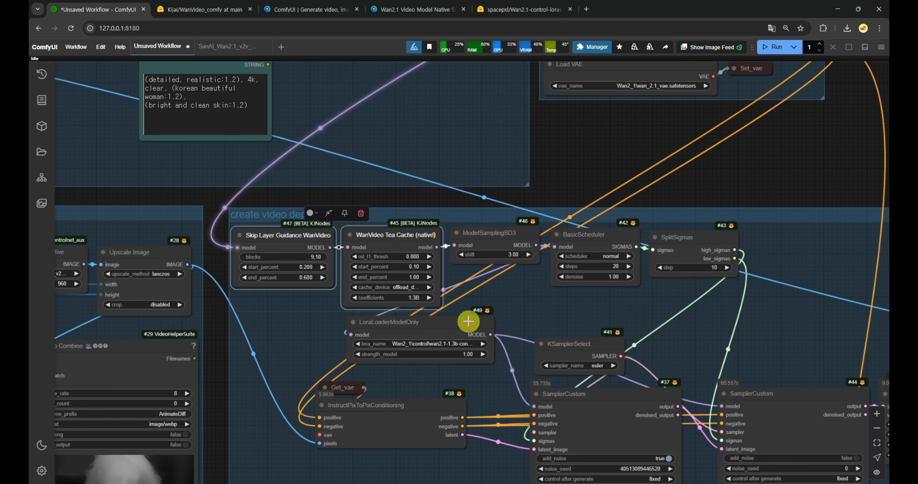
pyautogui.keyDown('shift'); pyautogui.click(431, 323); pyautogui.keyUp('shift')
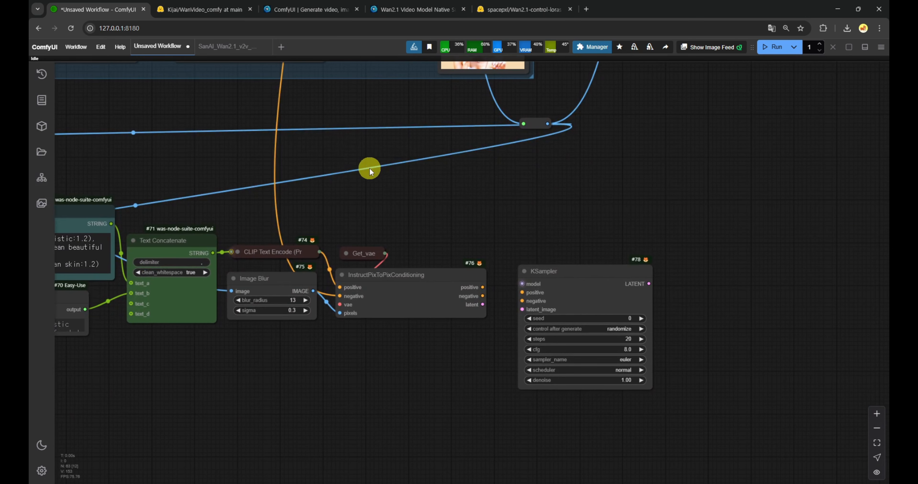
pyautogui.hotkey('ctrl', 'shift', 'v')
pyautogui.moveTo(548, 227); pyautogui.dragTo(531, 284)
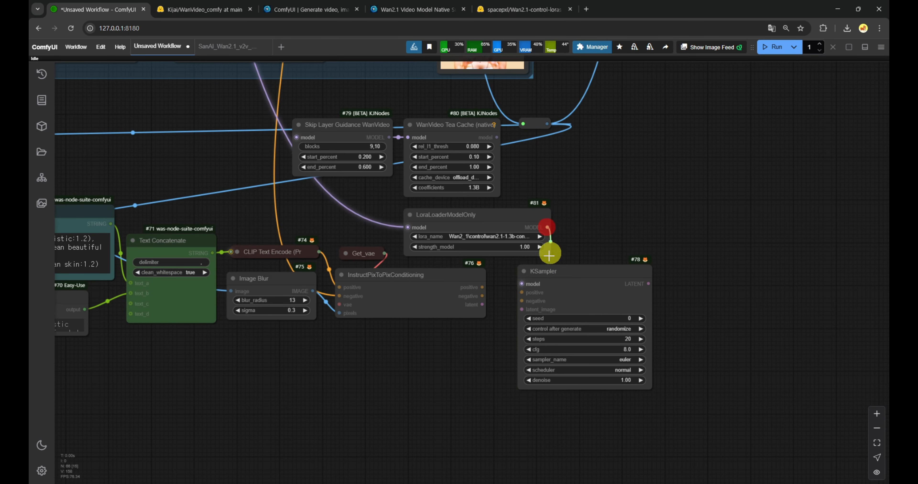
# Set the copied LoraLoaderModelOnly's lora_name to Wan2_1\control\wan2.1-1.3b-control-lora-tile-v1.0_comfy.safetensors.
pyautogui.scroll(11, 499, 244)
pyautogui.click(492, 219)
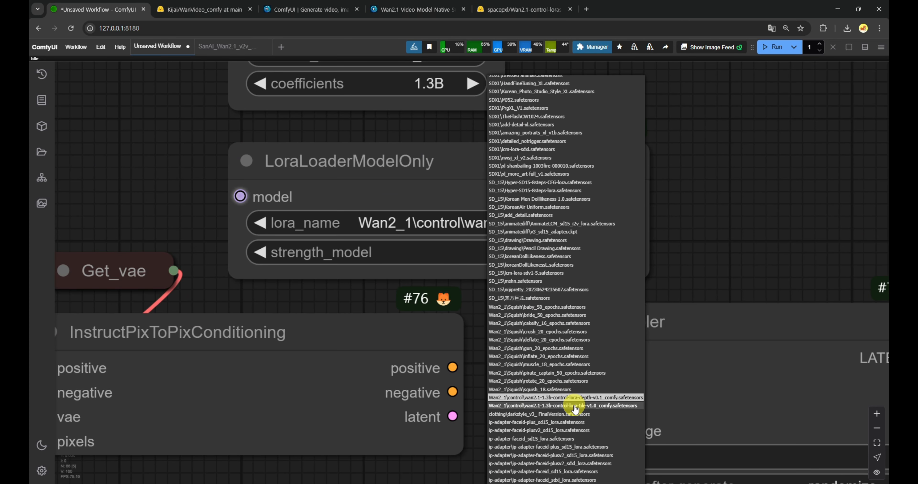
pyautogui.click(575, 409)
pyautogui.scroll(-7, 533, 296)
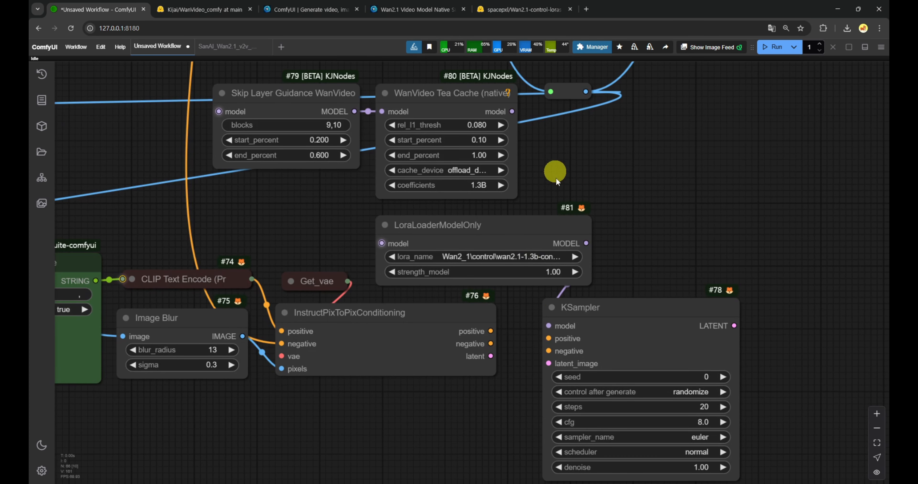
# Consult the copied WanVideo Tea Cache's recommended values, and set rel_l1_thresh to 0.050, start_percent to 0.20 and end_percent to 0.91.
pyautogui.click(477, 125)
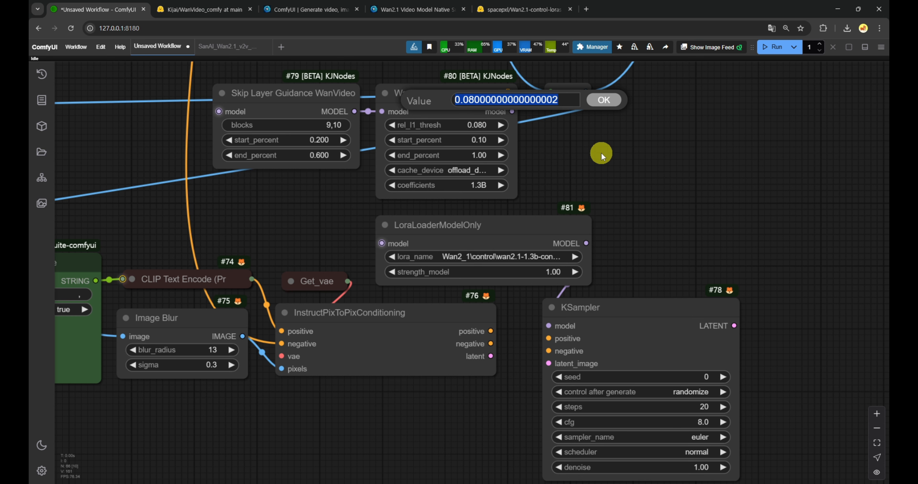
pyautogui.click(508, 92)
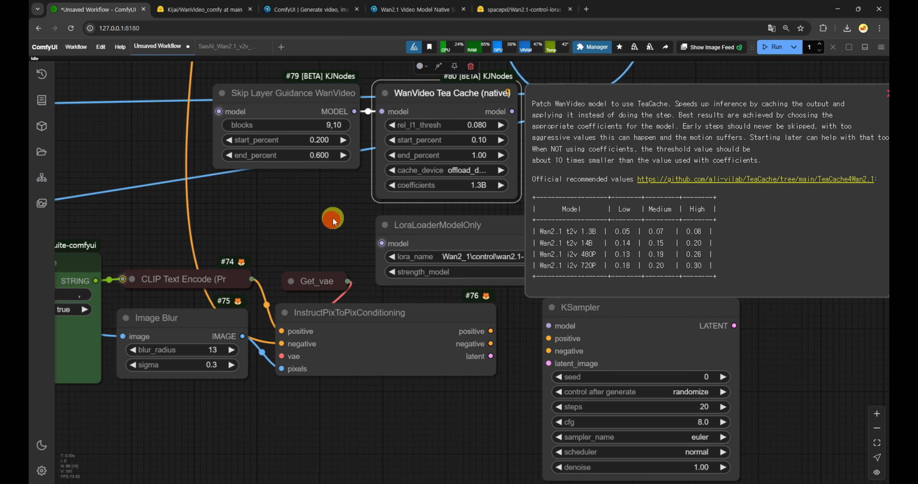
pyautogui.click(478, 130)
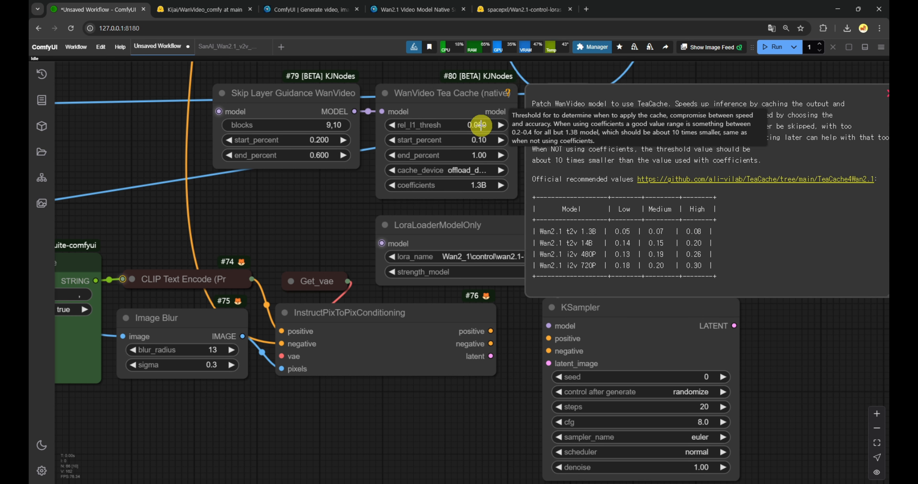
pyautogui.moveTo(480, 125); pyautogui.dragTo(487, 128)
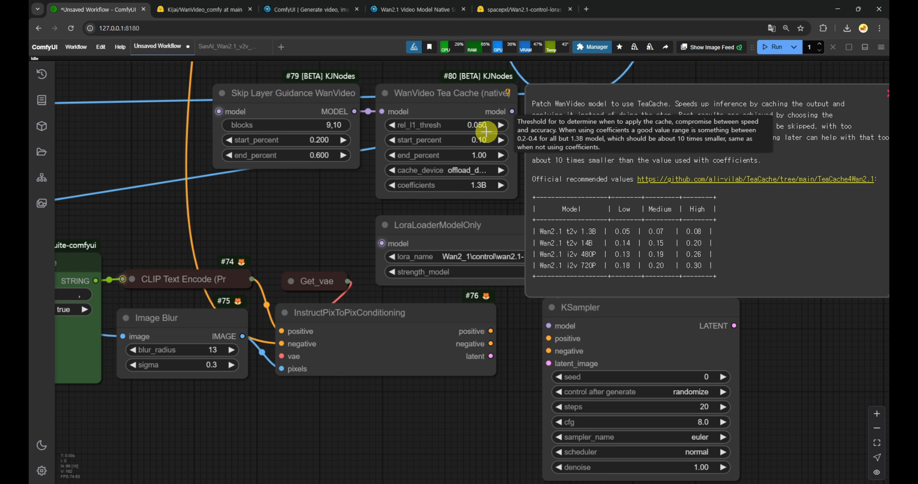
pyautogui.click(485, 139)
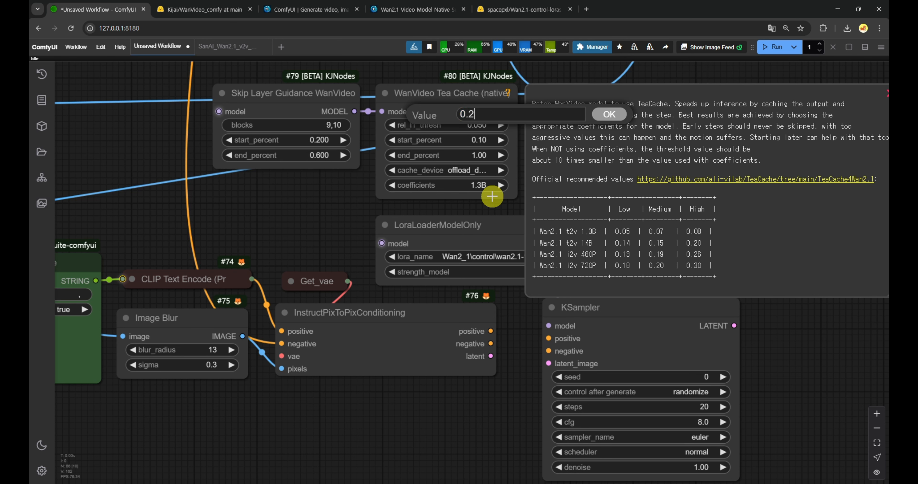
pyautogui.press('Return')
pyautogui.click(394, 156)
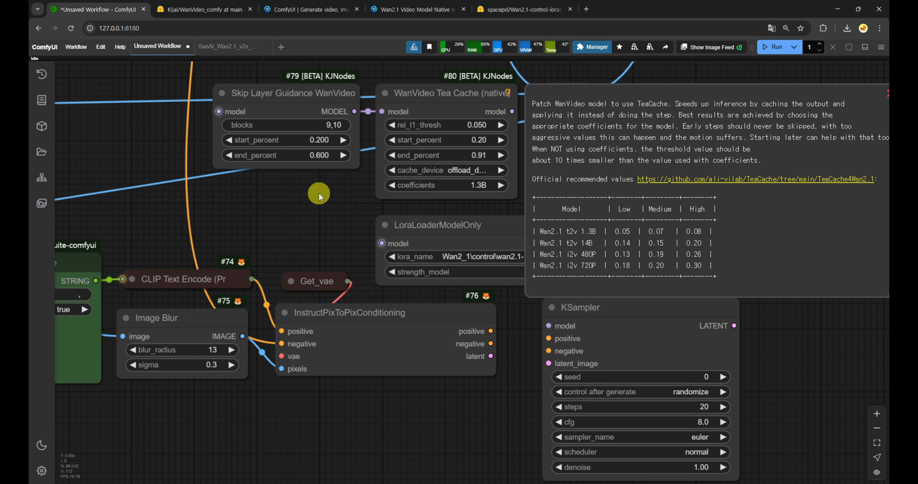
# Set the copied Skip Layer Guidance node's end_percent to 0.75.
pyautogui.click(314, 155)
pyautogui.write('0.75')
pyautogui.press('Return')
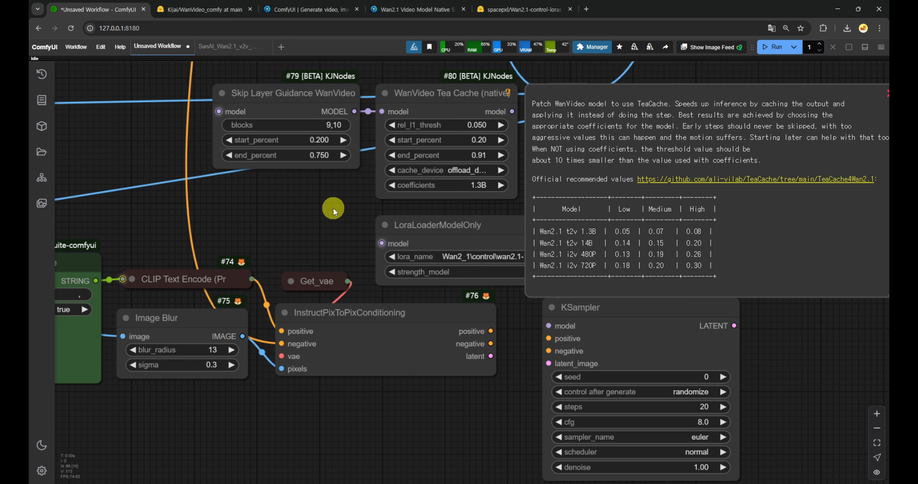
# Connect the copied Tea Cache's model output to LoraLoaderModelOnly's model input, and line up the three model nodes in a row above the conditioning.
pyautogui.scroll(-5, 339, 211)
pyautogui.click(446, 148)
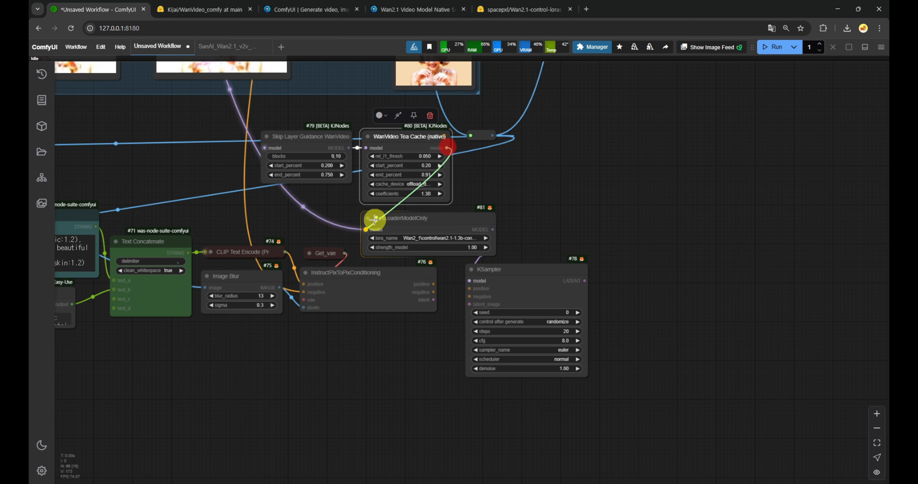
pyautogui.moveTo(368, 229); pyautogui.dragTo(367, 230)
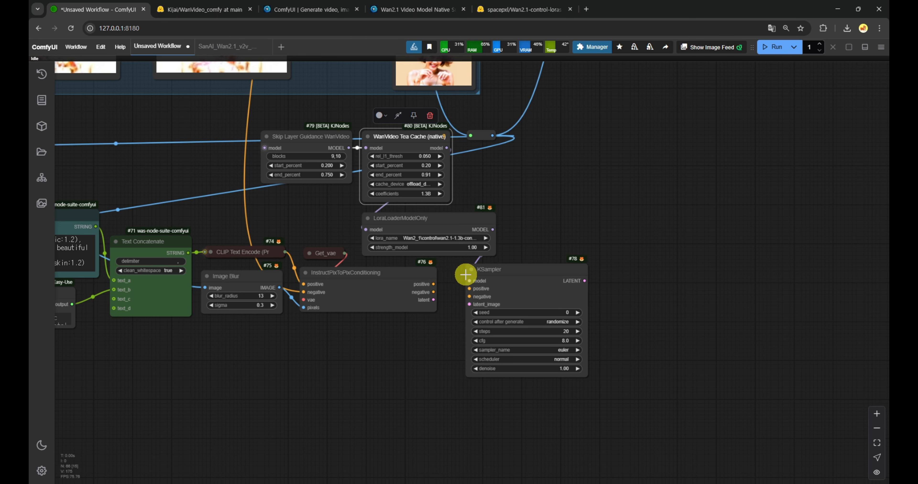
pyautogui.moveTo(449, 222); pyautogui.dragTo(554, 200)
pyautogui.moveTo(405, 138); pyautogui.dragTo(407, 185)
pyautogui.moveTo(330, 139); pyautogui.dragTo(330, 181)
# Connect the copied InstructPixToPixConditioning's positive, negative and latent outputs to the matching KSampler inputs, and place KSampler right beside it.
pyautogui.moveTo(451, 285); pyautogui.dragTo(413, 262)
pyautogui.moveTo(396, 261); pyautogui.dragTo(430, 281)
pyautogui.moveTo(462, 253); pyautogui.dragTo(451, 249)
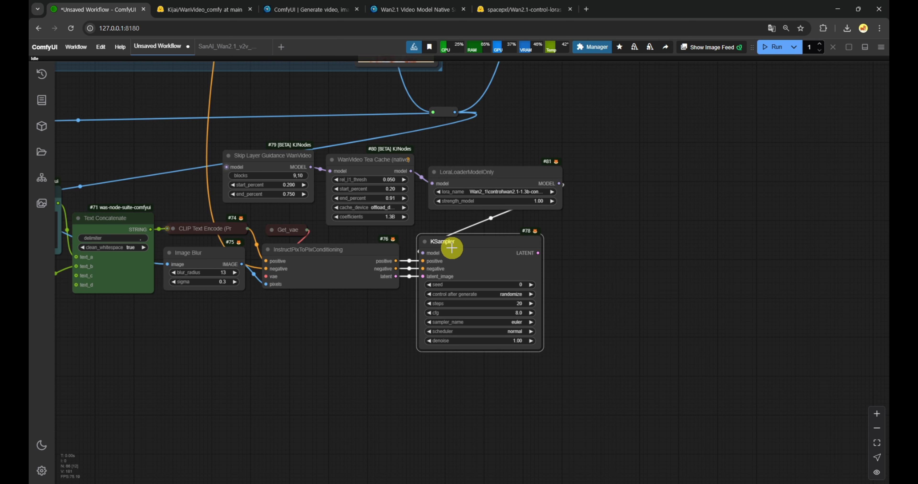
# Copy VAE Decode (Tiled) and Video Combine with their Get_vae and Get_fps nodes beside KSampler, and connect KSampler's LATENT to the decoder's samples.
pyautogui.scroll(-5, 604, 271)
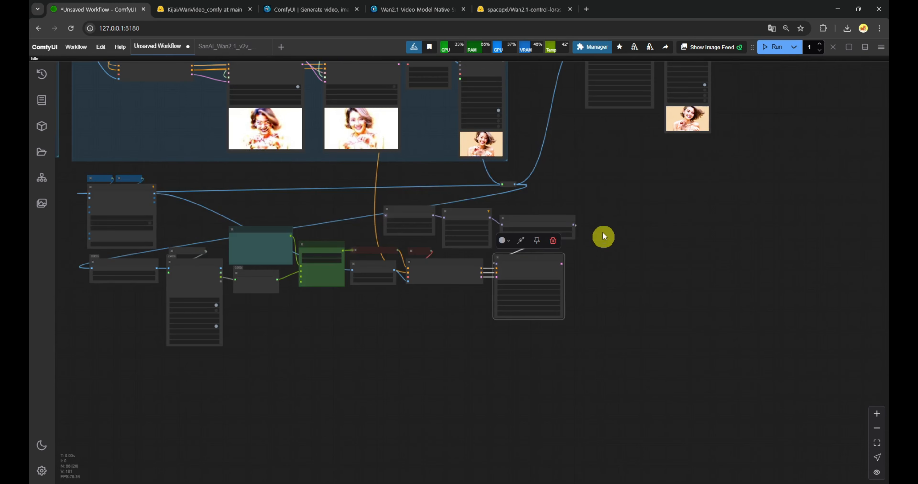
pyautogui.moveTo(531, 123); pyautogui.dragTo(571, 257)
pyautogui.scroll(5, 472, 200)
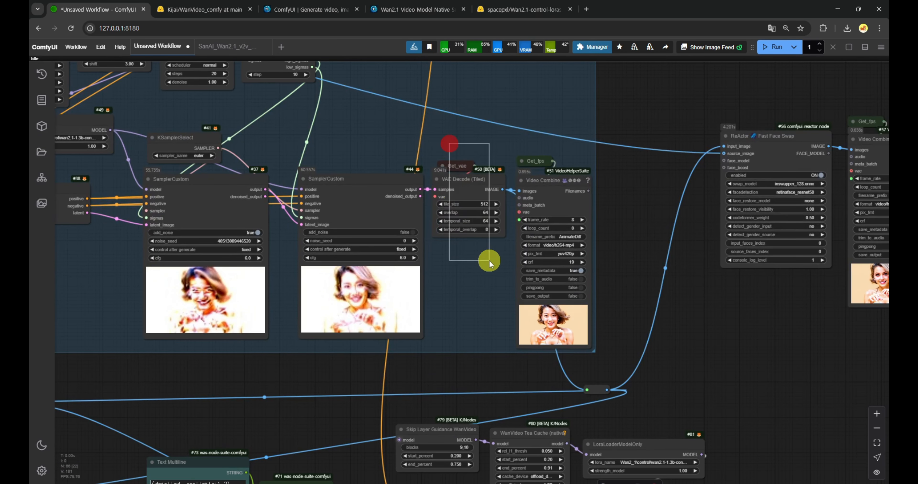
pyautogui.moveTo(490, 261); pyautogui.dragTo(491, 263)
pyautogui.moveTo(529, 174); pyautogui.dragTo(556, 203)
pyautogui.moveTo(502, 154); pyautogui.dragTo(531, 200)
pyautogui.moveTo(755, 333); pyautogui.dragTo(572, 206)
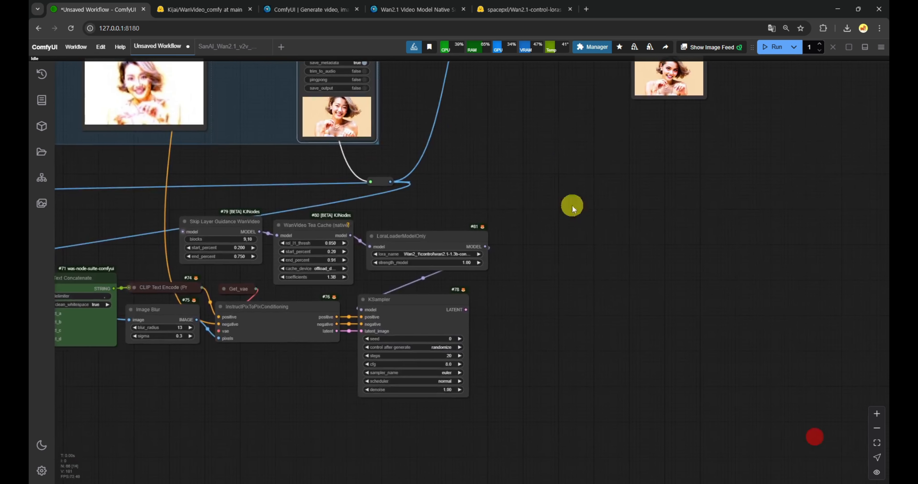
pyautogui.hotkey('ctrl', 'v')
pyautogui.moveTo(466, 309); pyautogui.dragTo(535, 298)
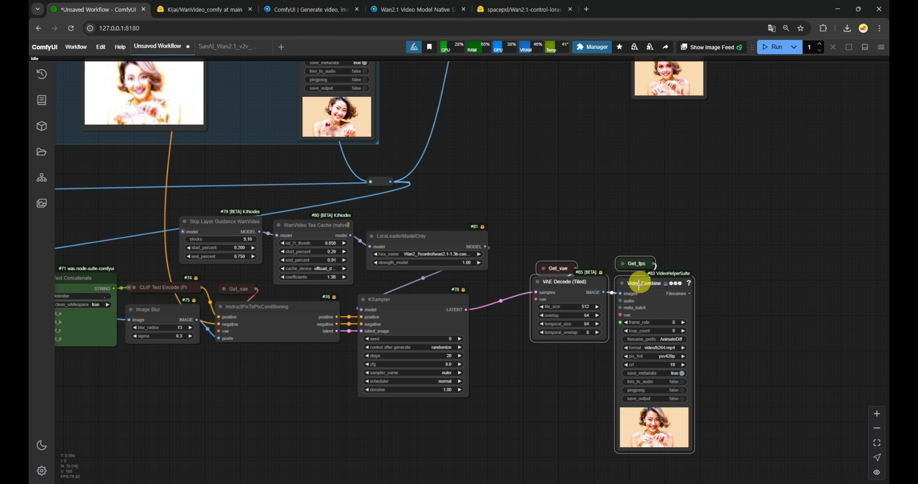
pyautogui.moveTo(550, 236); pyautogui.dragTo(646, 287)
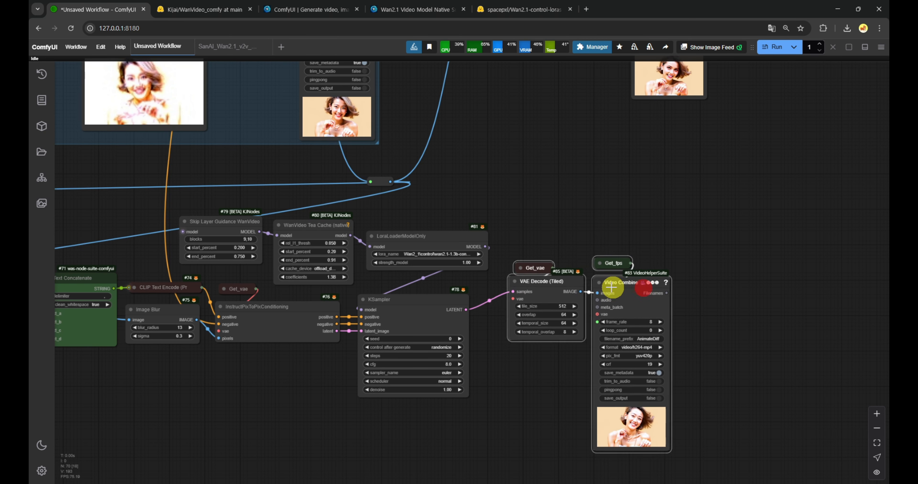
# Start a test run of the workflow, look over the second-pass nodes while it executes, and cancel the run at KSampler.
pyautogui.scroll(-7, 508, 299)
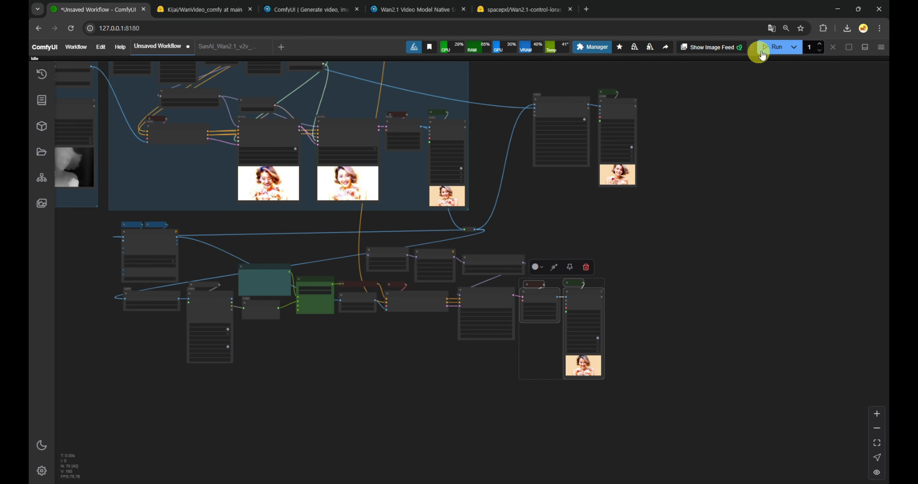
pyautogui.click(770, 48)
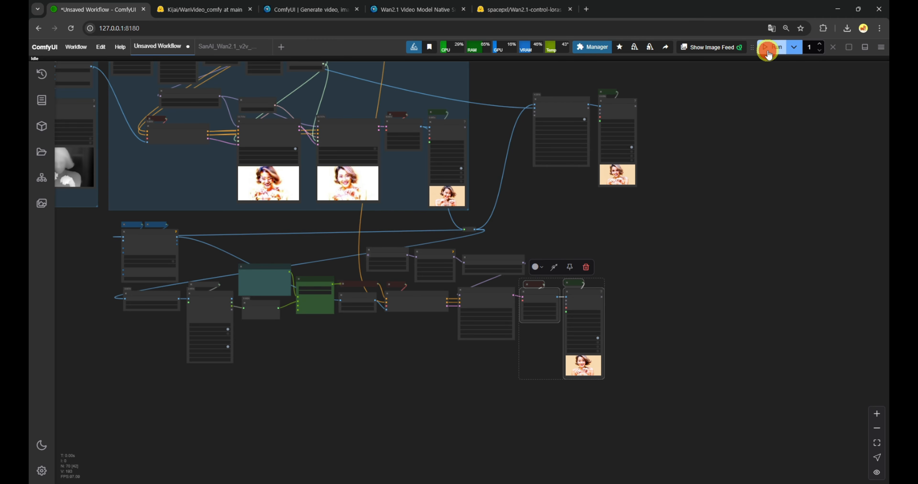
pyautogui.scroll(6, 517, 206)
pyautogui.scroll(4, 540, 208)
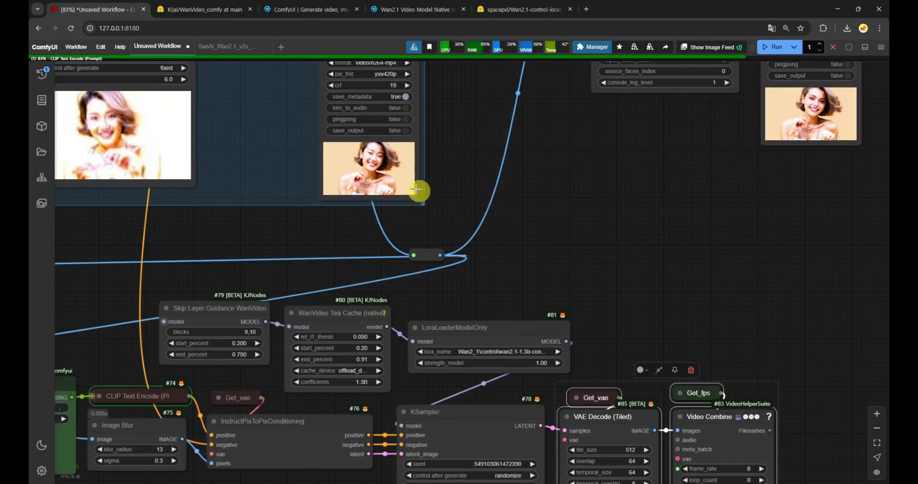
pyautogui.moveTo(769, 201); pyautogui.dragTo(598, 230)
pyautogui.scroll(5, 523, 175)
pyautogui.scroll(-7, 656, 282)
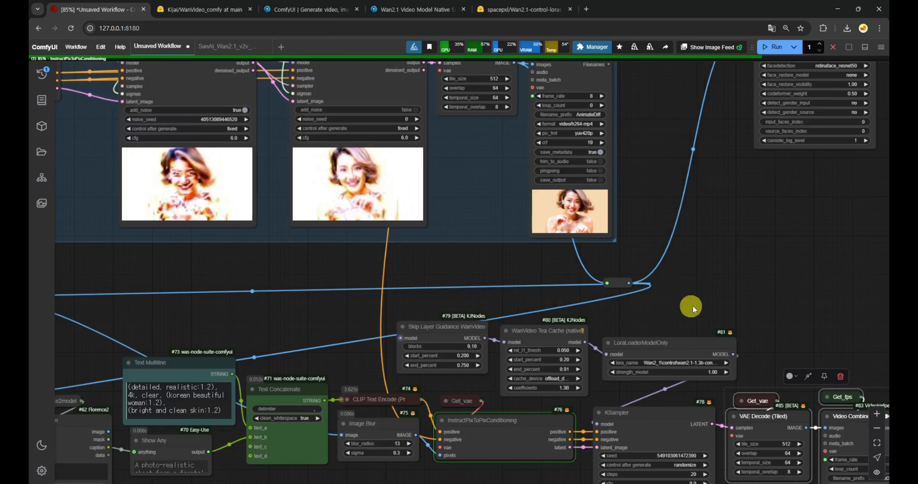
pyautogui.moveTo(742, 309); pyautogui.dragTo(685, 149)
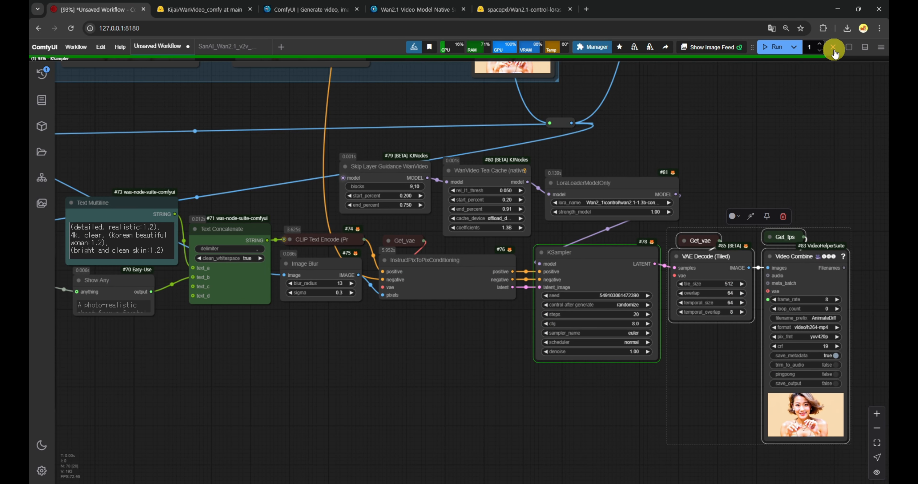
pyautogui.click(834, 48)
# Set the second-pass KSampler's control after generate to fixed, its steps to 40 and its cfg to 5.
pyautogui.scroll(10, 672, 293)
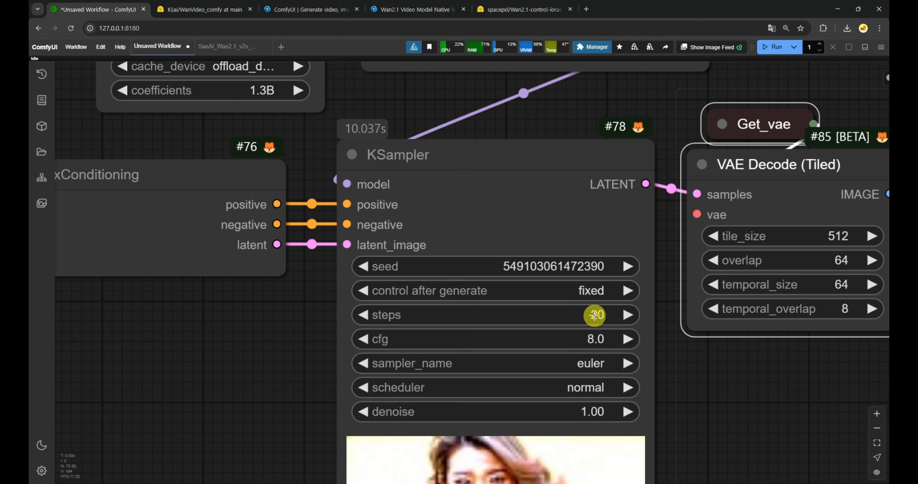
pyautogui.click(595, 315)
pyautogui.write('40')
pyautogui.press('Return')
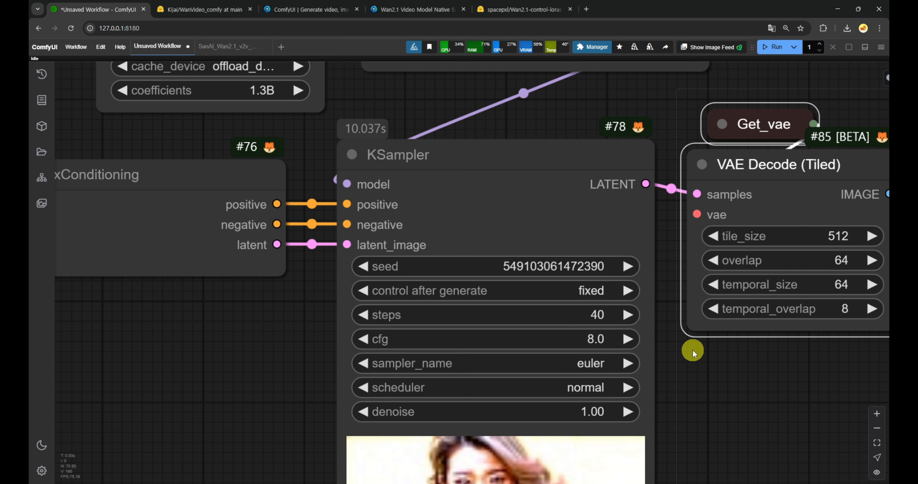
pyautogui.click(597, 339)
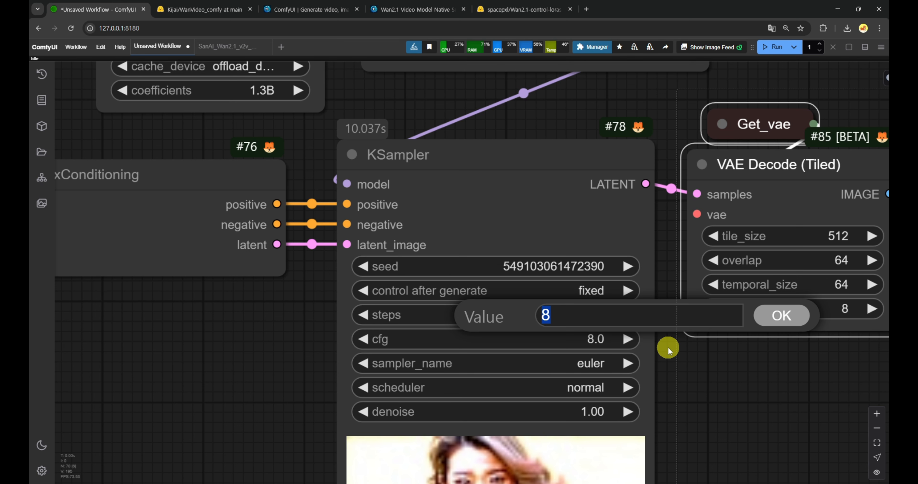
pyautogui.write('5')
pyautogui.press('Return')
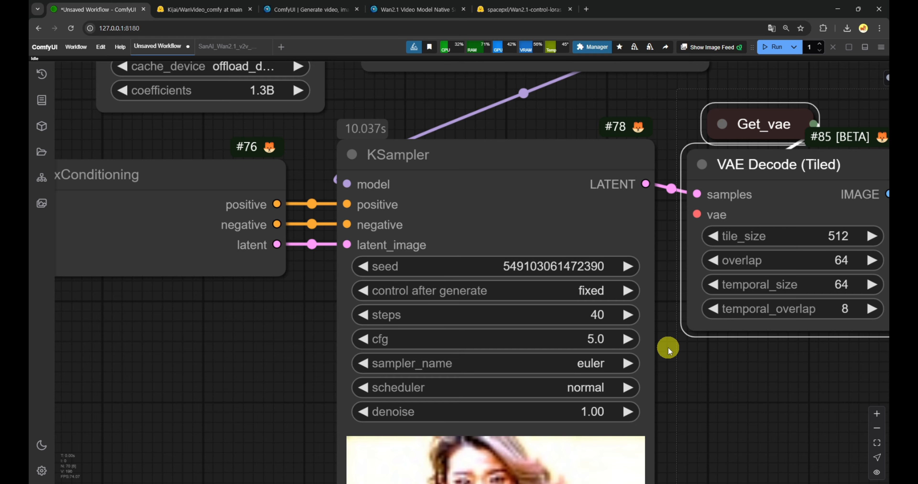
pyautogui.scroll(4, 668, 347)
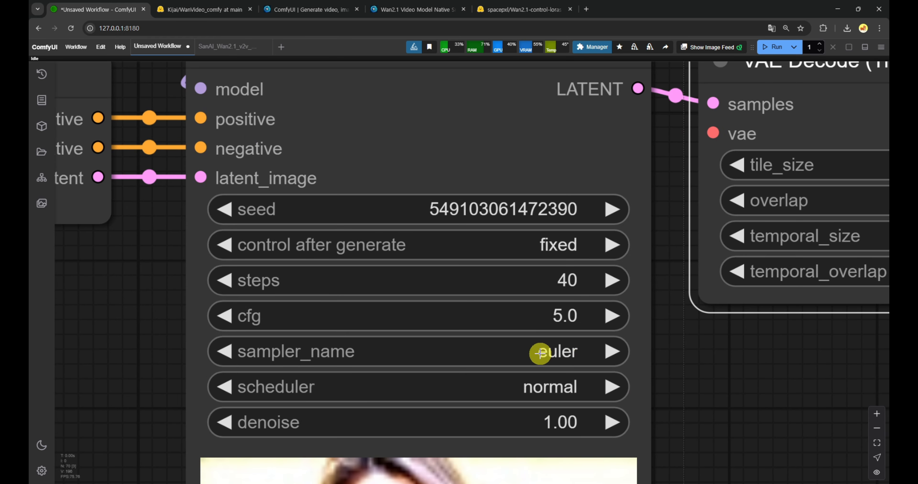
# Run the workflow with the new KSampler settings and bring the second-pass nodes into view with nothing selected.
pyautogui.scroll(-5, 540, 353)
pyautogui.moveTo(697, 432); pyautogui.dragTo(601, 381)
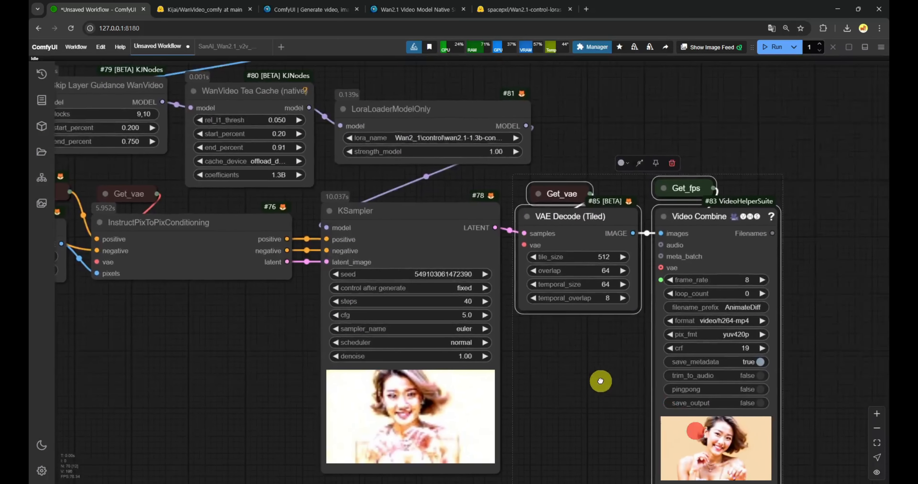
pyautogui.click(774, 47)
pyautogui.scroll(-3, 591, 362)
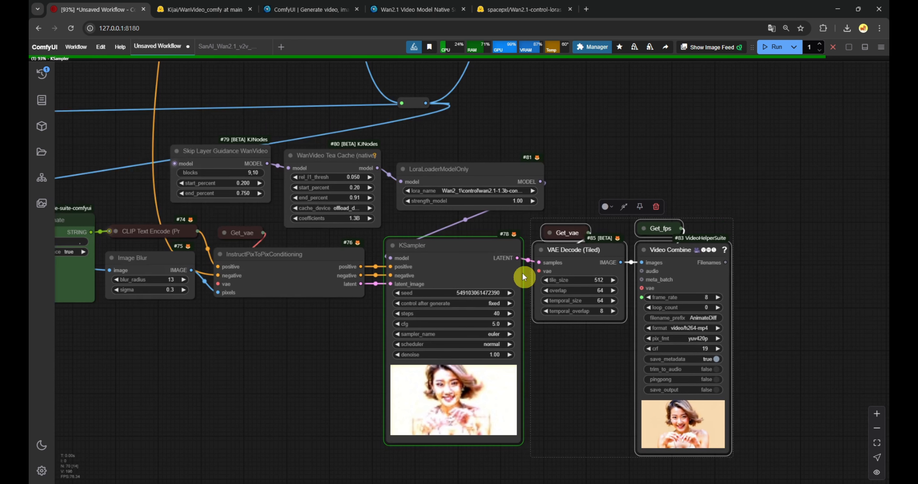
pyautogui.click(255, 129)
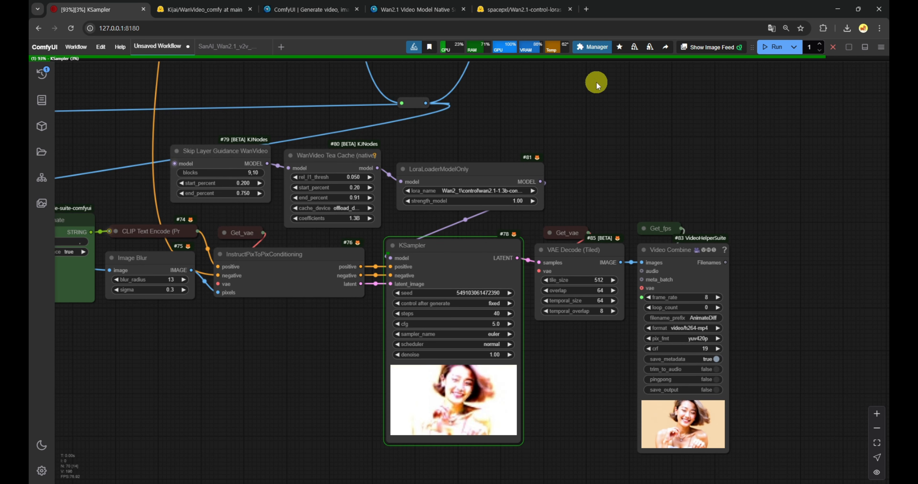
# Look over the second-pass nodes during the run and narrow the tile-LoRA LoraLoaderModelOnly node.
pyautogui.scroll(-5, 430, 239)
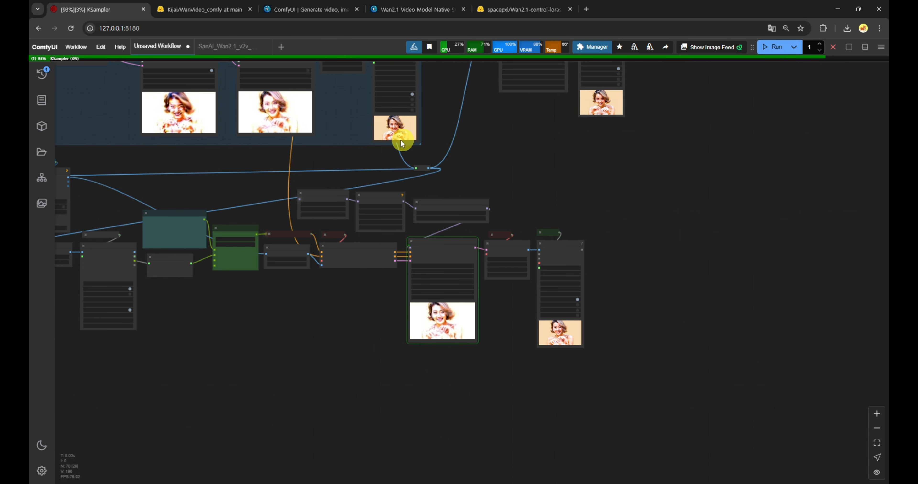
pyautogui.scroll(5, 303, 248)
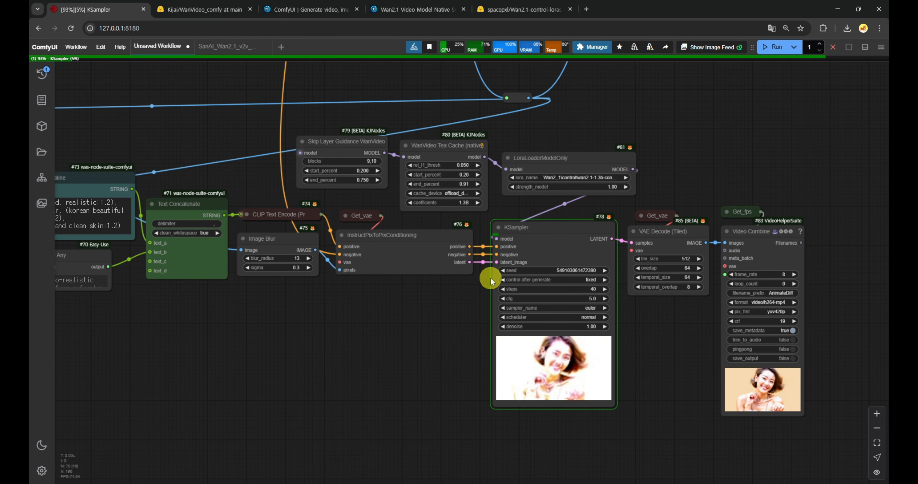
pyautogui.scroll(-3, 491, 282)
pyautogui.scroll(5, 356, 228)
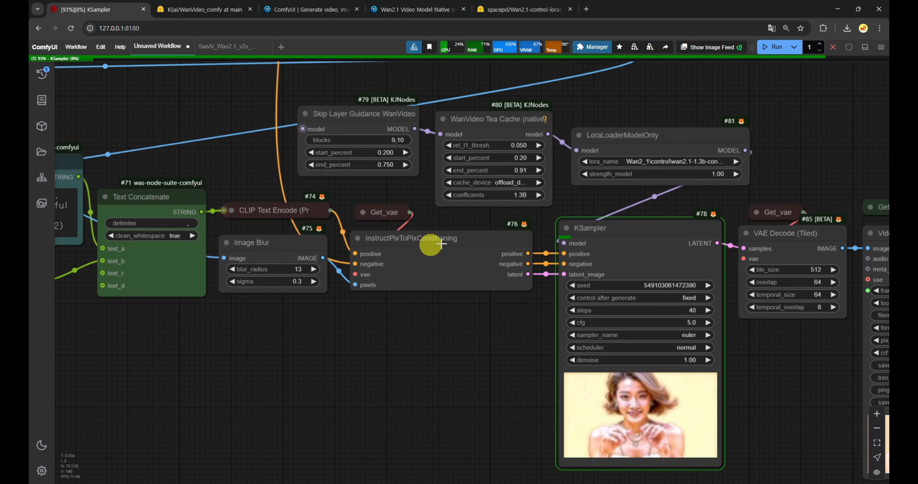
pyautogui.scroll(-2, 427, 273)
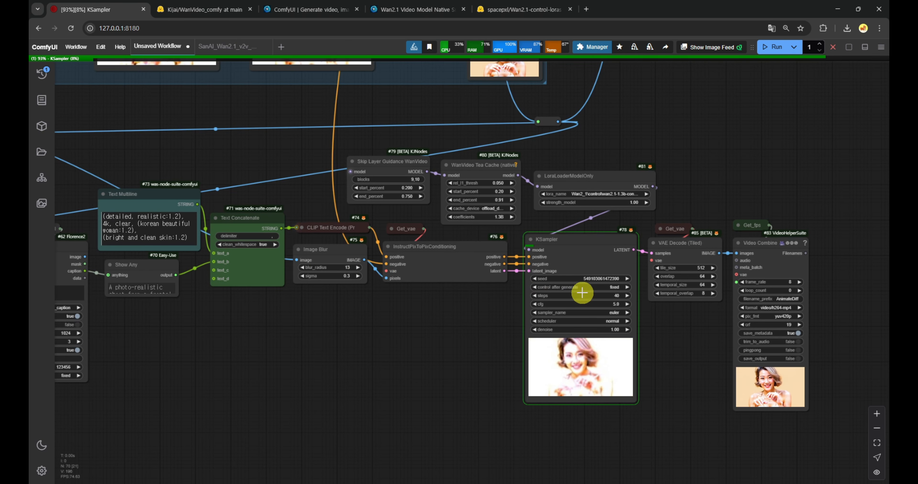
pyautogui.scroll(4, 603, 195)
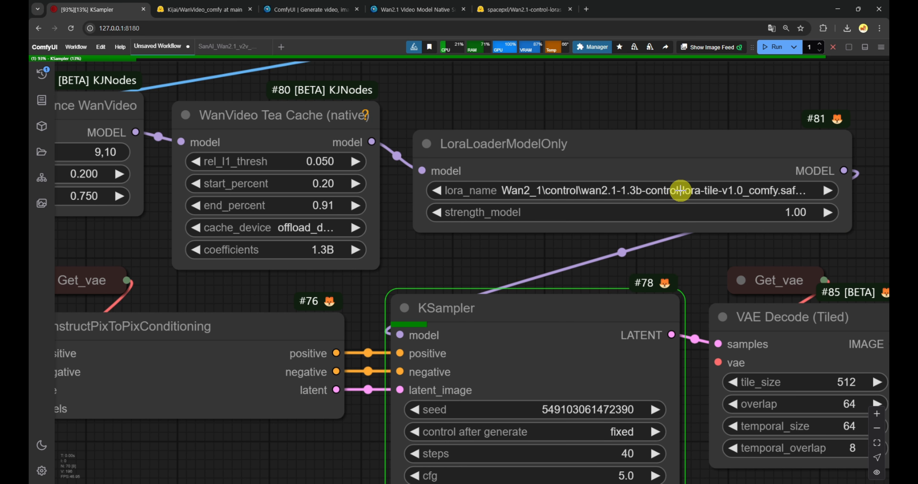
pyautogui.moveTo(845, 225); pyautogui.dragTo(670, 246)
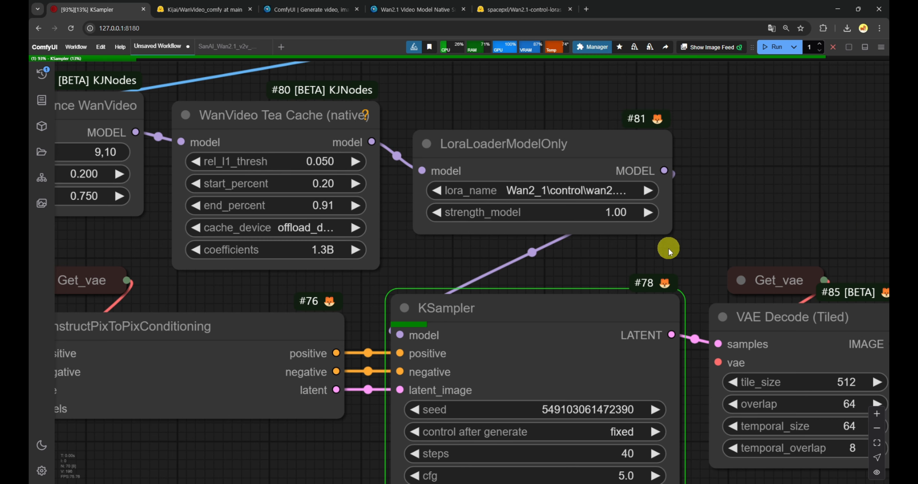
# Enlarge the second-pass Video Combine node to get a bigger video preview.
pyautogui.scroll(-5, 685, 256)
pyautogui.moveTo(706, 443); pyautogui.dragTo(602, 246)
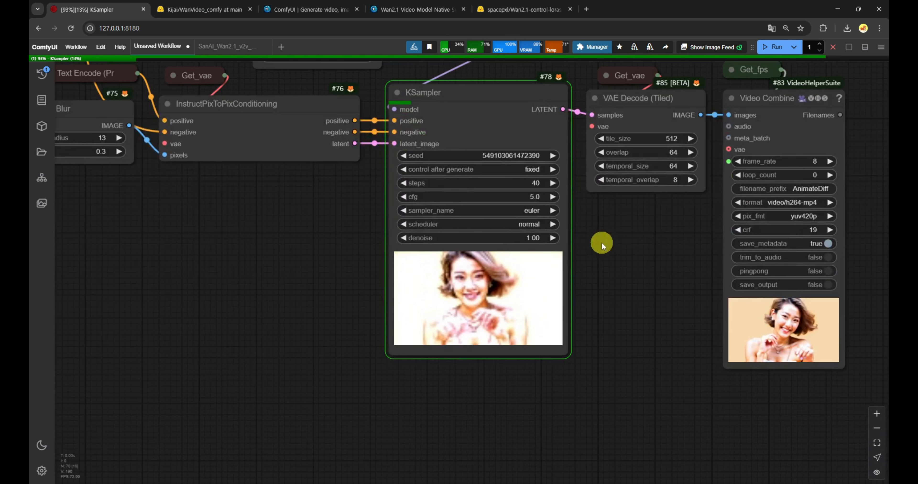
pyautogui.scroll(-3, 603, 245)
pyautogui.moveTo(663, 260); pyautogui.dragTo(535, 266)
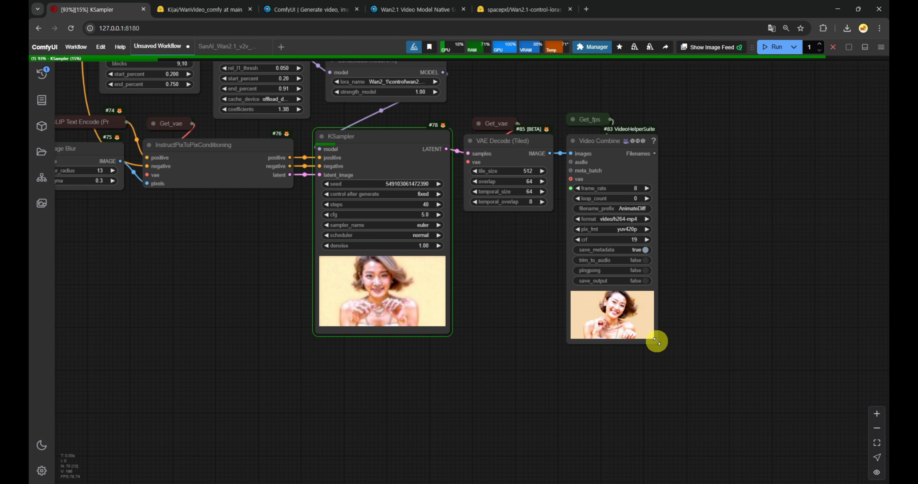
pyautogui.moveTo(656, 341); pyautogui.dragTo(744, 334)
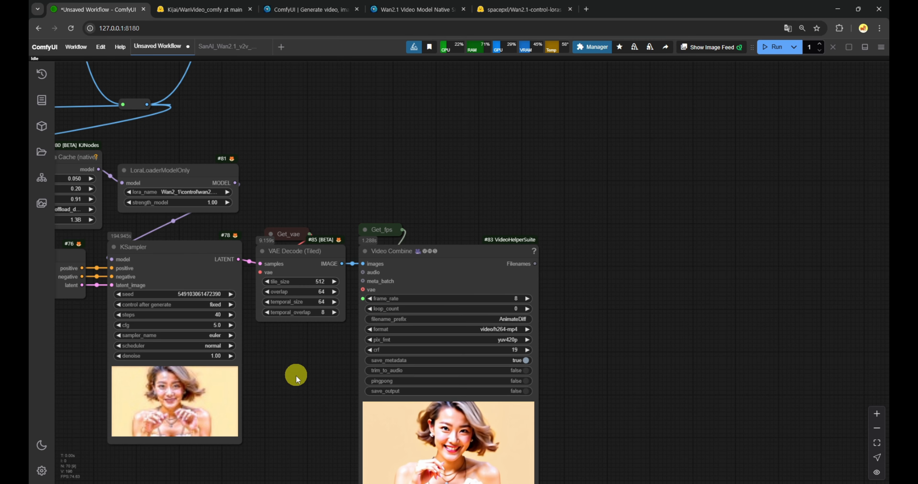
# Examine the finished second-pass video preview up close together with the KSampler settings that produced it.
pyautogui.moveTo(293, 383); pyautogui.dragTo(325, 292)
pyautogui.scroll(10, 324, 292)
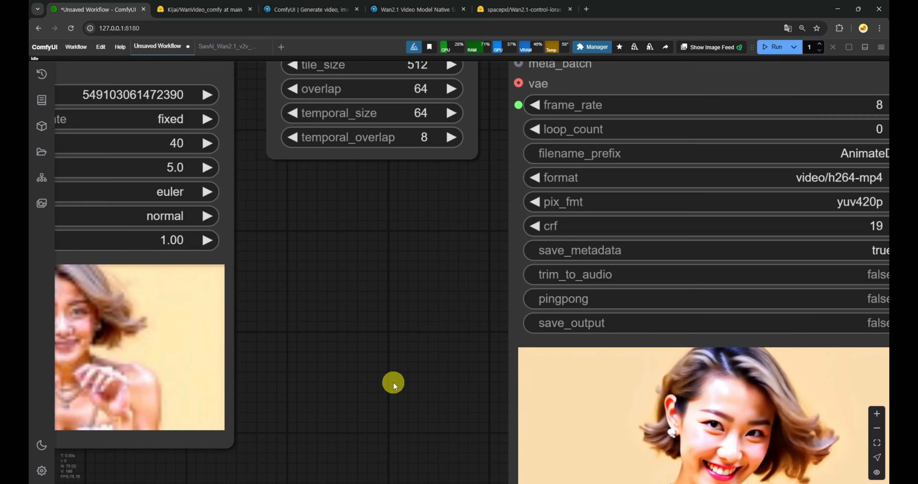
pyautogui.moveTo(393, 382); pyautogui.dragTo(192, 203)
pyautogui.scroll(-9, 534, 320)
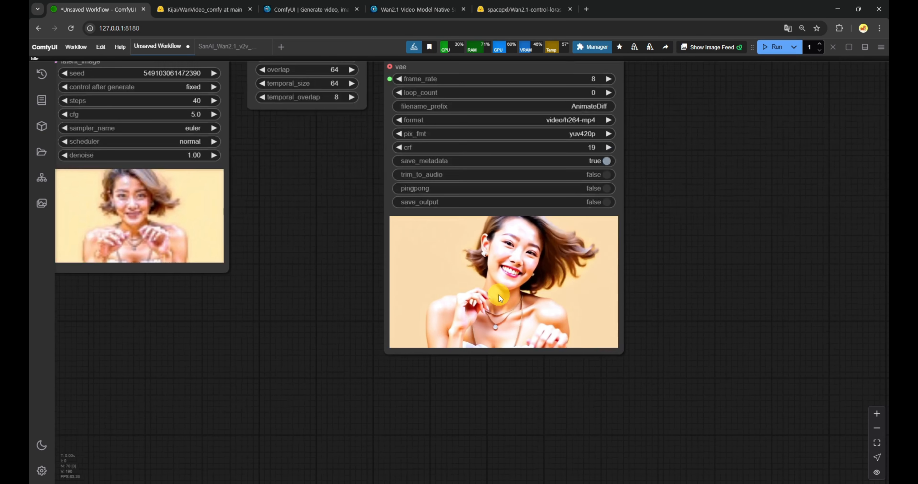
pyautogui.moveTo(330, 208); pyautogui.dragTo(459, 282)
pyautogui.scroll(5, 447, 297)
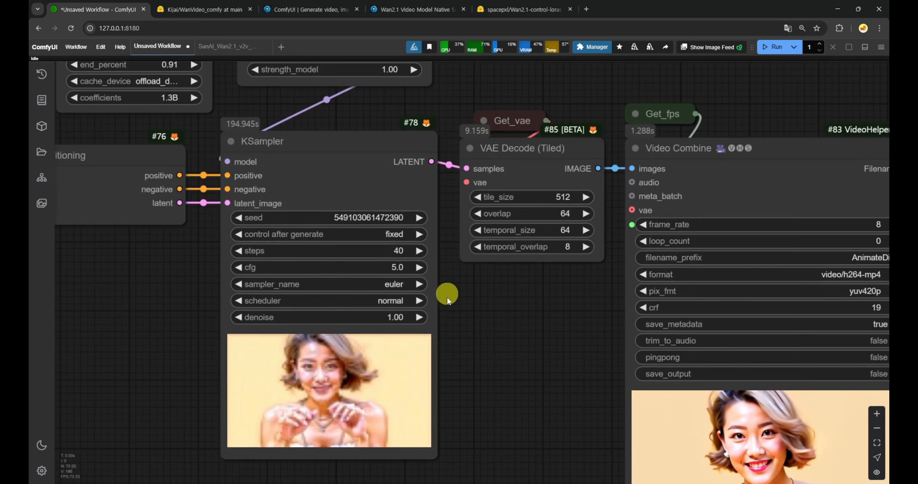
pyautogui.scroll(1, 428, 248)
pyautogui.click(429, 249)
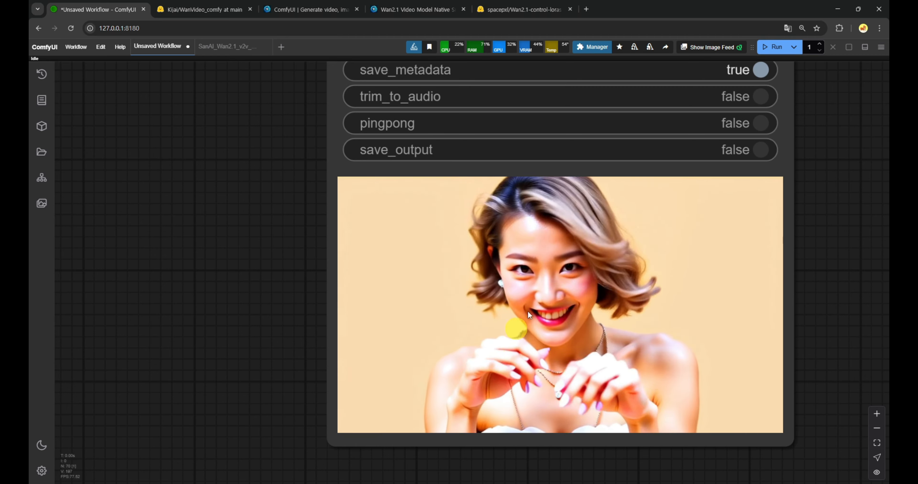
# Compare the first-pass preview in the create video depth group with the second-pass preview at close range.
pyautogui.scroll(-10, 538, 321)
pyautogui.moveTo(673, 142); pyautogui.dragTo(703, 443)
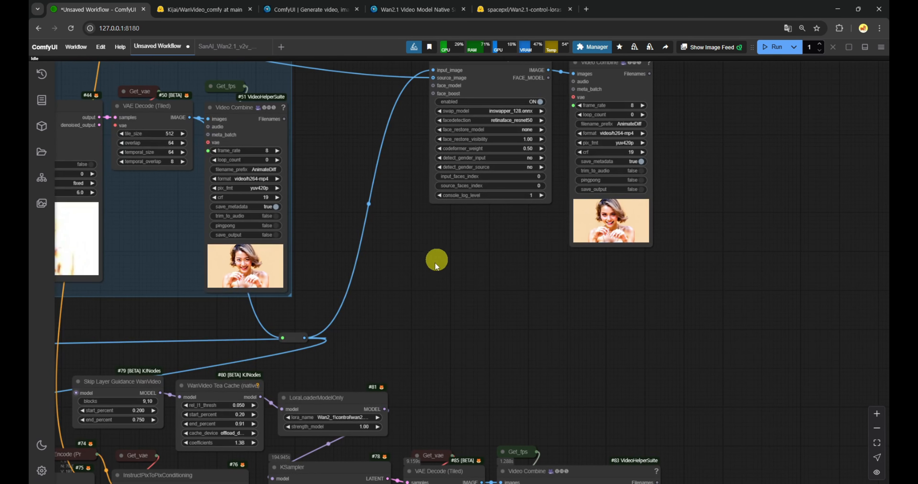
pyautogui.moveTo(339, 256); pyautogui.dragTo(667, 219)
pyautogui.scroll(10, 575, 221)
pyautogui.scroll(-5, 597, 239)
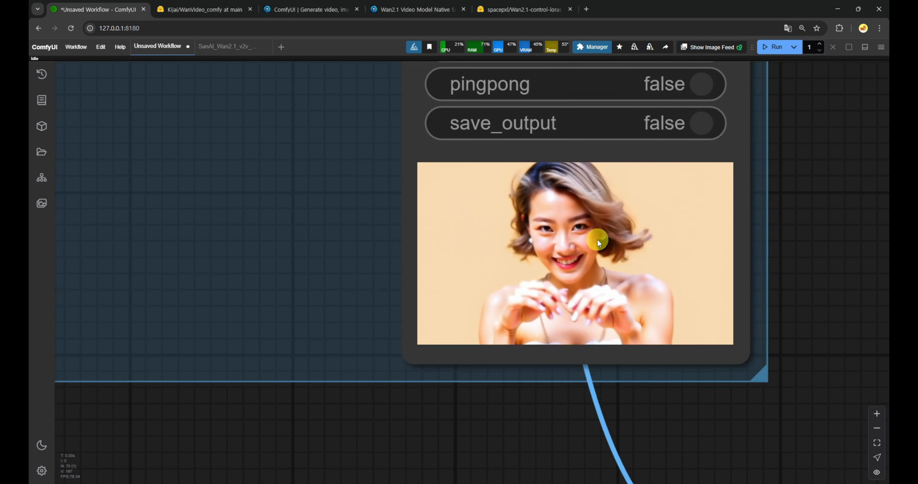
pyautogui.scroll(-7, 597, 239)
pyautogui.moveTo(794, 330); pyautogui.dragTo(509, 326)
pyautogui.scroll(7, 509, 328)
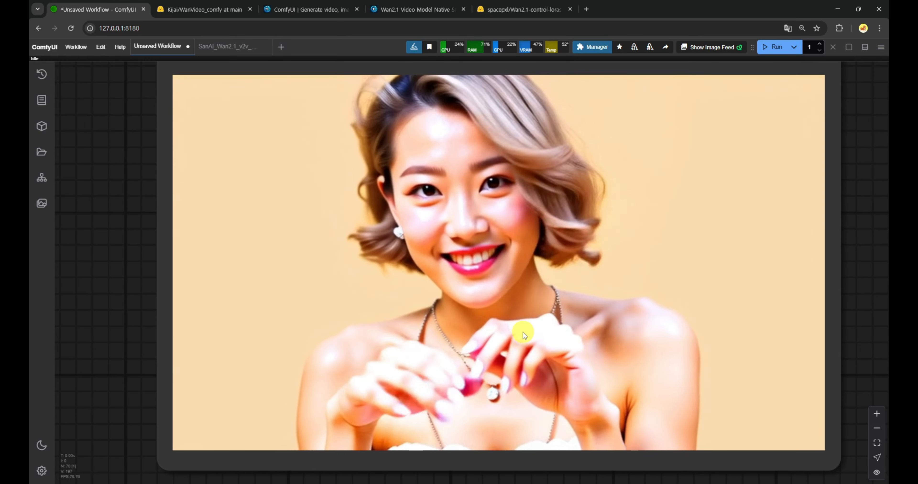
# Set the second-pass KSampler's sampler_name to gradient_estimation and run the workflow.
pyautogui.scroll(-8, 523, 332)
pyautogui.click(772, 46)
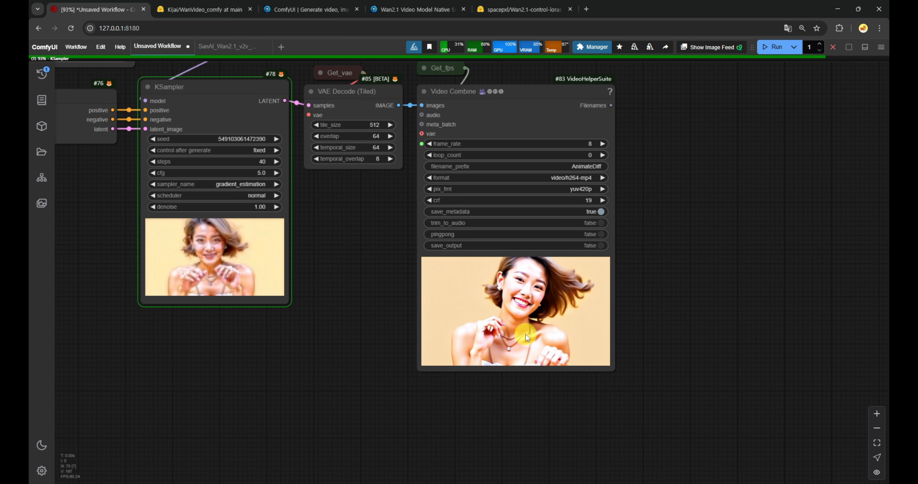
pyautogui.scroll(8, 527, 336)
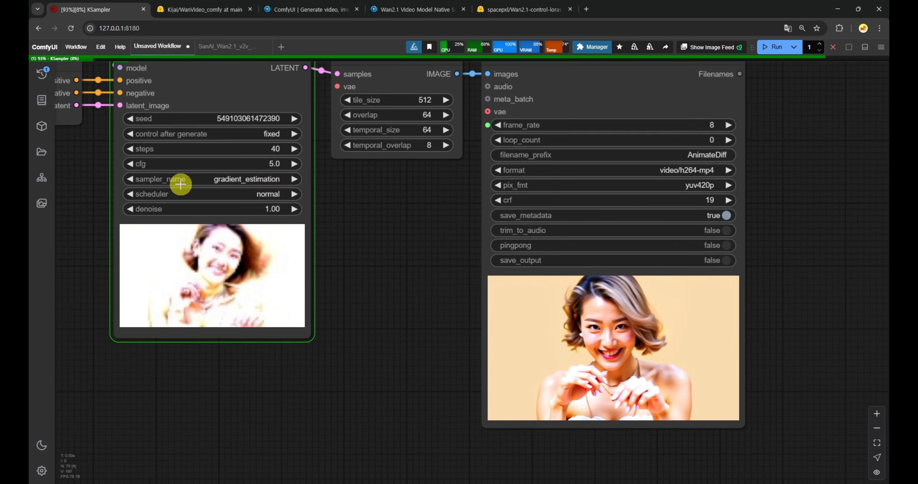
# Compare the face and hand detail in the first-pass and second-pass Video Combine previews while the run executes.
pyautogui.scroll(-6, 181, 184)
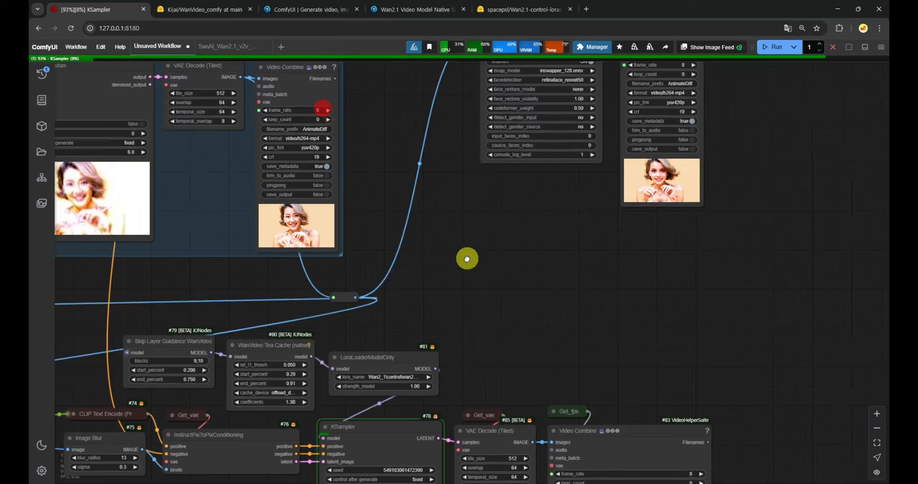
pyautogui.scroll(5, 291, 227)
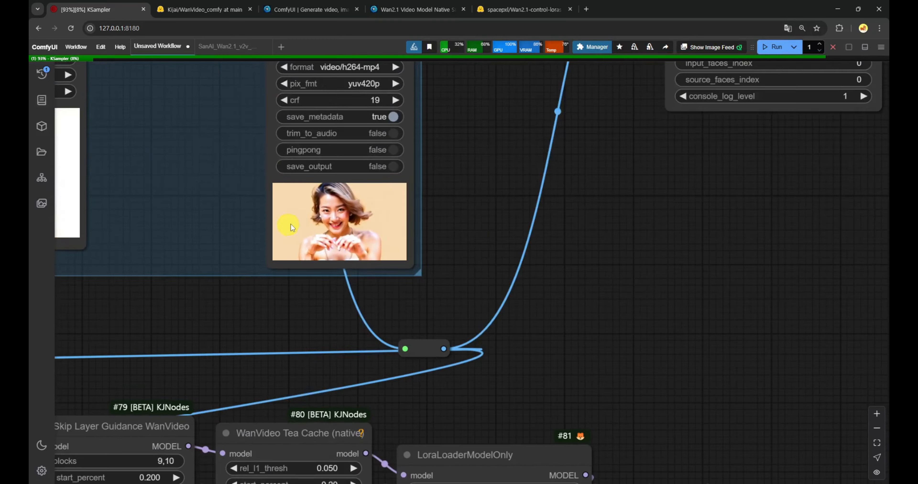
pyautogui.scroll(8, 291, 227)
pyautogui.scroll(-8, 353, 265)
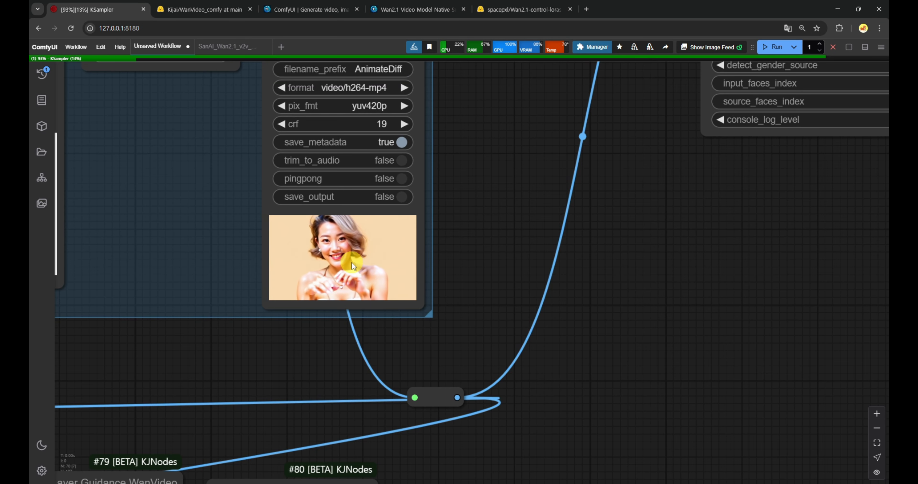
pyautogui.scroll(5, 353, 265)
pyautogui.scroll(-5, 371, 270)
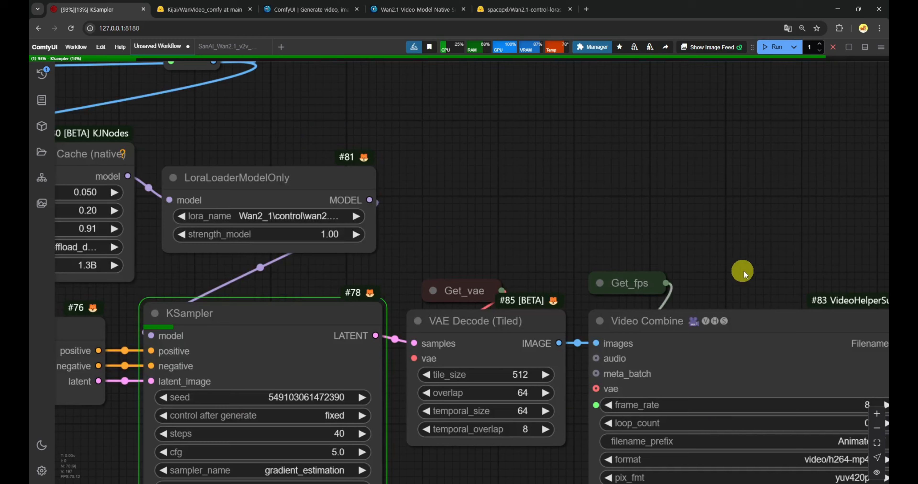
pyautogui.moveTo(745, 272); pyautogui.dragTo(498, 68)
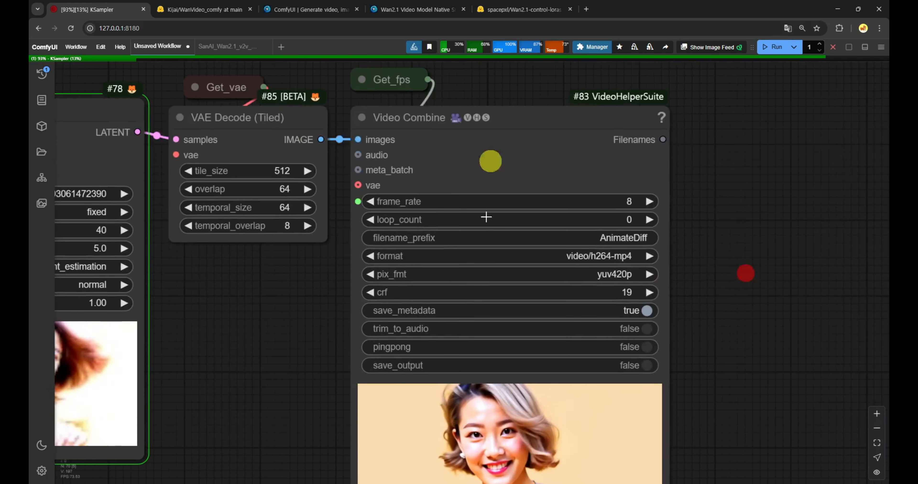
pyautogui.scroll(-6, 425, 391)
pyautogui.moveTo(306, 461); pyautogui.dragTo(287, 309)
pyautogui.scroll(4, 472, 283)
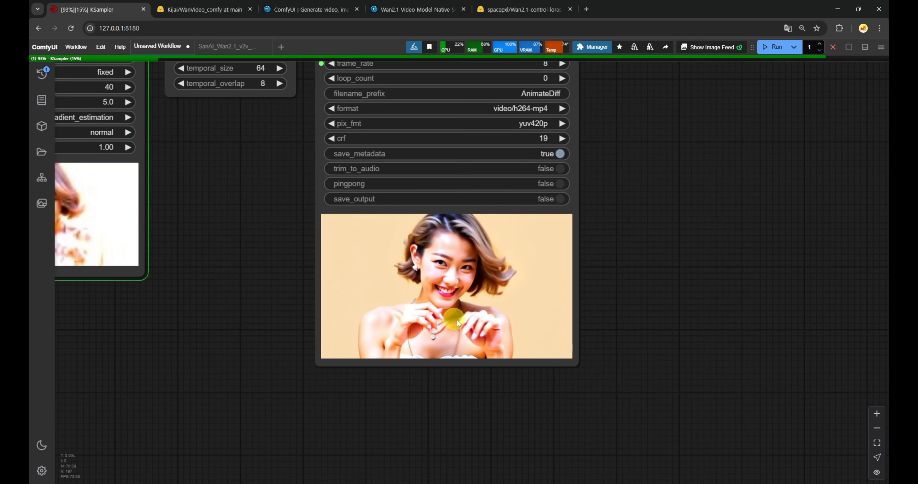
pyautogui.scroll(-5, 459, 324)
# Read the quality prompt in the Text Multiline node of the prompt group.
pyautogui.moveTo(248, 231); pyautogui.dragTo(449, 374)
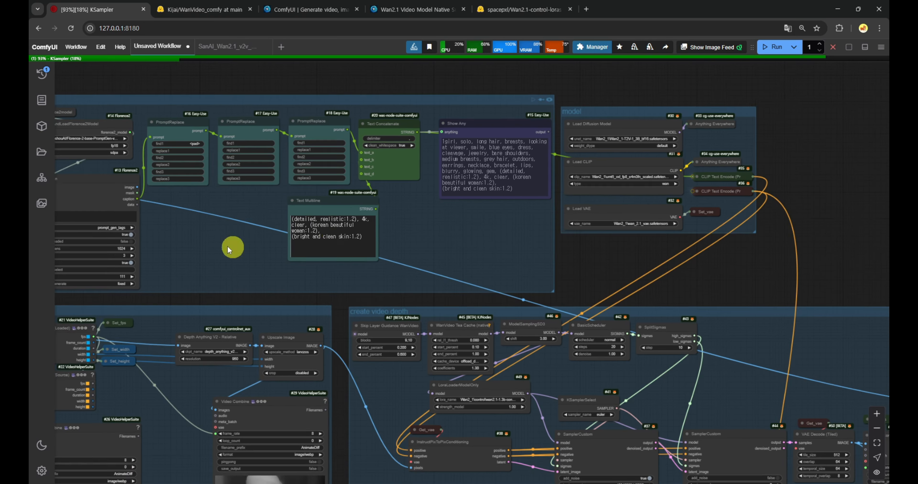
pyautogui.scroll(8, 230, 250)
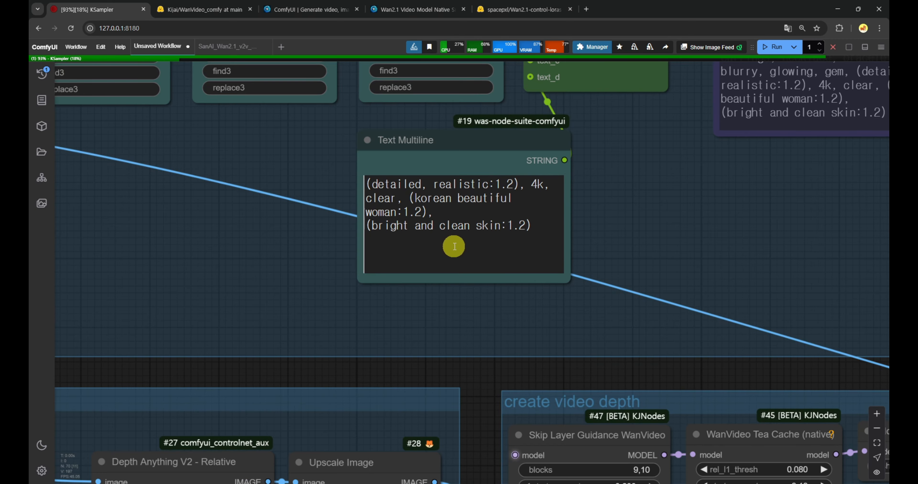
pyautogui.scroll(-4, 594, 250)
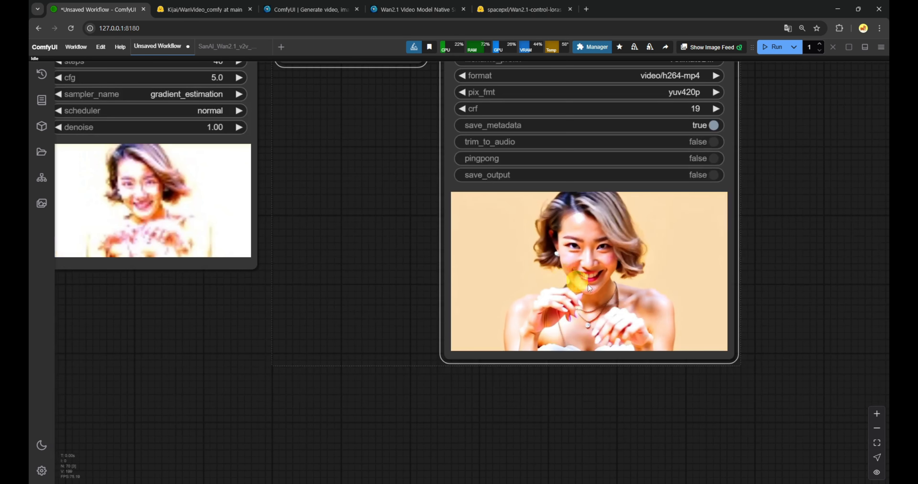
# In the create video depth group, set KSamplerSelect's sampler_name to ddim and BasicScheduler's scheduler to ddim_uniform.
pyautogui.scroll(-6, 592, 295)
pyautogui.scroll(-6, 591, 296)
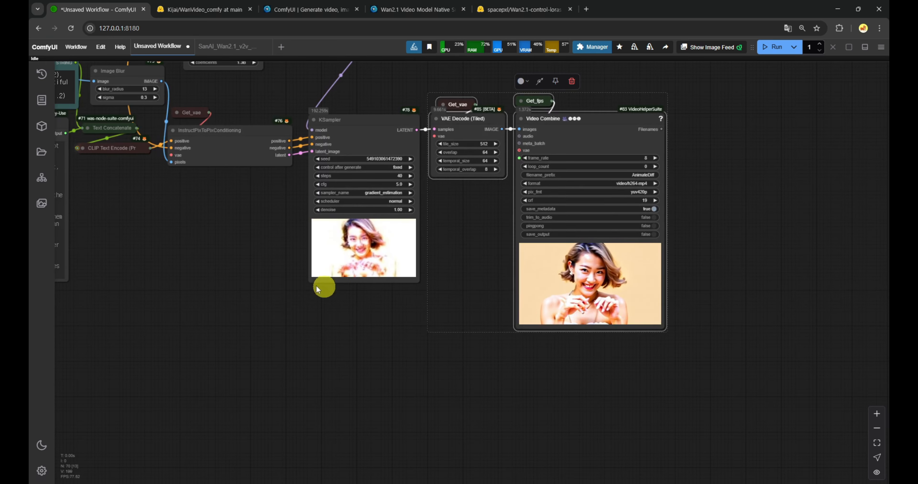
pyautogui.moveTo(260, 228); pyautogui.dragTo(414, 482)
pyautogui.moveTo(444, 219); pyautogui.dragTo(488, 357)
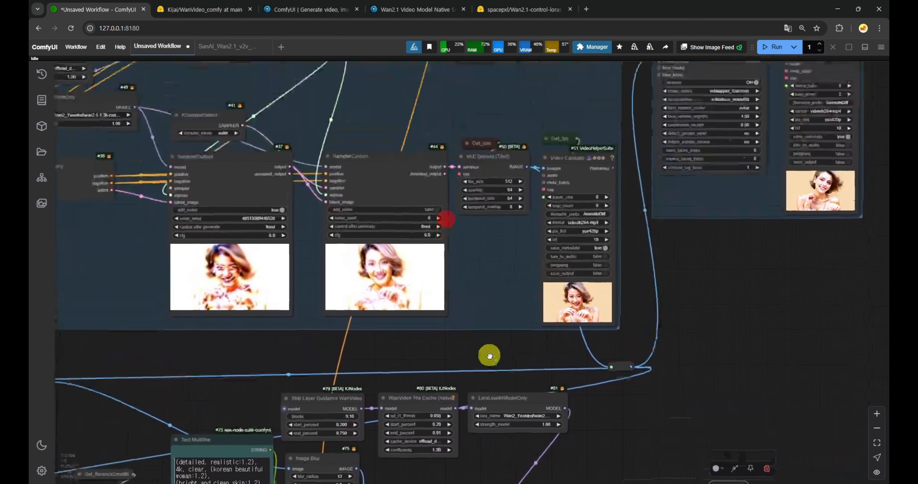
pyautogui.moveTo(379, 117); pyautogui.dragTo(555, 171)
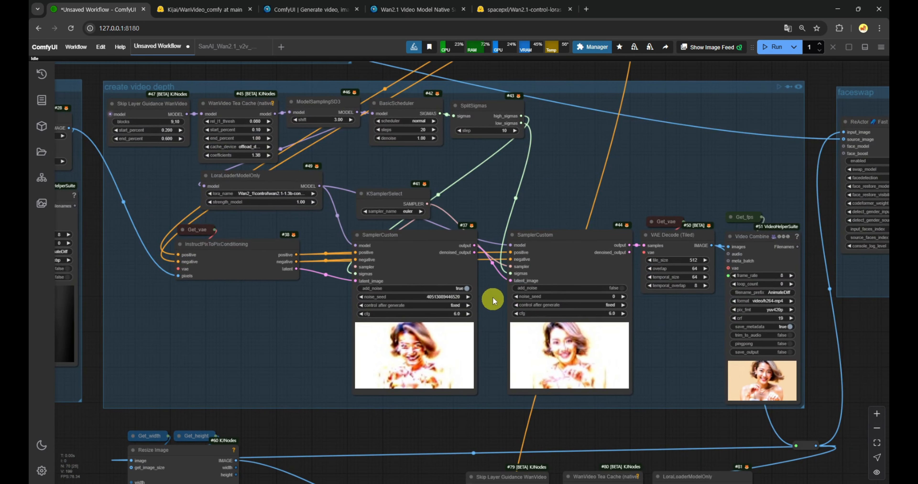
pyautogui.scroll(7, 390, 201)
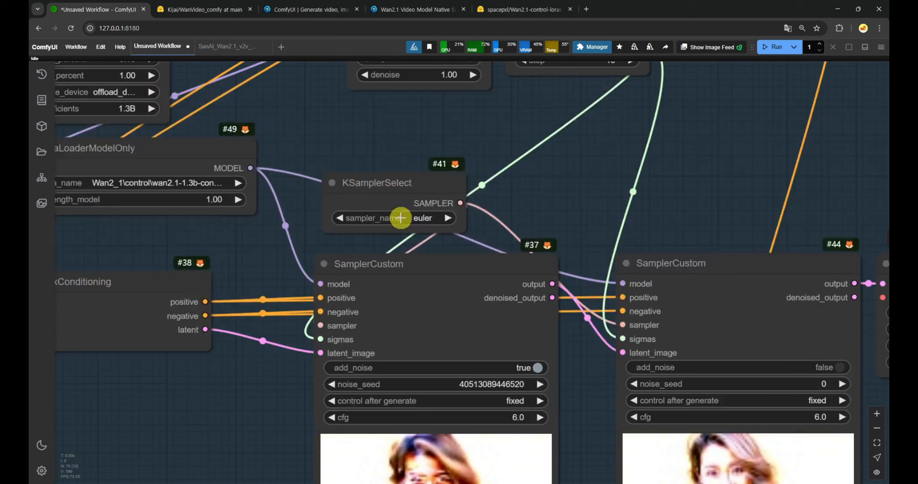
pyautogui.click(415, 219)
pyautogui.click(418, 404)
pyautogui.scroll(-3, 446, 292)
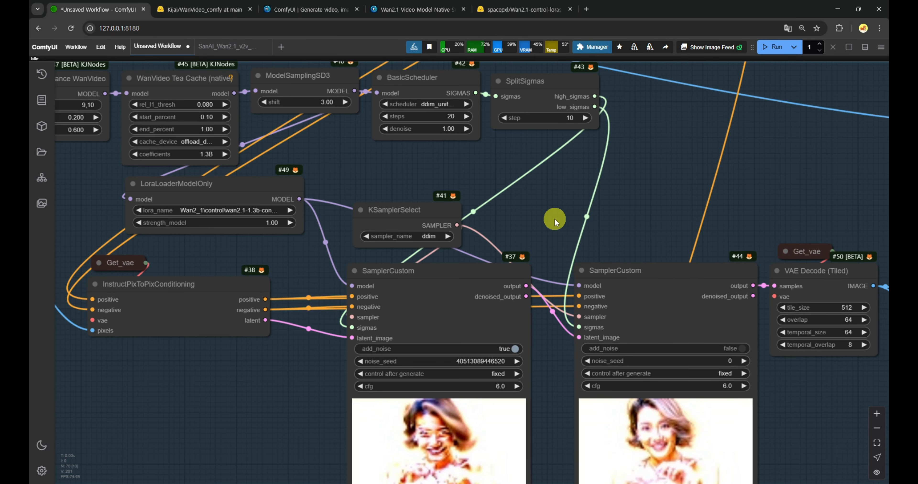
# Run the workflow with the ddim settings and bring the first-pass SamplerCustom nodes into view.
pyautogui.scroll(-3, 555, 221)
pyautogui.moveTo(769, 433); pyautogui.dragTo(464, 110)
pyautogui.scroll(6, 460, 235)
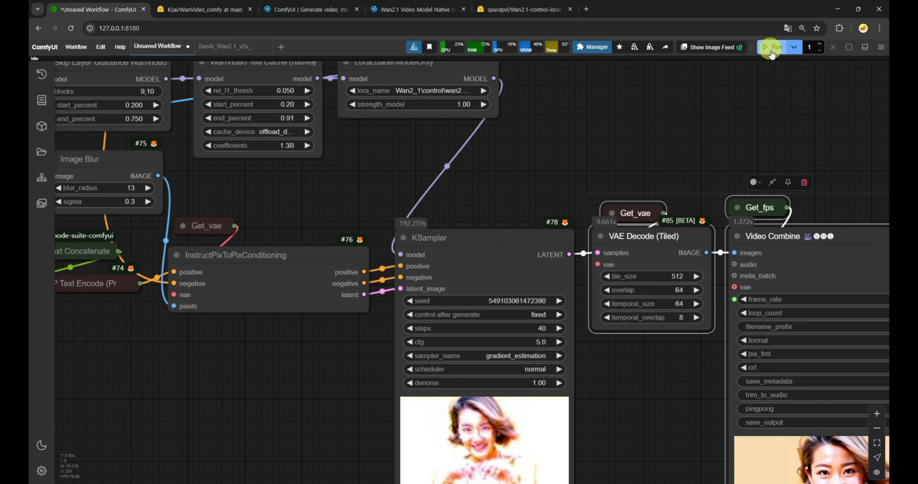
pyautogui.click(776, 52)
pyautogui.moveTo(467, 84); pyautogui.dragTo(504, 212)
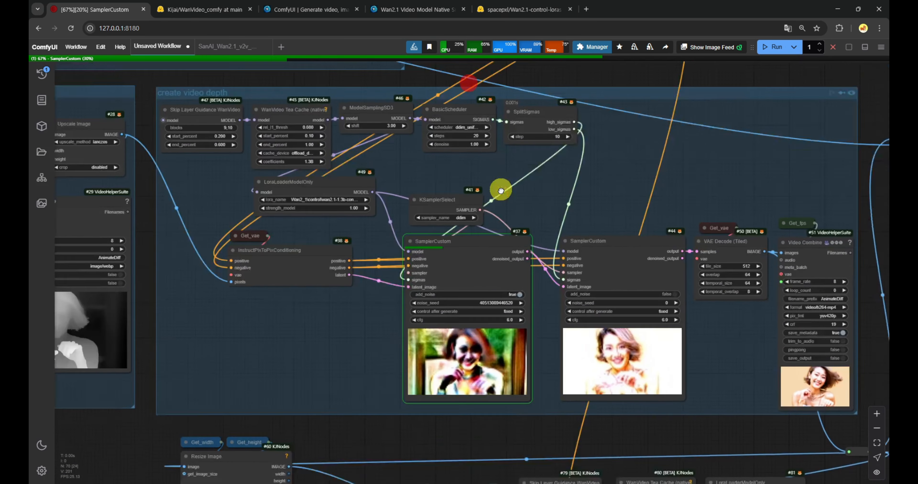
pyautogui.scroll(2, 456, 249)
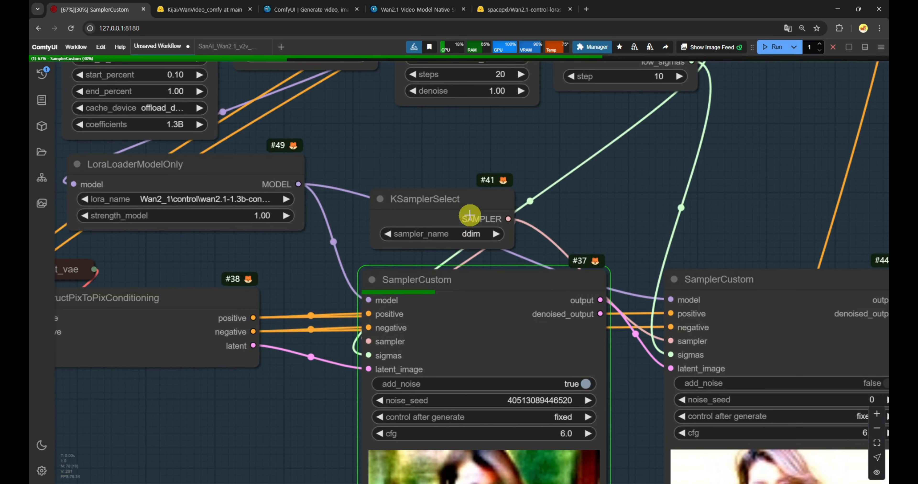
# Check the ddim sampler nodes, the prompt text, the second-pass nodes and the SamplerCustom previews while the workflow runs.
pyautogui.moveTo(479, 173); pyautogui.dragTo(476, 222)
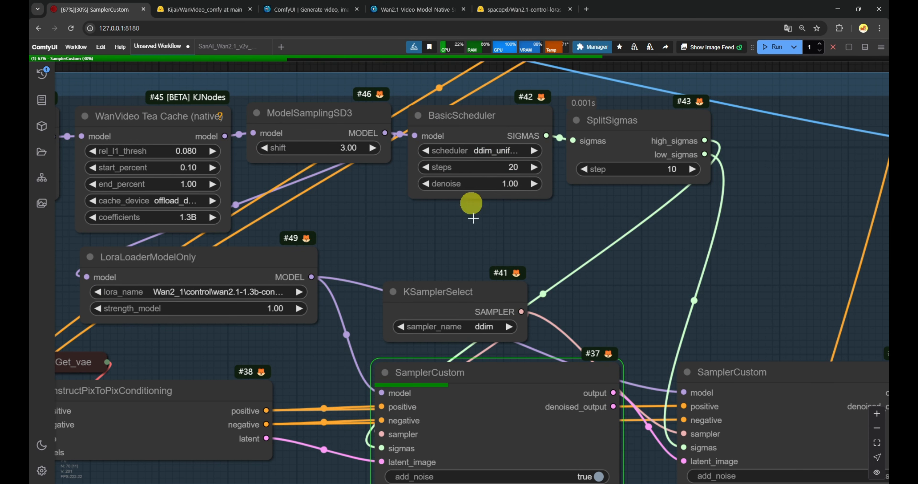
pyautogui.scroll(-5, 499, 171)
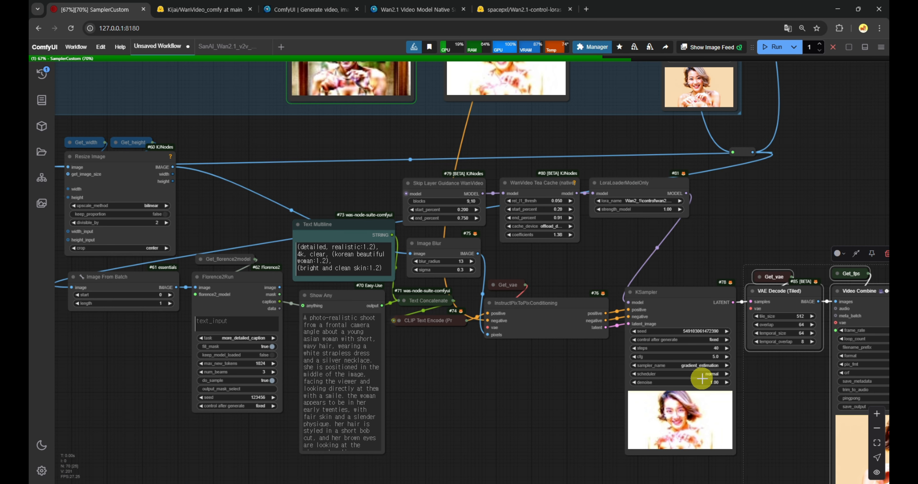
pyautogui.moveTo(353, 196); pyautogui.dragTo(421, 210)
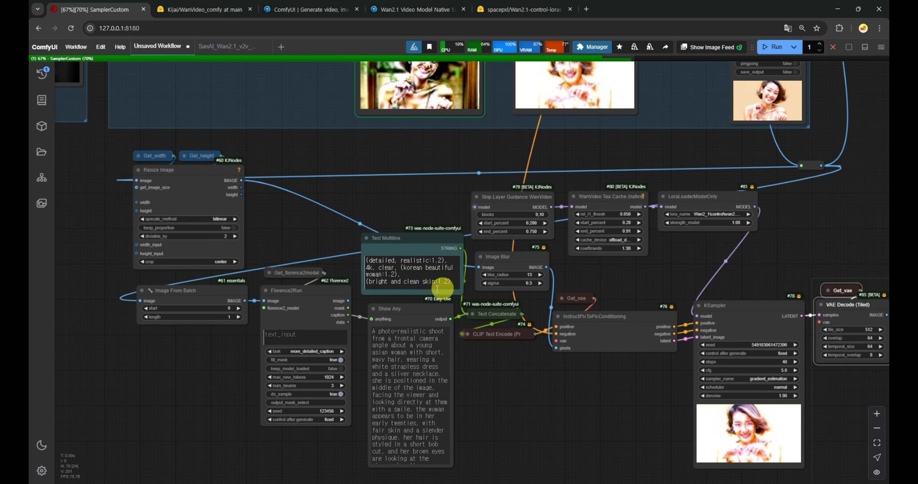
pyautogui.scroll(-4, 389, 185)
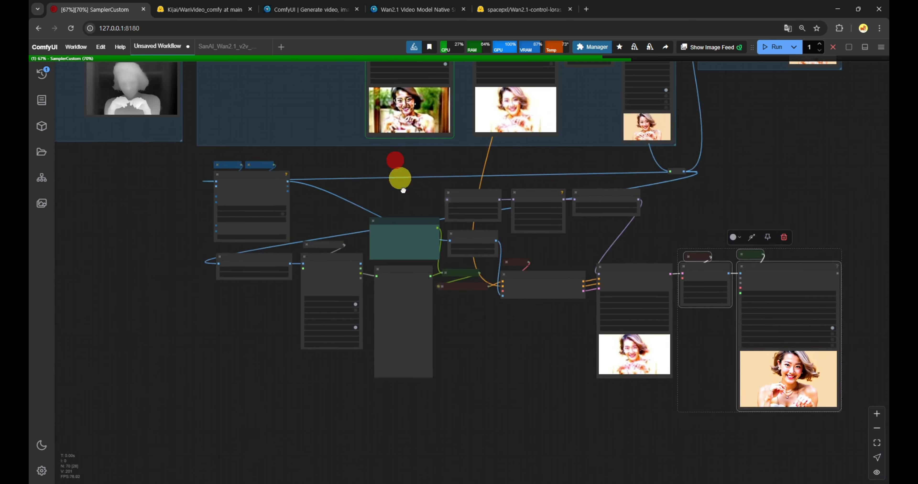
pyautogui.moveTo(400, 181); pyautogui.dragTo(446, 355)
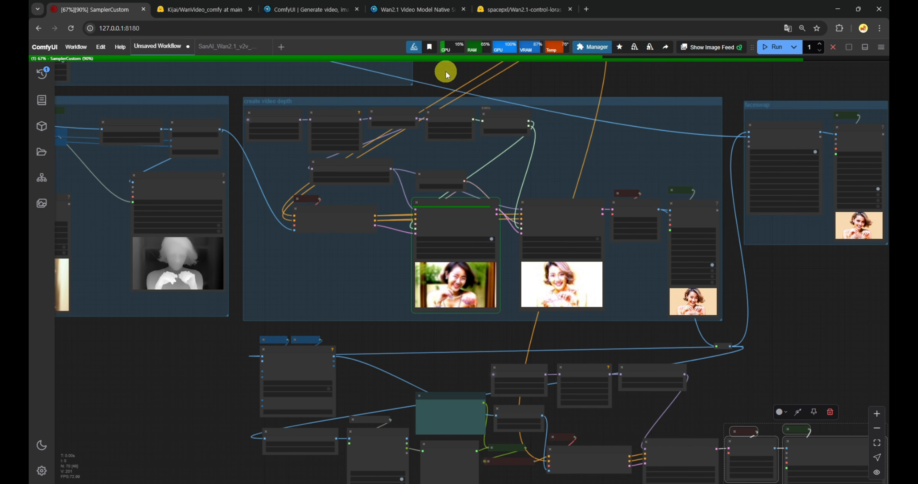
pyautogui.moveTo(446, 72); pyautogui.dragTo(528, 202)
pyautogui.scroll(5, 372, 154)
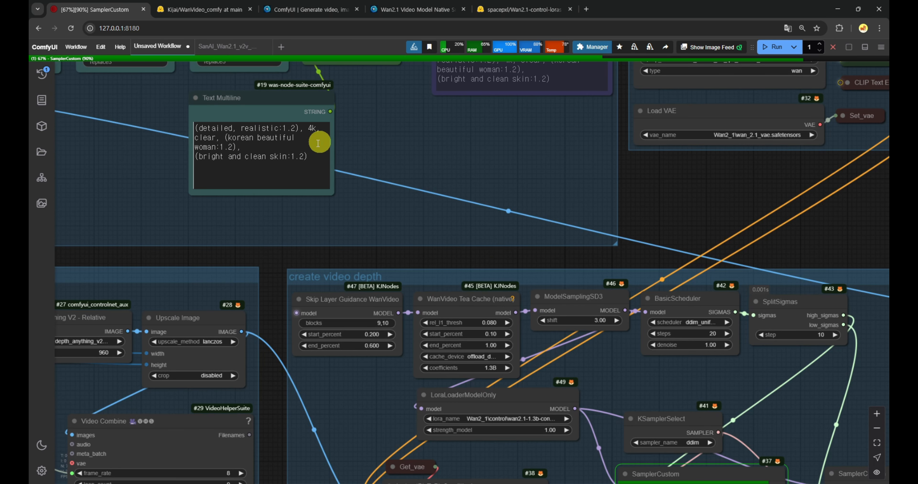
pyautogui.scroll(-8, 570, 282)
pyautogui.moveTo(621, 414); pyautogui.dragTo(541, 275)
pyautogui.scroll(3, 557, 318)
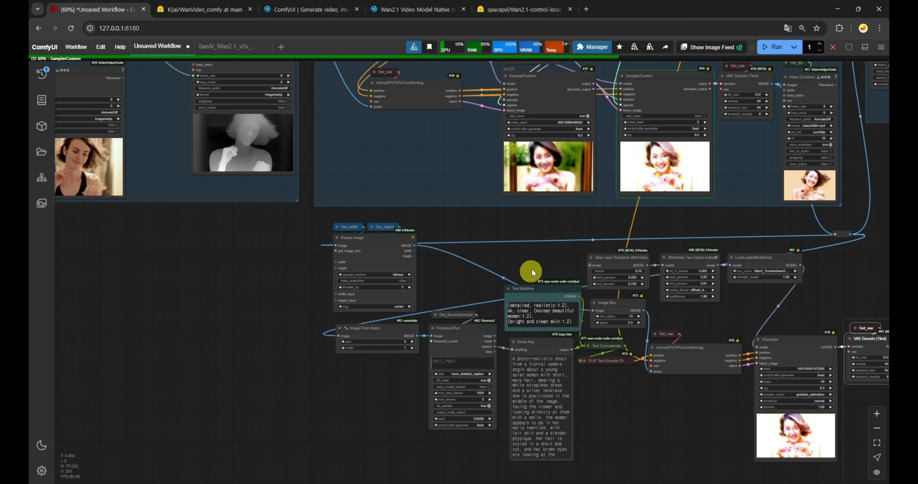
# Examine the face and hands in the create video depth group's Video Combine preview and look over the faceswap result.
pyautogui.scroll(4, 532, 270)
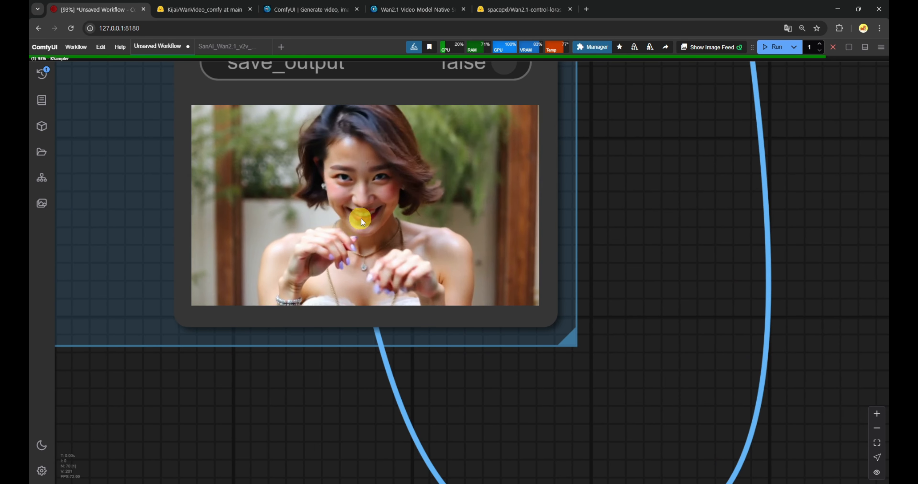
pyautogui.scroll(-9, 362, 223)
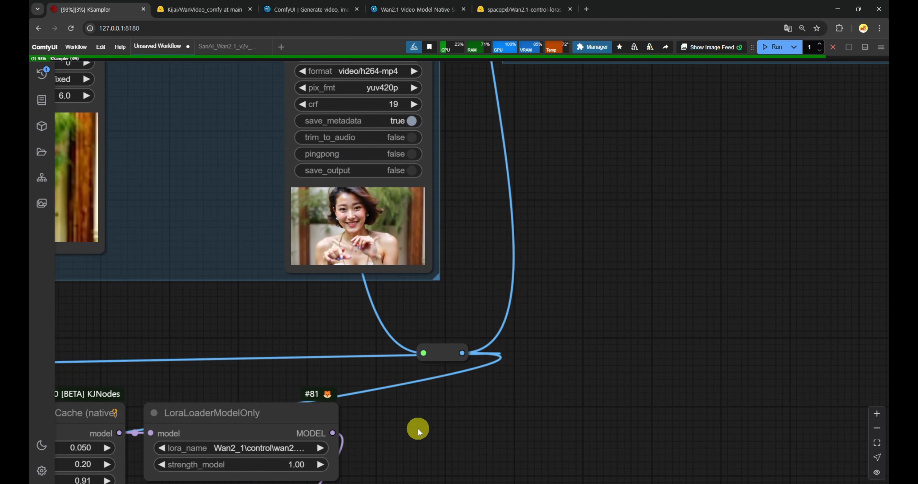
pyautogui.moveTo(419, 429); pyautogui.dragTo(447, 220)
pyautogui.scroll(-4, 475, 228)
pyautogui.moveTo(759, 156); pyautogui.dragTo(537, 447)
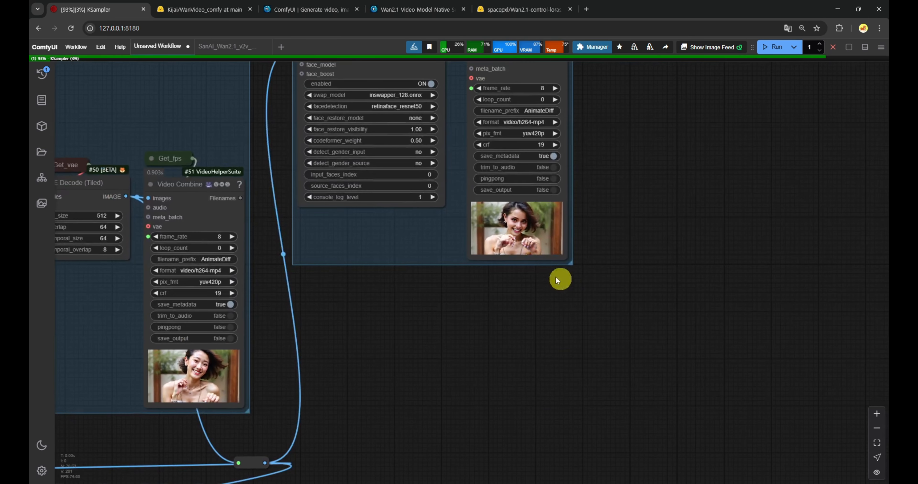
pyautogui.scroll(15, 511, 216)
pyautogui.scroll(-20, 547, 259)
pyautogui.scroll(20, 338, 347)
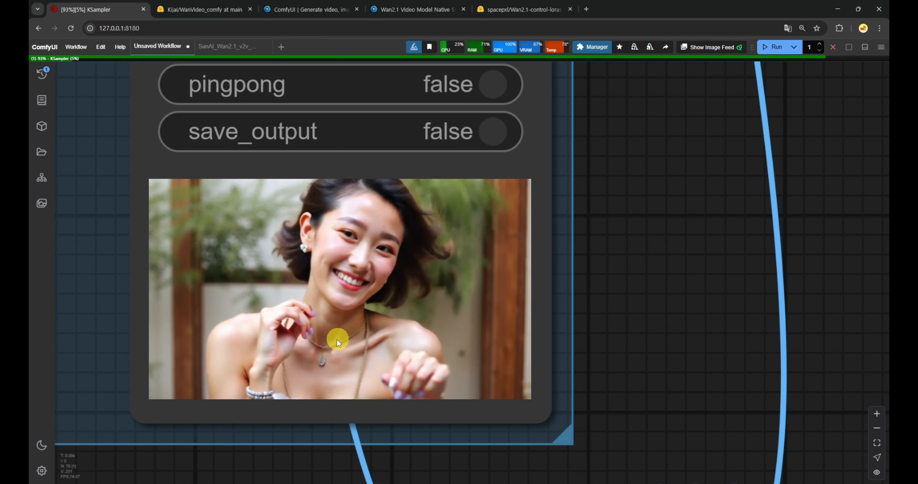
pyautogui.scroll(3, 338, 342)
pyautogui.scroll(-5, 419, 321)
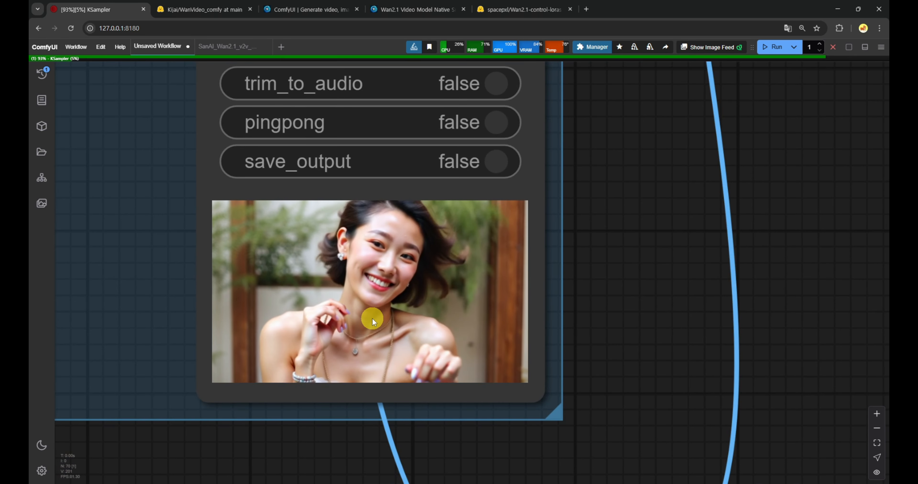
pyautogui.scroll(7, 373, 320)
# Follow the second-pass KSampler run and examine the face and hand detail in its Video Combine preview.
pyautogui.moveTo(795, 248); pyautogui.dragTo(656, 122)
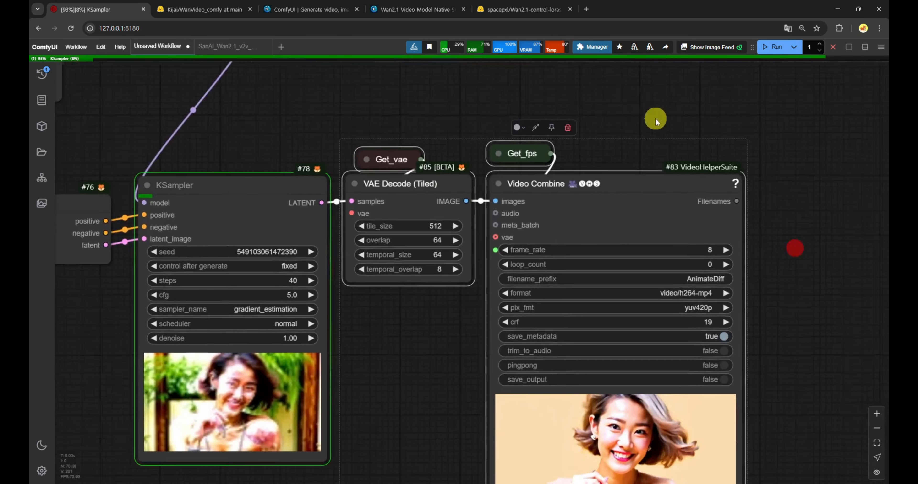
pyautogui.scroll(-4, 565, 242)
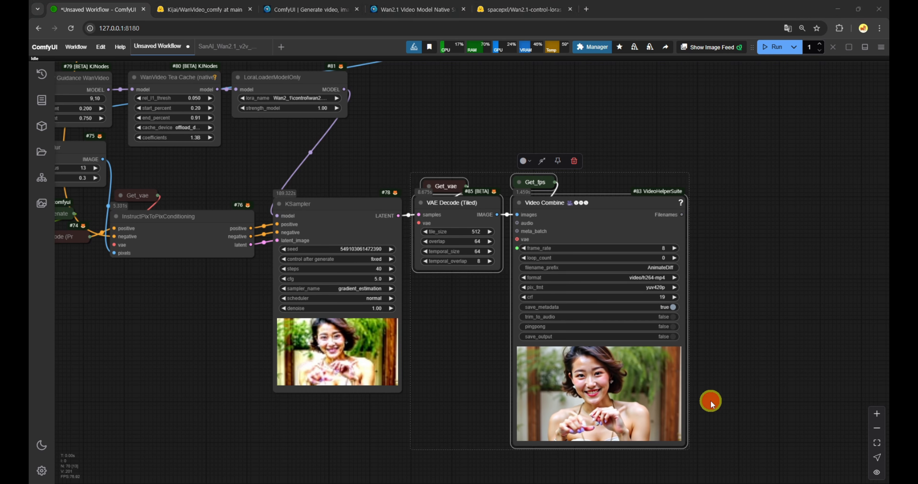
pyautogui.moveTo(710, 402); pyautogui.dragTo(672, 287)
pyautogui.scroll(10, 585, 295)
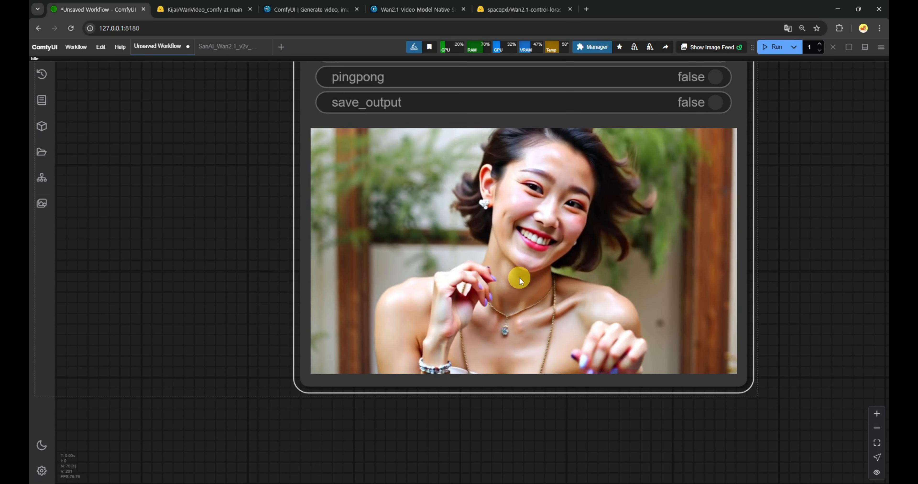
pyautogui.scroll(1, 519, 277)
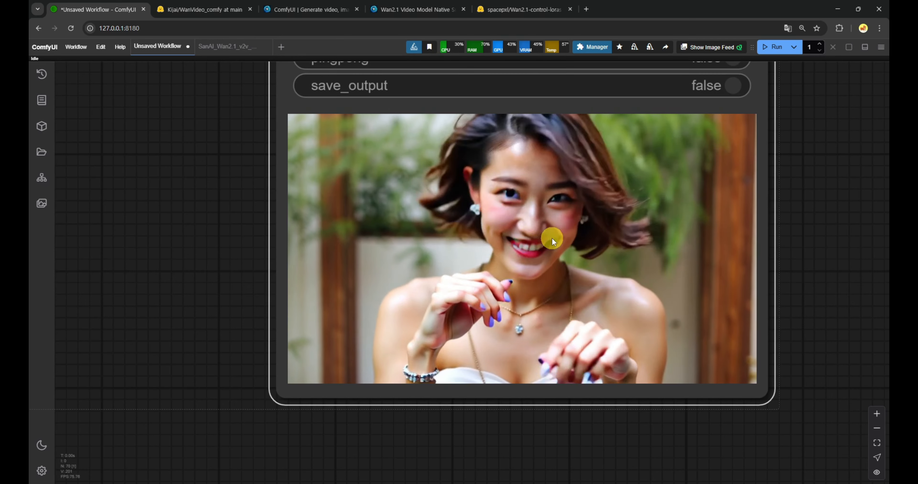
pyautogui.scroll(7, 442, 349)
pyautogui.scroll(-7, 441, 349)
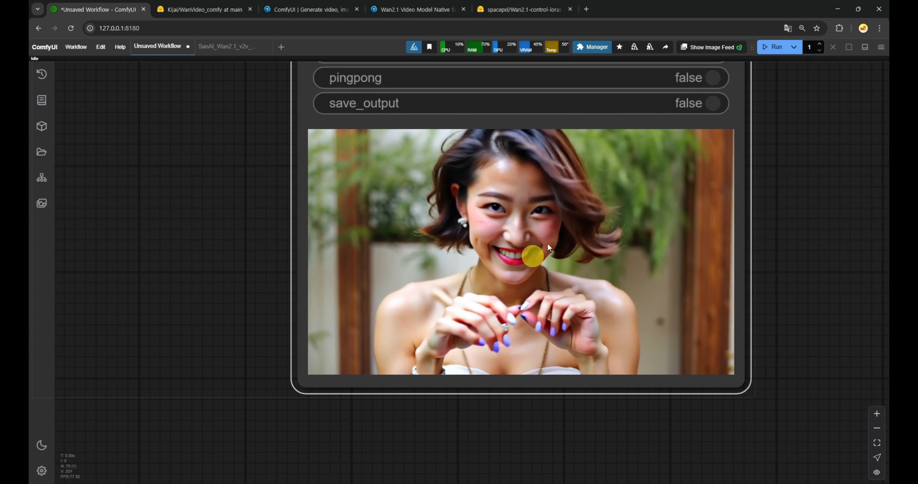
pyautogui.scroll(-4, 785, 215)
pyautogui.scroll(-4, 781, 241)
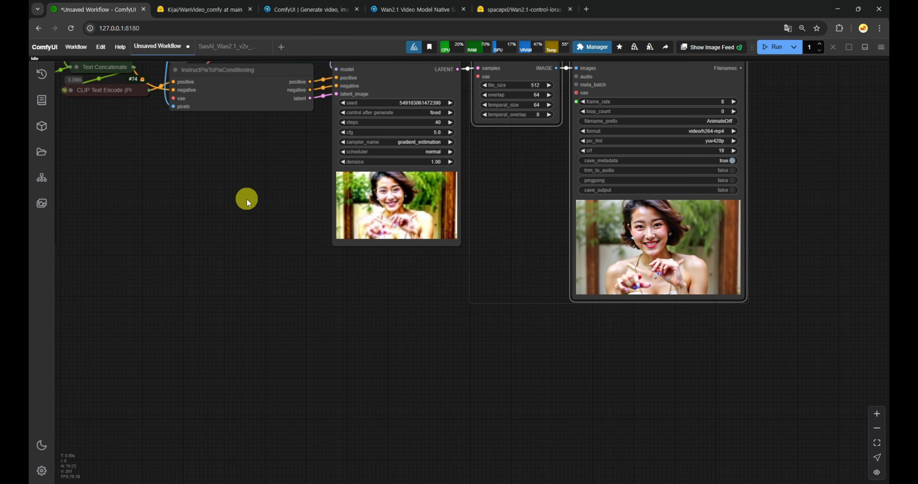
pyautogui.scroll(-4, 246, 199)
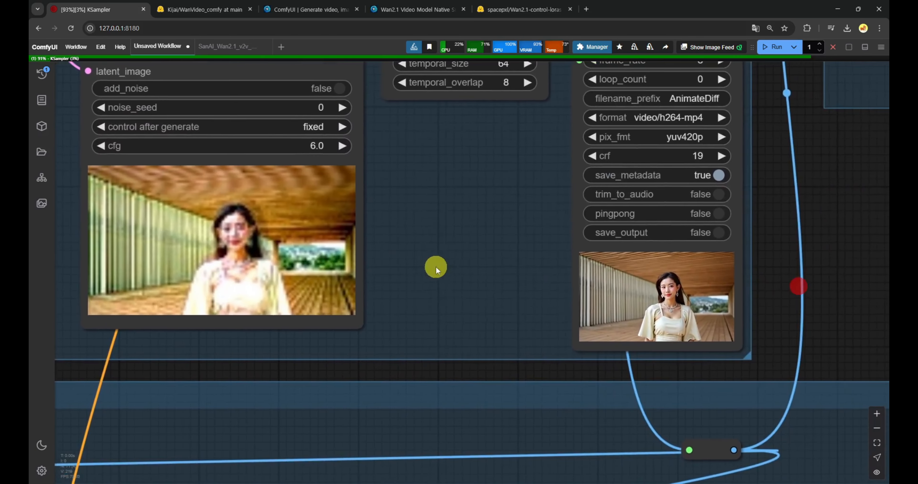
# Inspect the wooden-hall test video in the first-pass and faceswap Video Combine previews.
pyautogui.scroll(9, 721, 306)
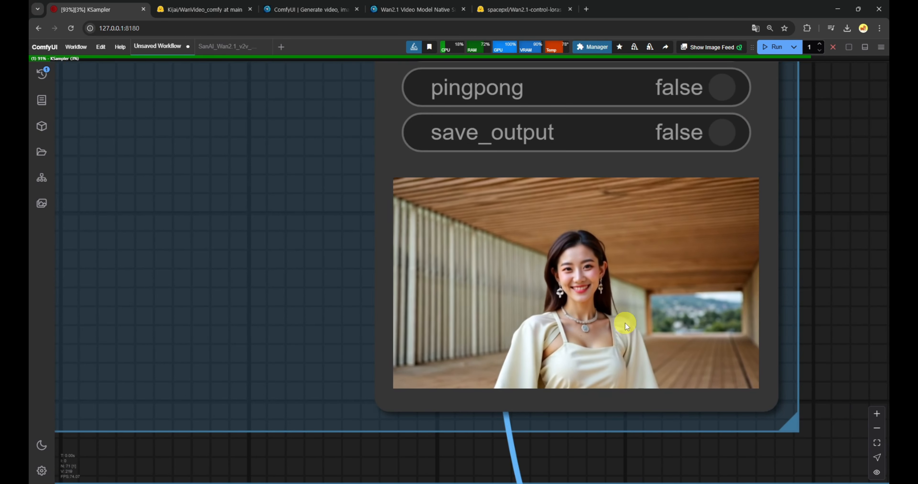
pyautogui.scroll(5, 624, 324)
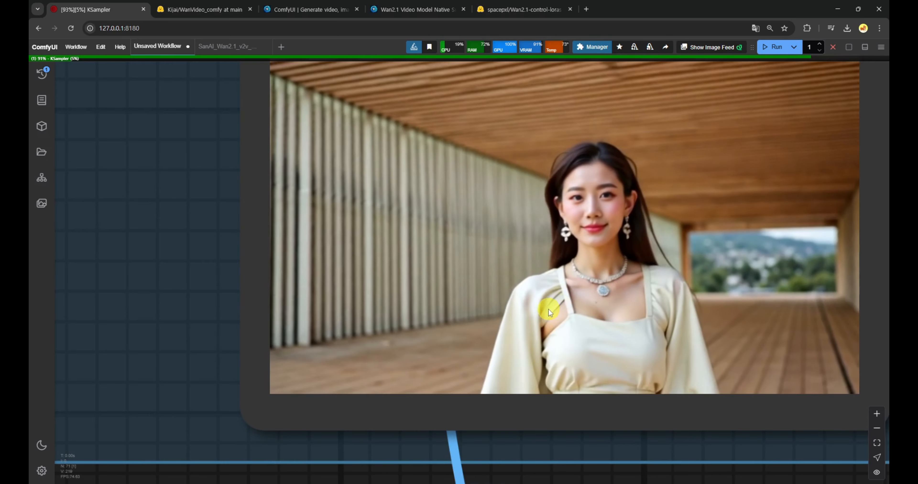
pyautogui.scroll(-10, 549, 322)
pyautogui.moveTo(549, 322); pyautogui.dragTo(701, 306)
pyautogui.scroll(4, 709, 252)
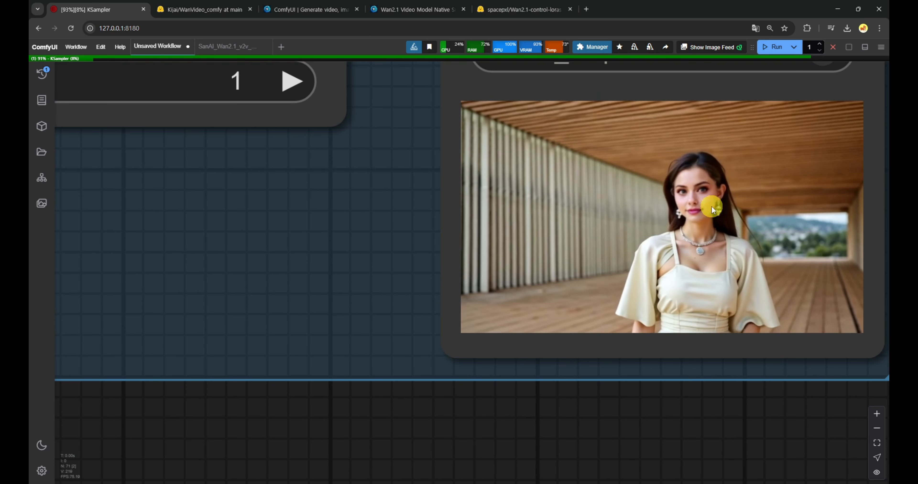
# Review the prompt, Video, create video depth and faceswap groups, plus the second-pass KSampler and output preview for the wooden-hall video.
pyautogui.scroll(-17, 687, 253)
pyautogui.moveTo(516, 328); pyautogui.dragTo(864, 320)
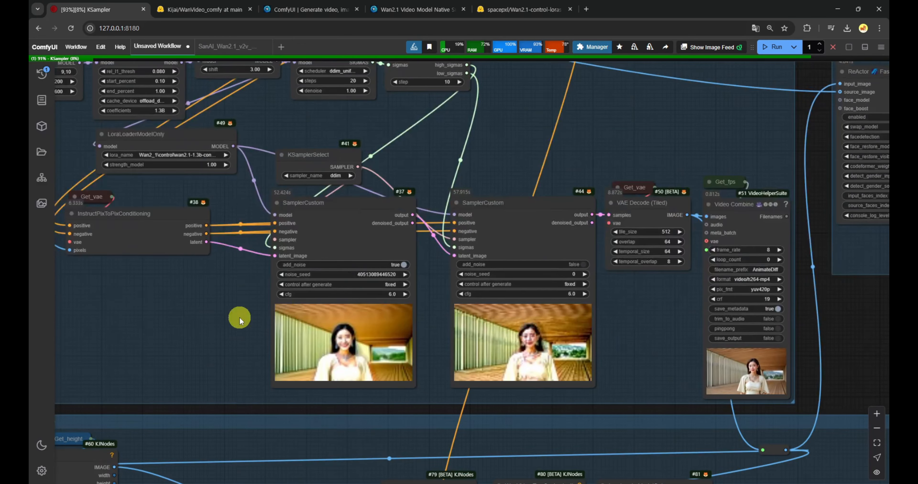
pyautogui.scroll(-4, 240, 318)
pyautogui.moveTo(191, 155); pyautogui.dragTo(595, 326)
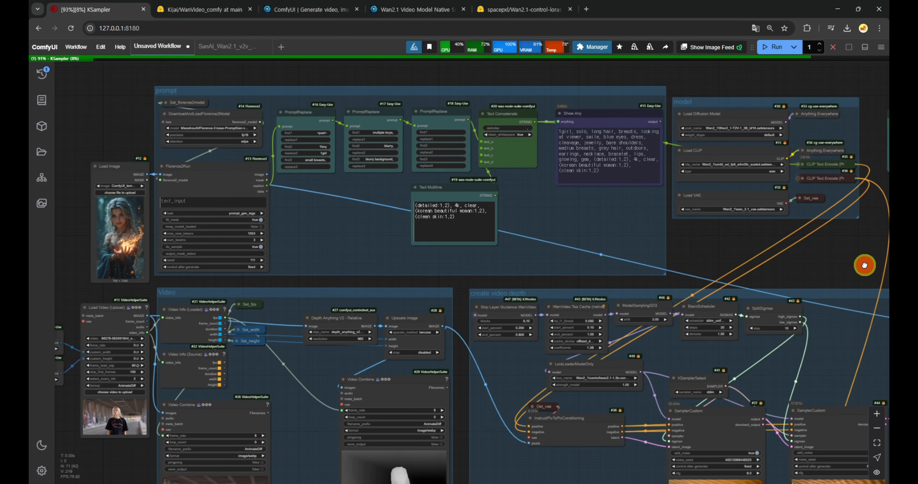
pyautogui.moveTo(864, 265); pyautogui.dragTo(502, 178)
pyautogui.scroll(12, 839, 366)
pyautogui.scroll(-6, 734, 395)
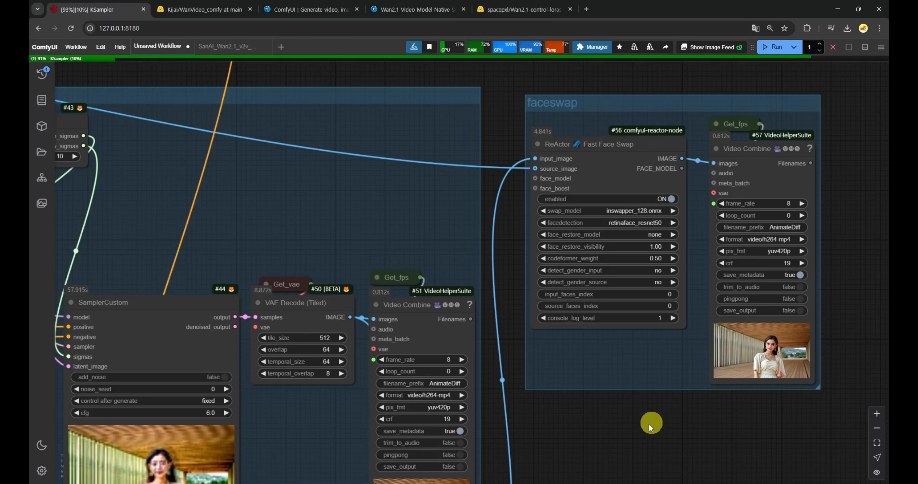
pyautogui.moveTo(556, 438); pyautogui.dragTo(733, 199)
pyautogui.moveTo(588, 449); pyautogui.dragTo(632, 109)
pyautogui.moveTo(765, 353); pyautogui.dragTo(557, 293)
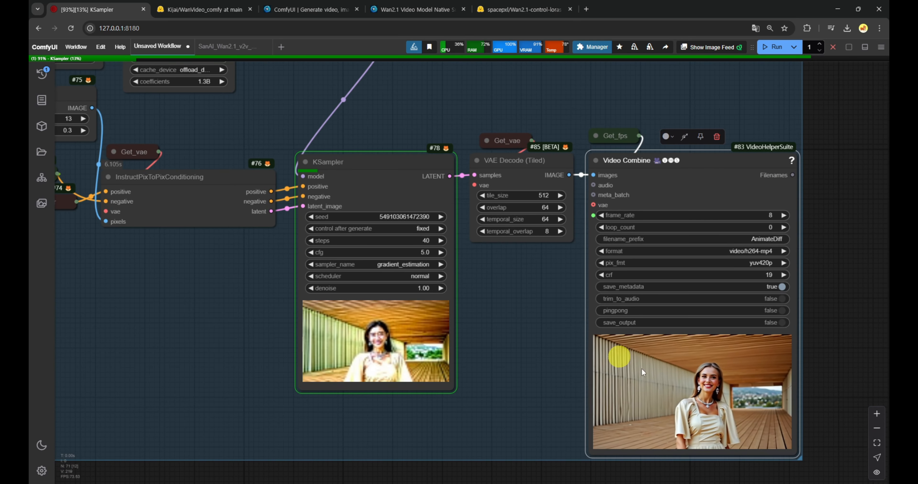
pyautogui.scroll(5, 718, 425)
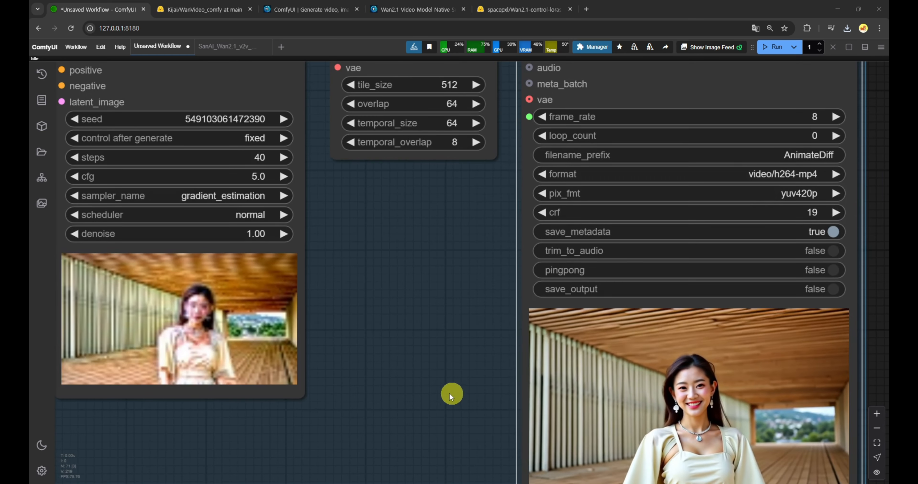
pyautogui.moveTo(434, 359); pyautogui.dragTo(427, 313)
# Shift the create video depth, faceswap and second-pass groups slightly left so their edges line up.
pyautogui.scroll(-12, 427, 313)
pyautogui.moveTo(192, 262); pyautogui.dragTo(538, 302)
pyautogui.scroll(-4, 537, 302)
pyautogui.moveTo(209, 221); pyautogui.dragTo(240, 277)
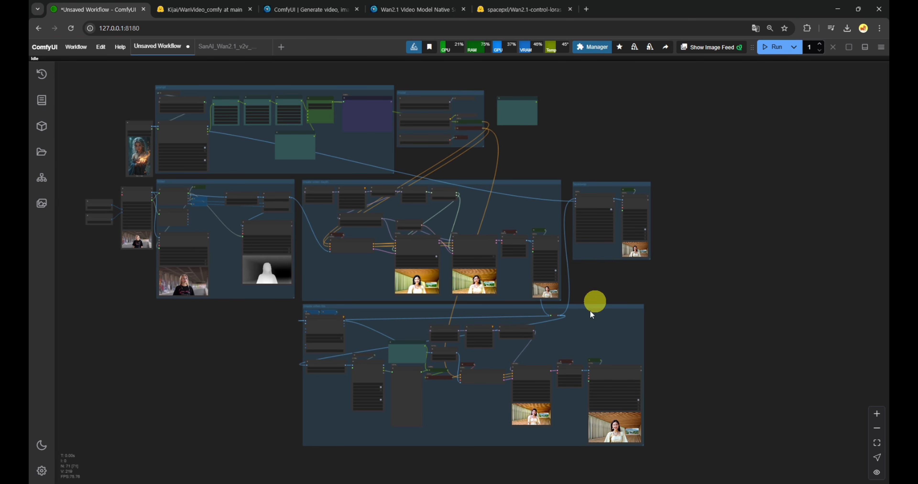
pyautogui.click(264, 181)
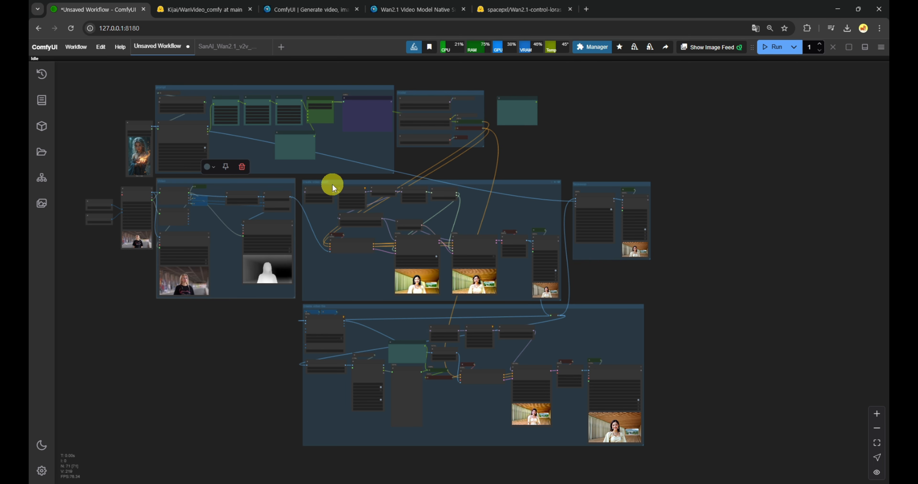
pyautogui.moveTo(587, 184); pyautogui.dragTo(582, 182)
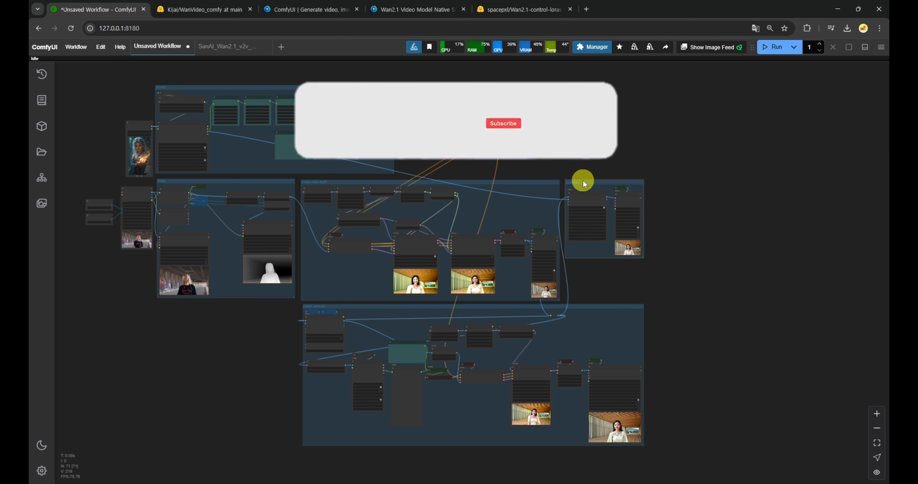
pyautogui.moveTo(581, 305); pyautogui.dragTo(578, 305)
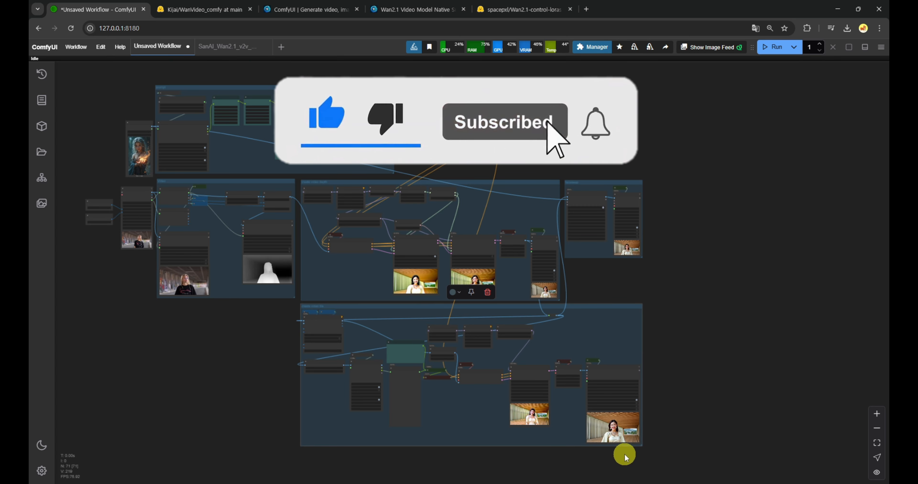
# Examine the second-pass Video Combine preview of the finished wooden-hall video up close.
pyautogui.scroll(15, 613, 445)
pyautogui.moveTo(612, 445); pyautogui.dragTo(500, 304)
pyautogui.scroll(5, 500, 301)
pyautogui.moveTo(500, 299); pyautogui.dragTo(488, 422)
pyautogui.scroll(-2, 492, 399)
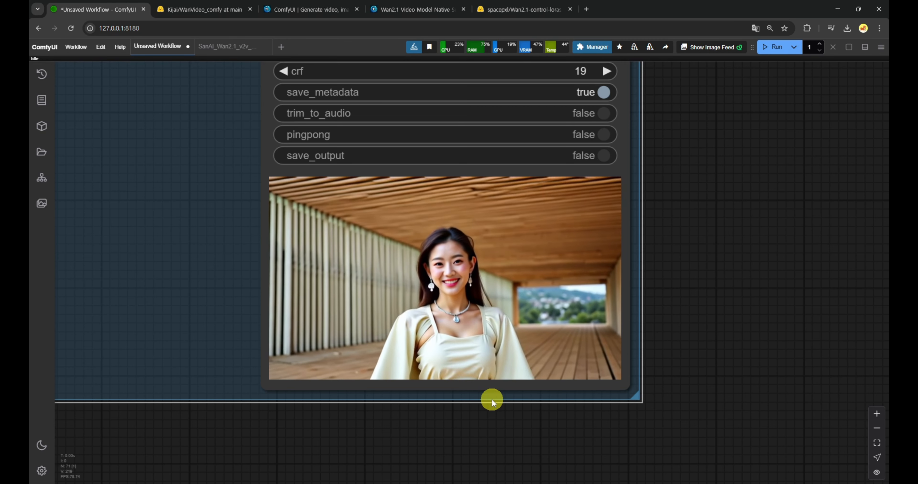
pyautogui.scroll(-6, 482, 413)
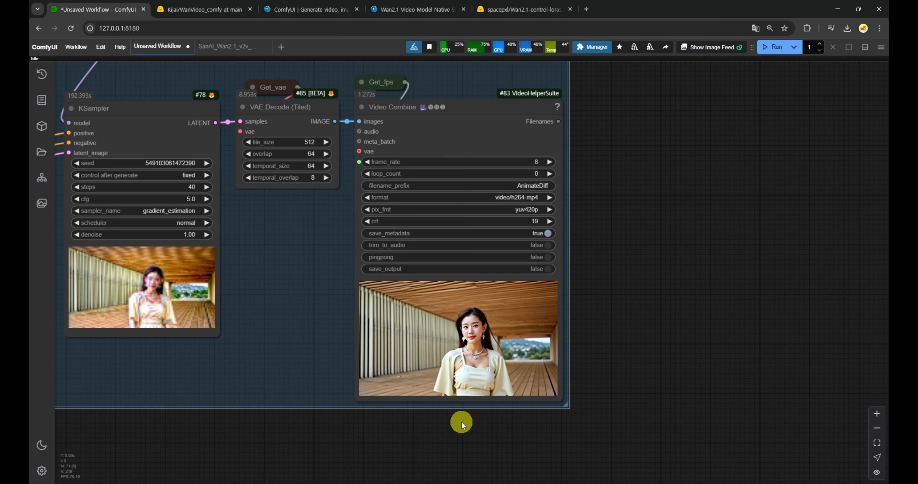